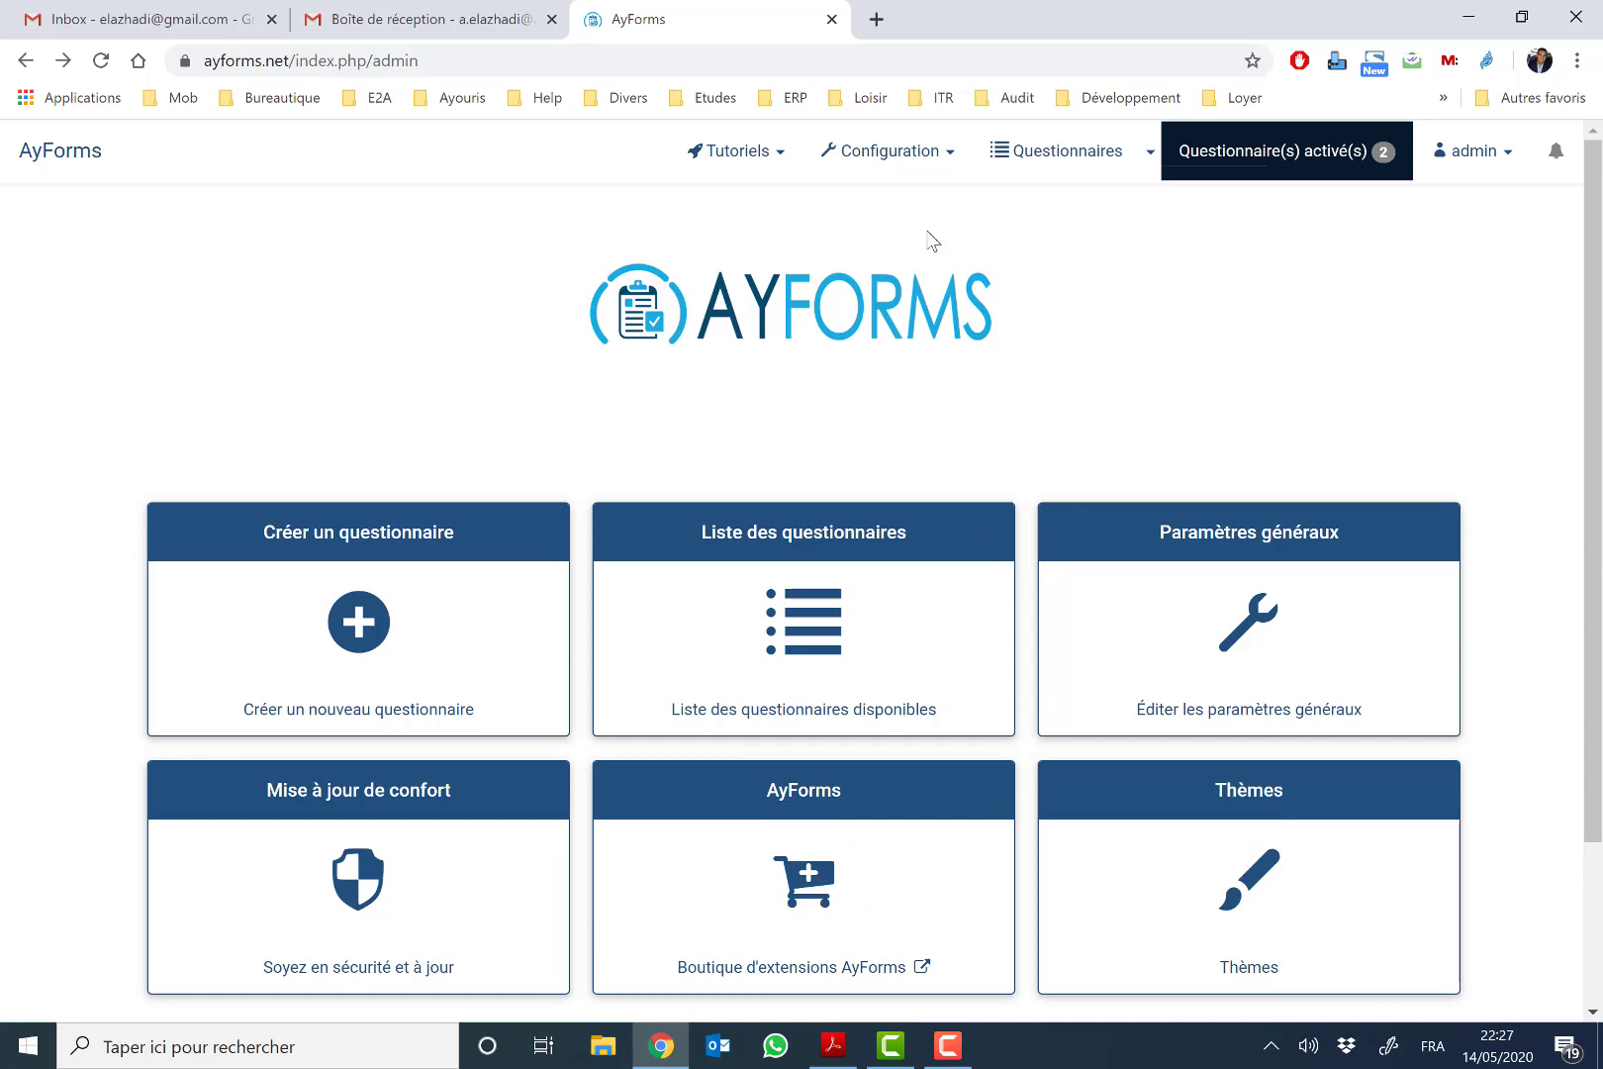
click(771, 158)
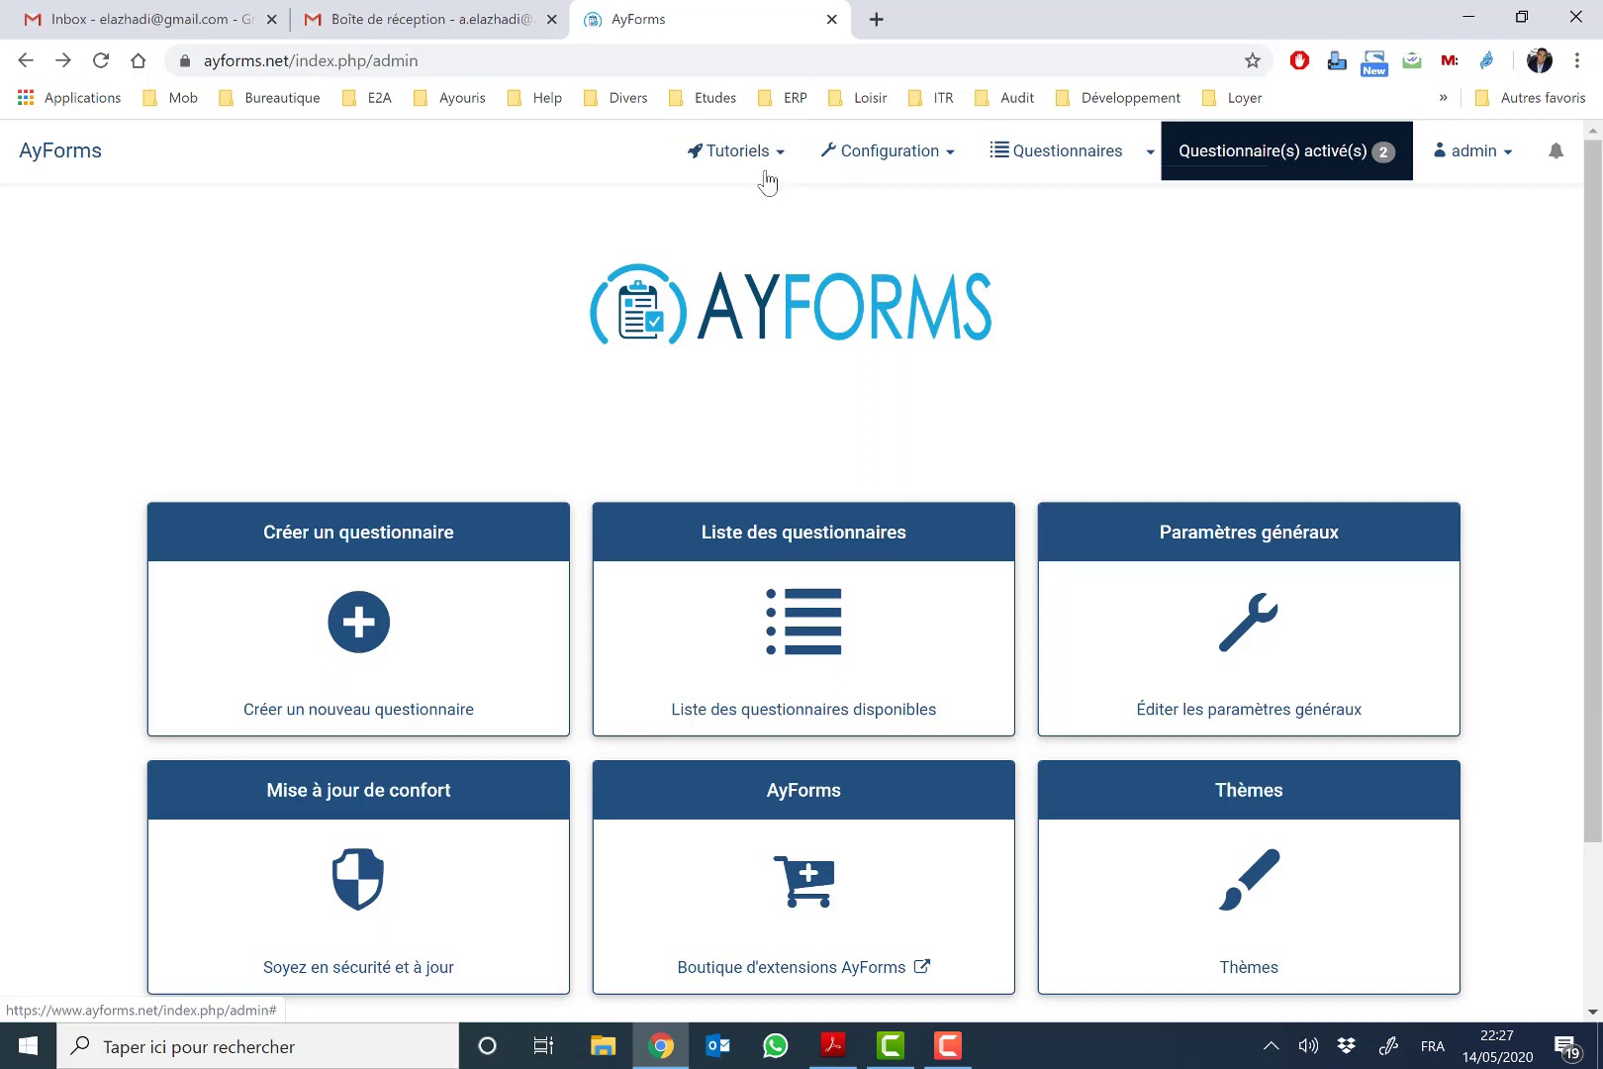
click(953, 168)
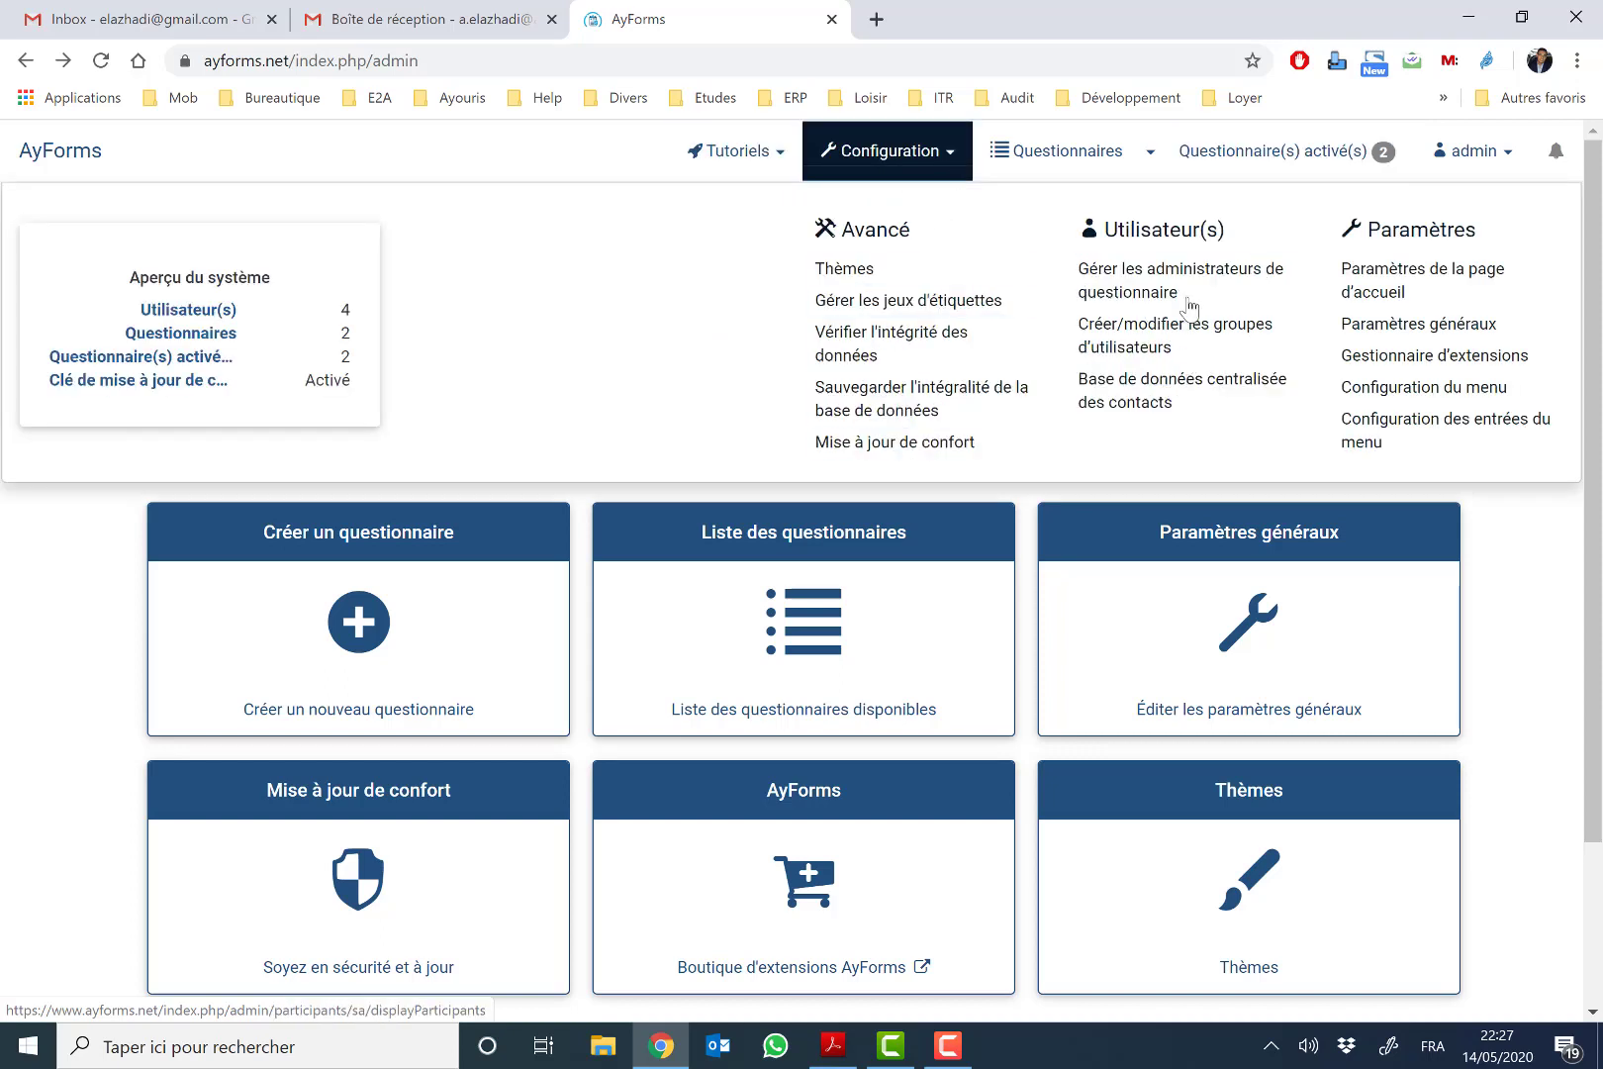
click(1150, 150)
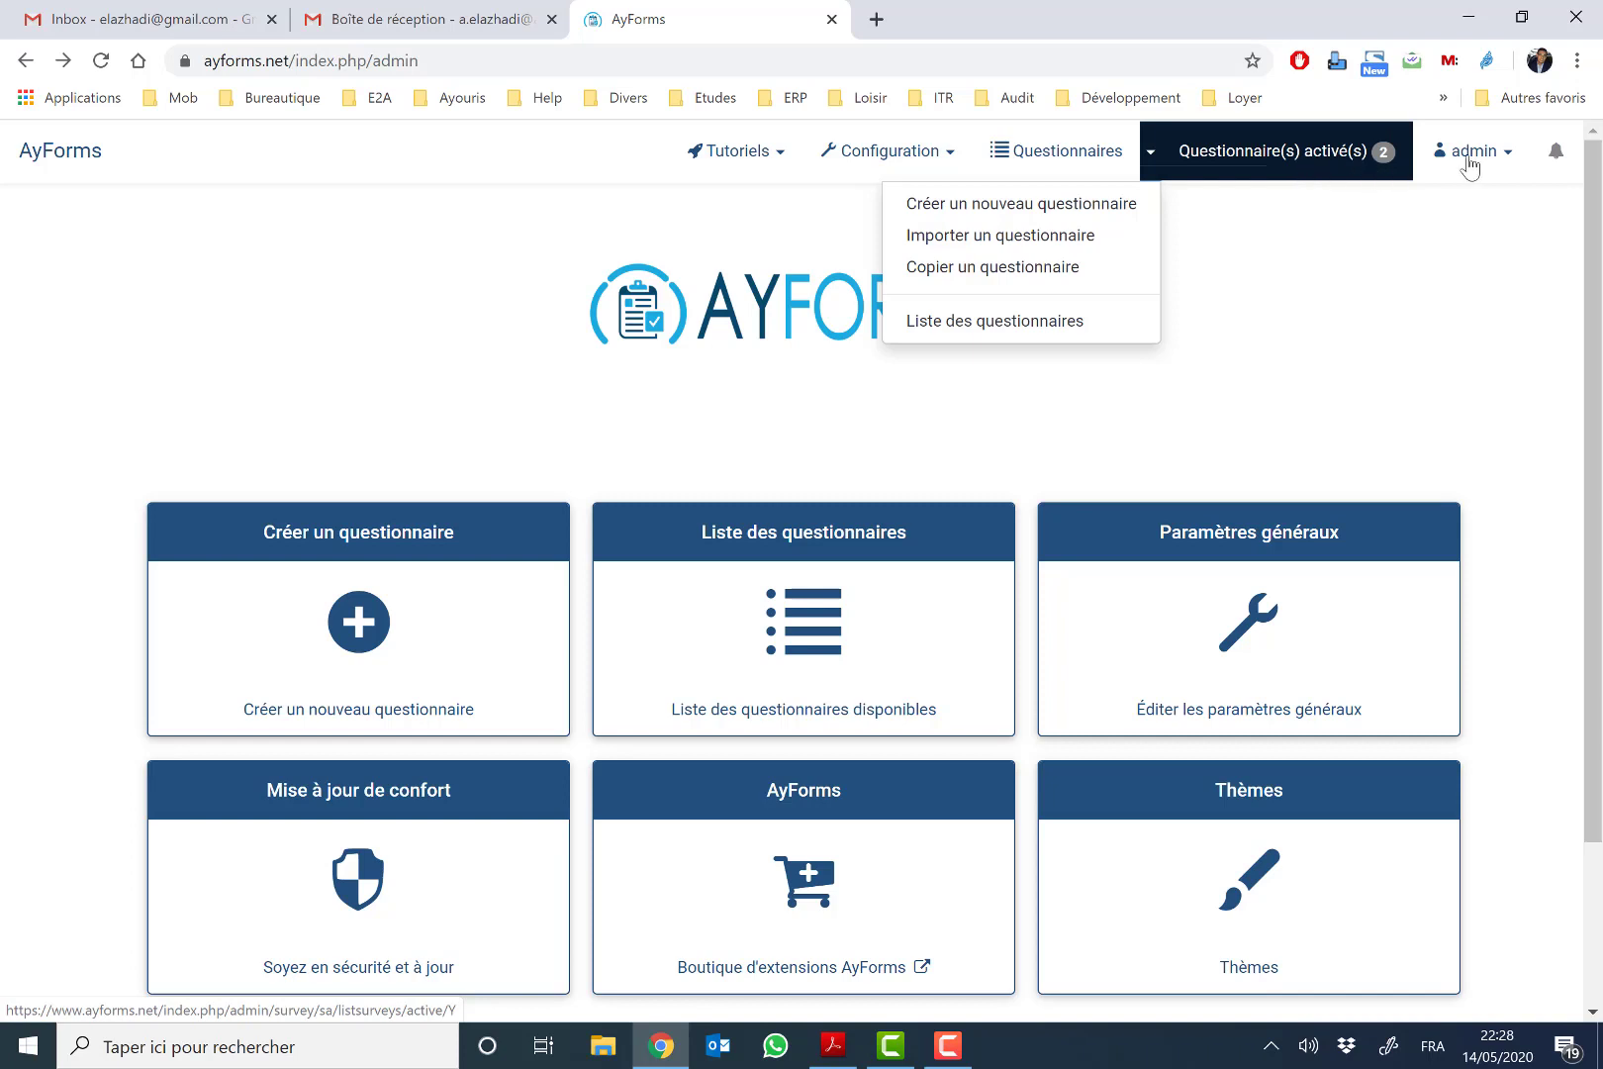
click(1510, 163)
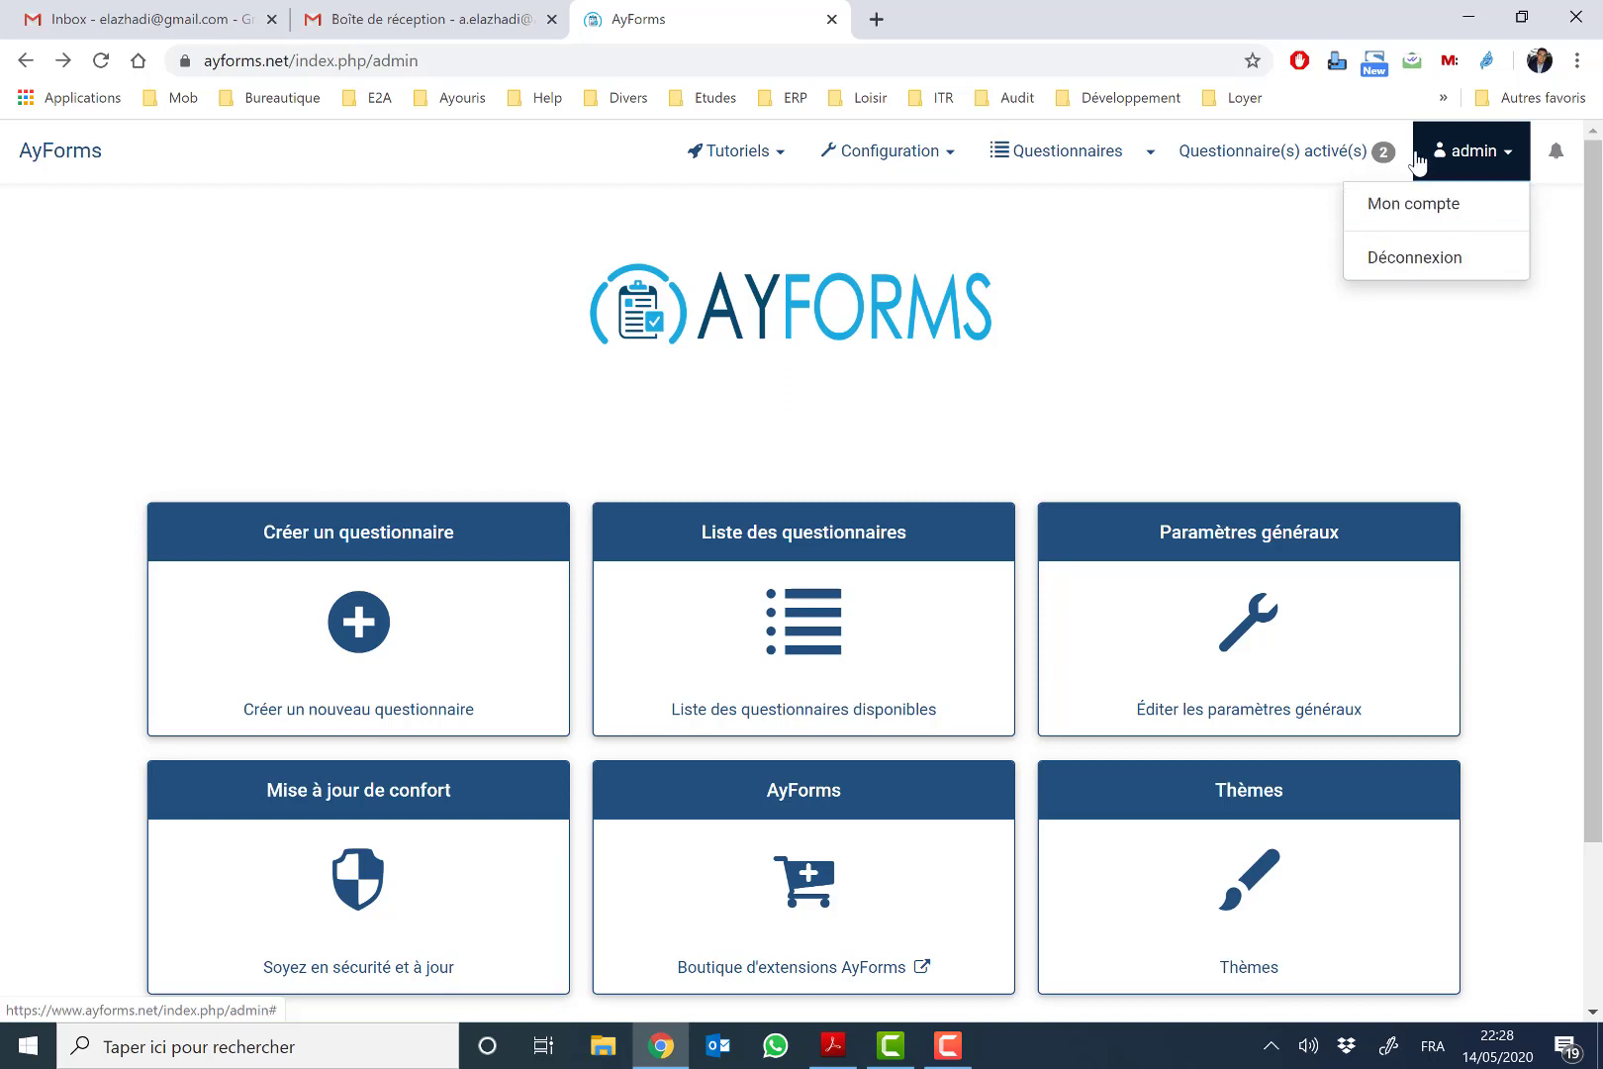
Step: List the active questionnaires and open the general settings of "Démo - Formulaire d'inscription et de réinscription"
click(1270, 156)
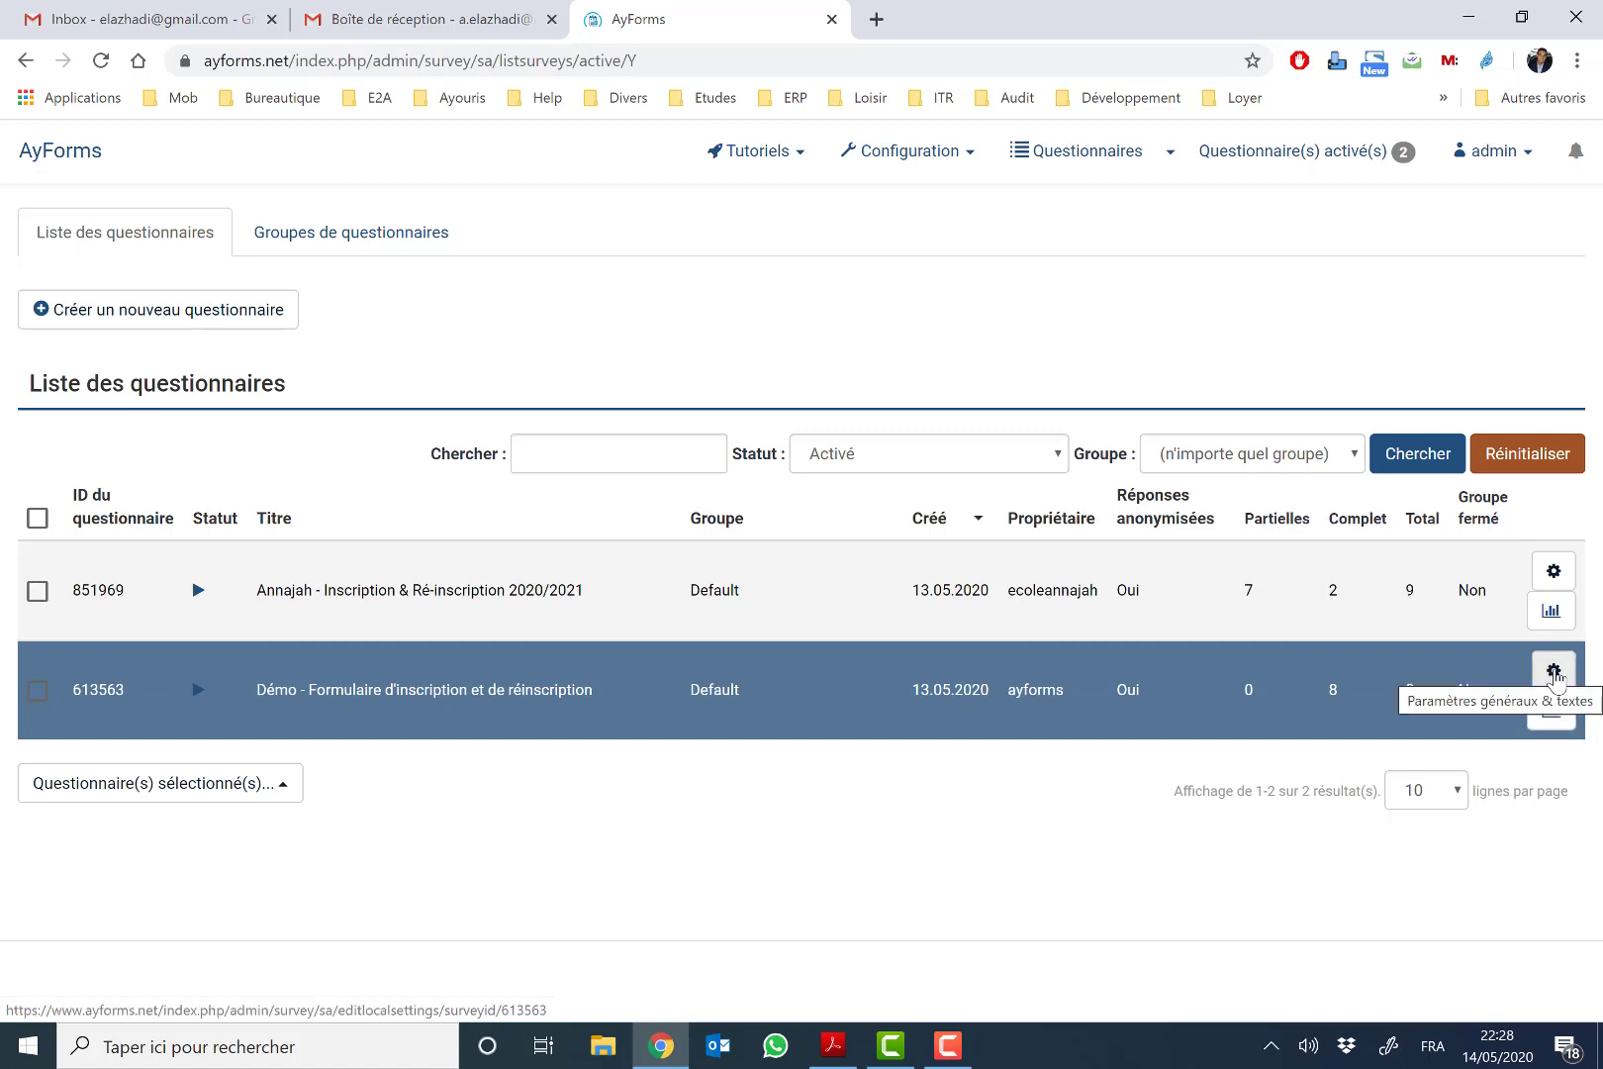
click(1553, 677)
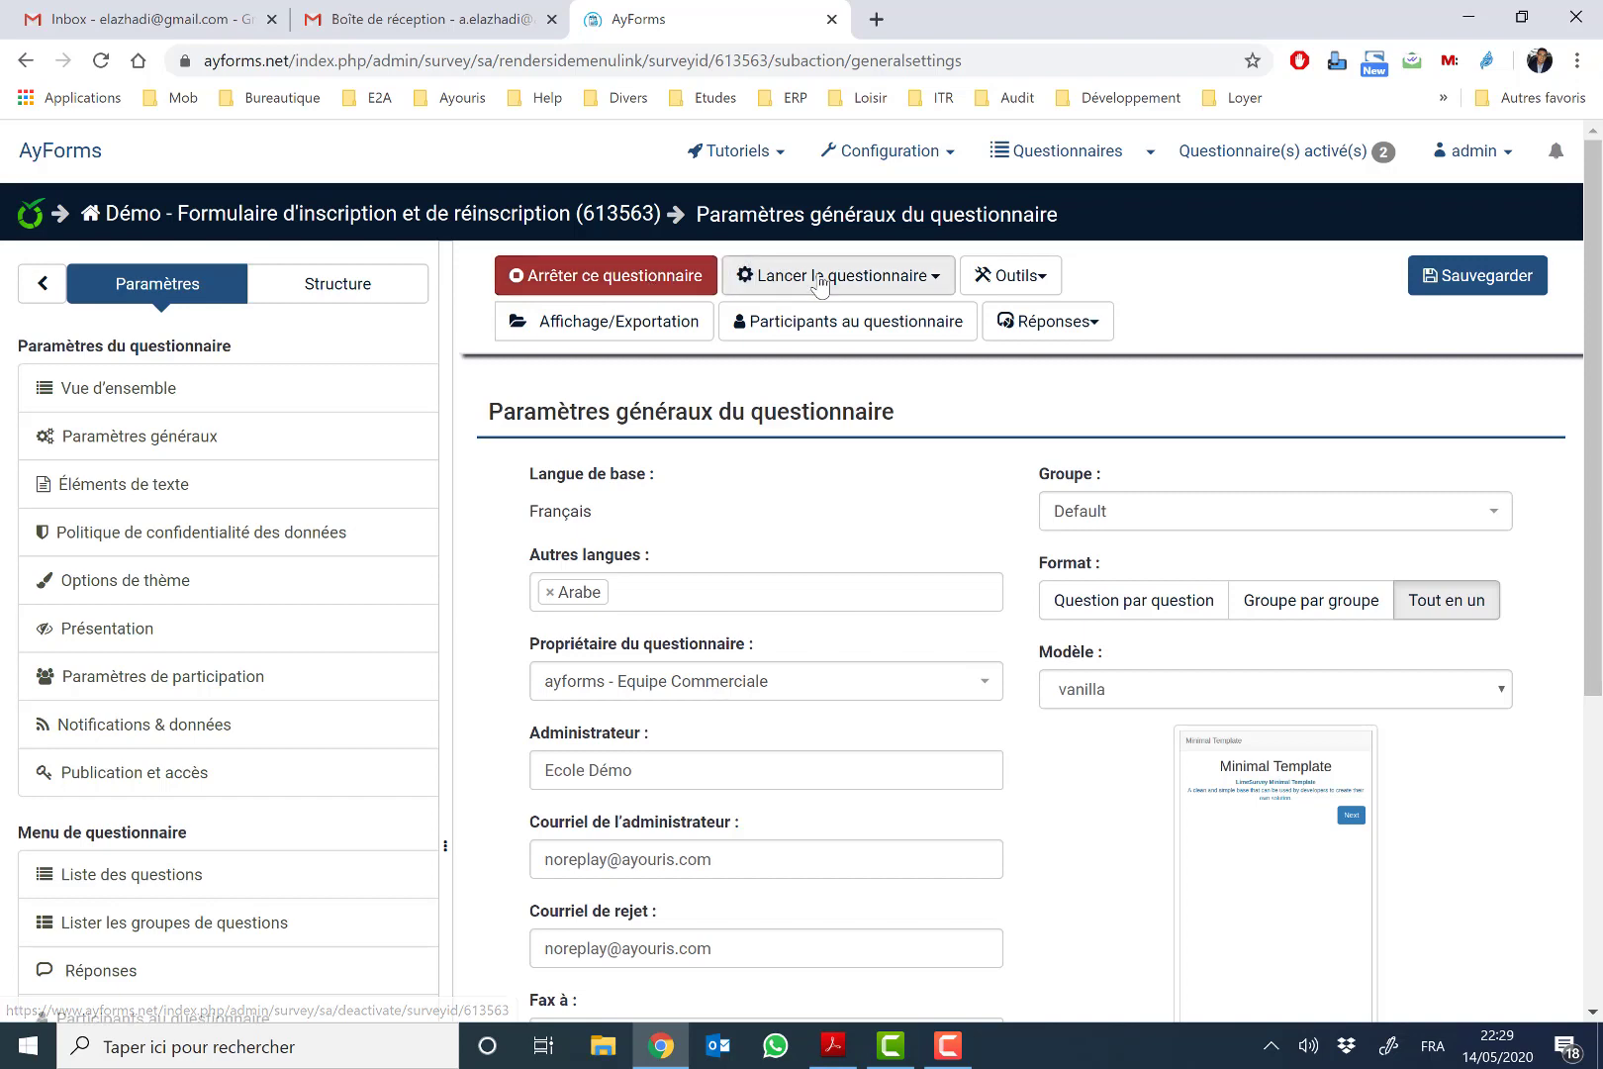
click(897, 282)
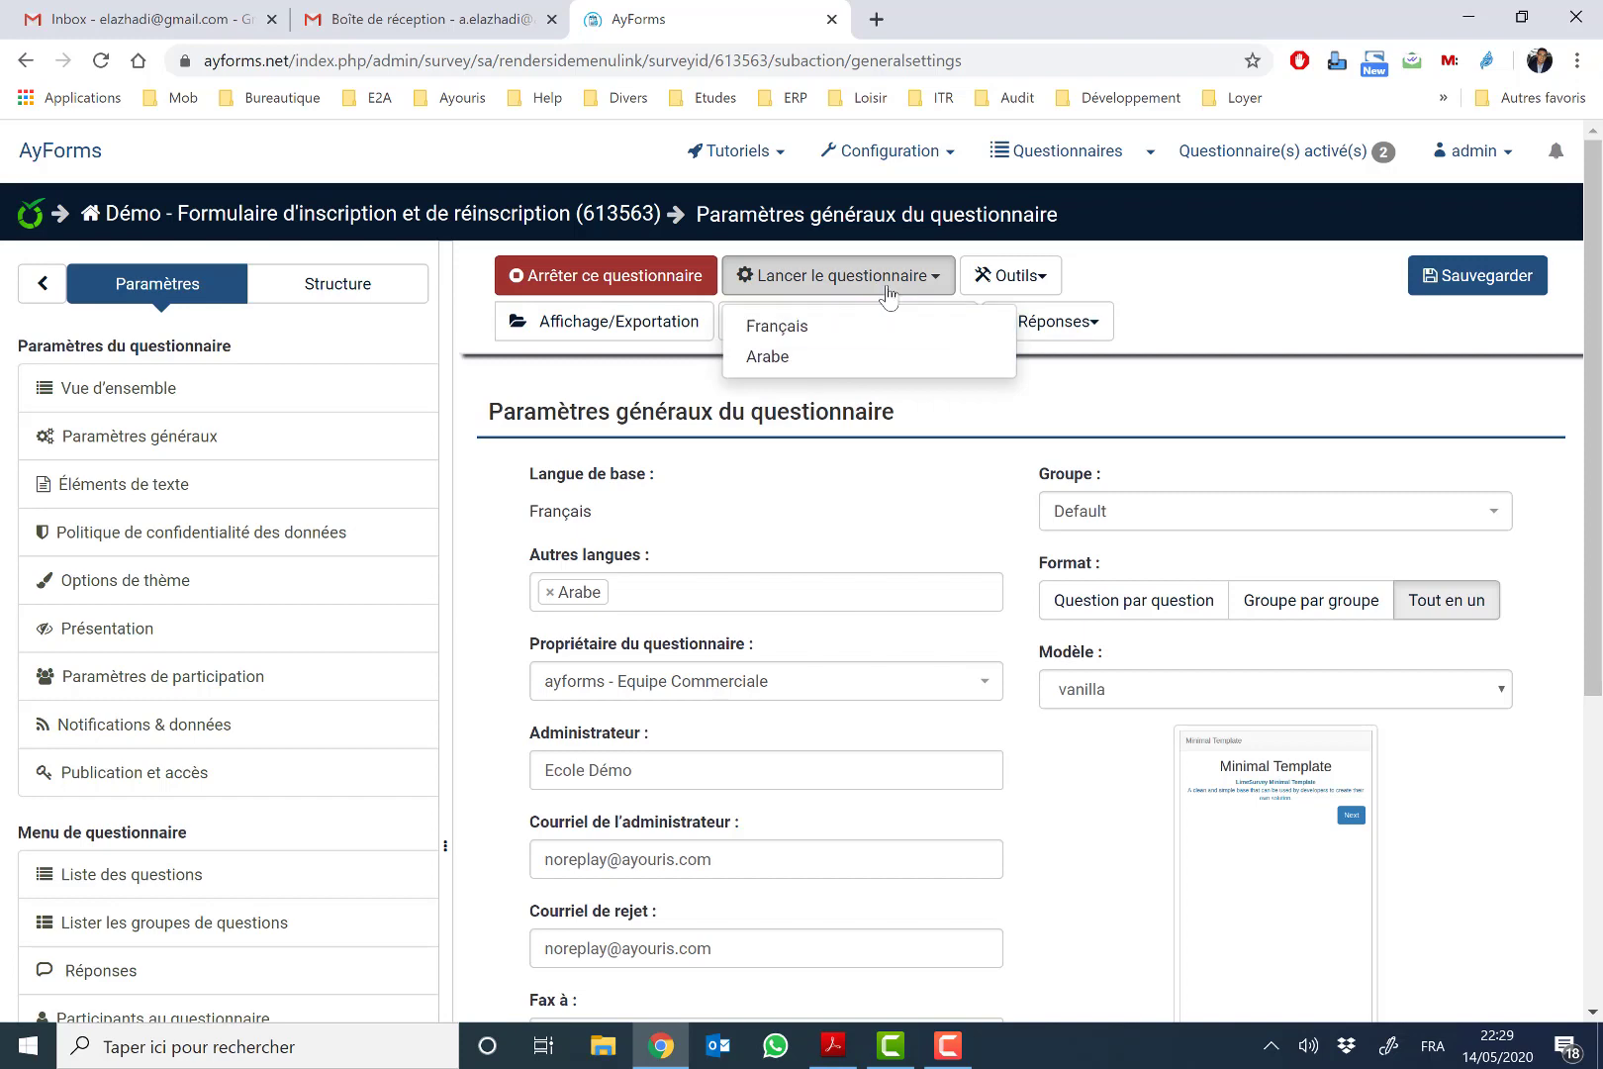
click(905, 279)
click(1009, 276)
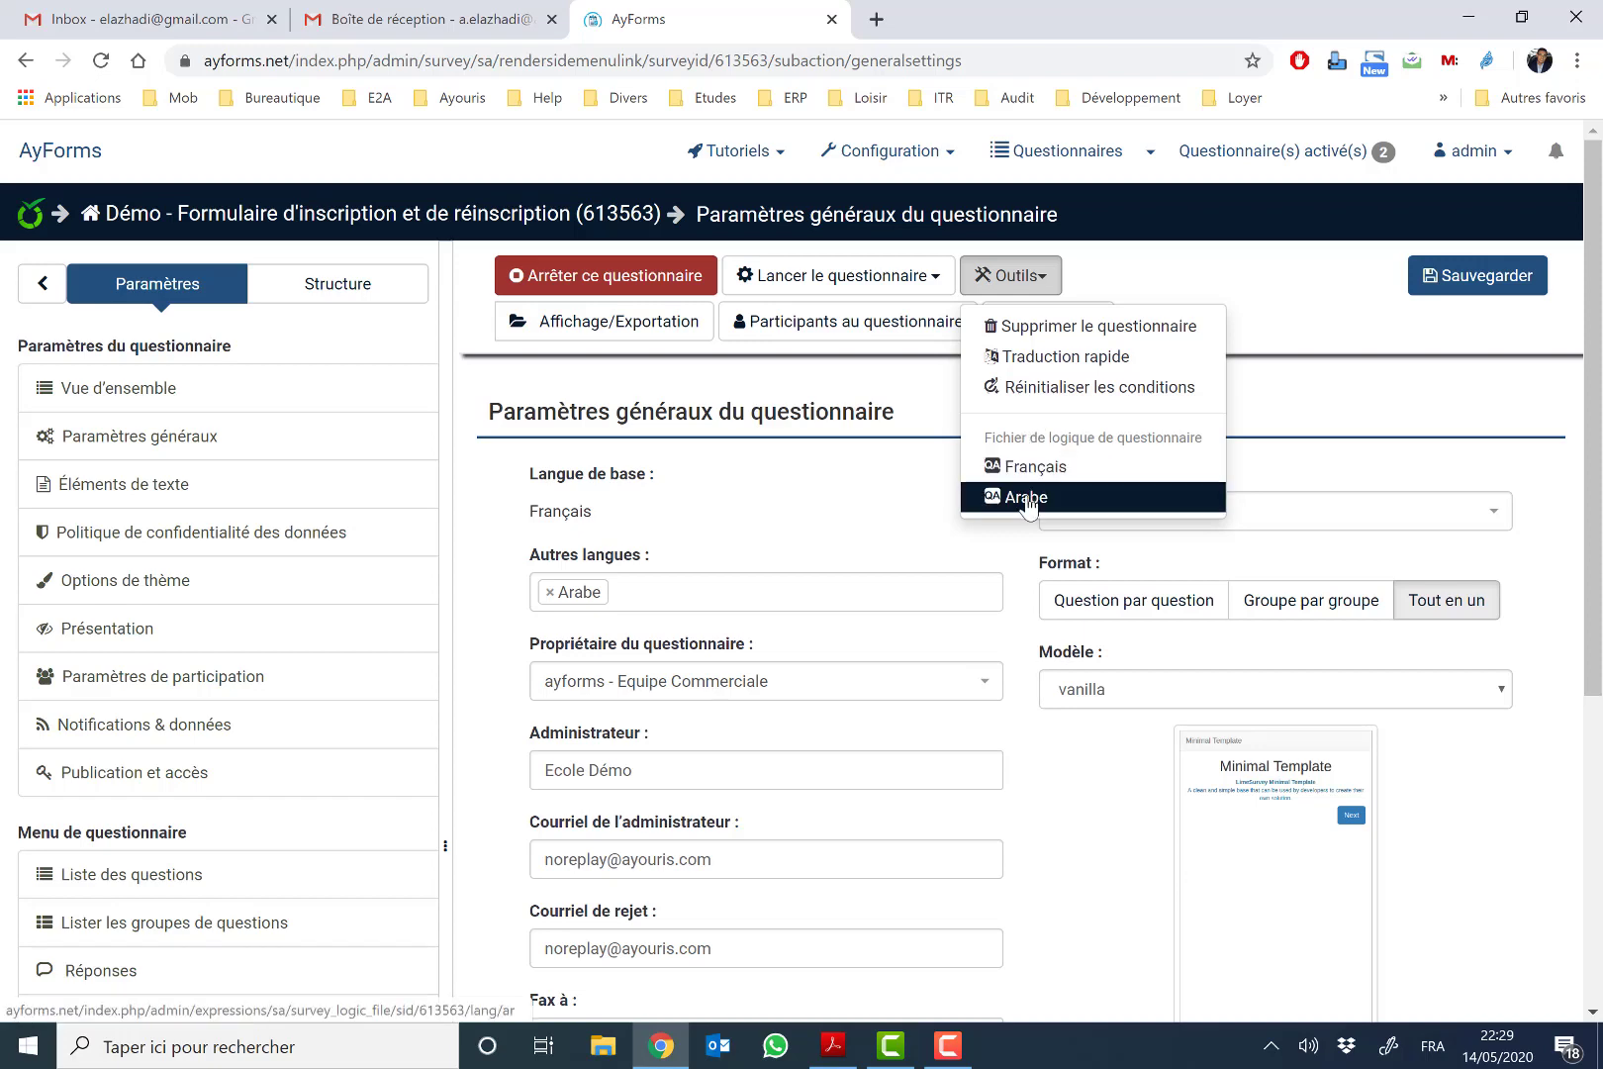
click(1099, 271)
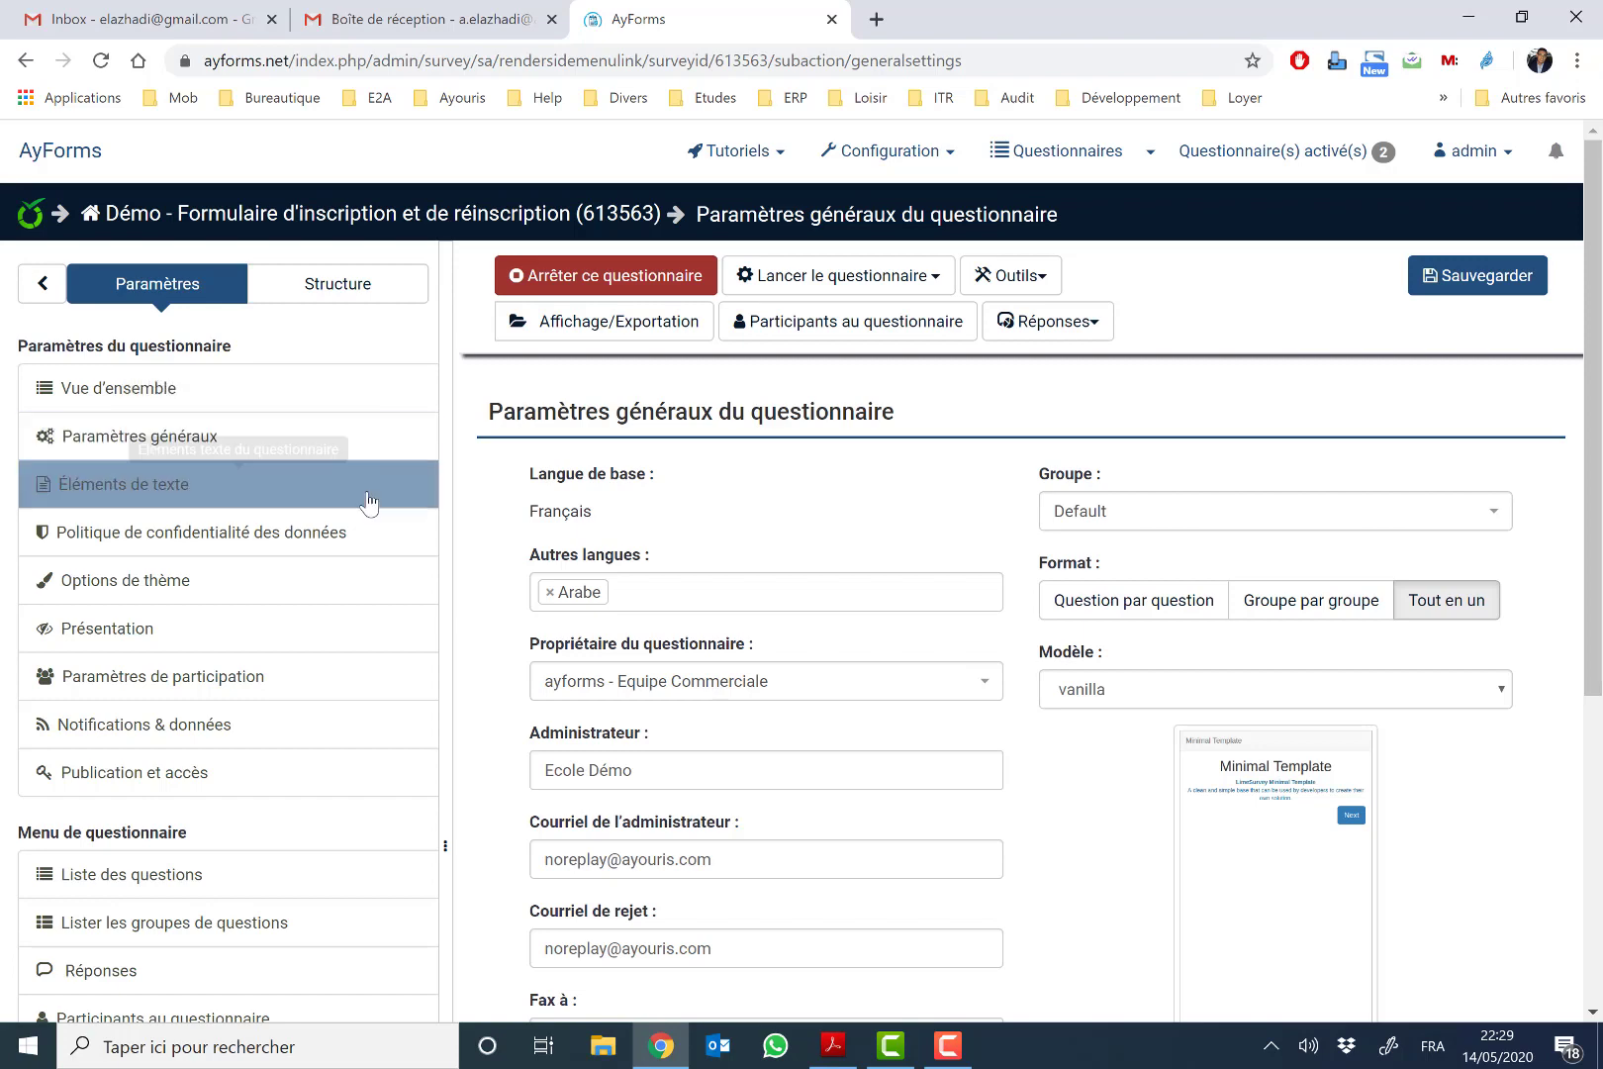
Step: Open the questionnaire's notification and data management settings and highlight the recipient address for detailed e-mail notifications
click(292, 730)
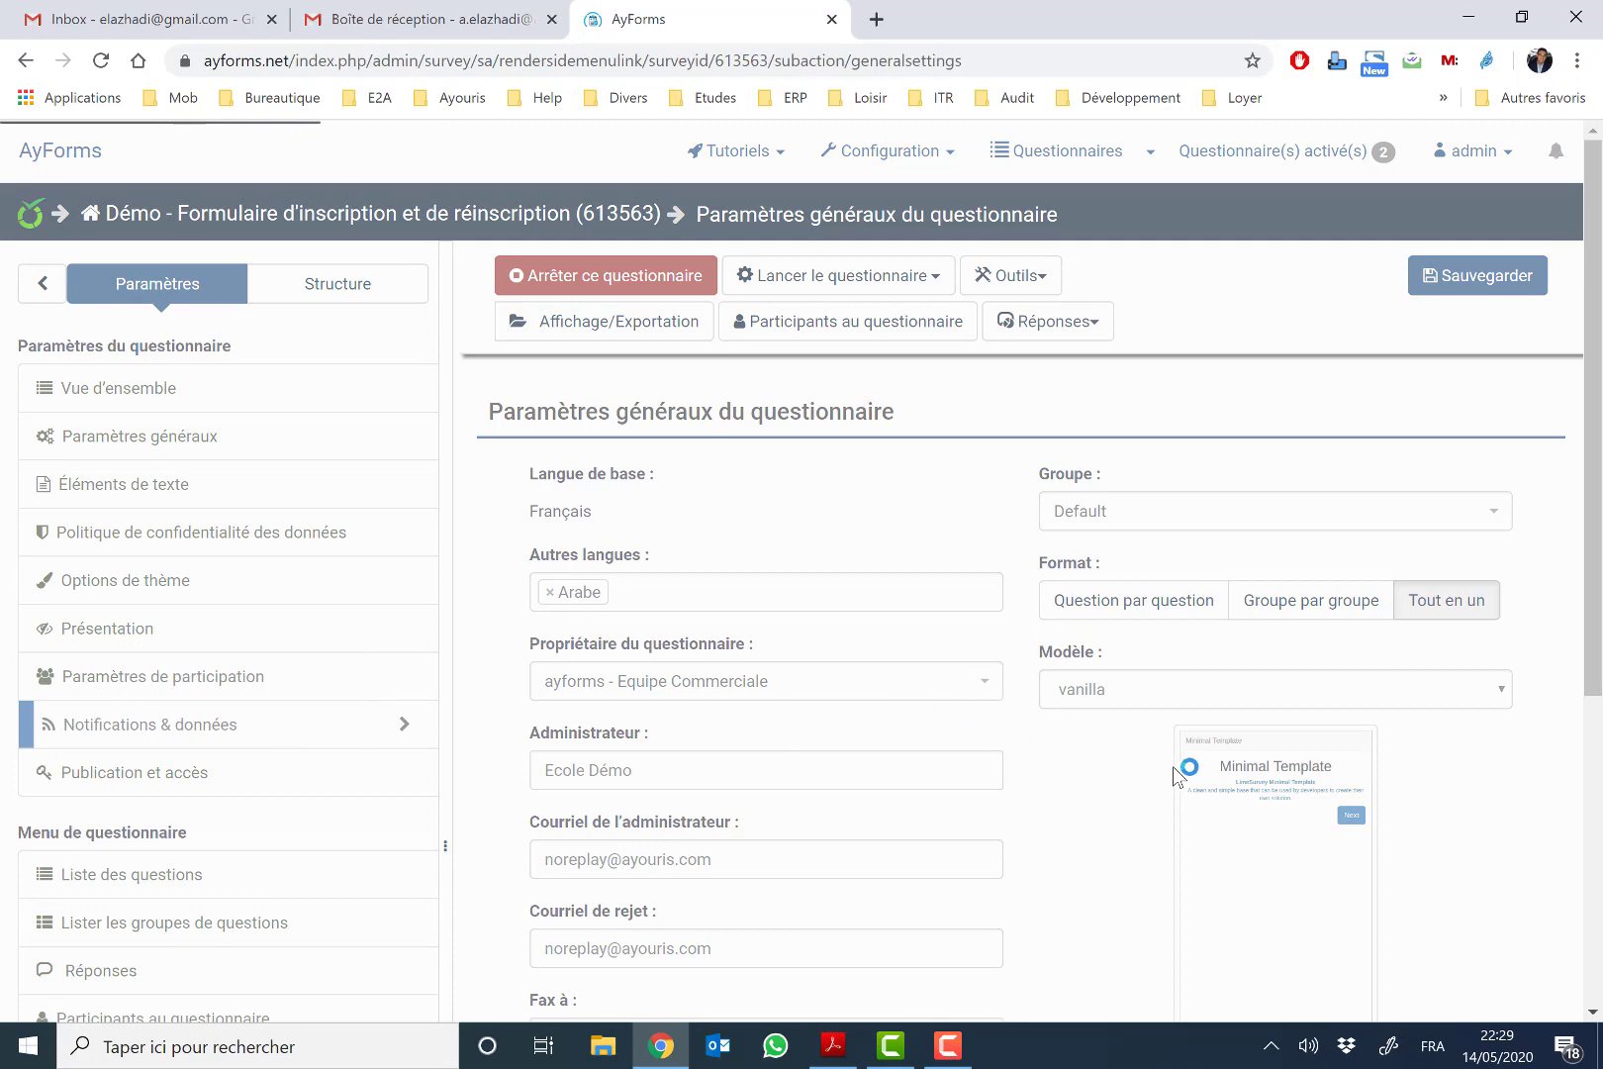
drag(1267, 770, 1023, 780)
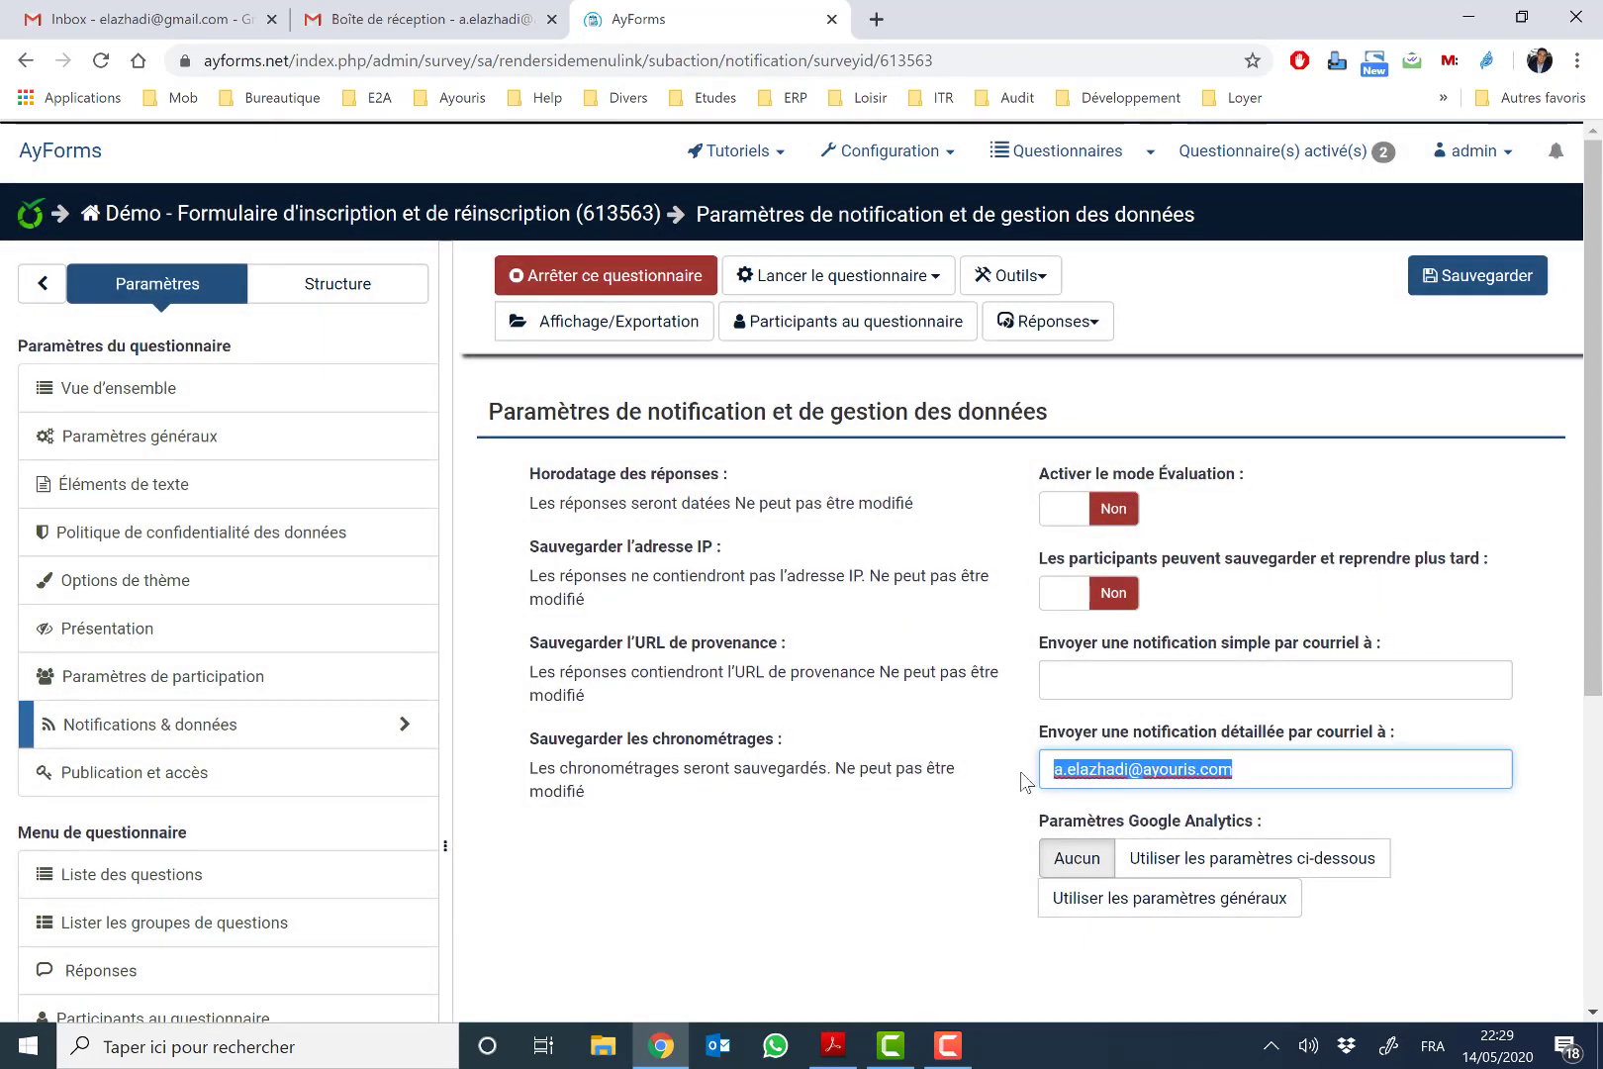
click(1264, 768)
drag(1274, 771, 1035, 784)
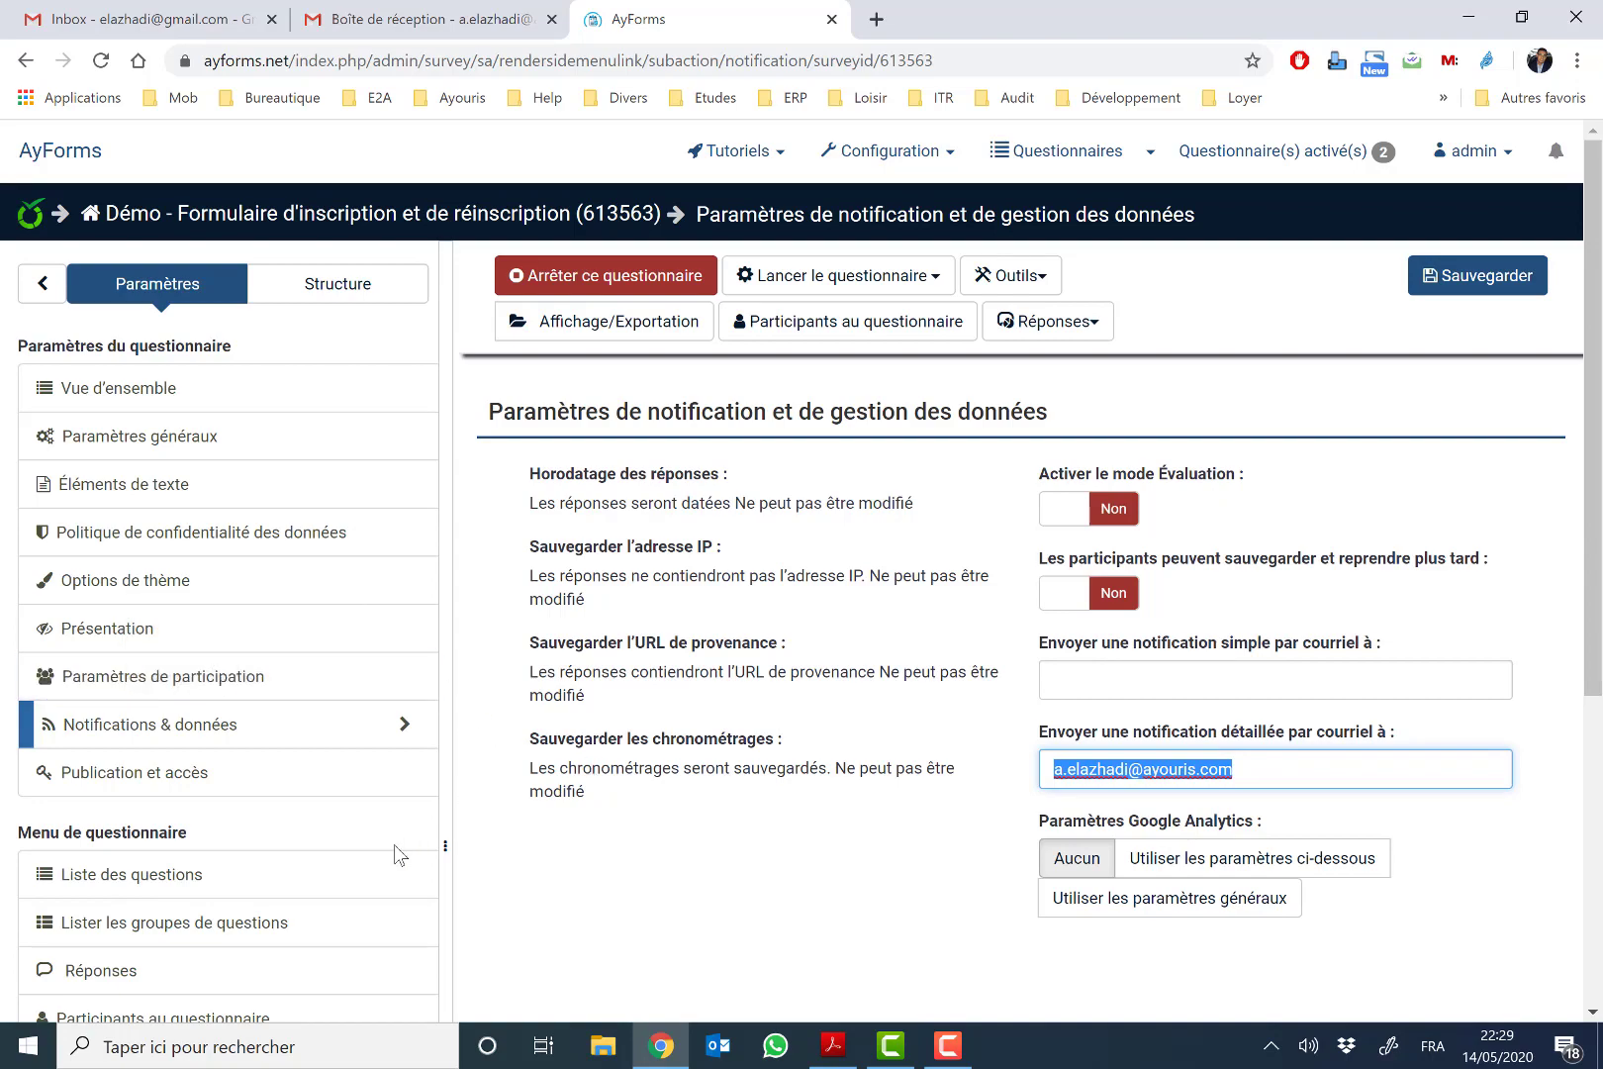
Step: Open the questionnaire's list of questions and examine the type of each question
click(294, 871)
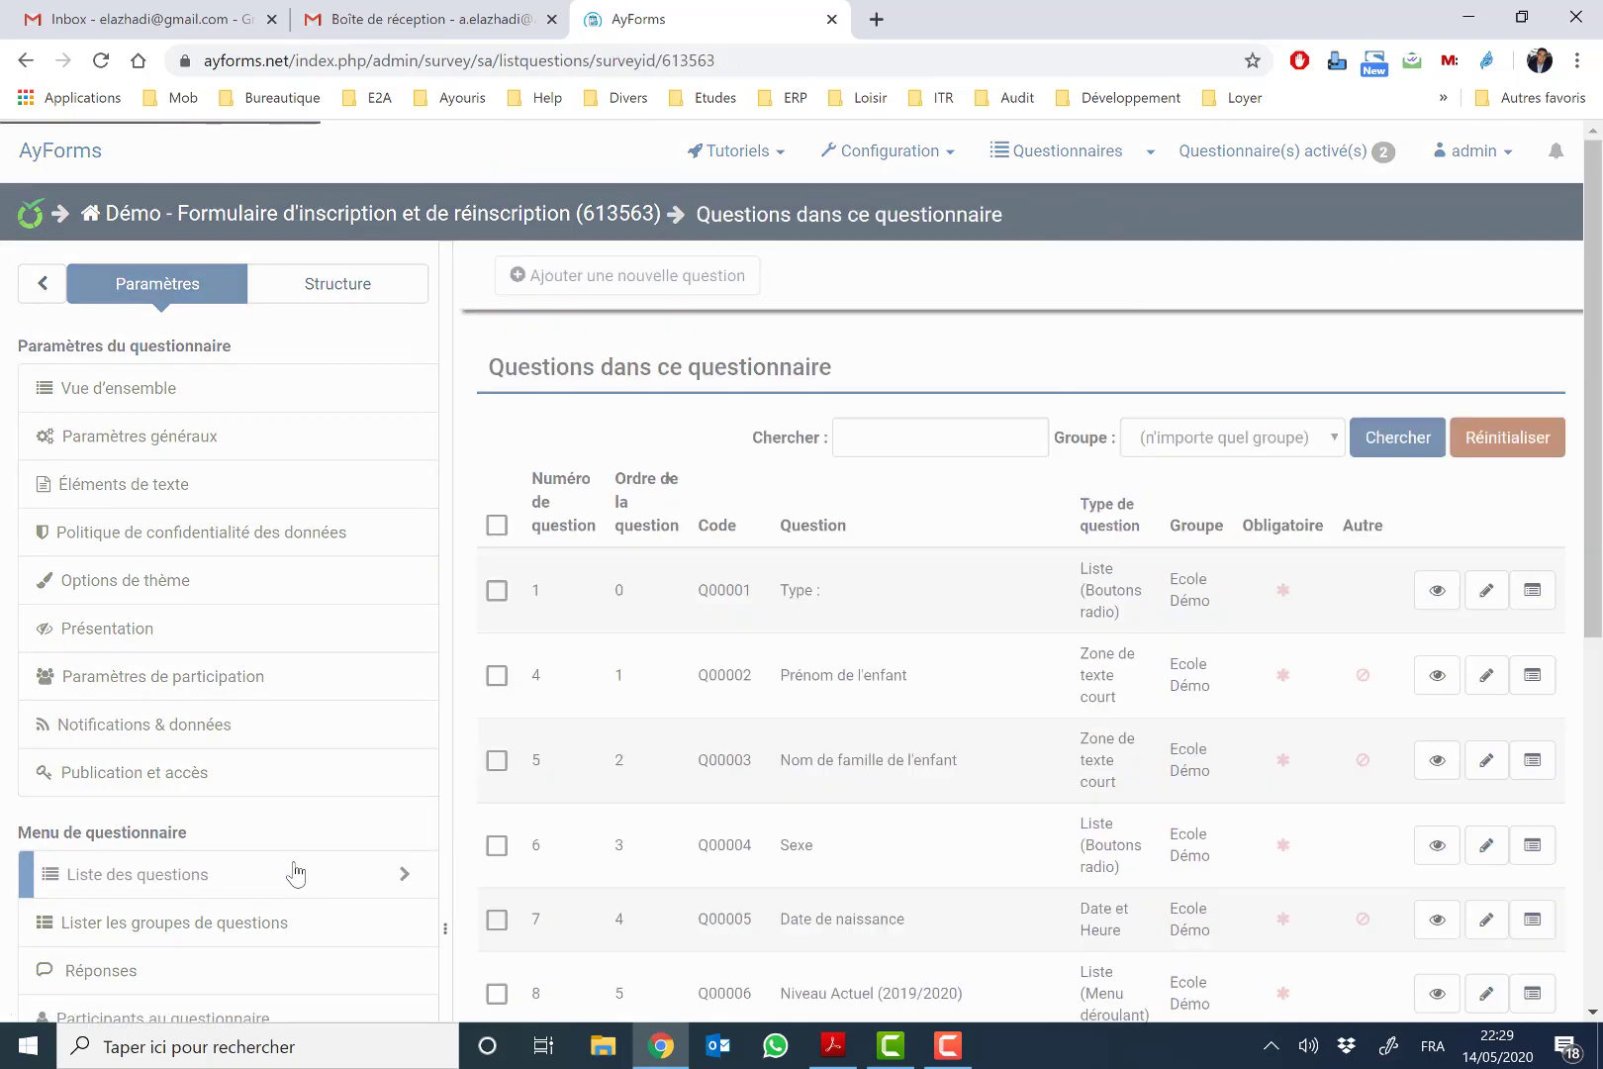
scroll(1020, 573, down, 6)
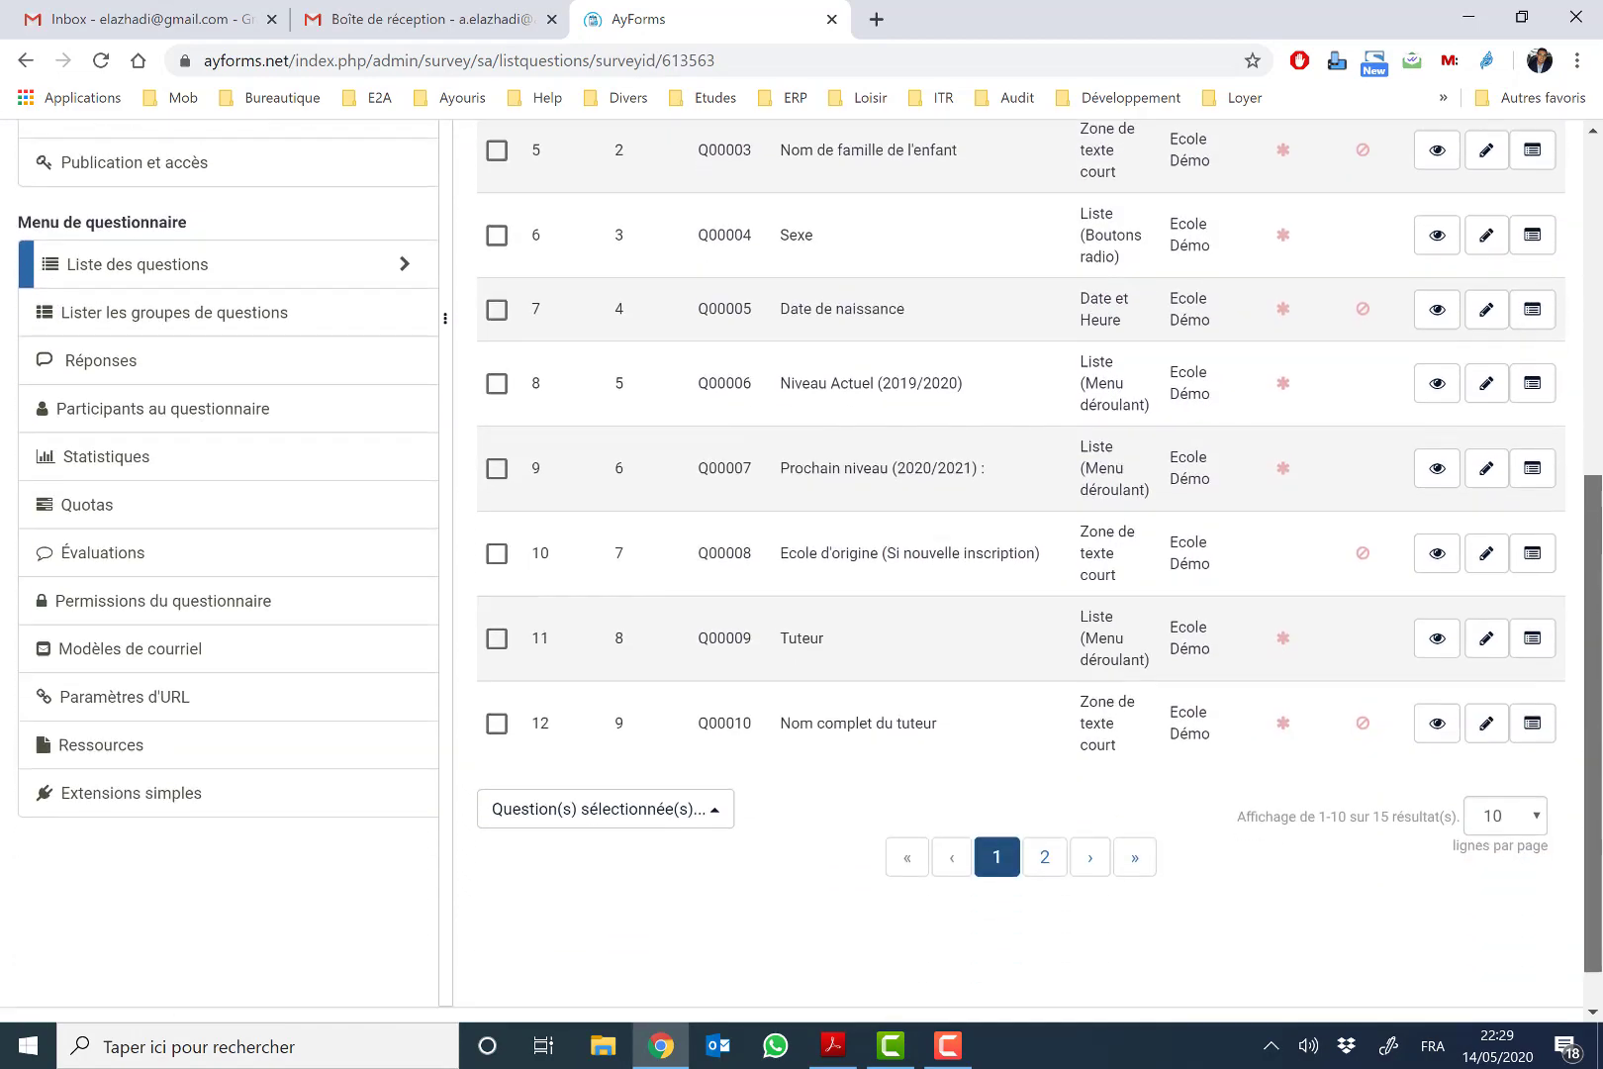
drag(1592, 777, 1587, 636)
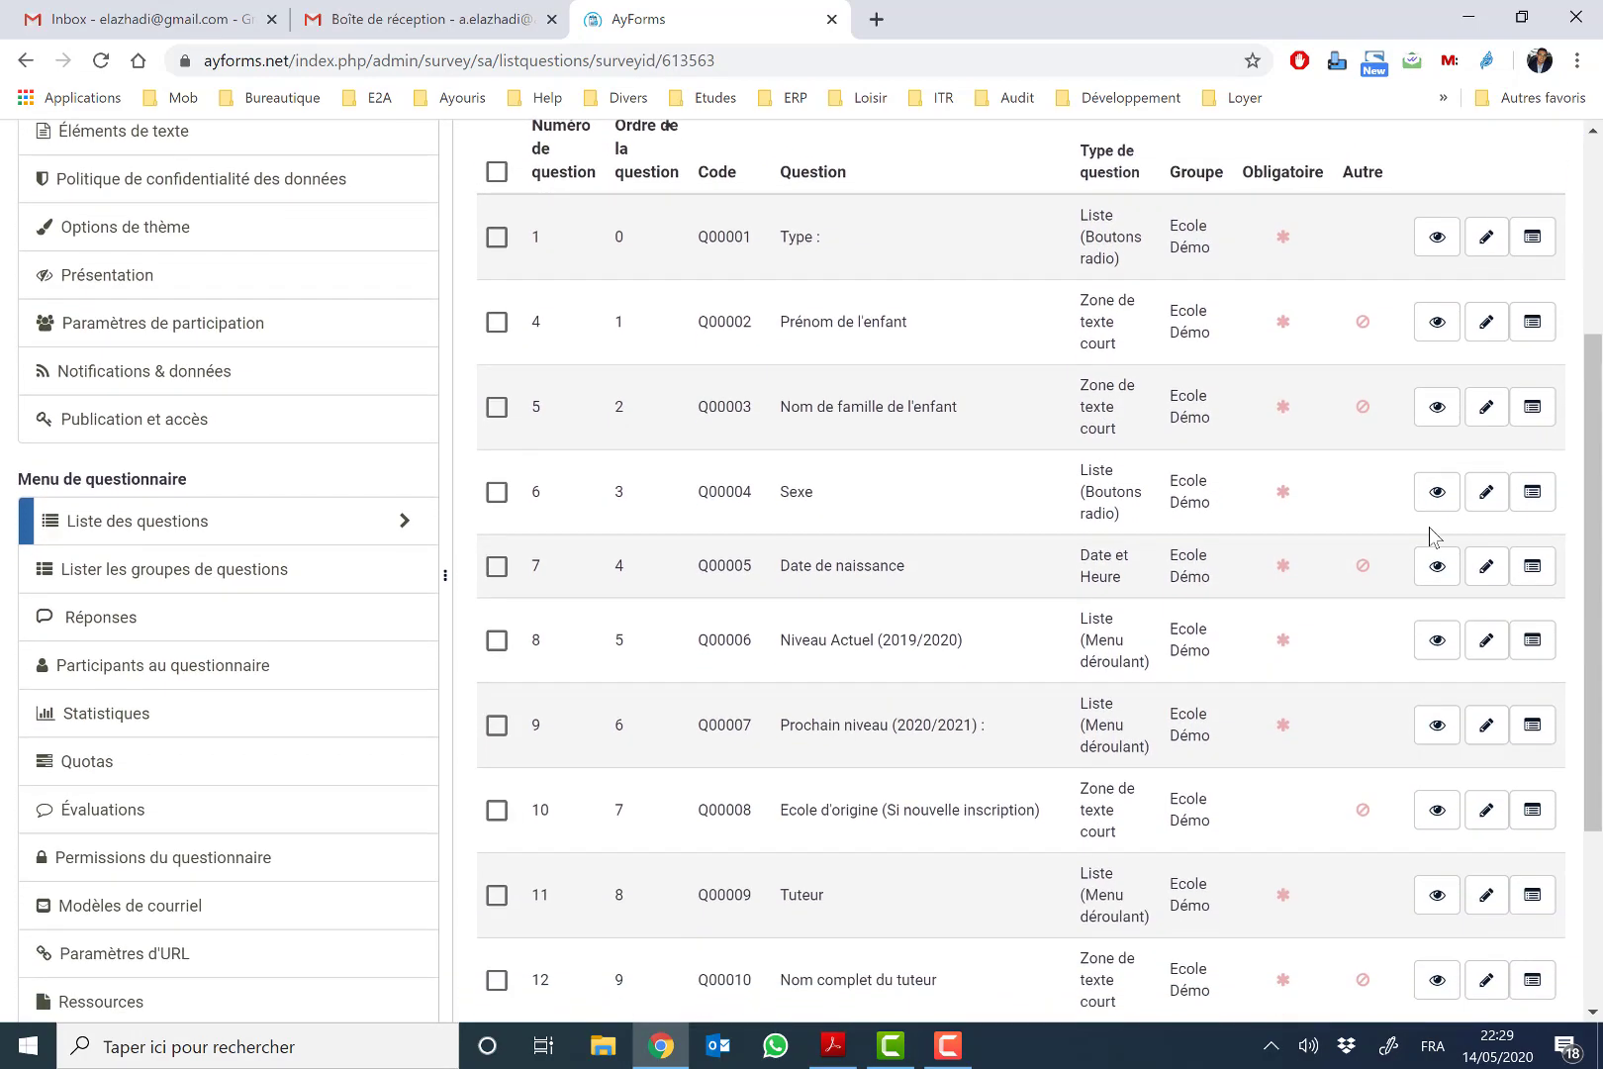
triple_click(1118, 245)
drag(1085, 300, 1119, 381)
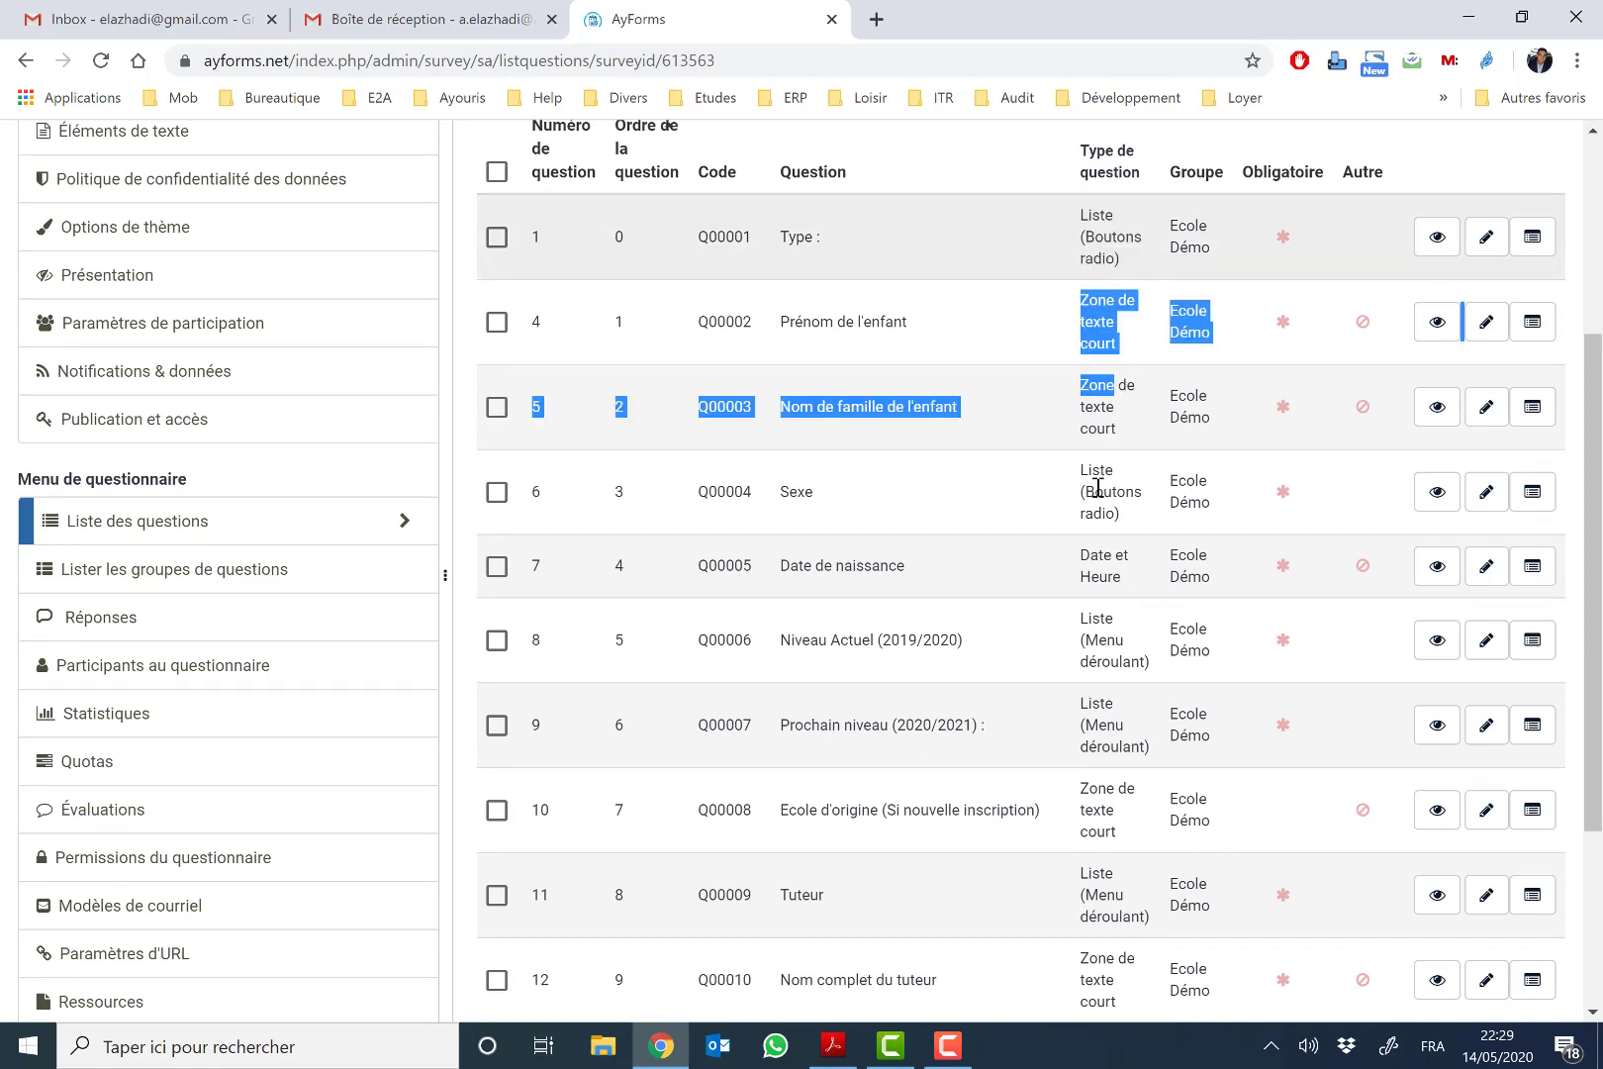
drag(1095, 492, 1098, 579)
drag(1098, 665, 1096, 641)
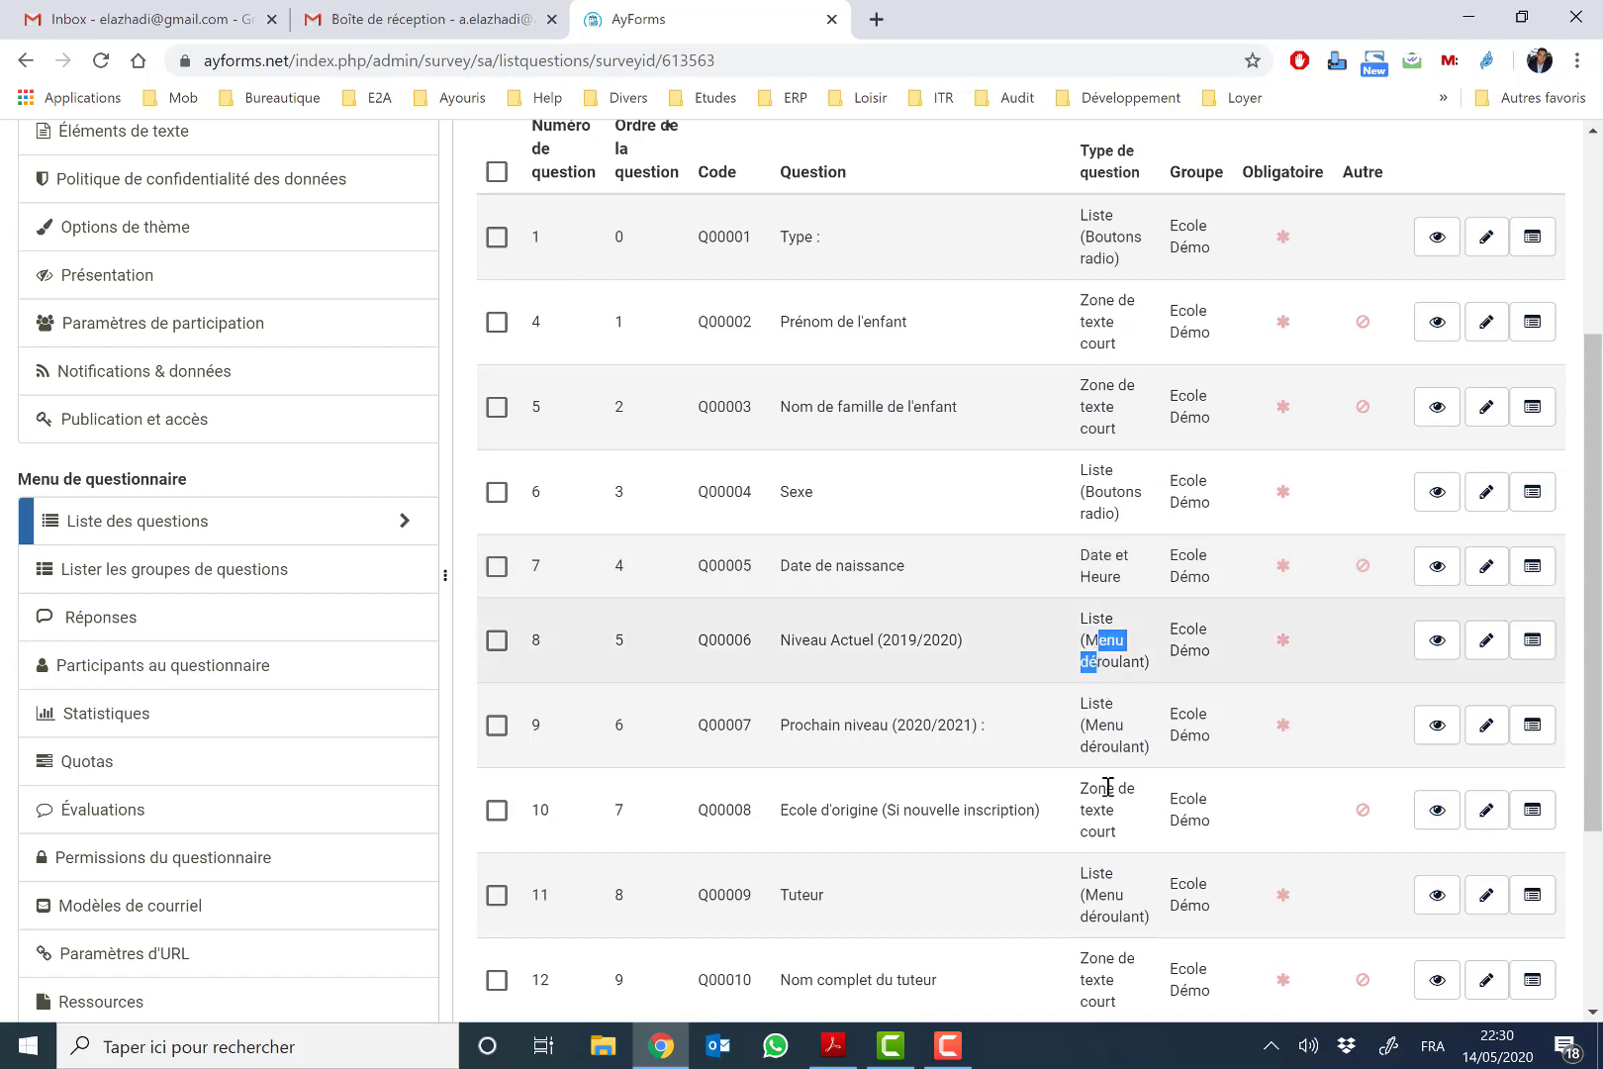
drag(1595, 802, 1595, 686)
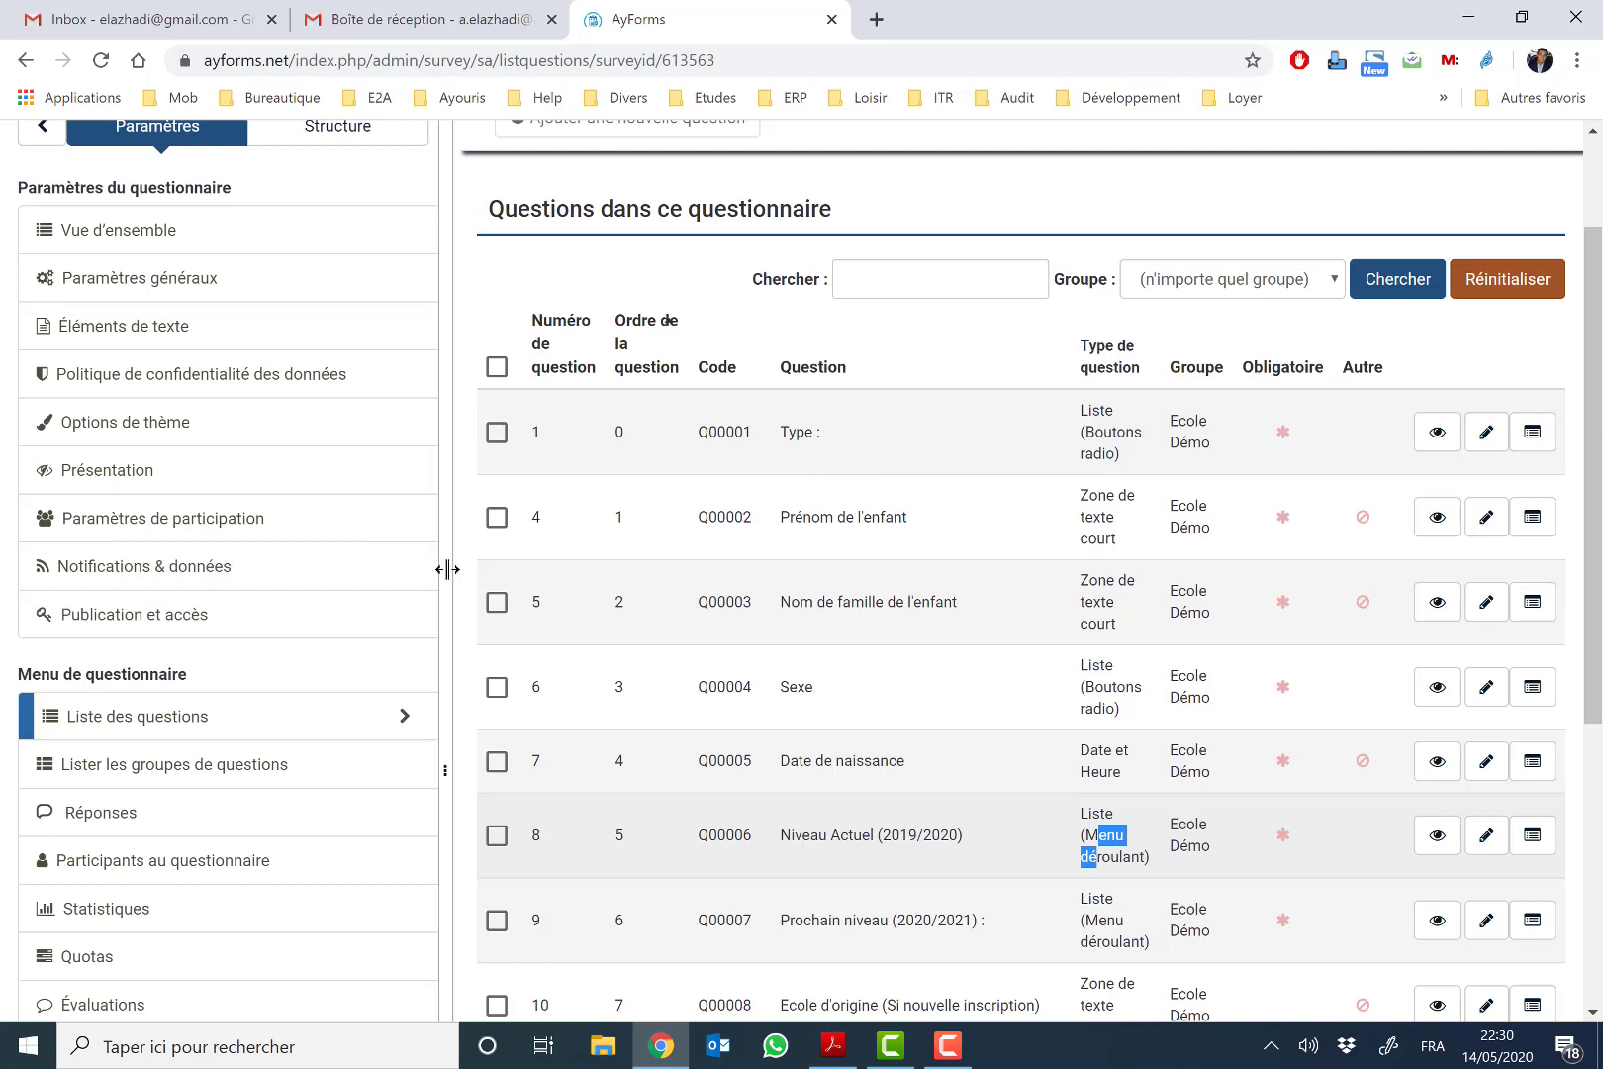
Step: Open the responses to the demo questionnaire and look through the recorded entries
click(263, 821)
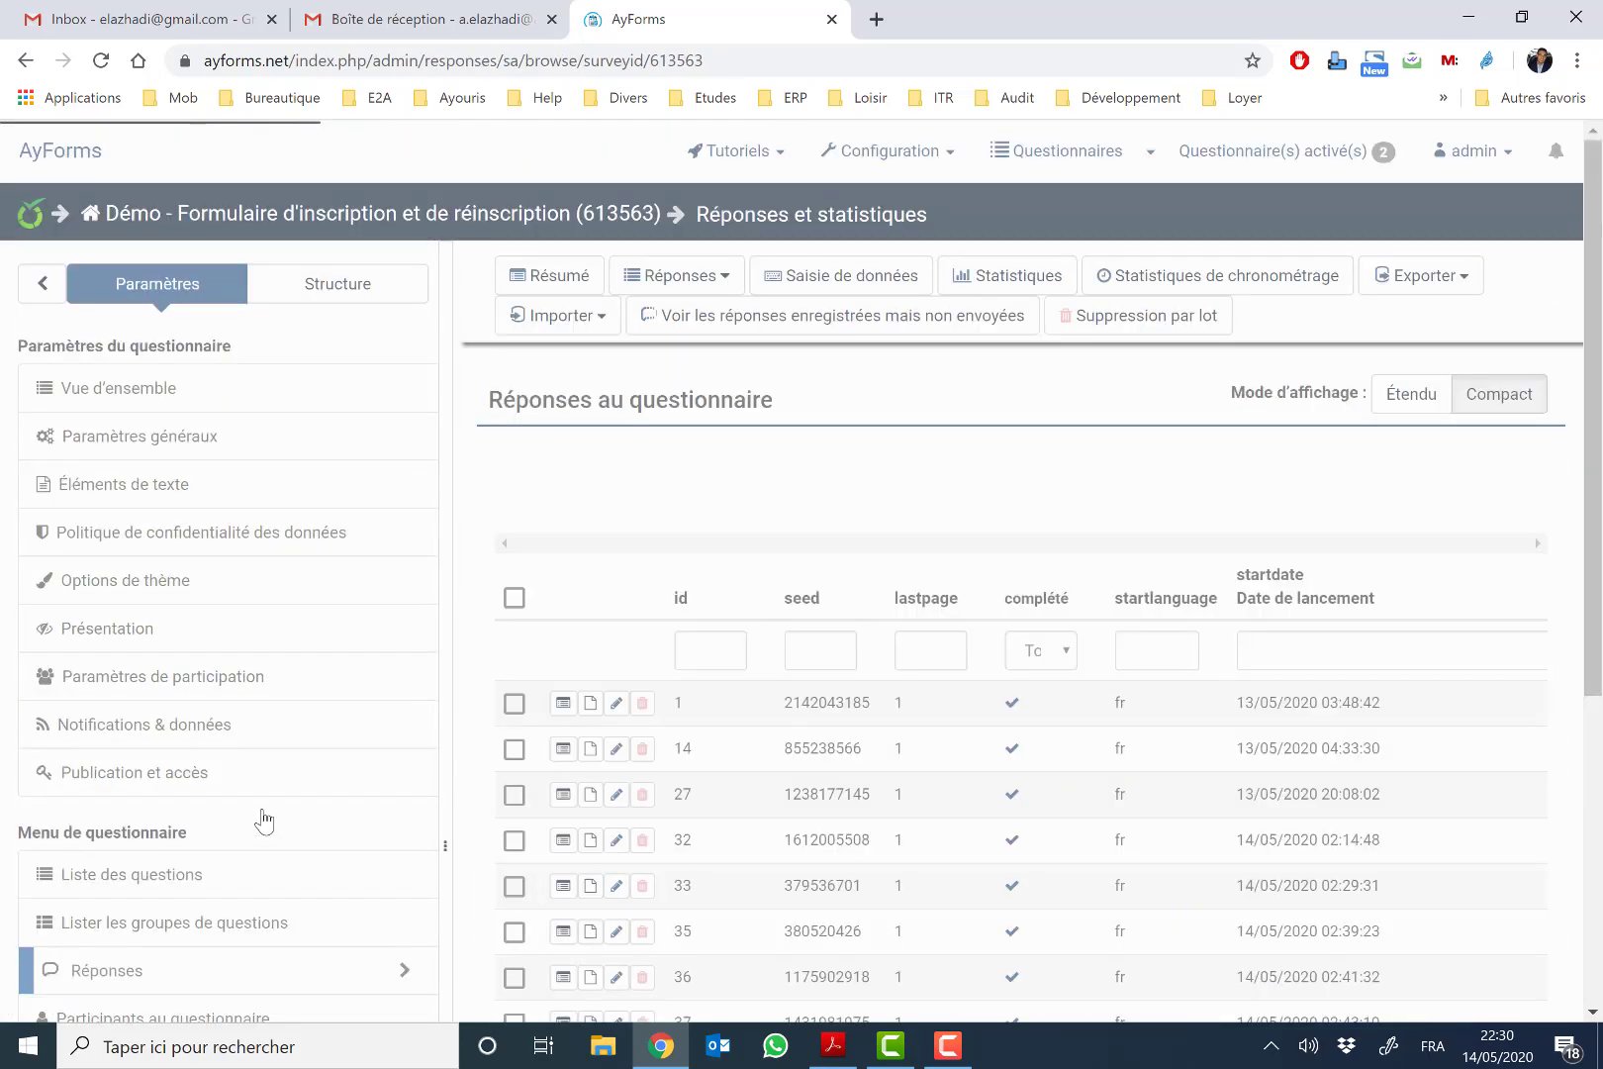
scroll(1534, 848, down, 3)
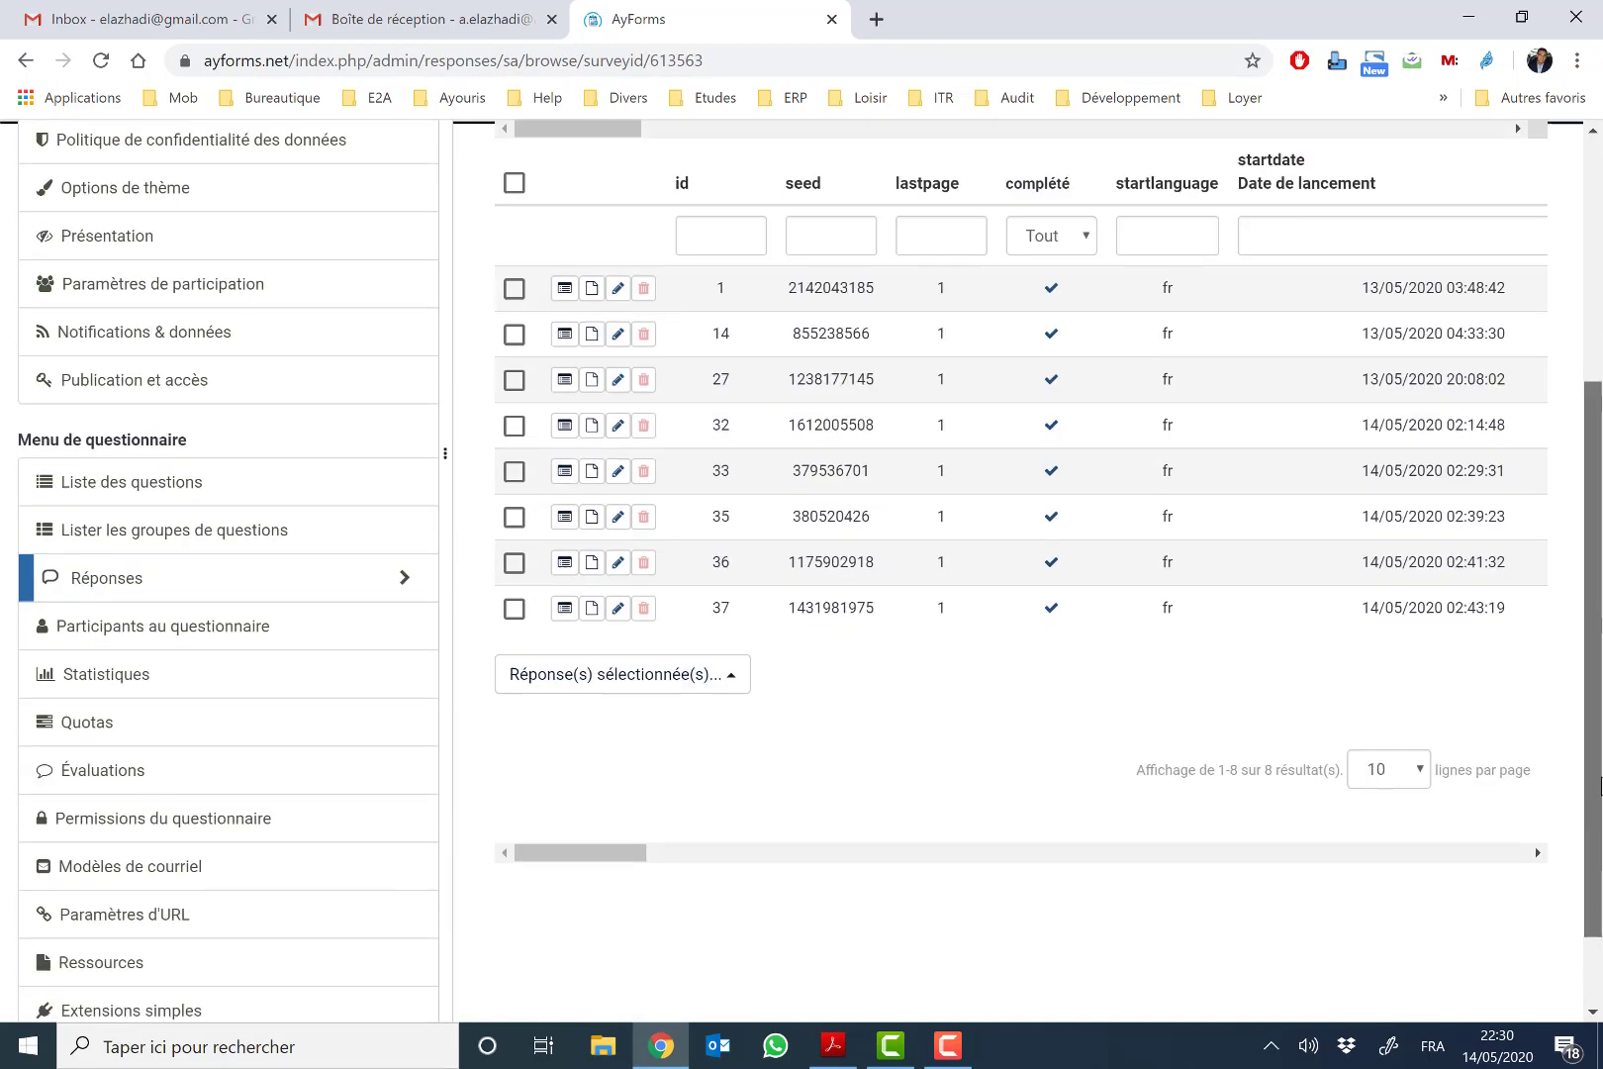
drag(1602, 660, 1573, 737)
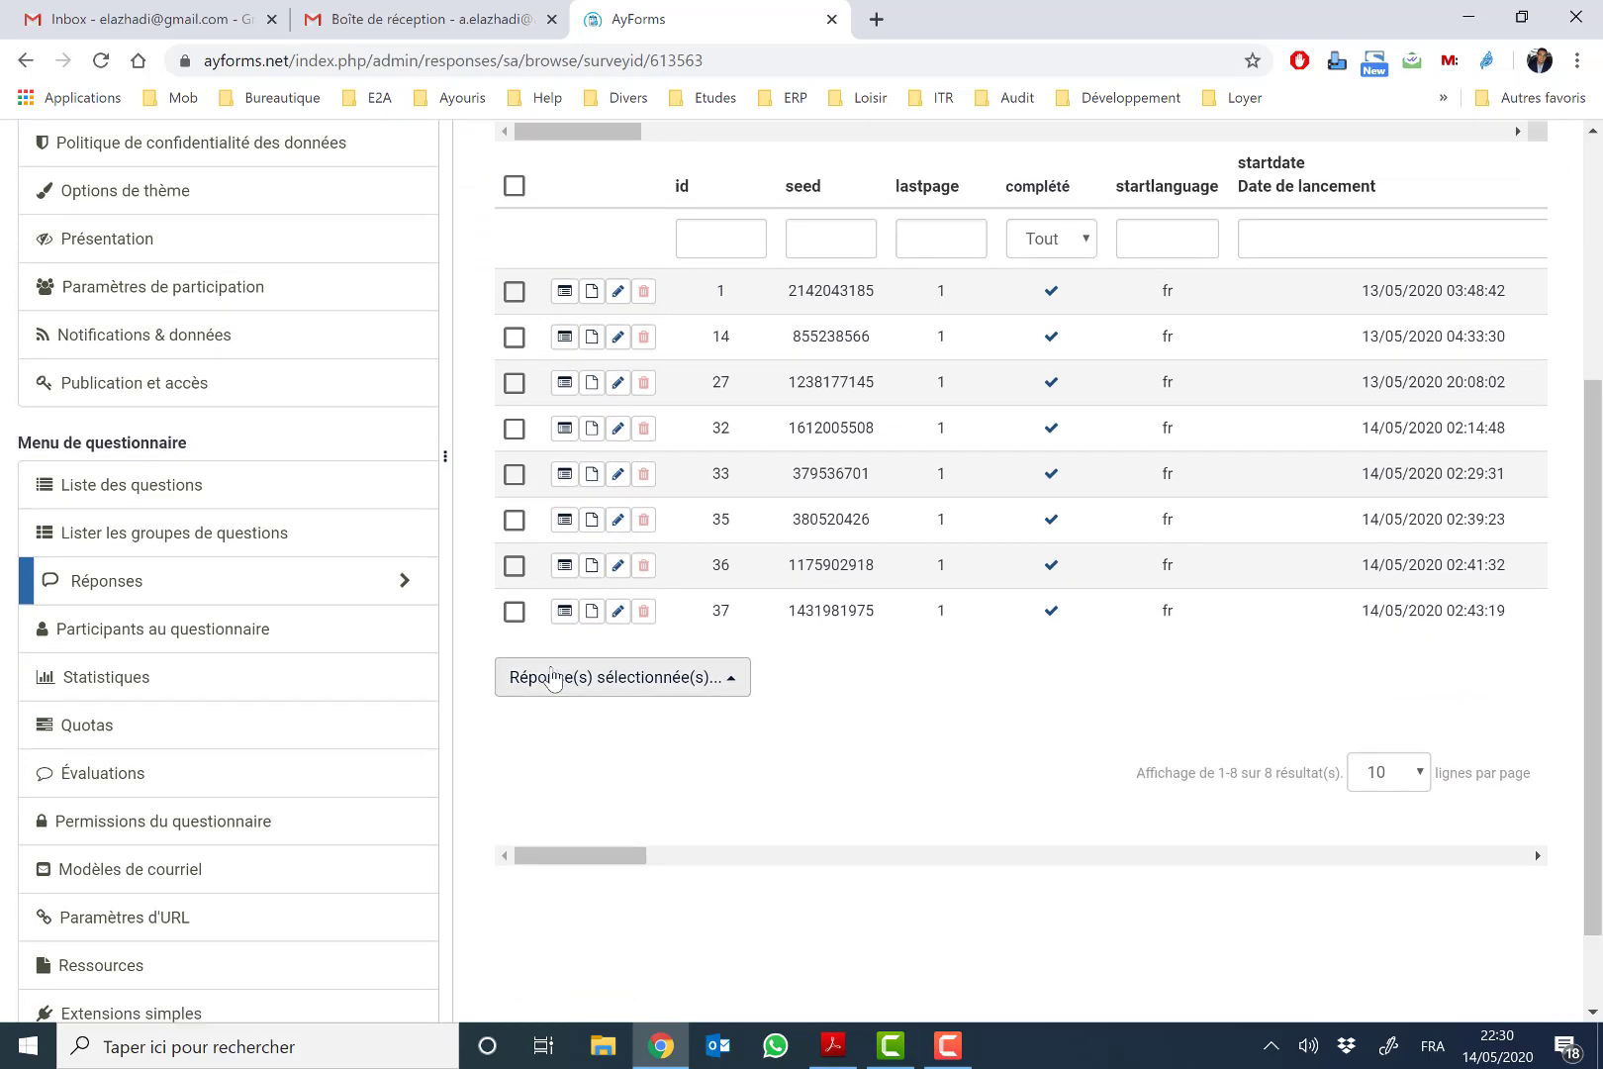
Step: Open the questionnaire's statistics and examine the data selection, report language, output options, output format and response filters
click(159, 691)
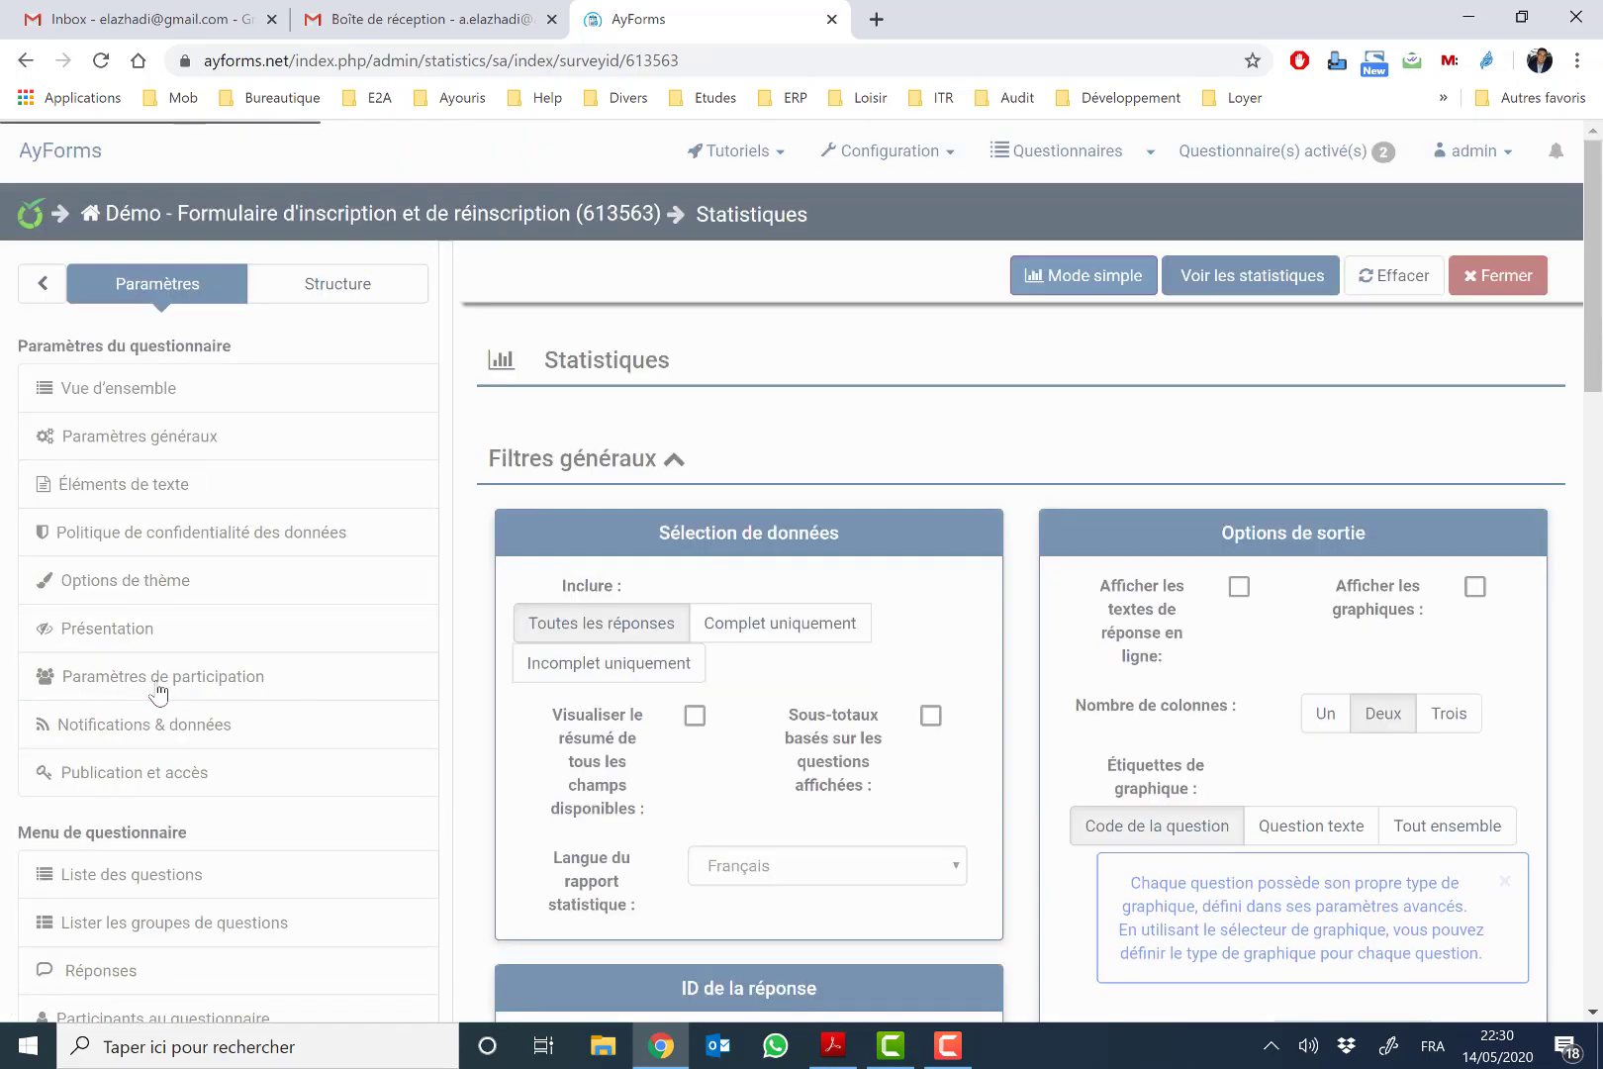
drag(1599, 342, 1591, 436)
drag(1585, 425, 1585, 430)
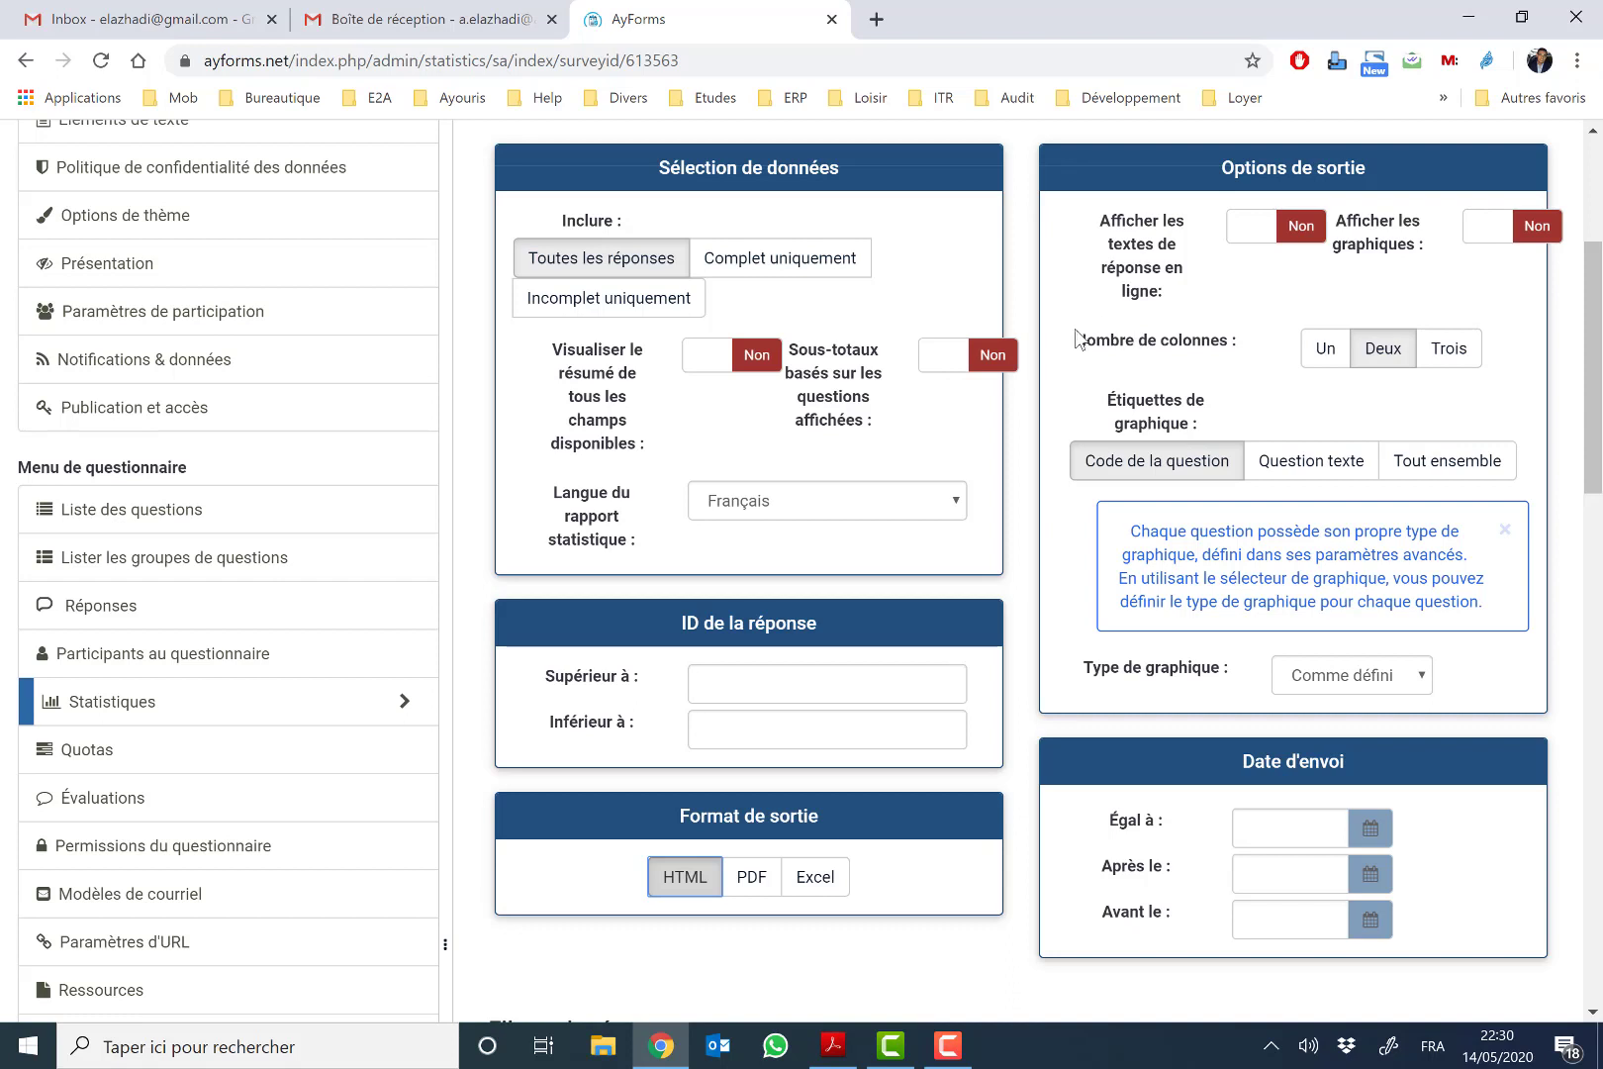
drag(1096, 341, 1234, 351)
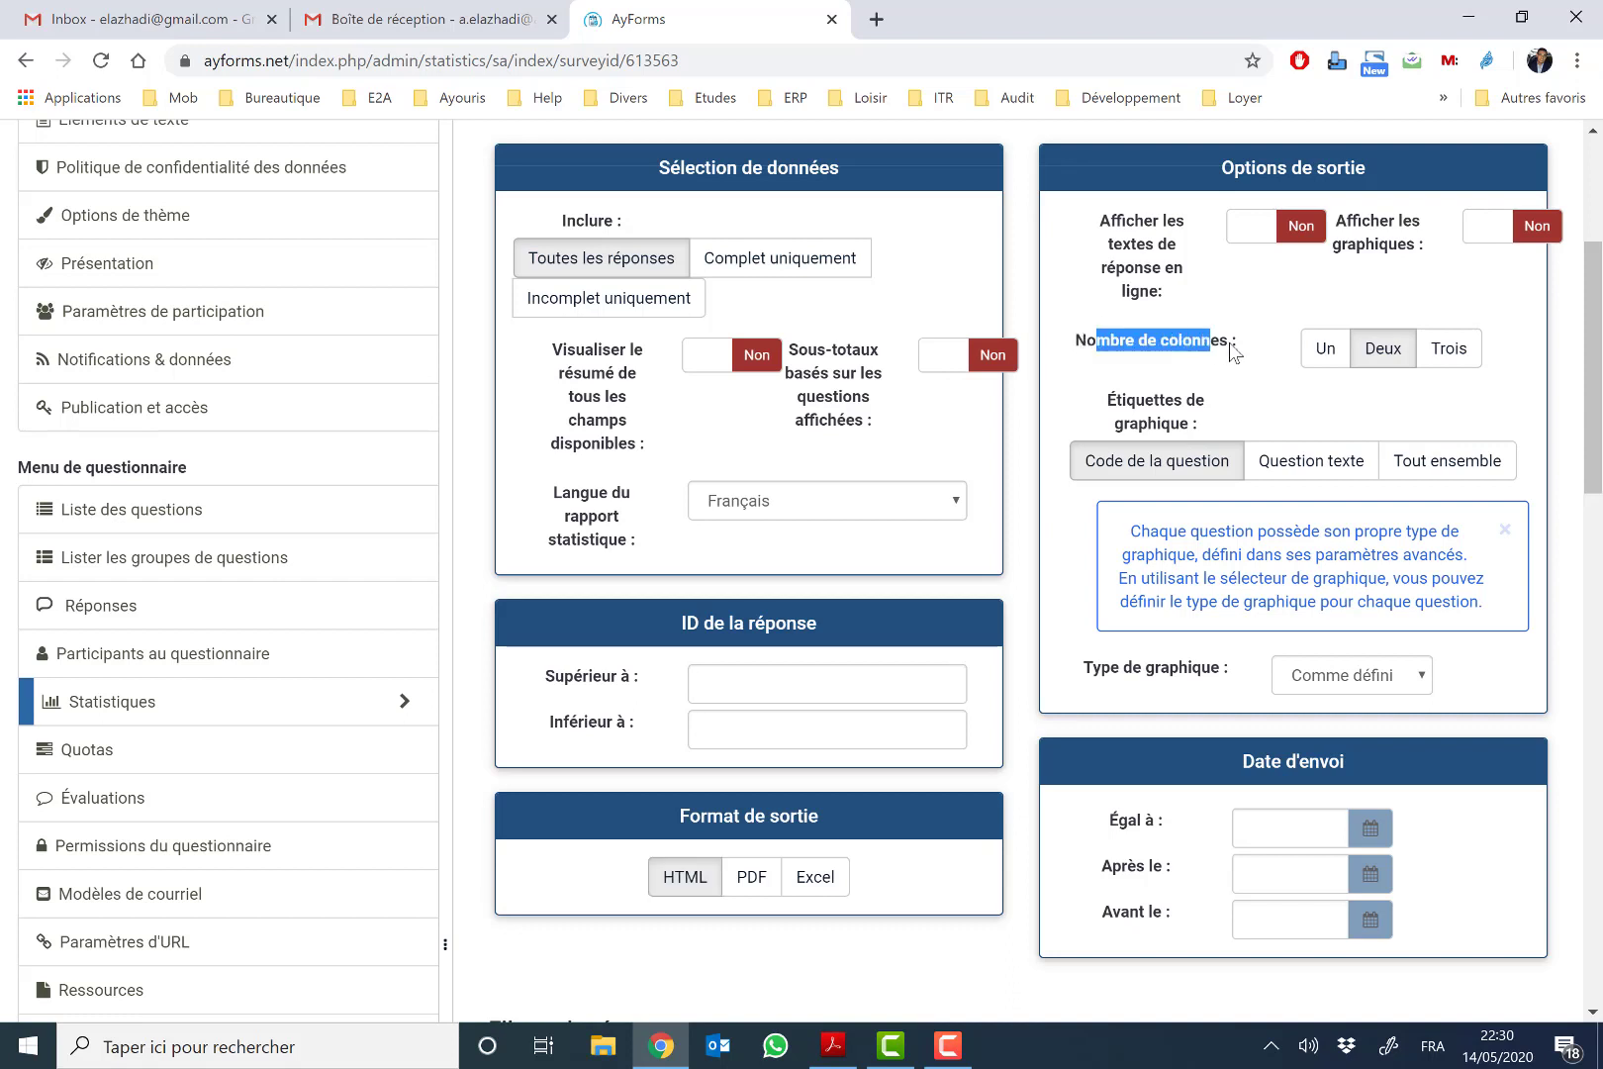
click(849, 494)
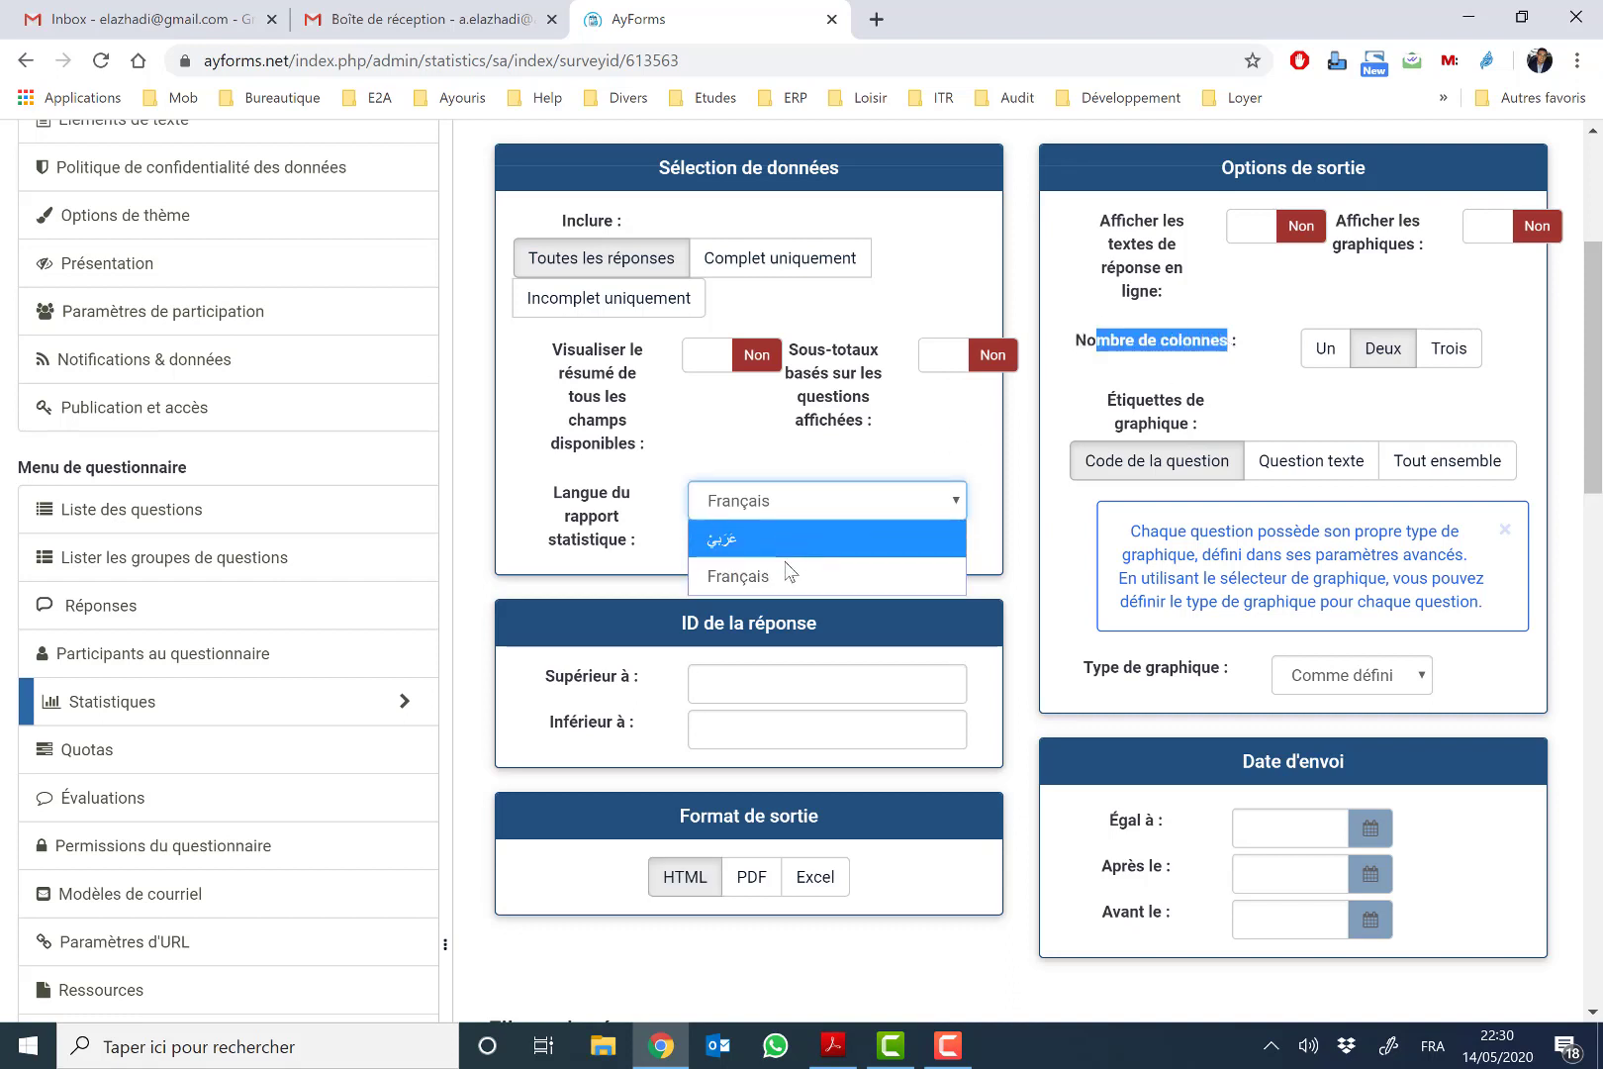
click(876, 463)
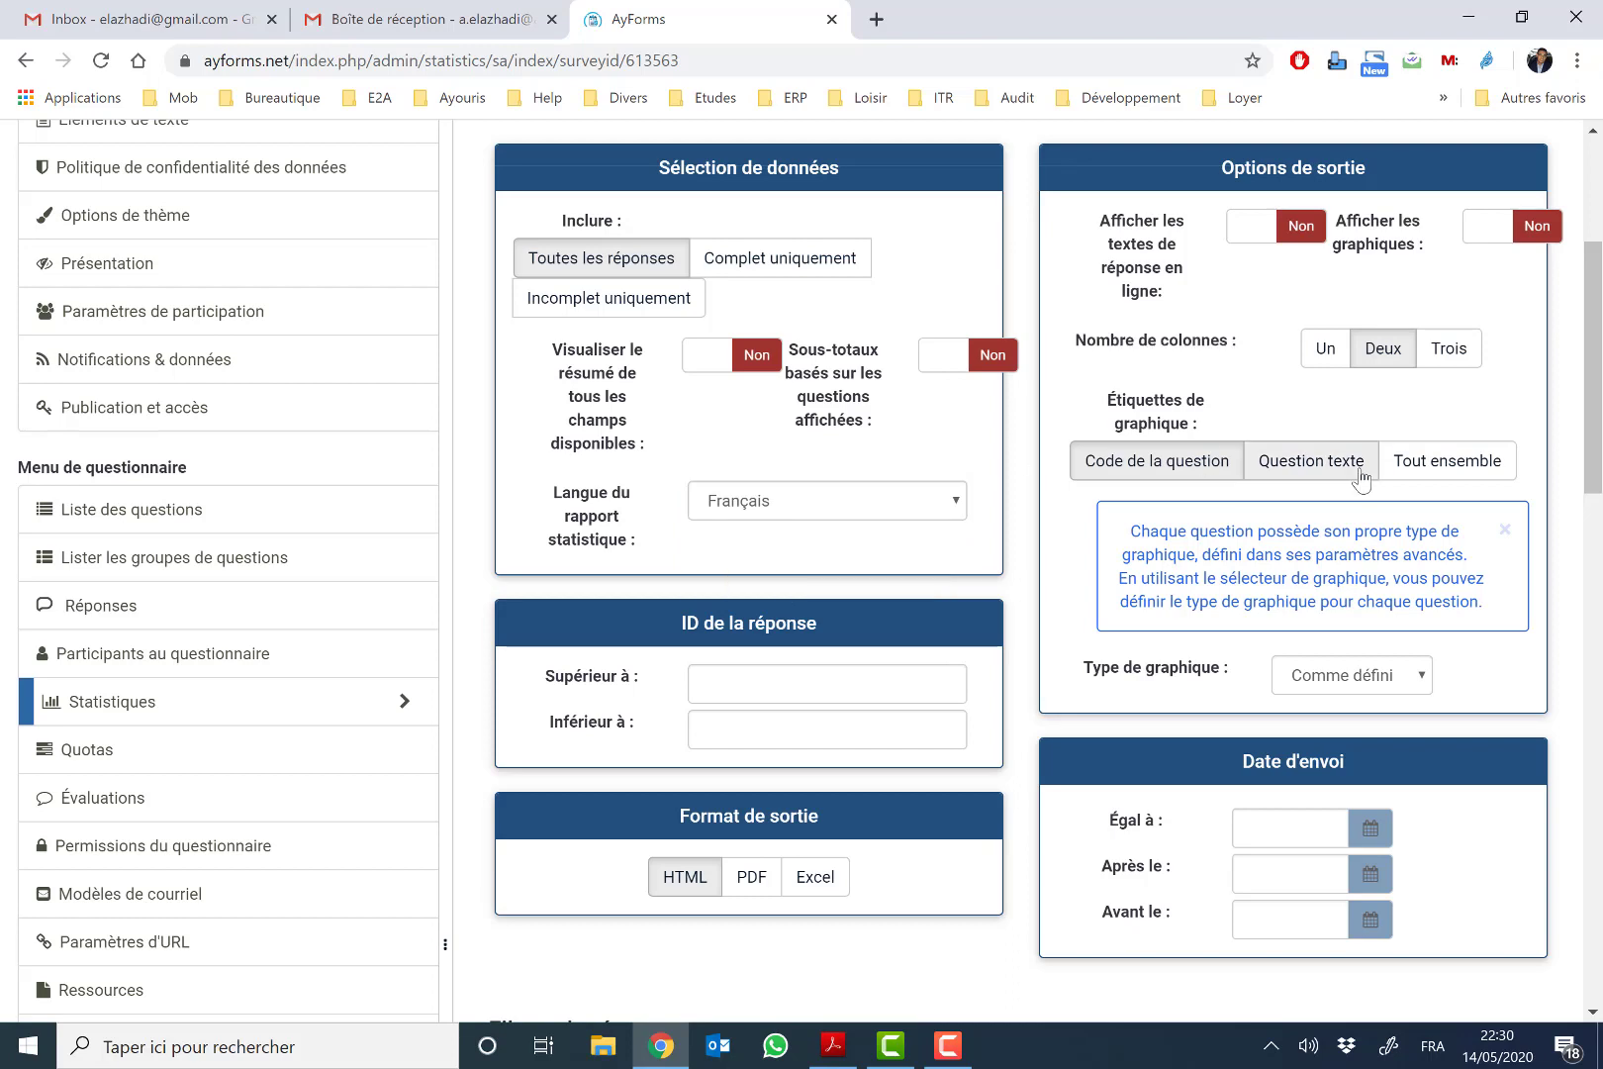
drag(1600, 386, 1600, 536)
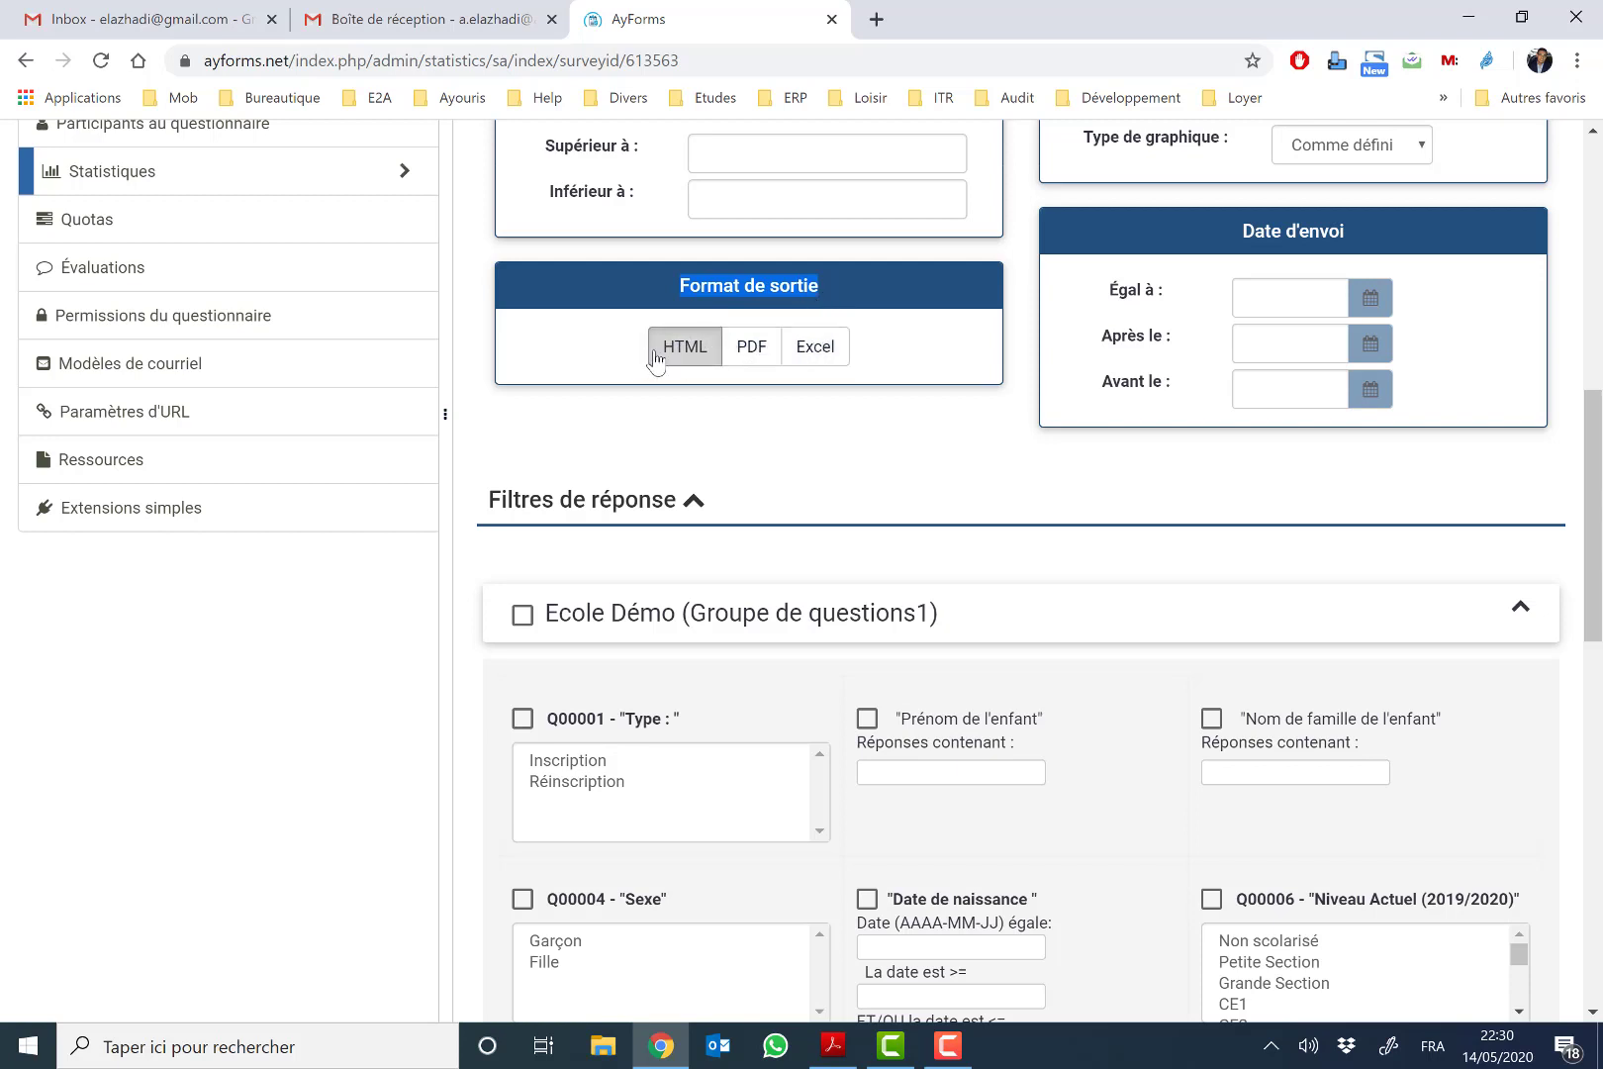
drag(1600, 495, 1595, 156)
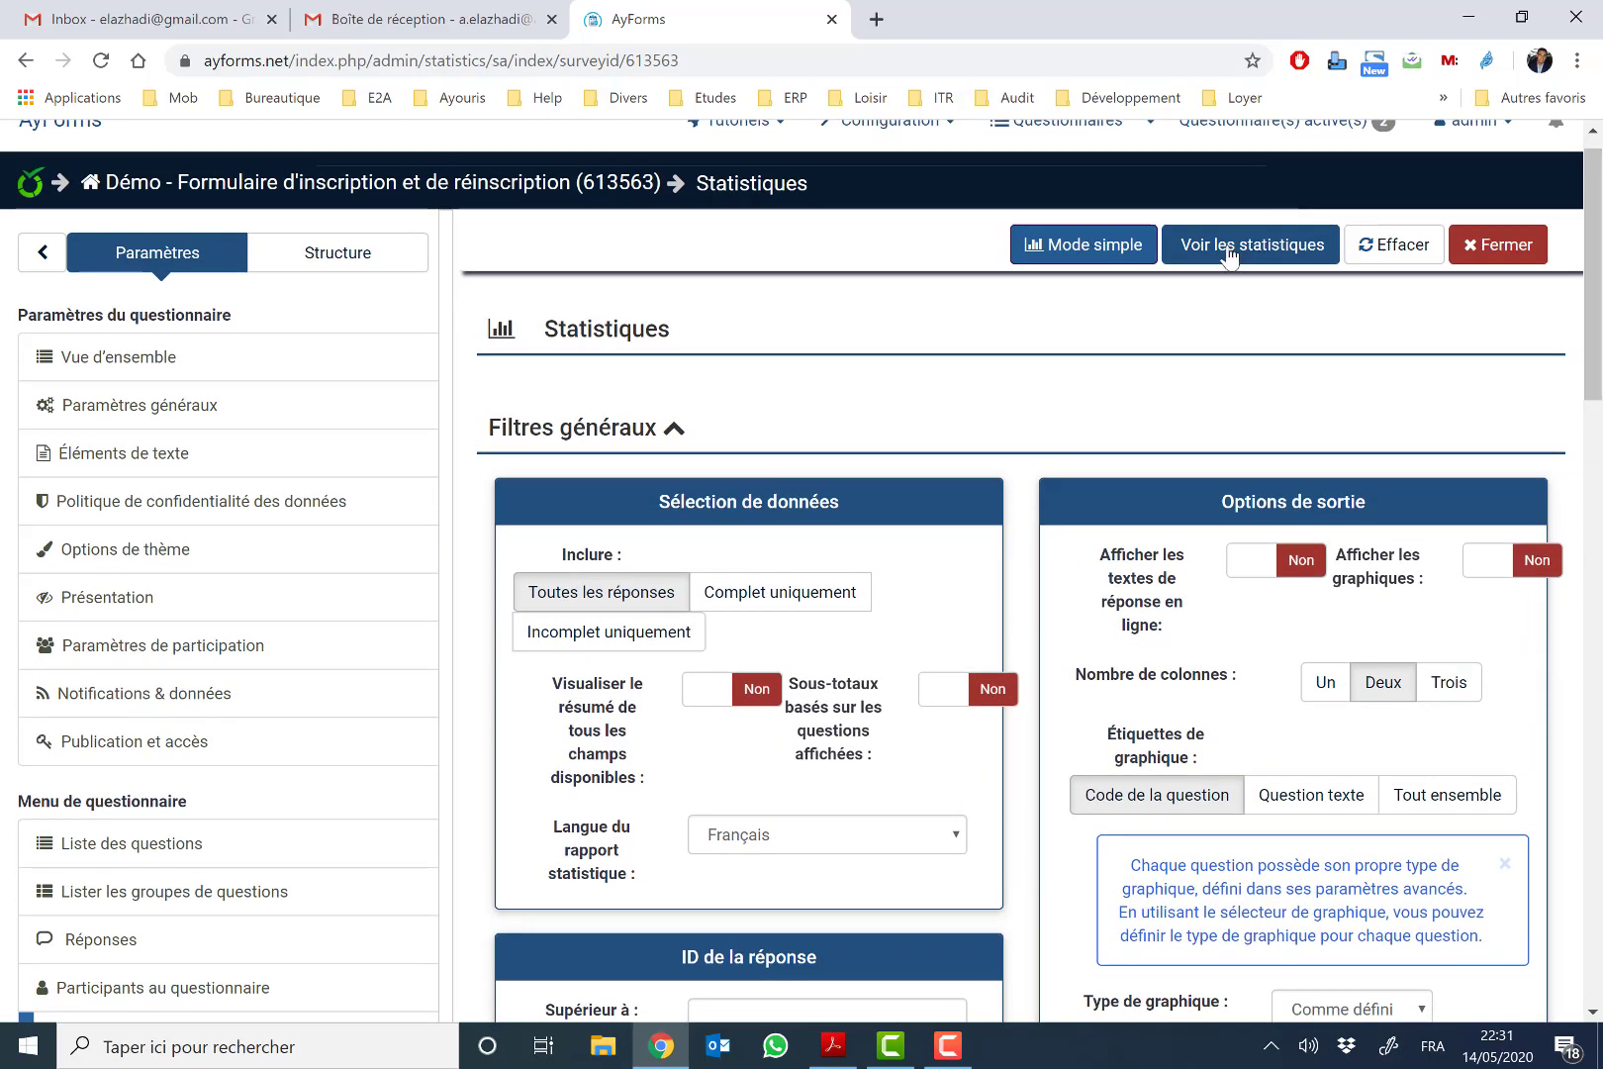
Step: Generate the statistics without selecting any question and browse the matching response records from the results
click(1242, 248)
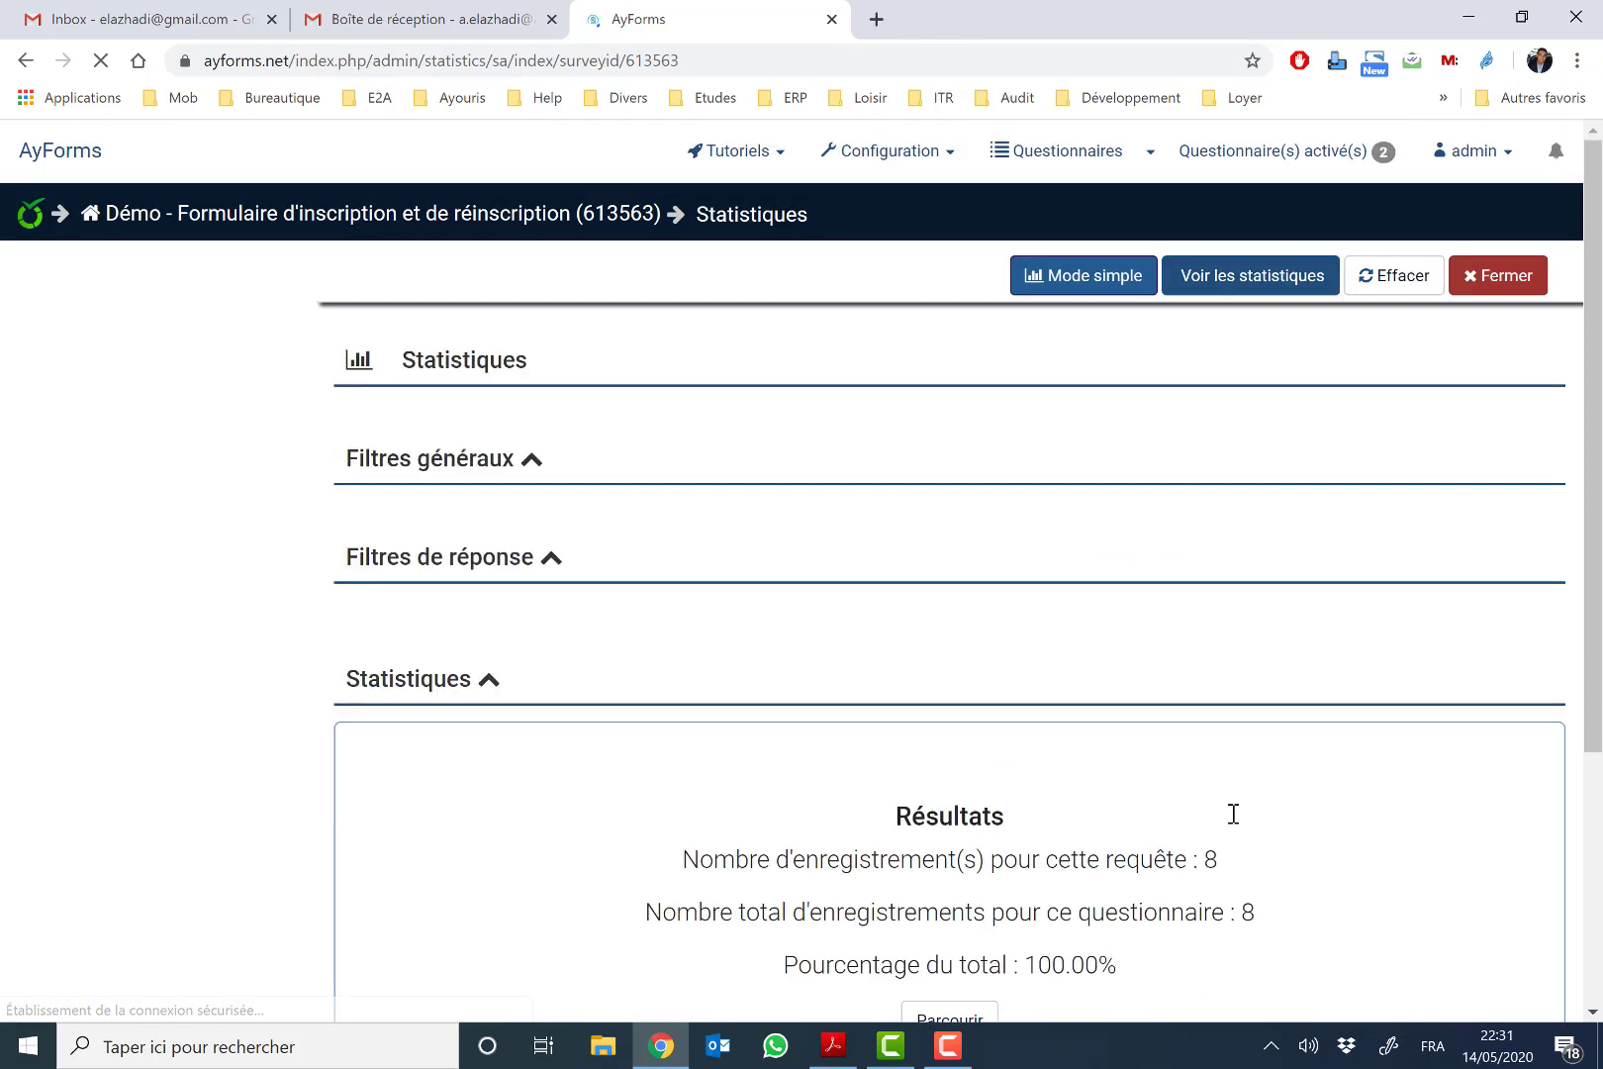
drag(1600, 645, 1601, 749)
click(1015, 698)
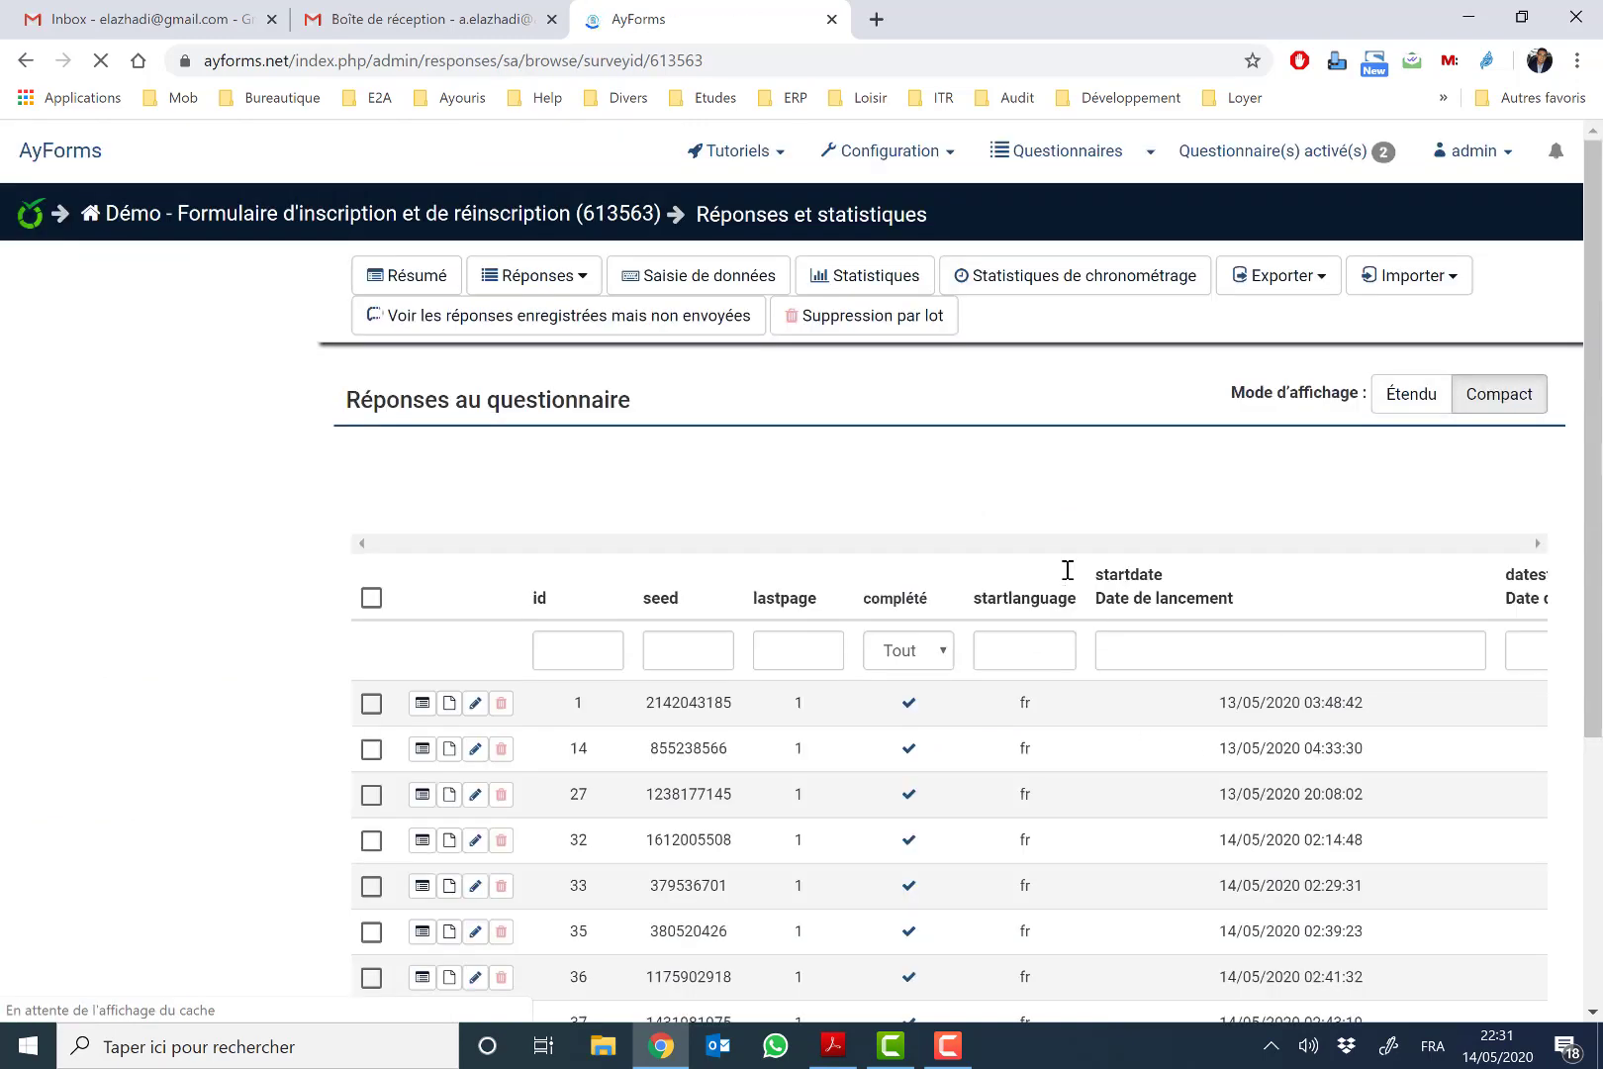
mouse_move(1594, 485)
mouse_down()
mouse_move(1600, 718)
mouse_move(1600, 483)
mouse_up()
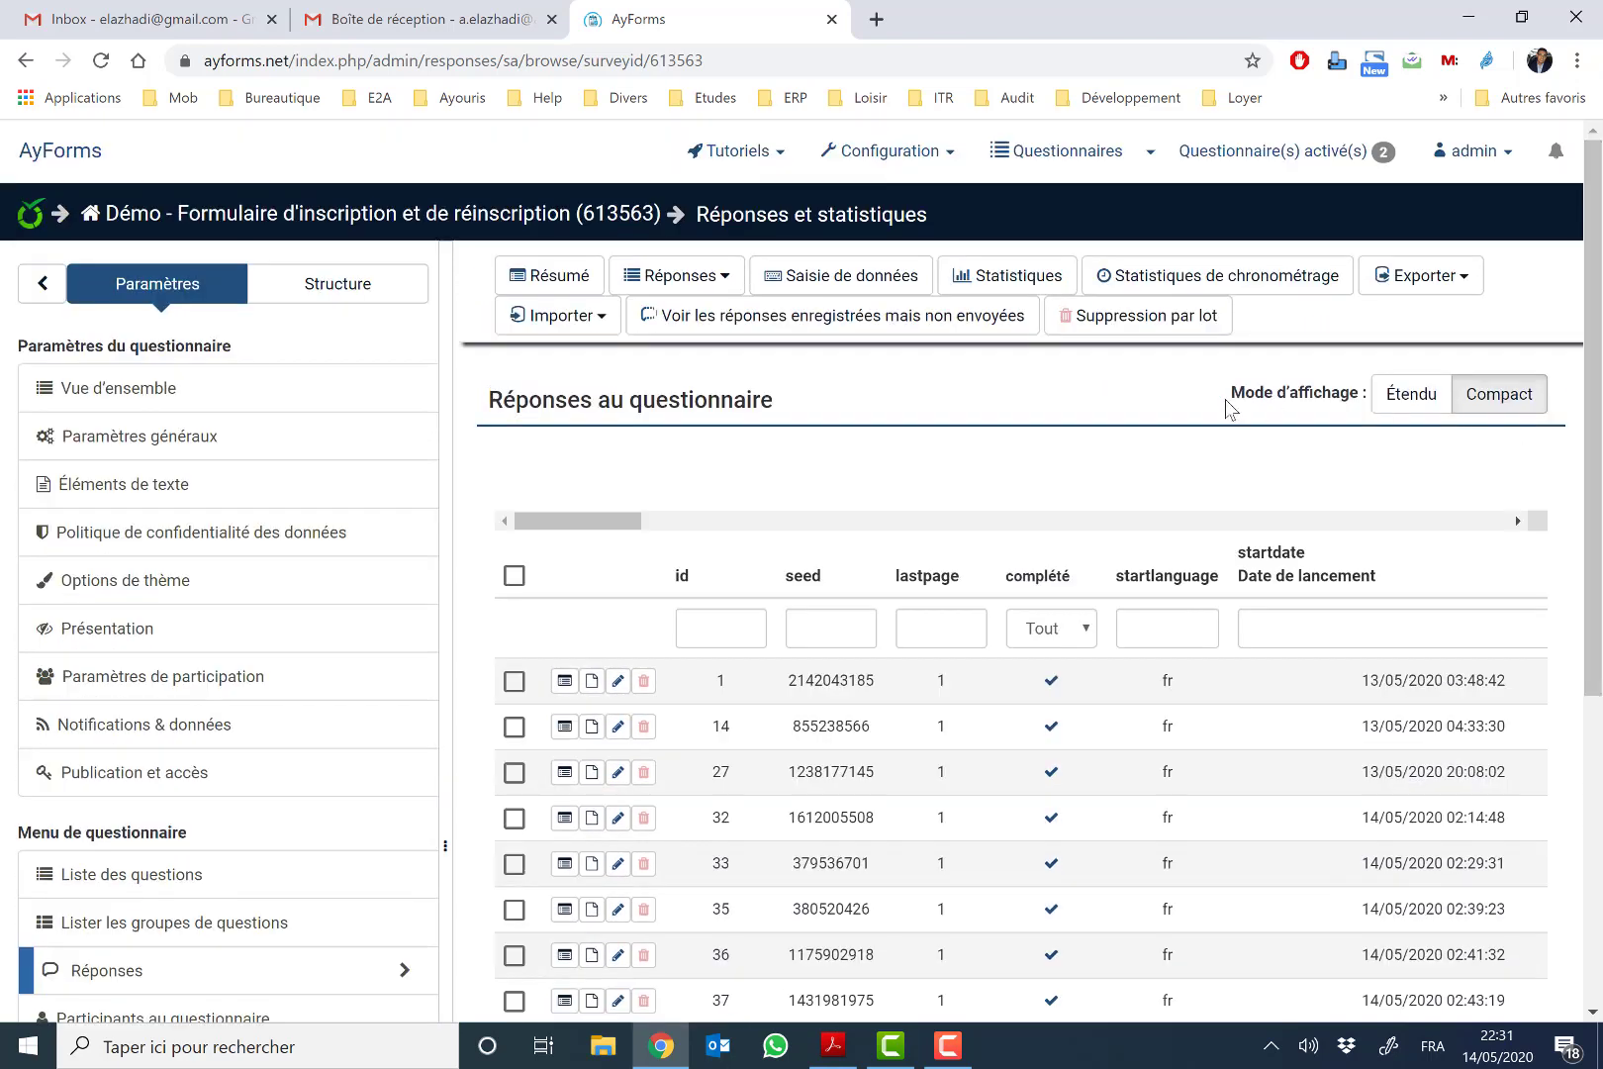
Step: Return to the statistics filters and include all questions of the "Ecole Démo (Groupe de questions1)" group
click(1022, 277)
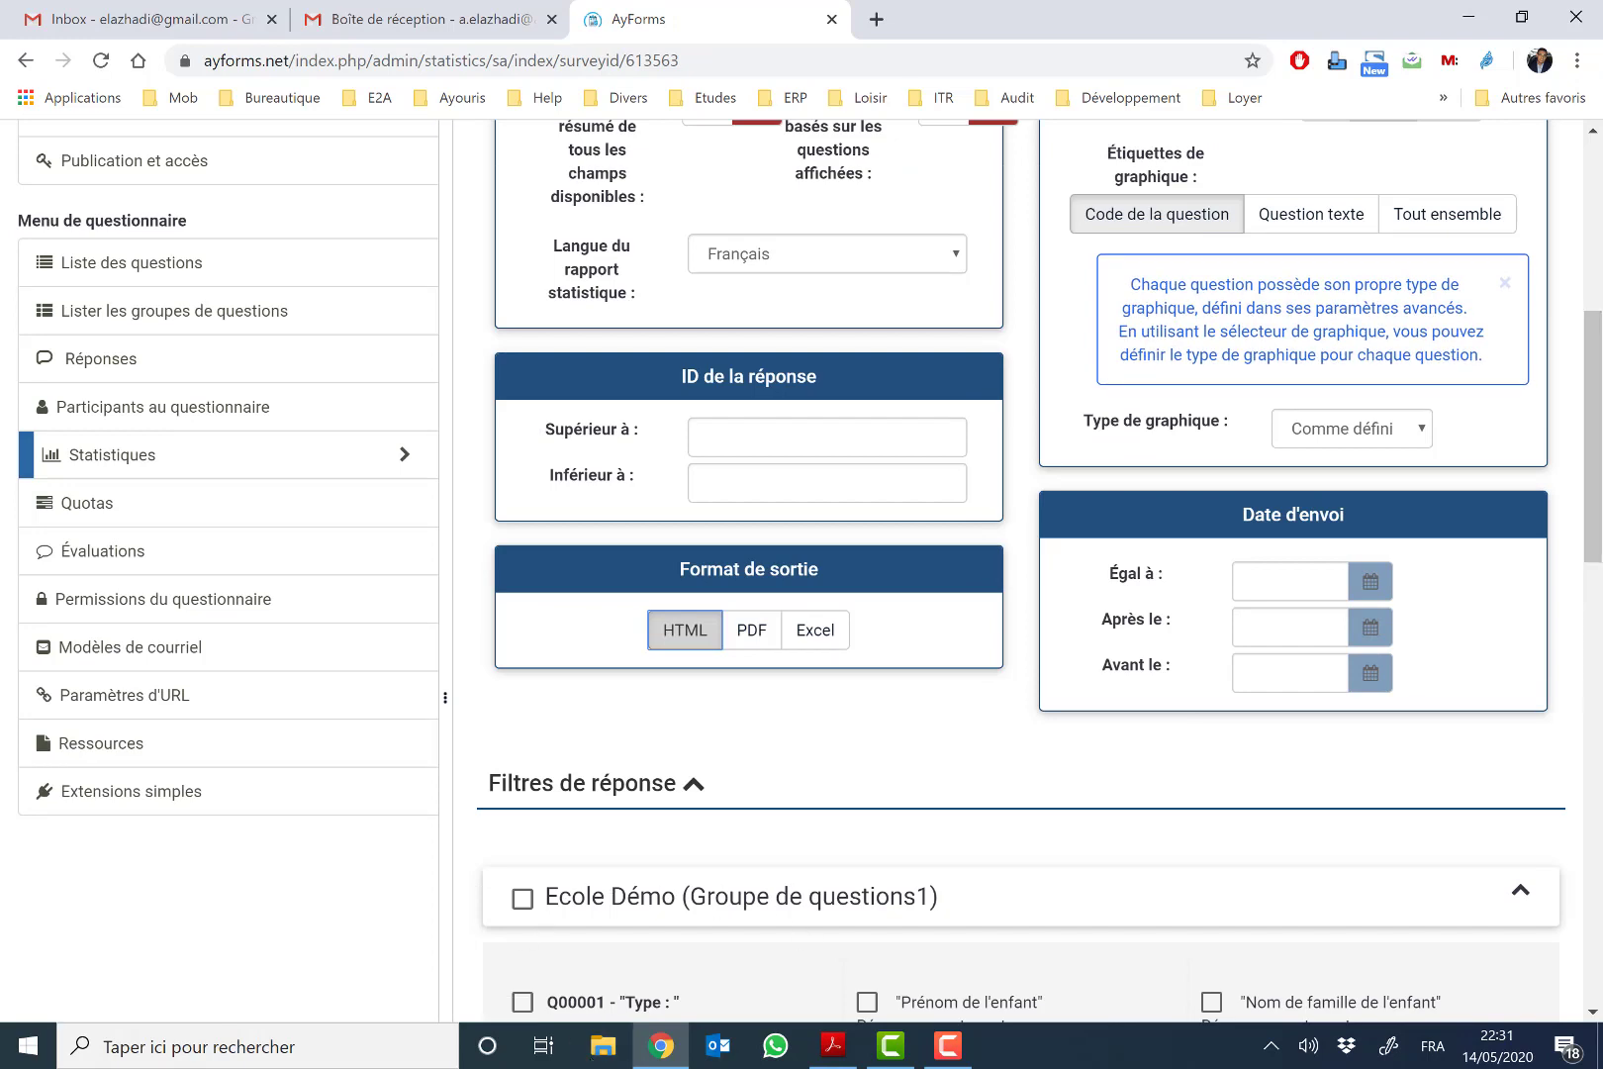
scroll(1217, 683, down, 5)
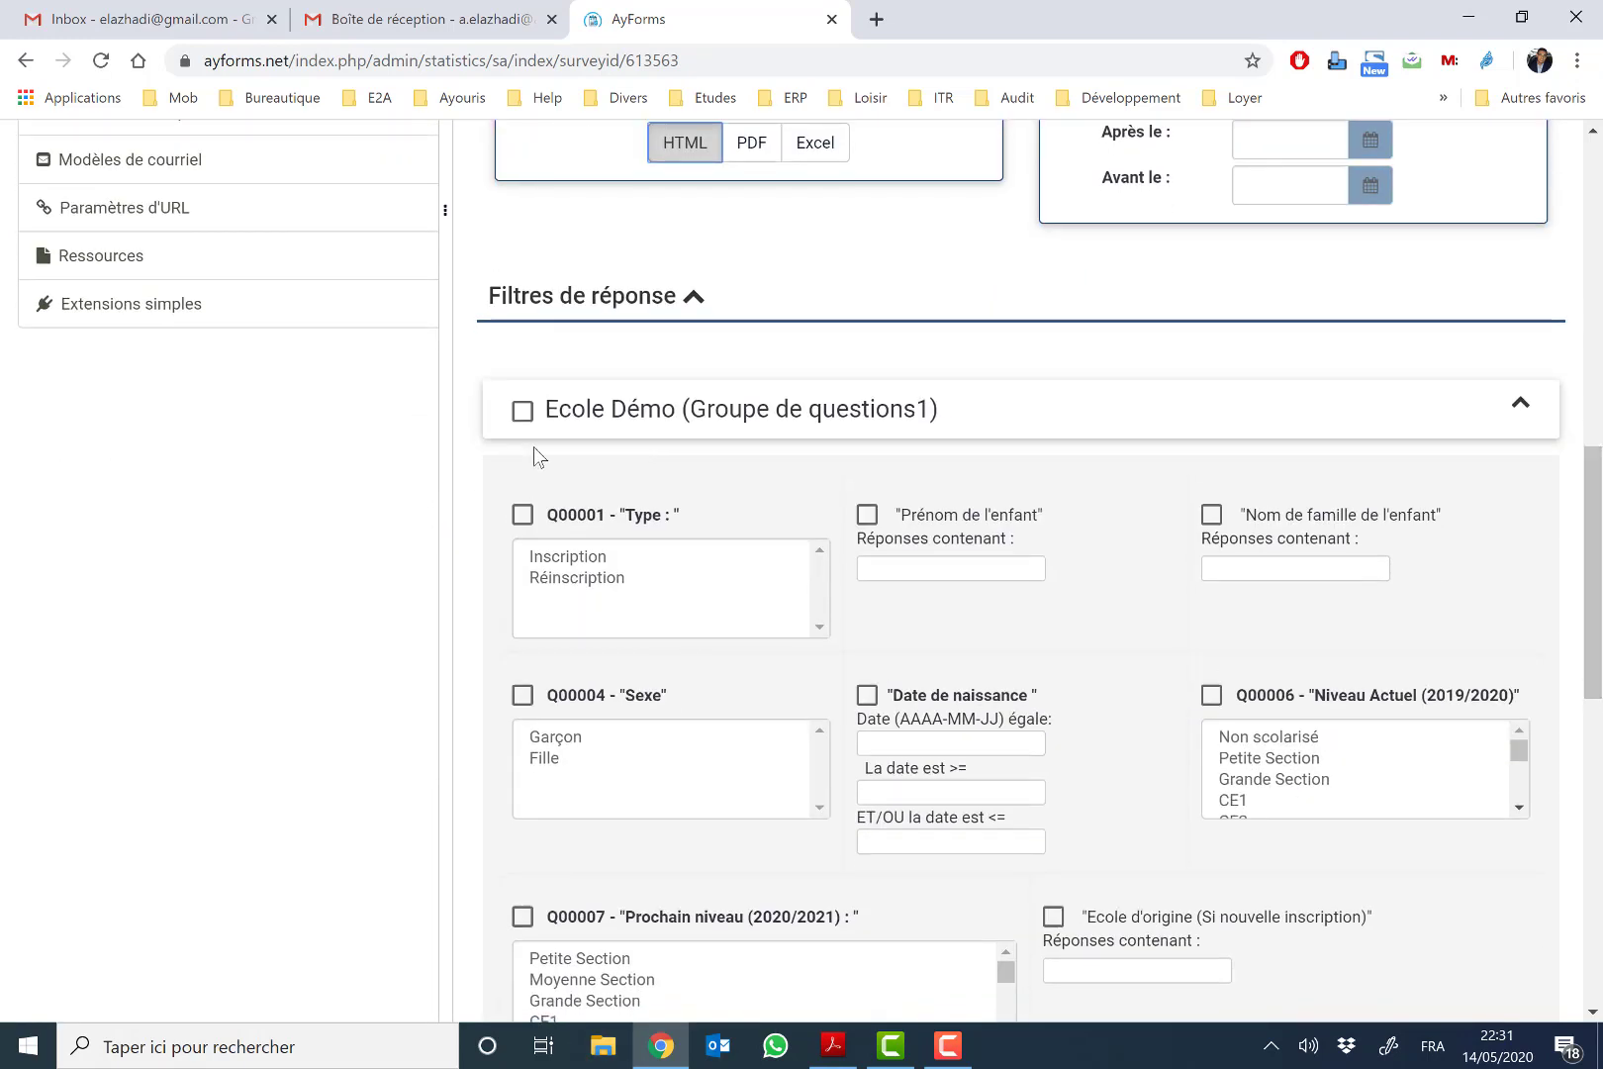
click(523, 411)
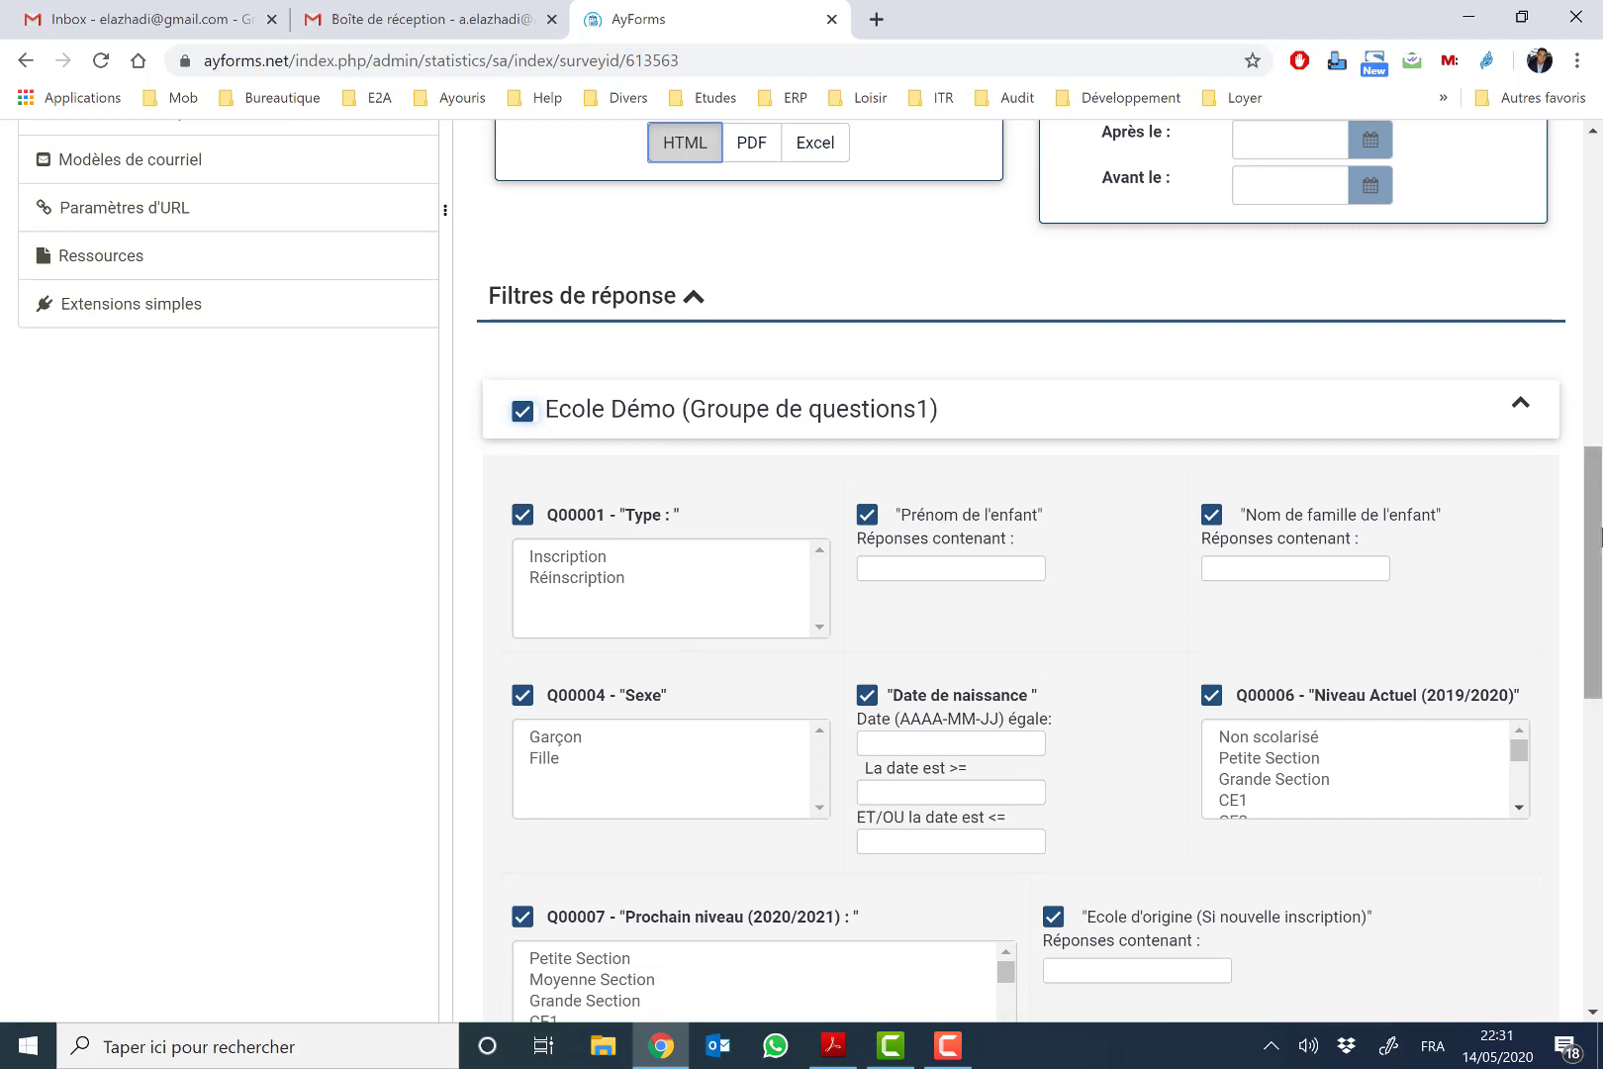
scroll(1581, 425, down, 5)
scroll(1579, 390, up, 10)
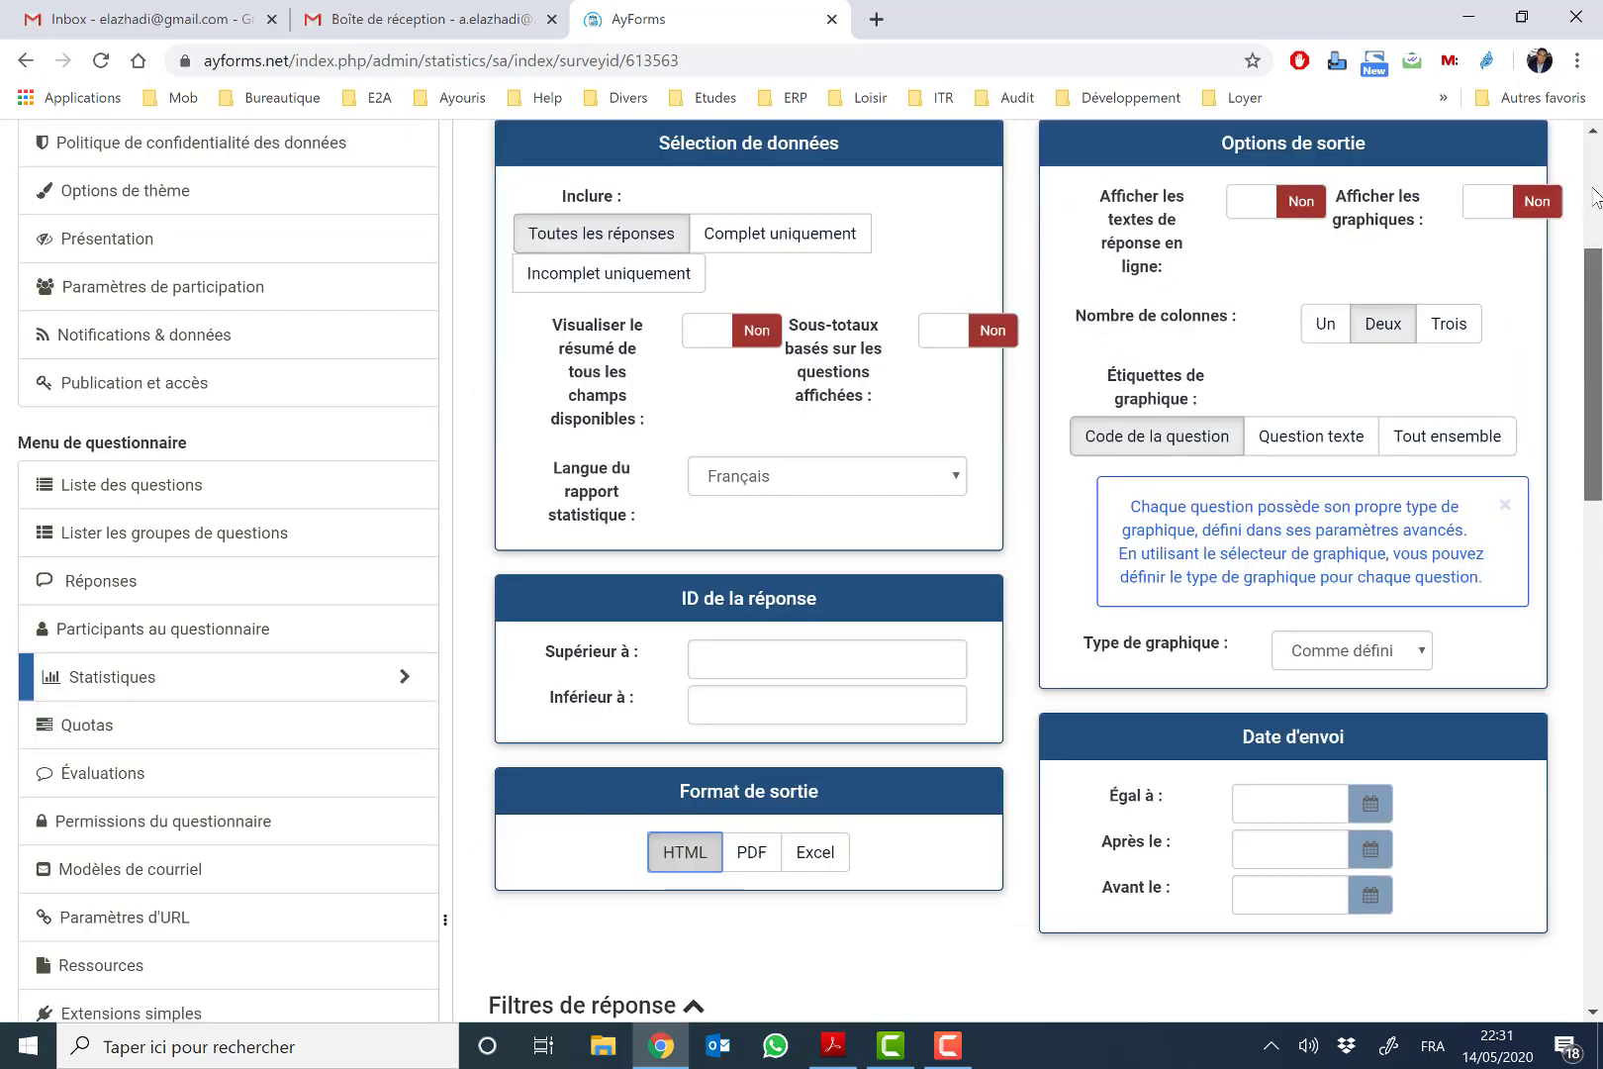
Step: Generate the statistics for the included questions and review the per-question summaries from Q00001 onward
click(1241, 273)
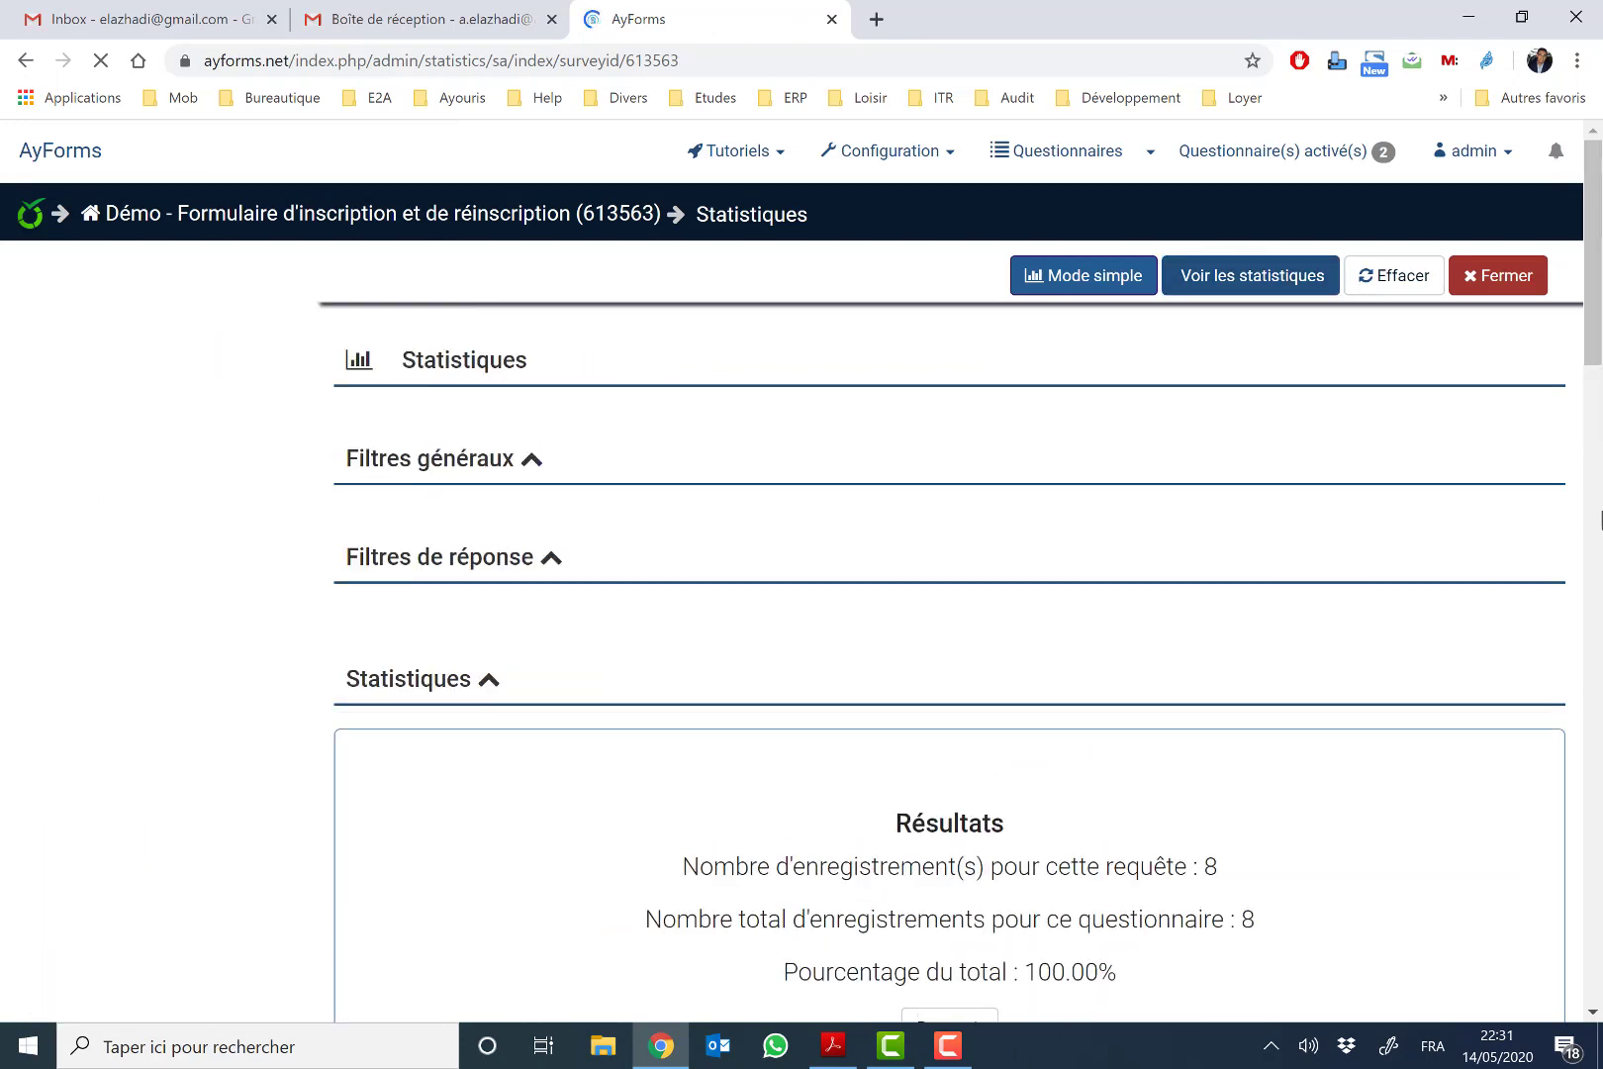
scroll(1595, 574, down, 15)
scroll(1600, 611, down, 8)
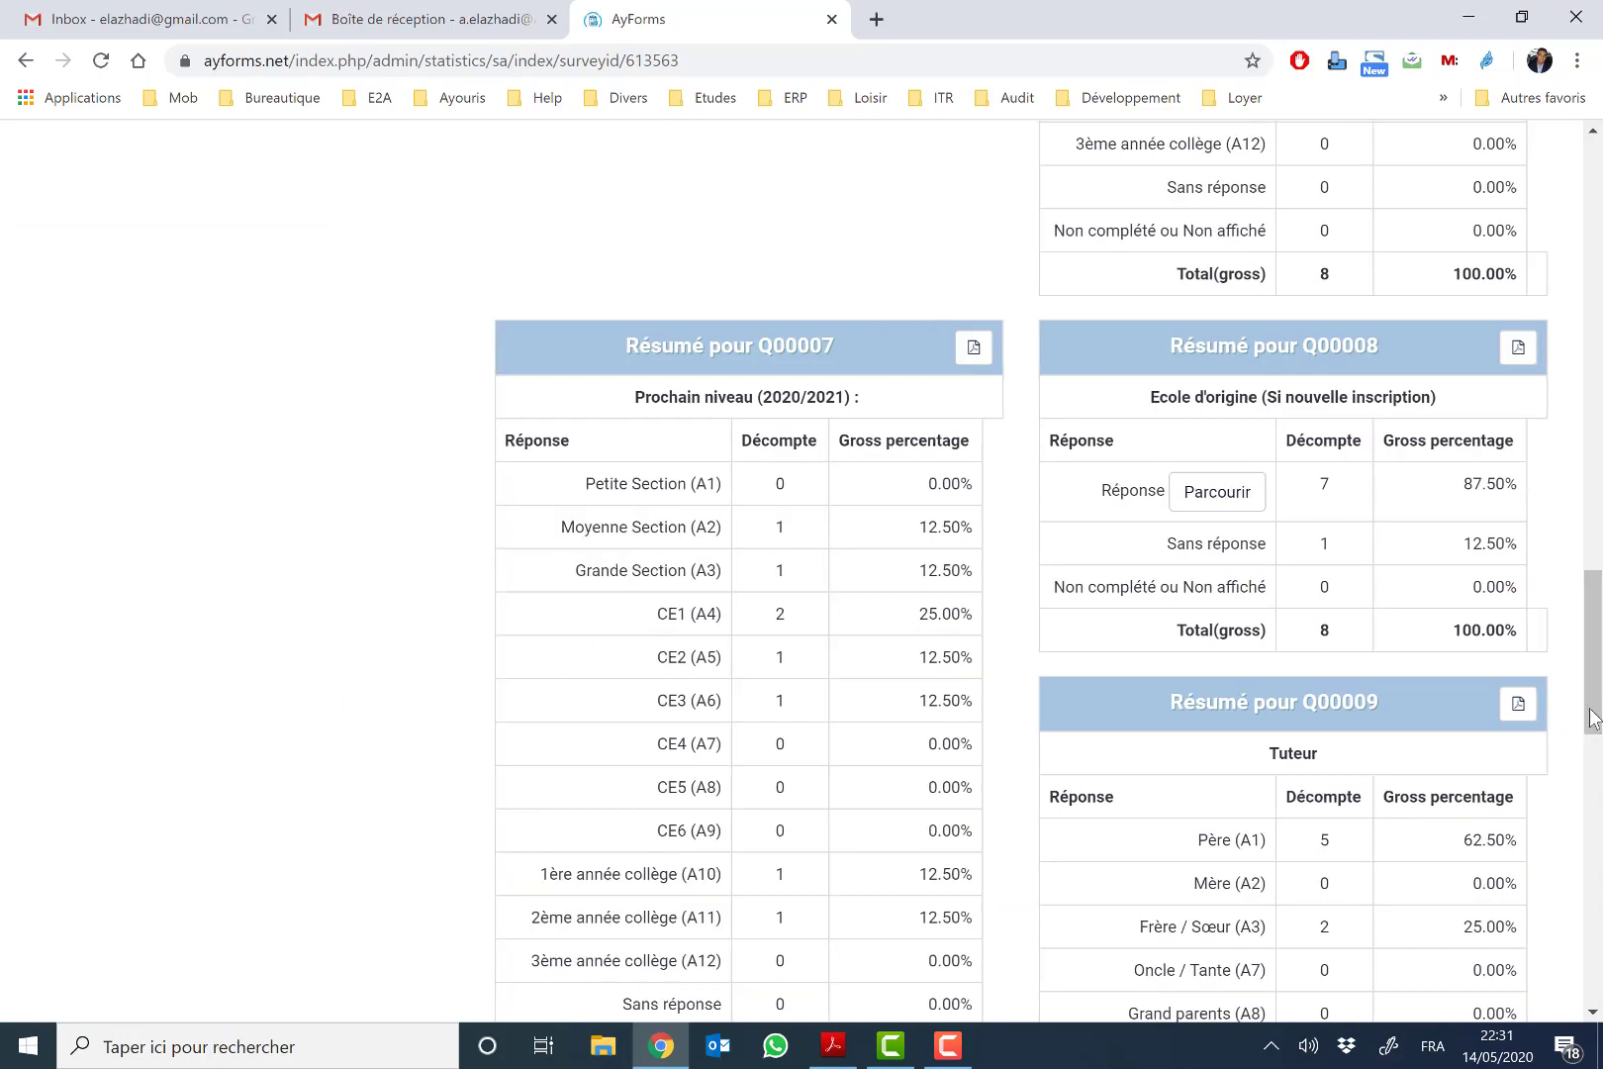
scroll(1595, 723, down, 13)
drag(1593, 882, 1578, 294)
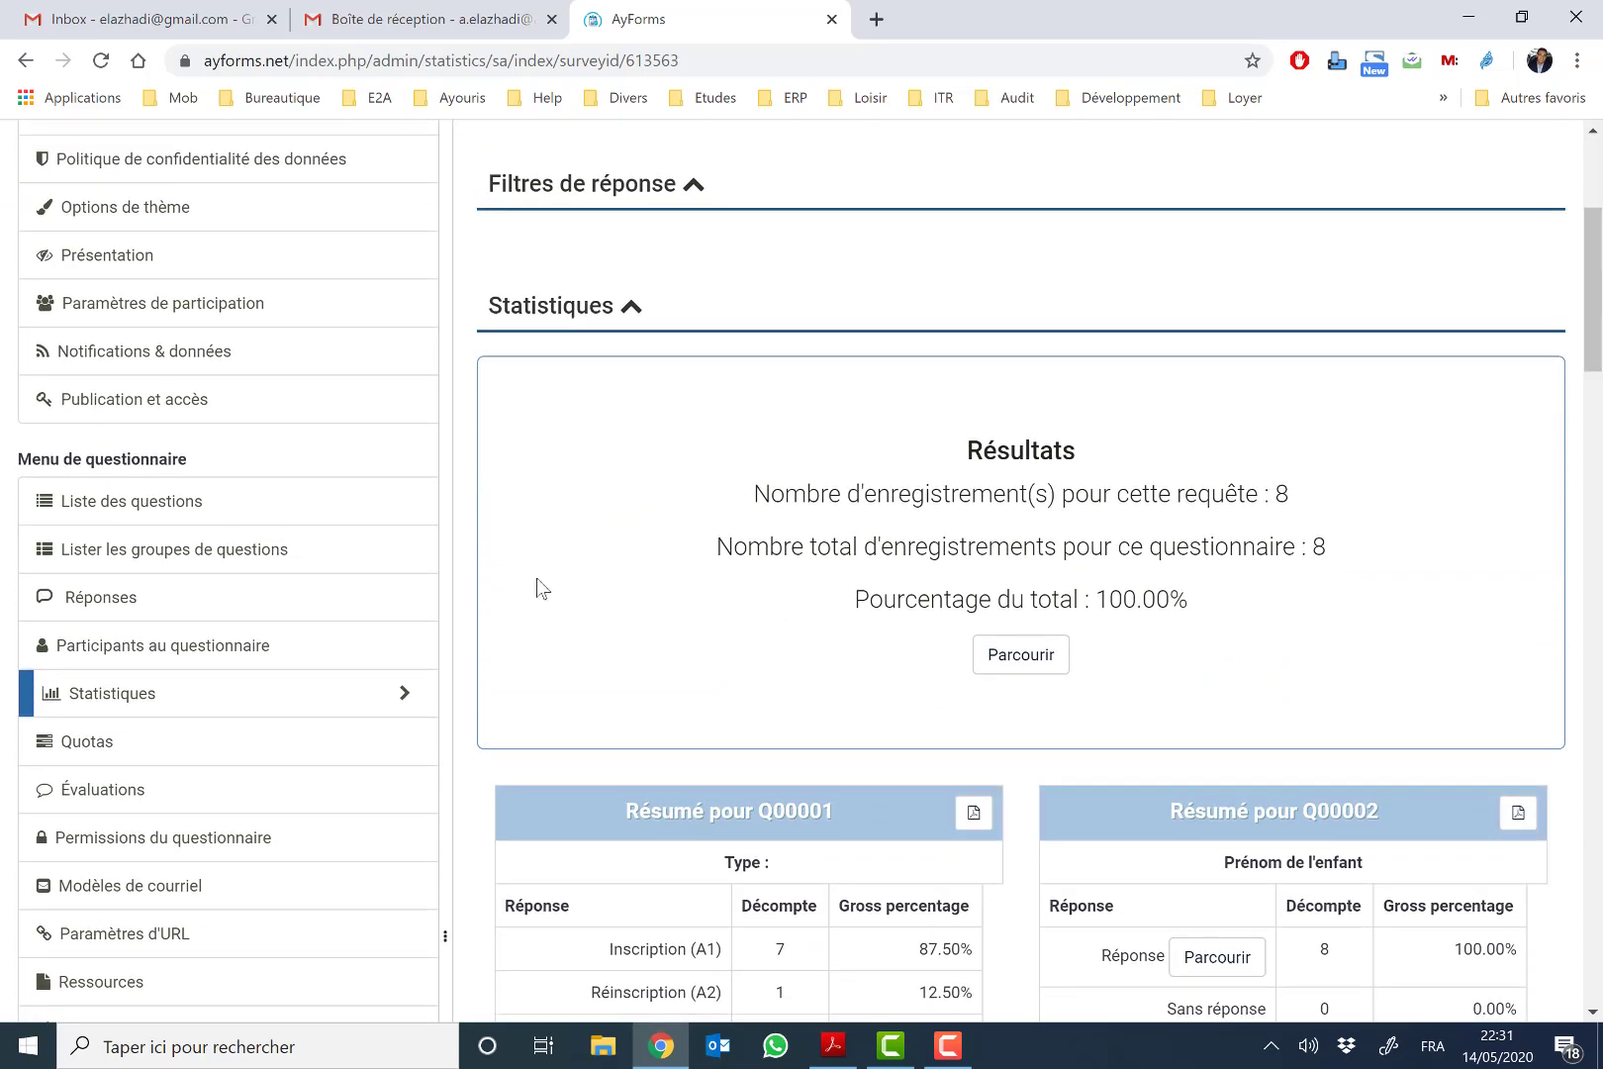
Step: Open the list of recorded responses to the demo questionnaire
click(203, 608)
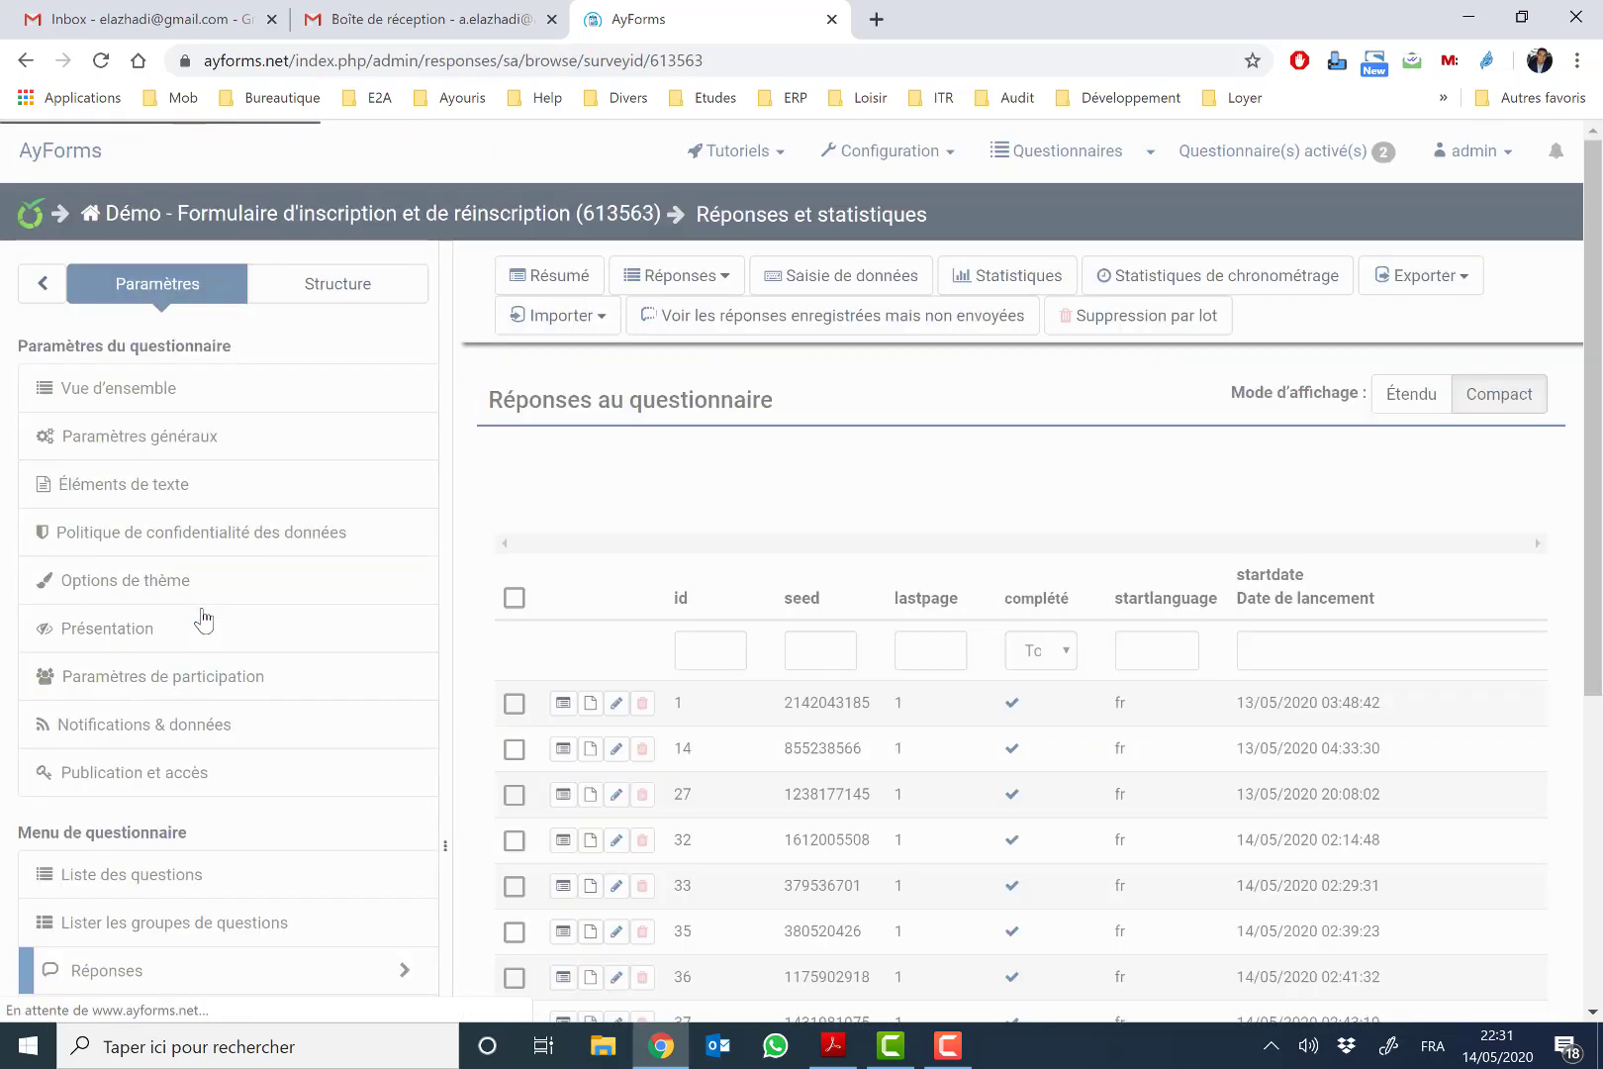
drag(1596, 478, 1600, 634)
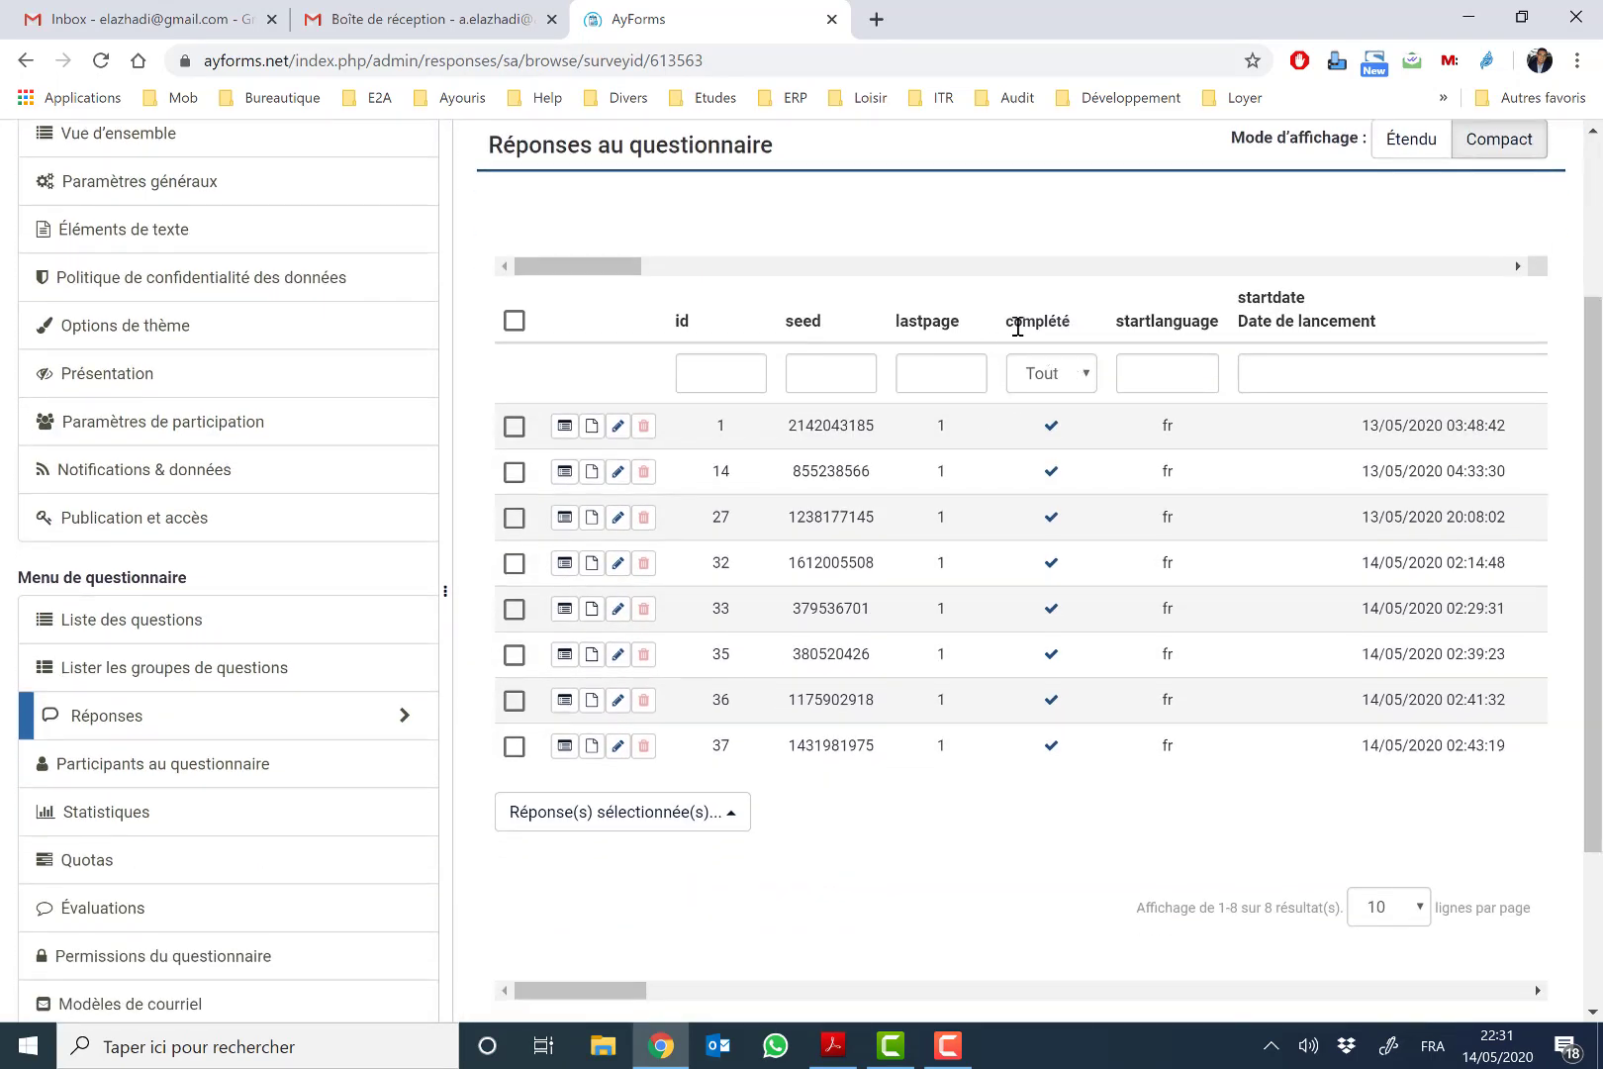
Step: Try to export the selected responses with no record selected
click(682, 813)
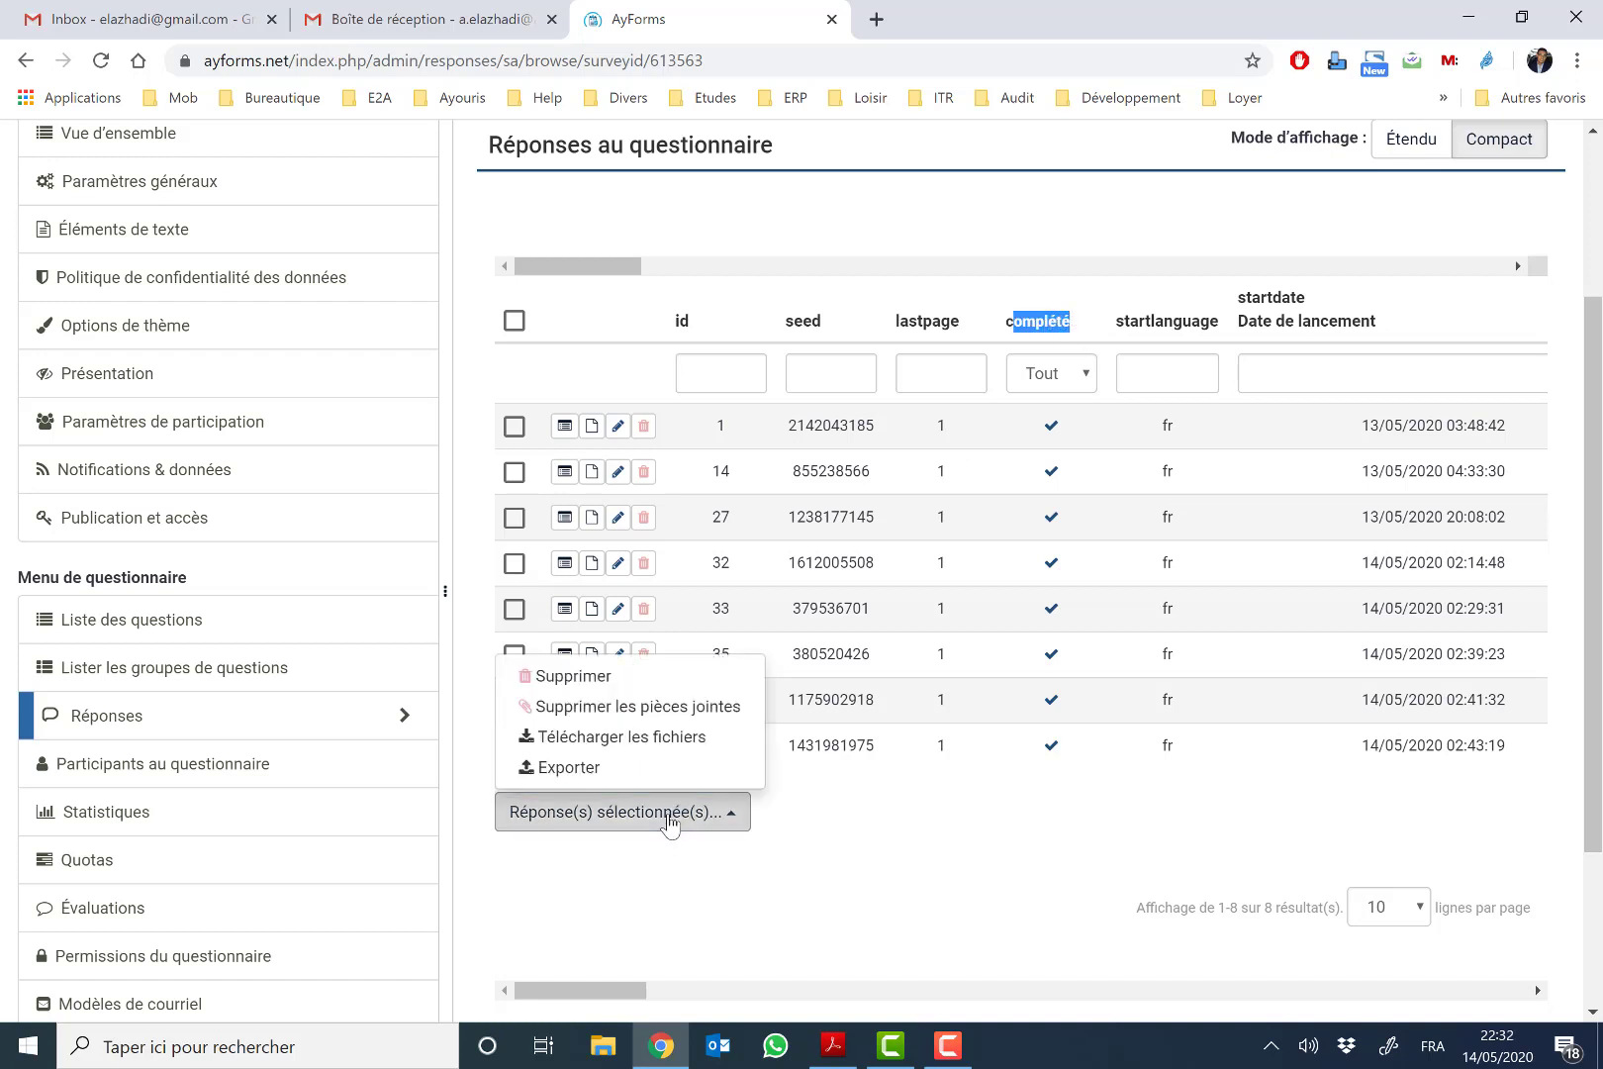
click(588, 768)
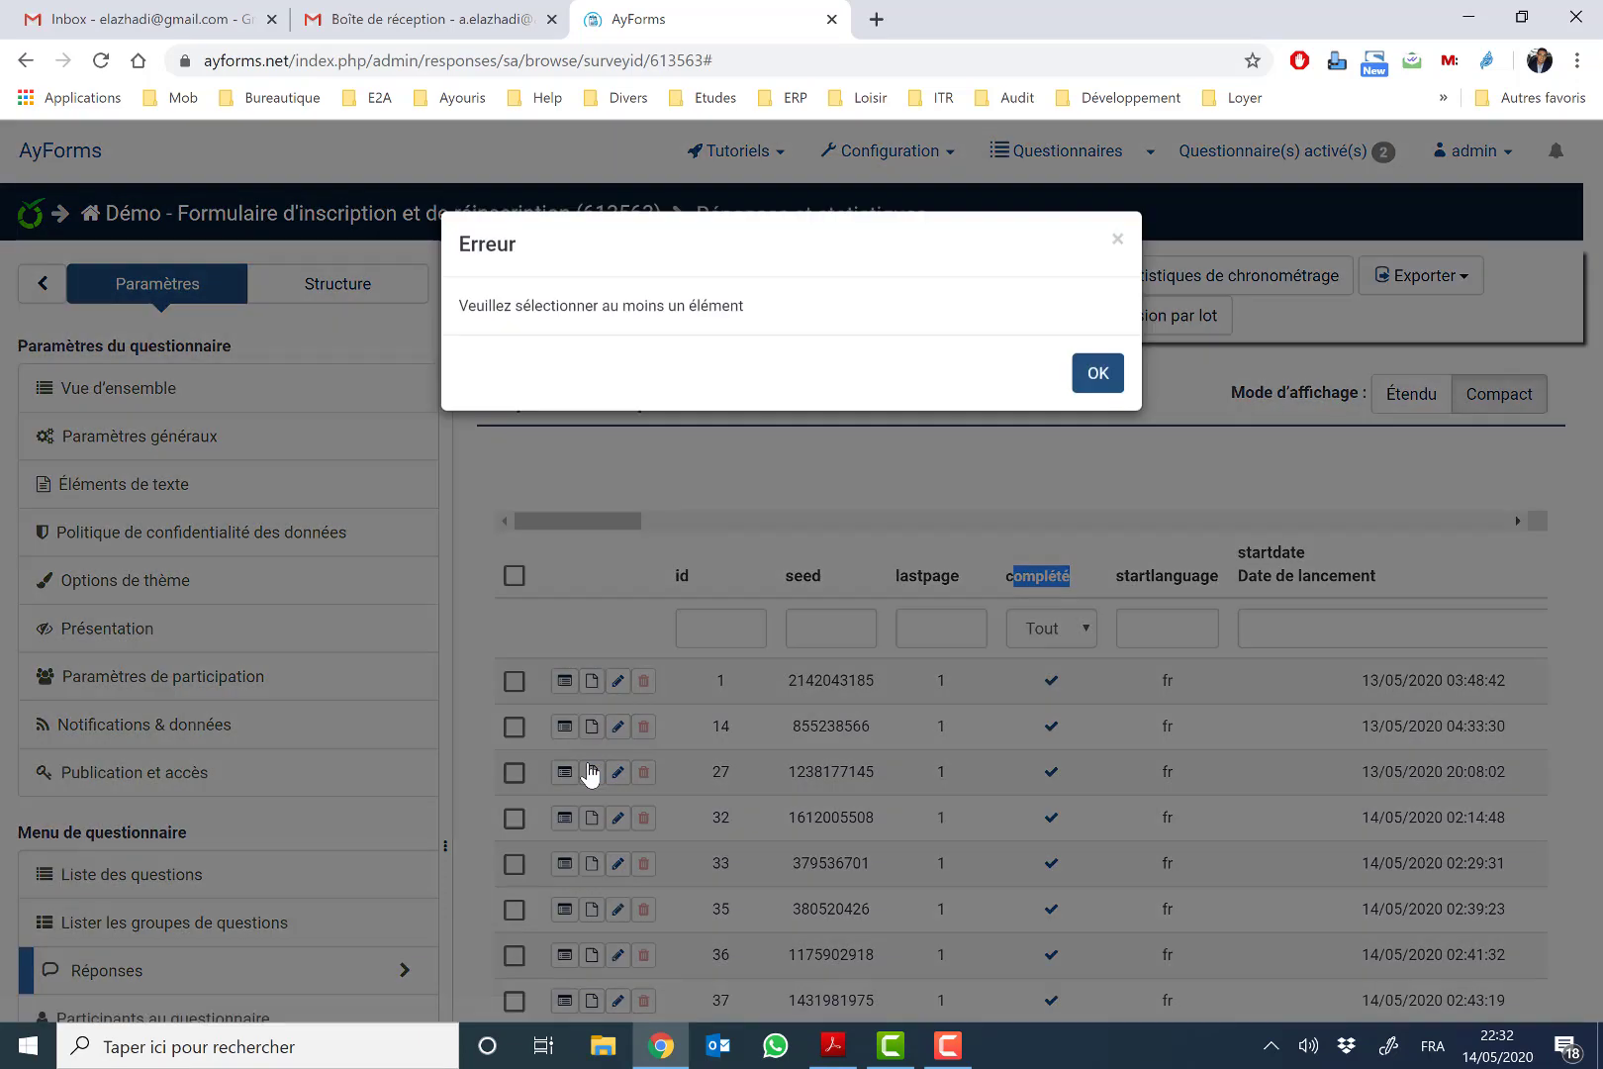
click(1097, 378)
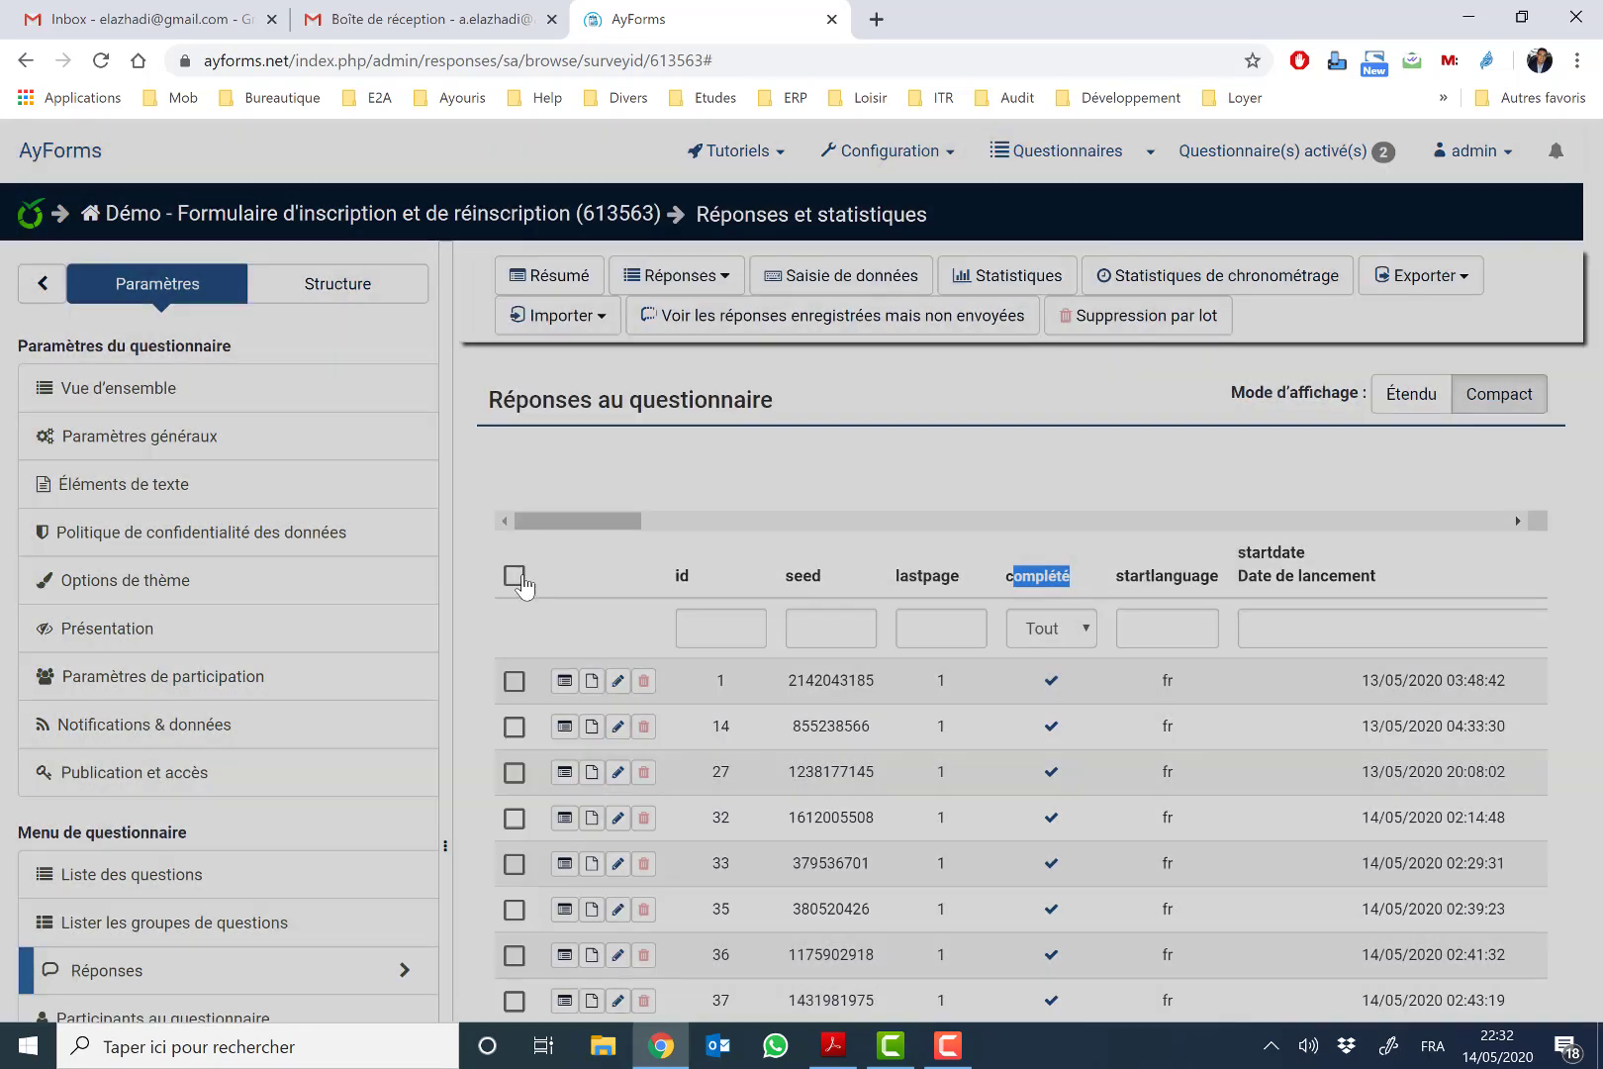
Step: Select all recorded responses and open the export settings for them
click(513, 575)
scroll(724, 554, down, 4)
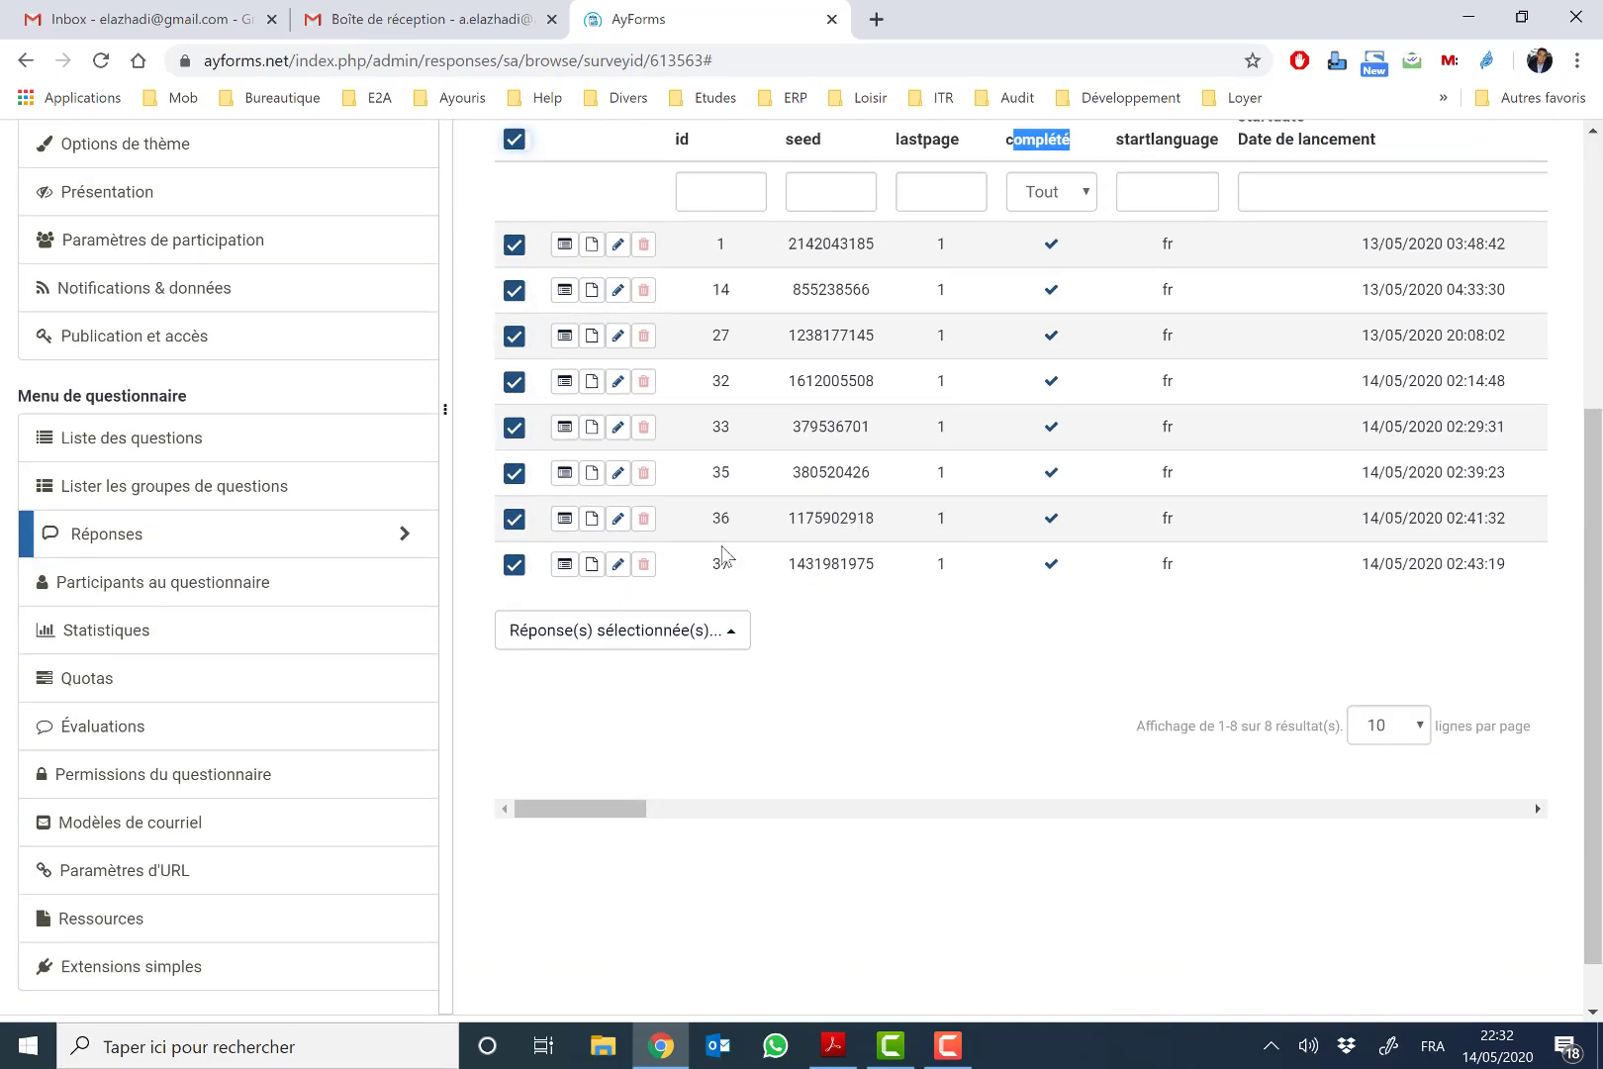
click(641, 645)
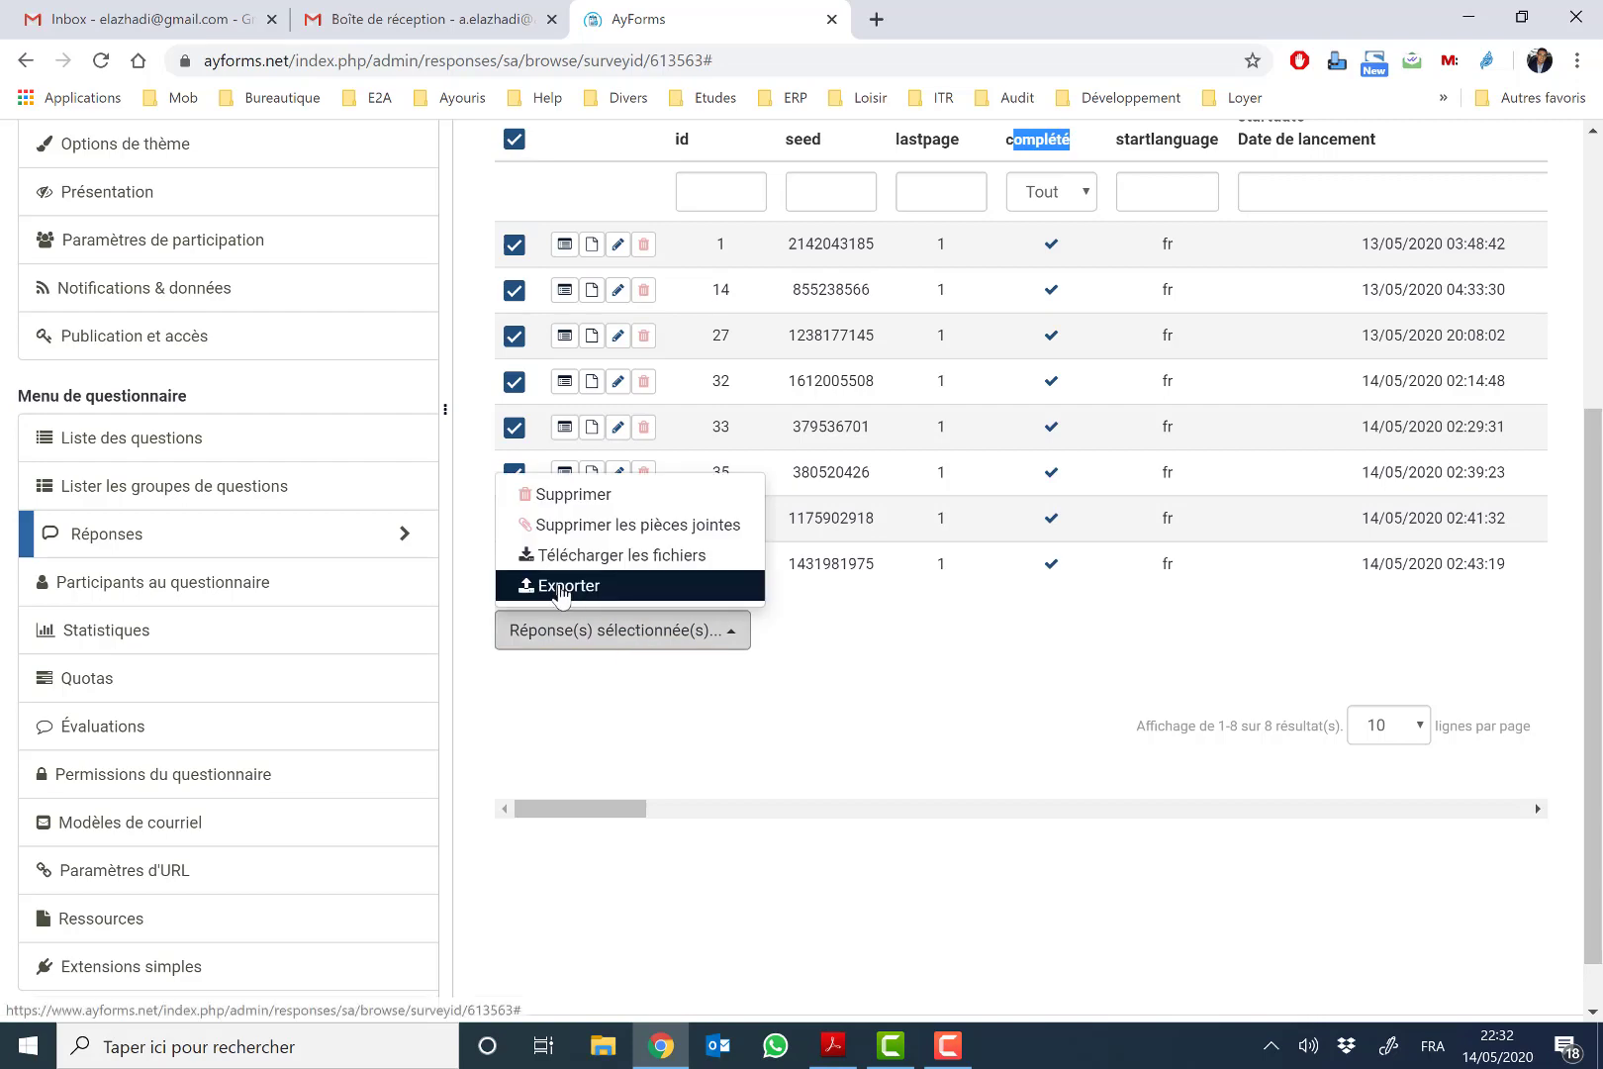
click(560, 588)
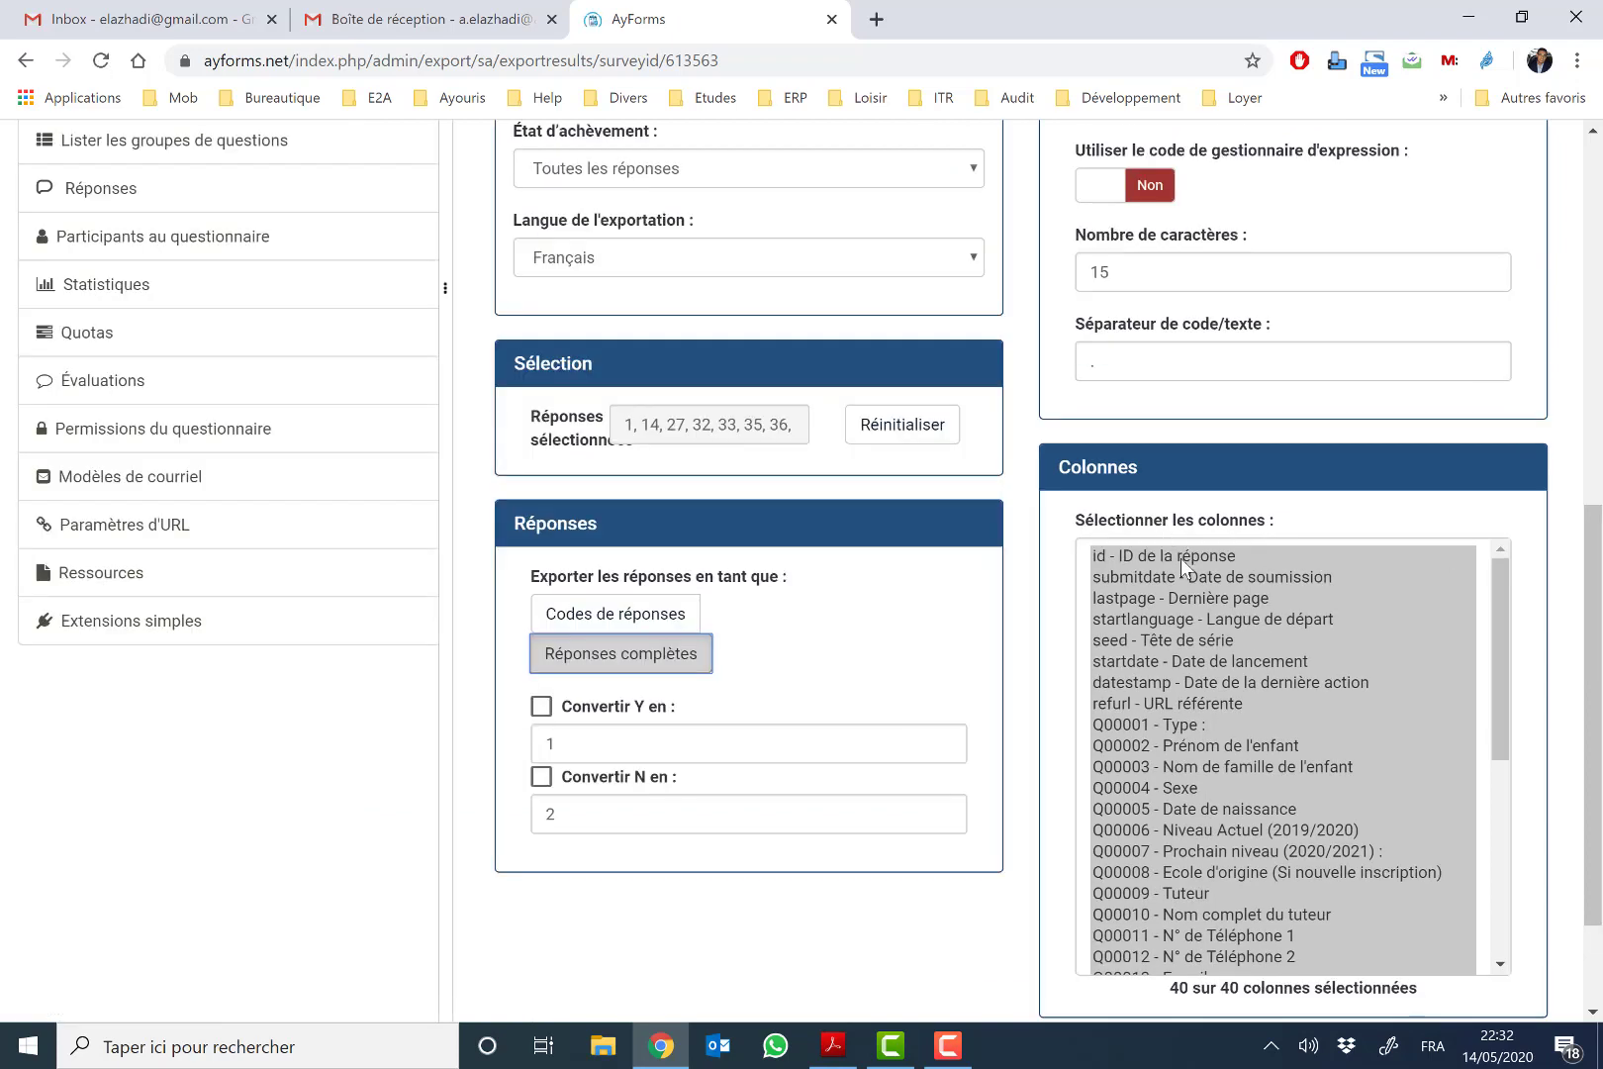
Step: Limit the export columns to the questions from Q00001 (Type) through Q00015 (Besoin du Transport scolaire)
click(1182, 557)
key(Down)
key(Down)
key(Down)
key(Down)
key(Down)
key(Down)
key(Down)
key(Down)
key(Down)
key(Down)
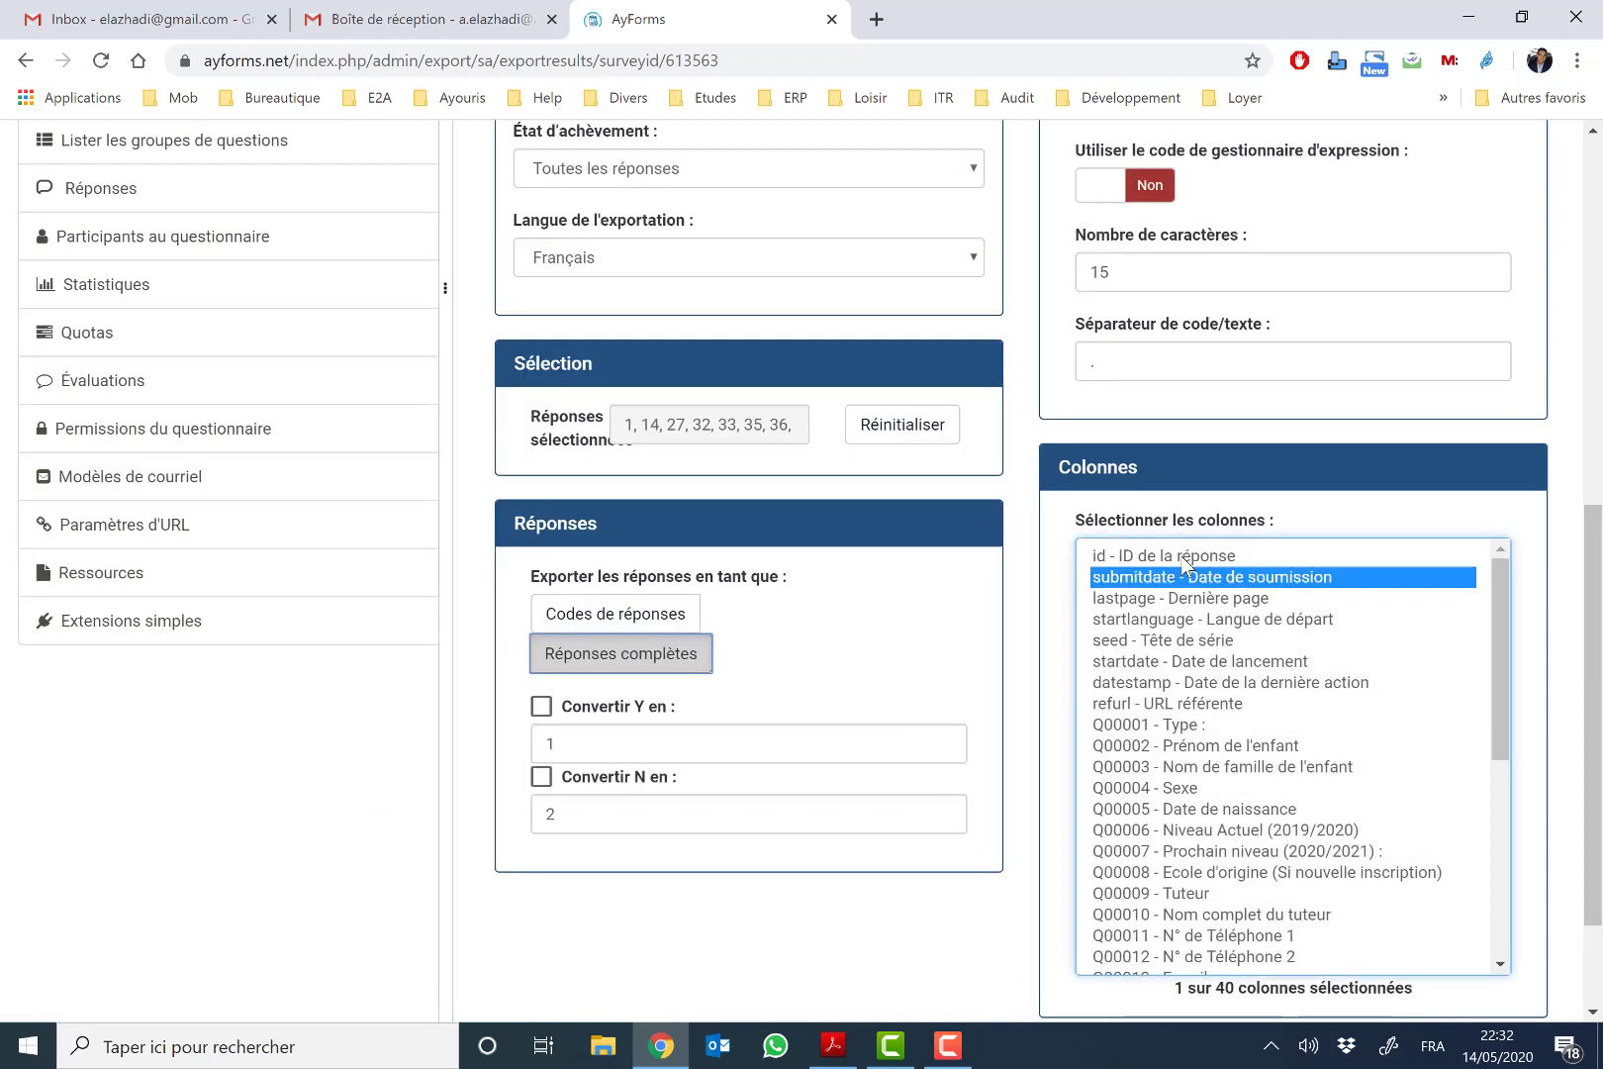
key(Up)
key(Up)
key(shift+Down)
key(shift+Down)
key(shift+Down)
key(shift+Down)
key(shift+Down)
key(shift+Down)
key(shift+Down)
key(shift+Down)
key(shift+Down)
key(shift+Down)
key(shift+Down)
key(shift+Down)
key(shift+Down)
key(shift+Down)
key(shift+Down)
key(shift+Down)
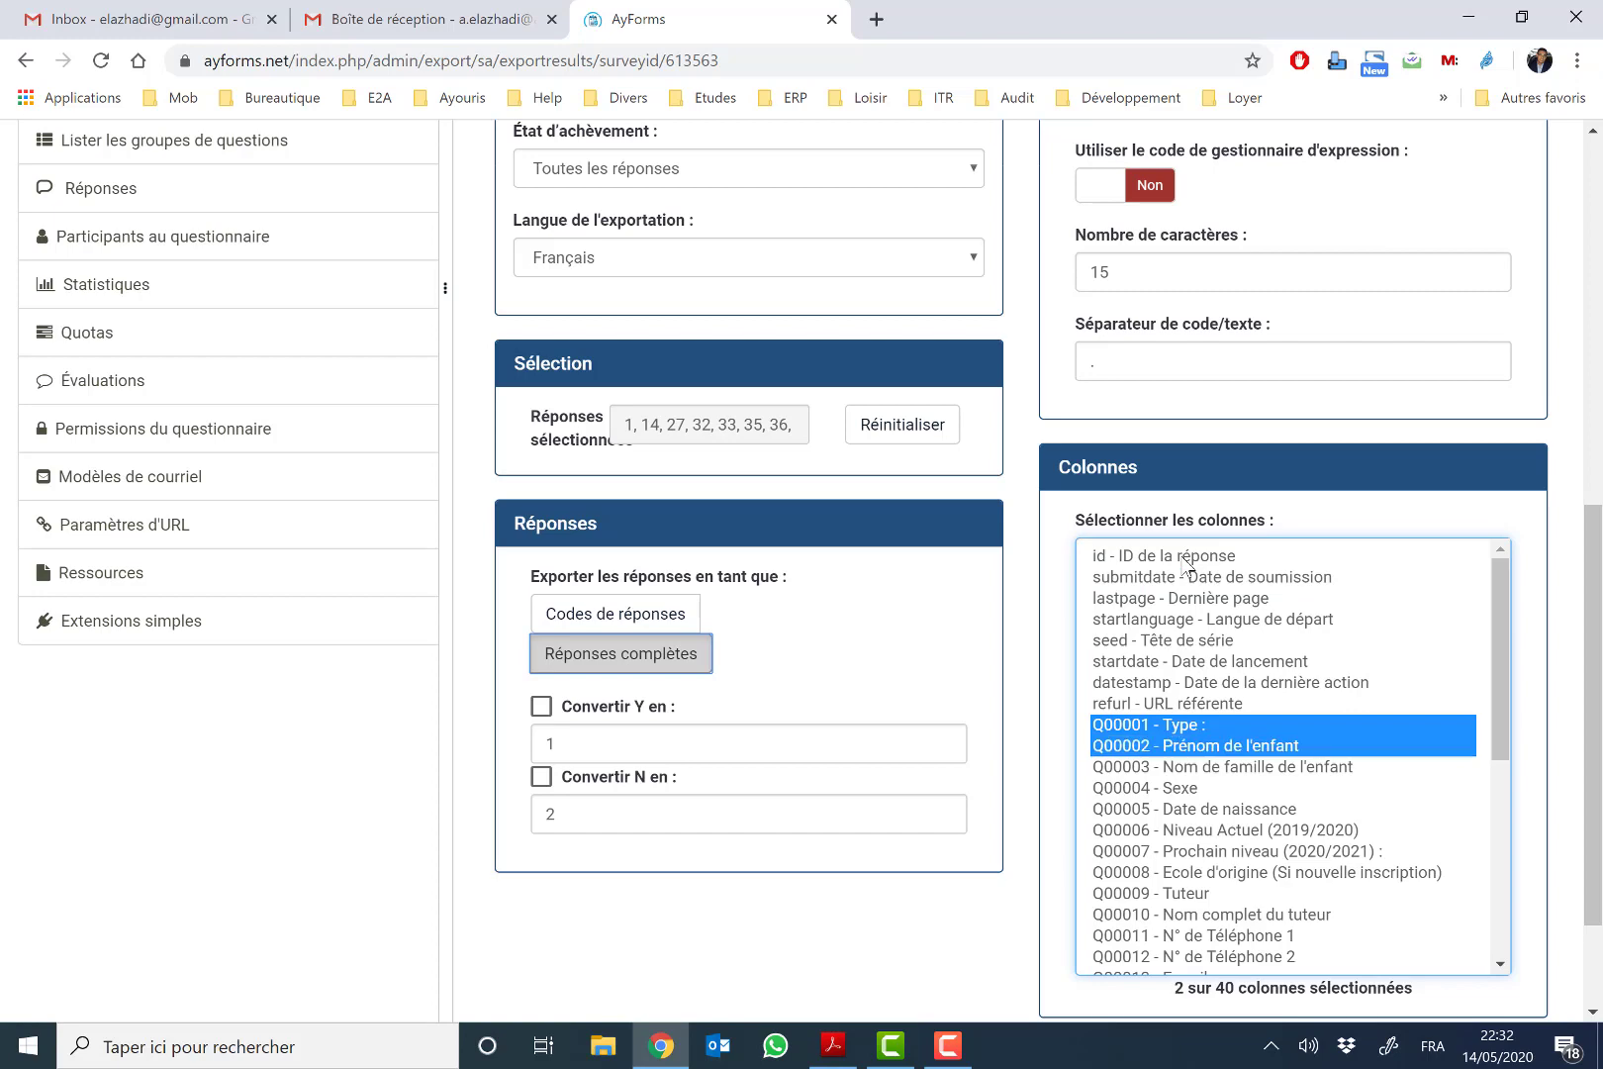
key(shift+Up)
key(shift+Up)
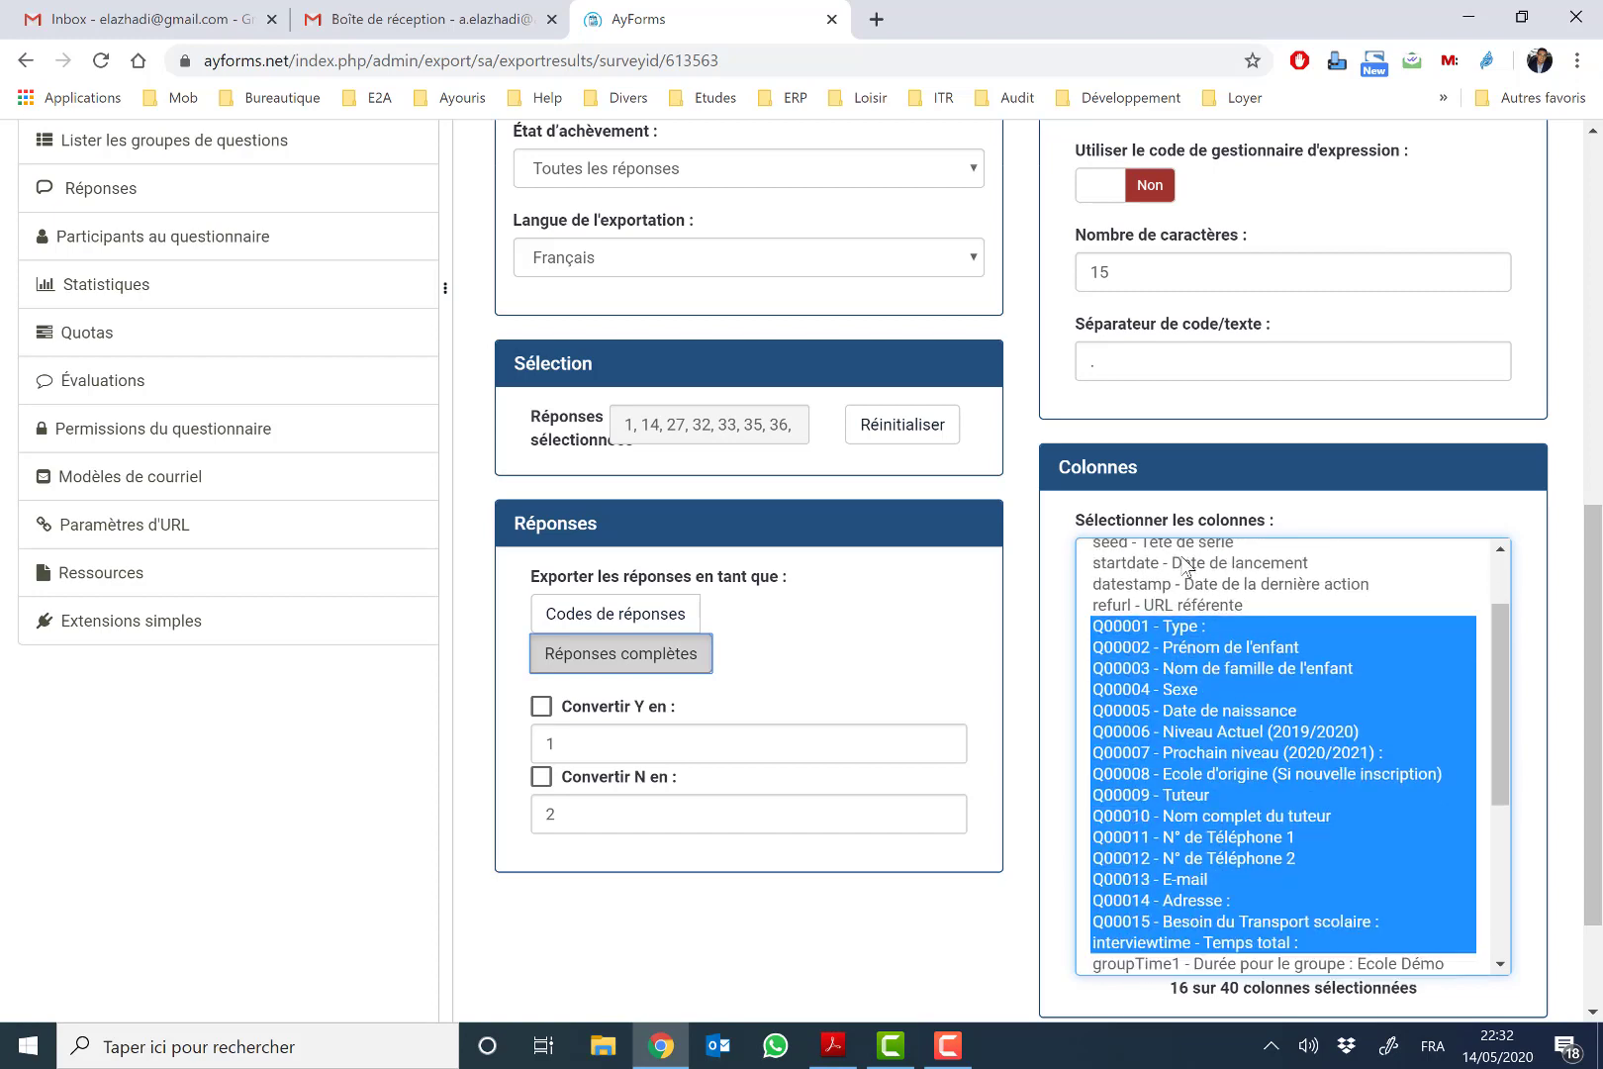
Step: Export the results in Microsoft Excel format, then open the downloaded workbook in Excel and enable editing
drag(1595, 724, 1576, 274)
scroll(1569, 283, up, 3)
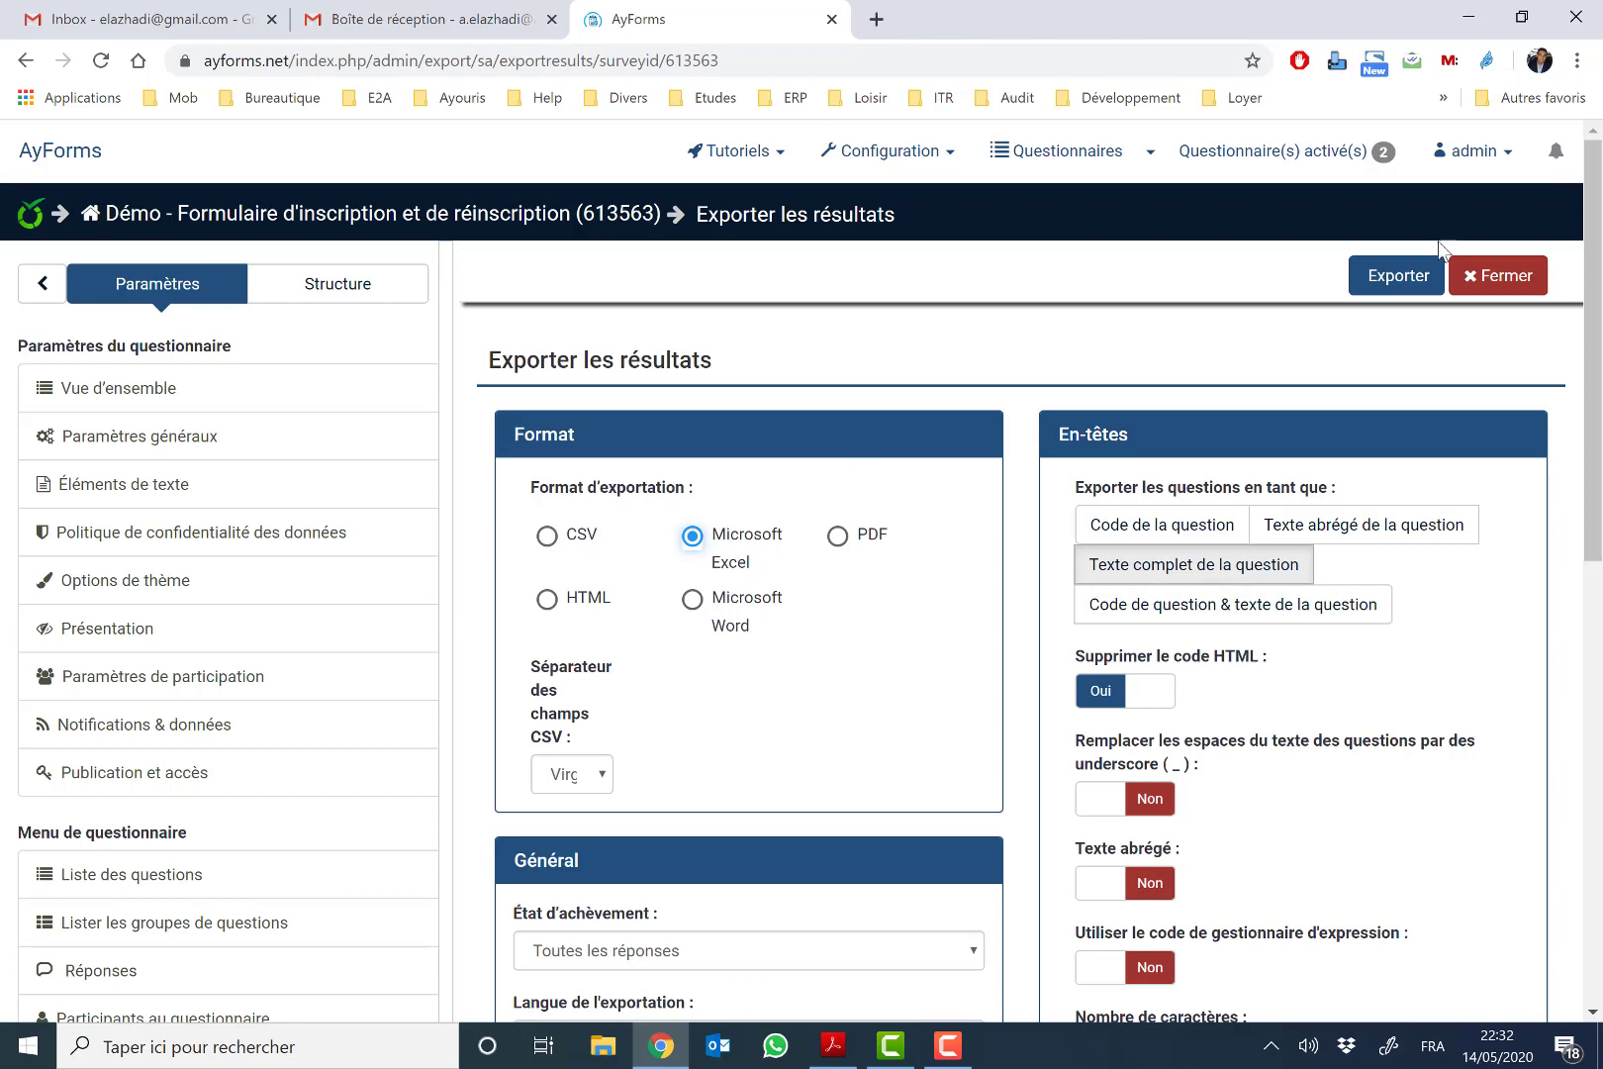
click(1400, 277)
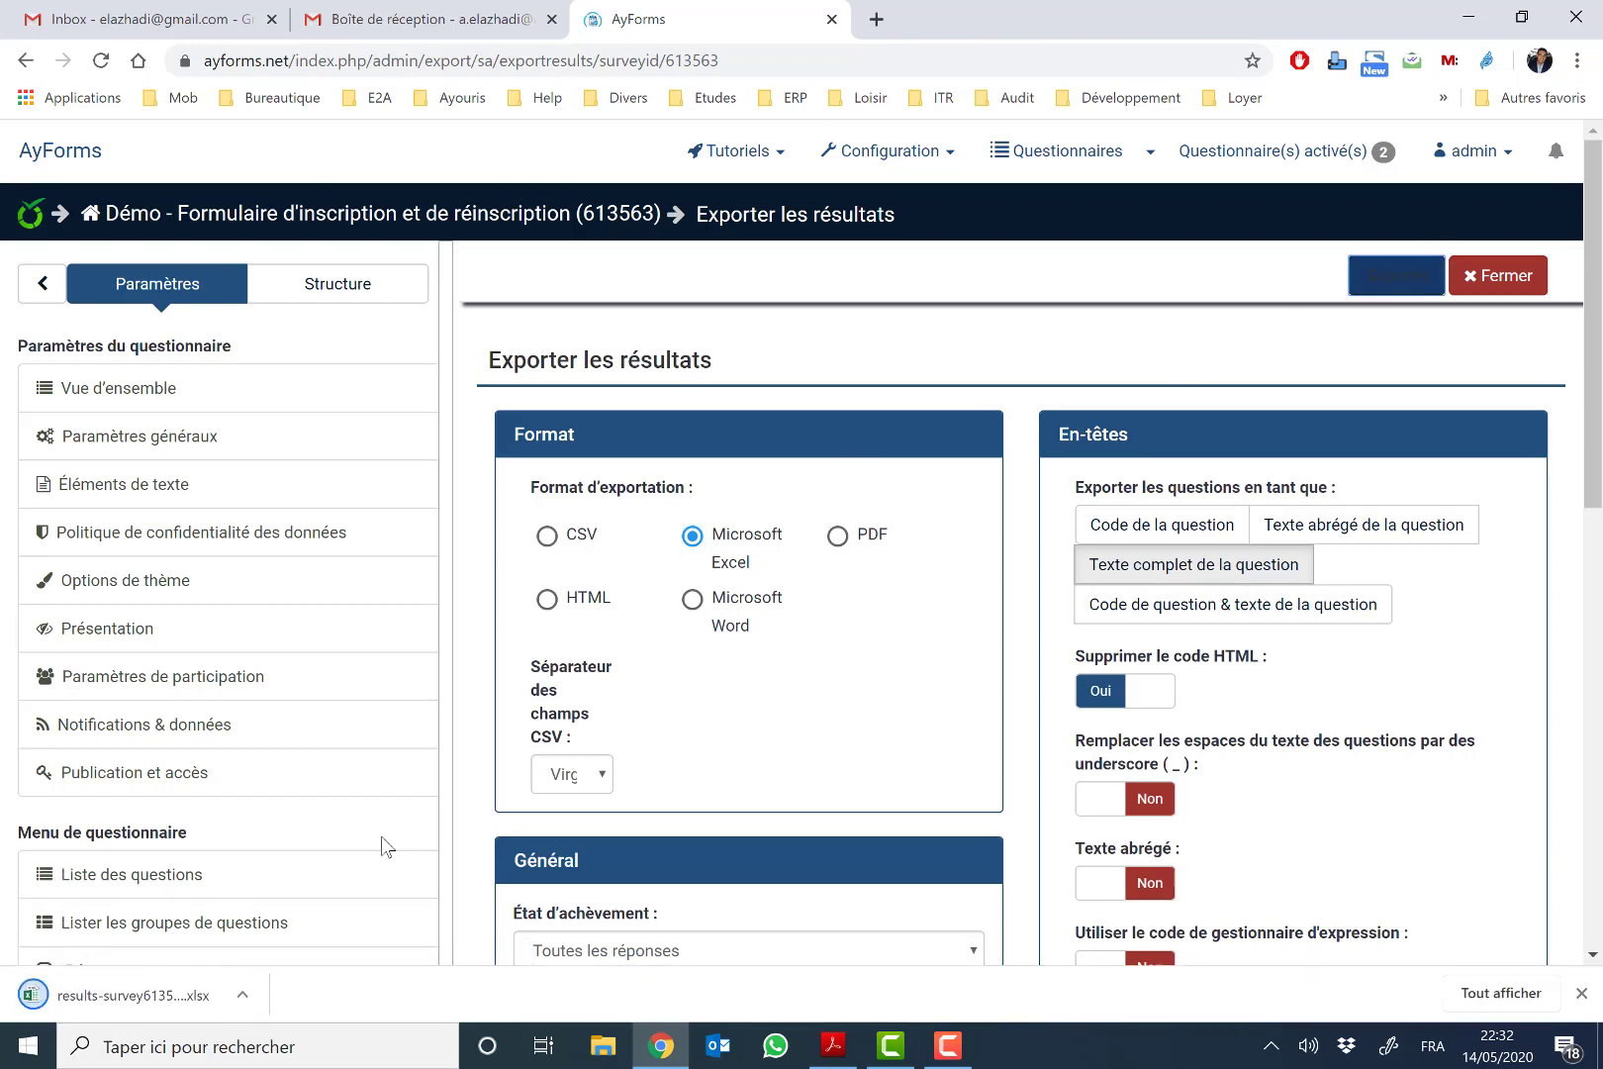
click(129, 994)
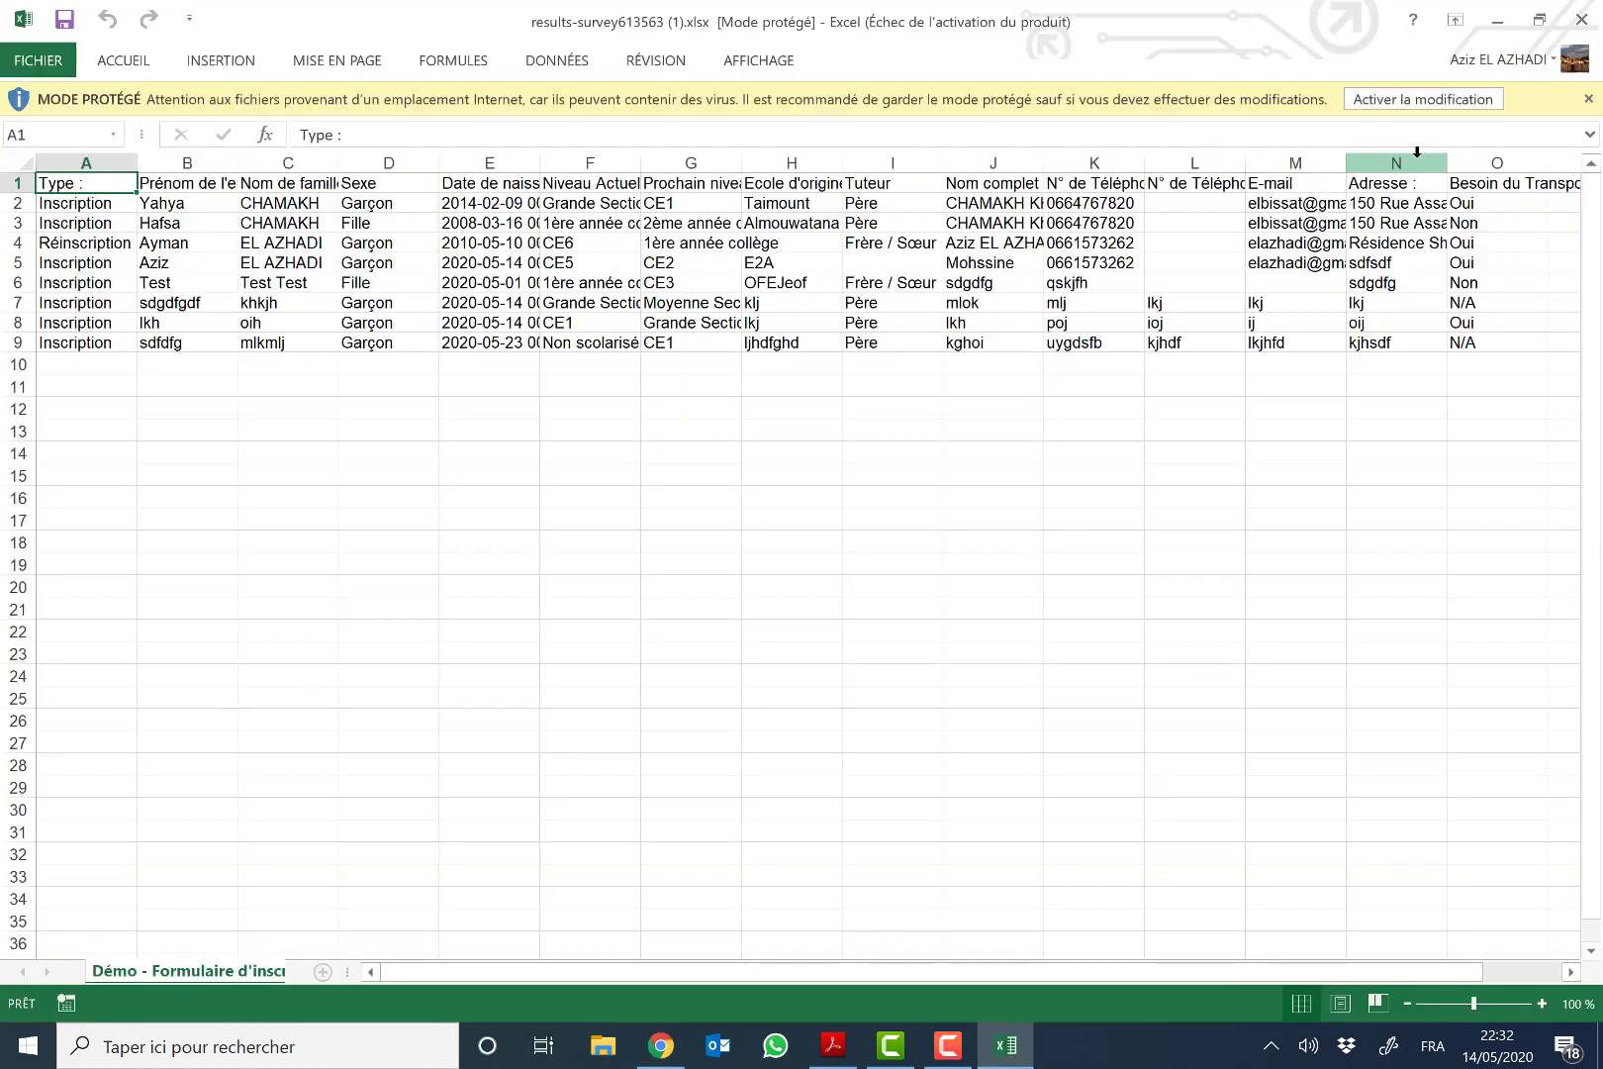
click(1439, 103)
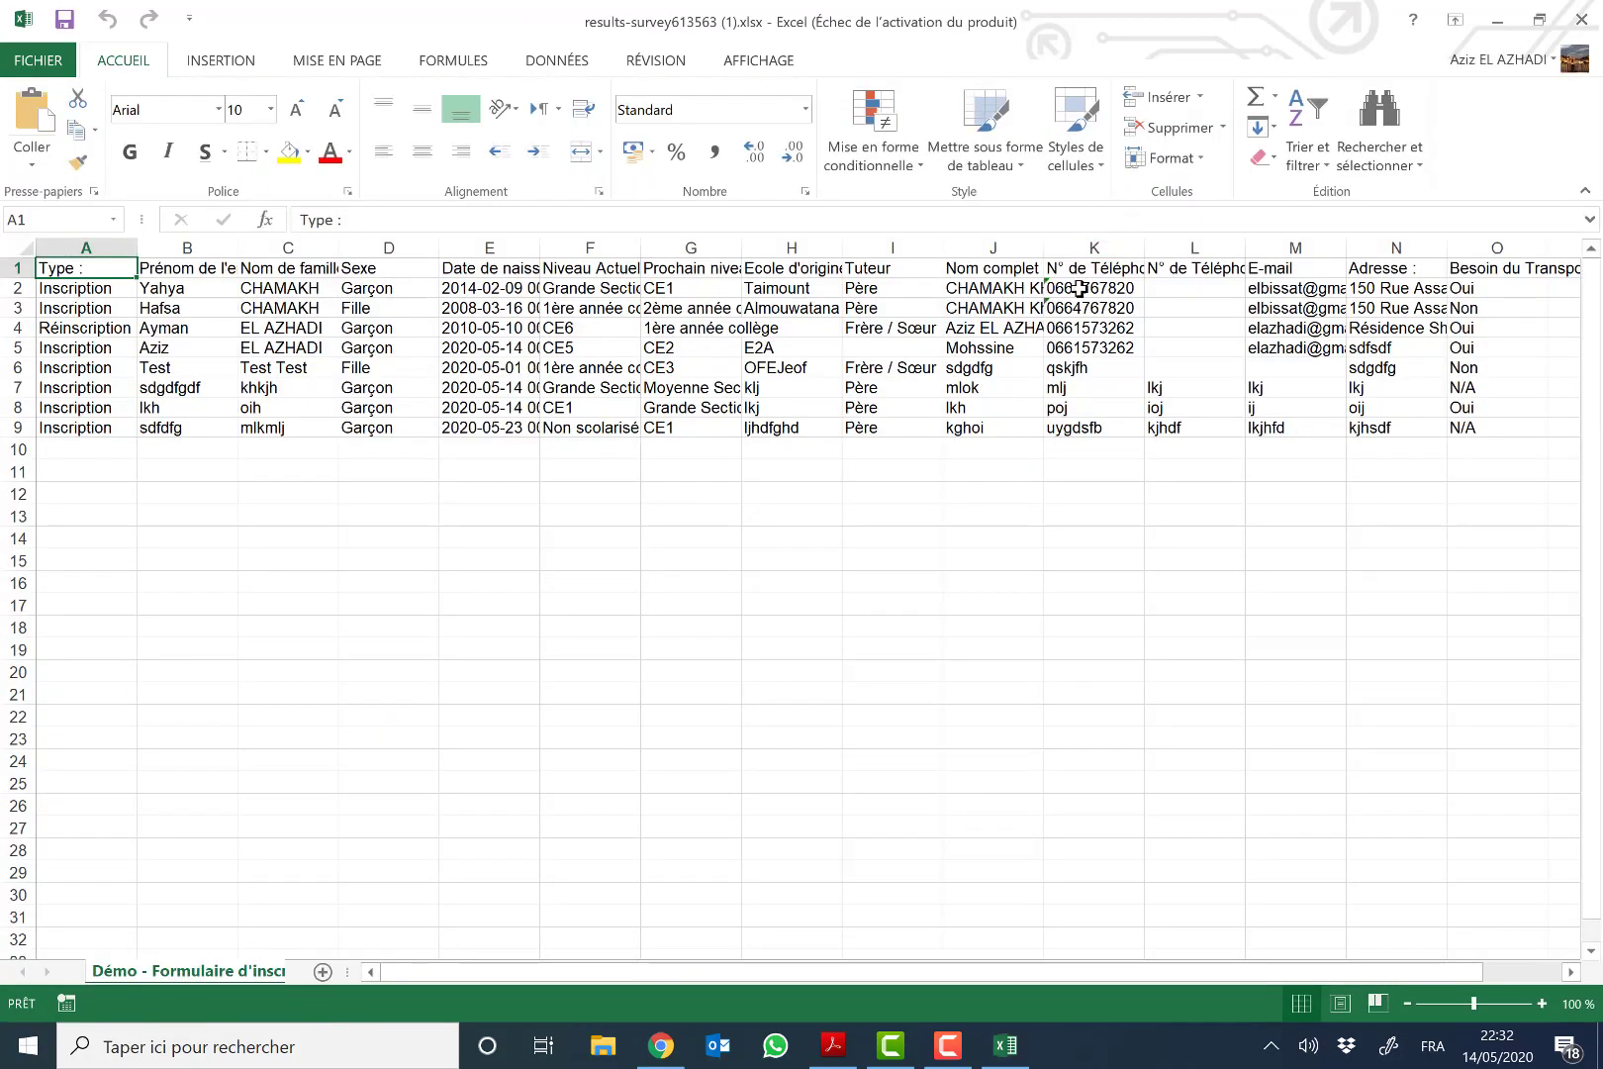
Step: Look over the exported response rows and dismiss the Office activation assistant
drag(693, 288, 792, 391)
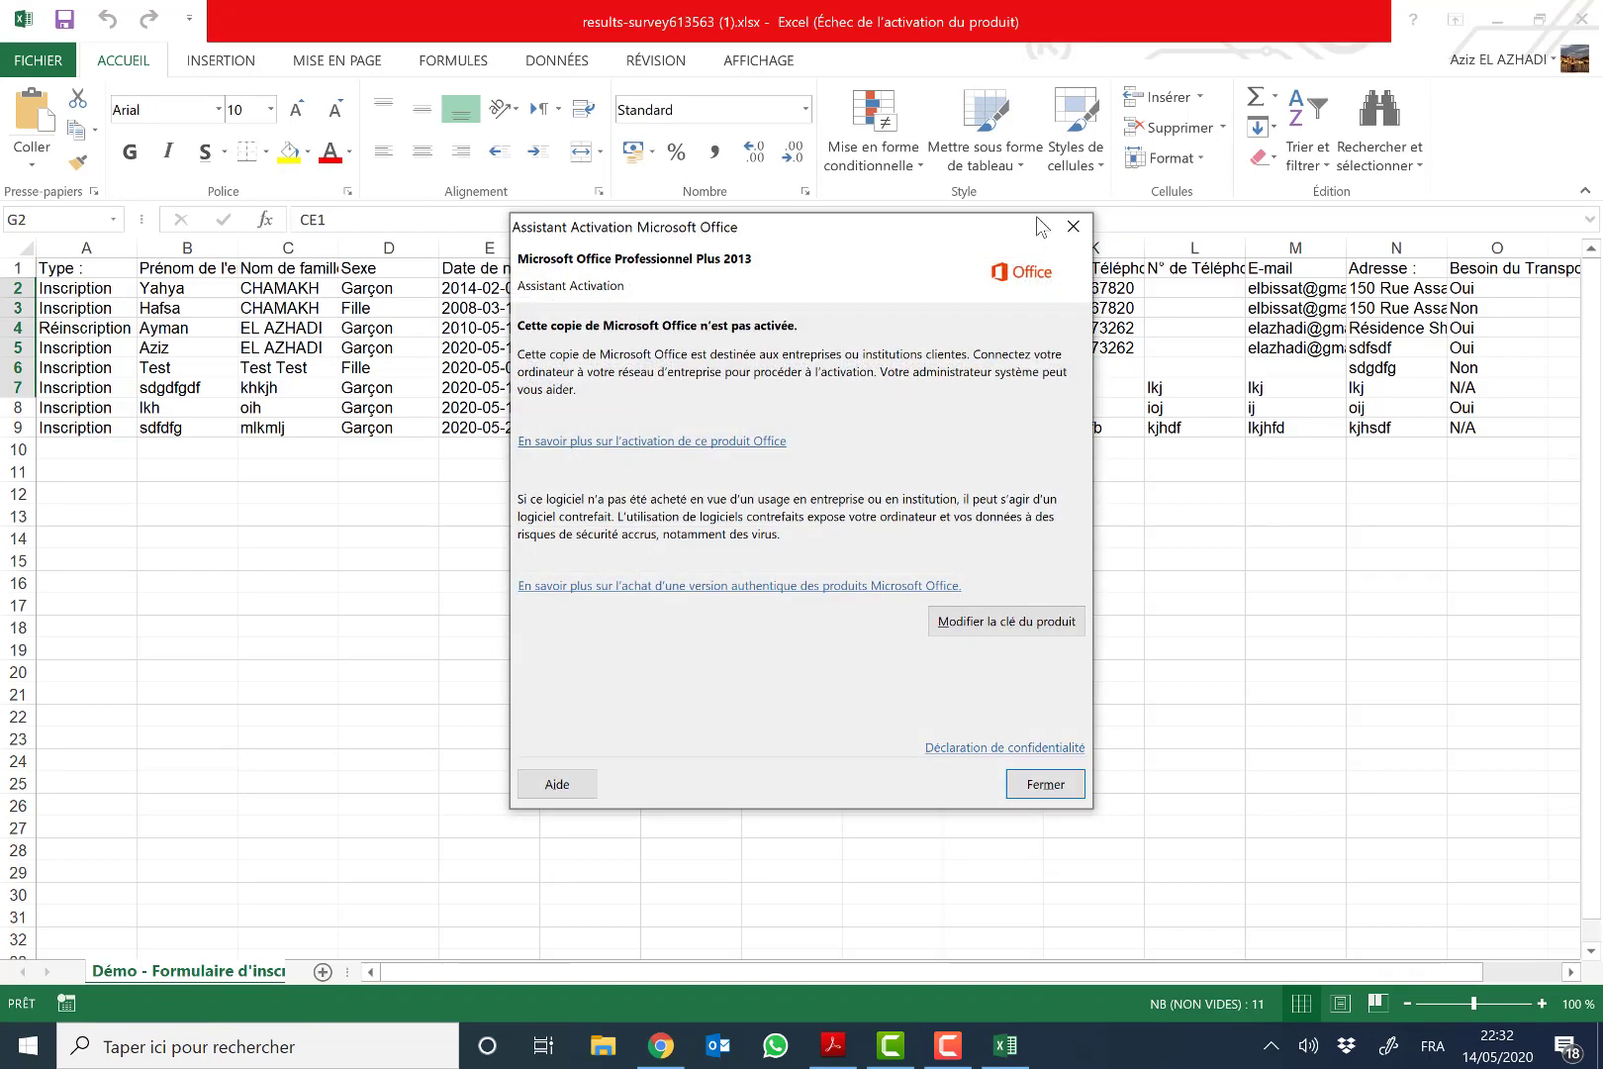
click(1072, 228)
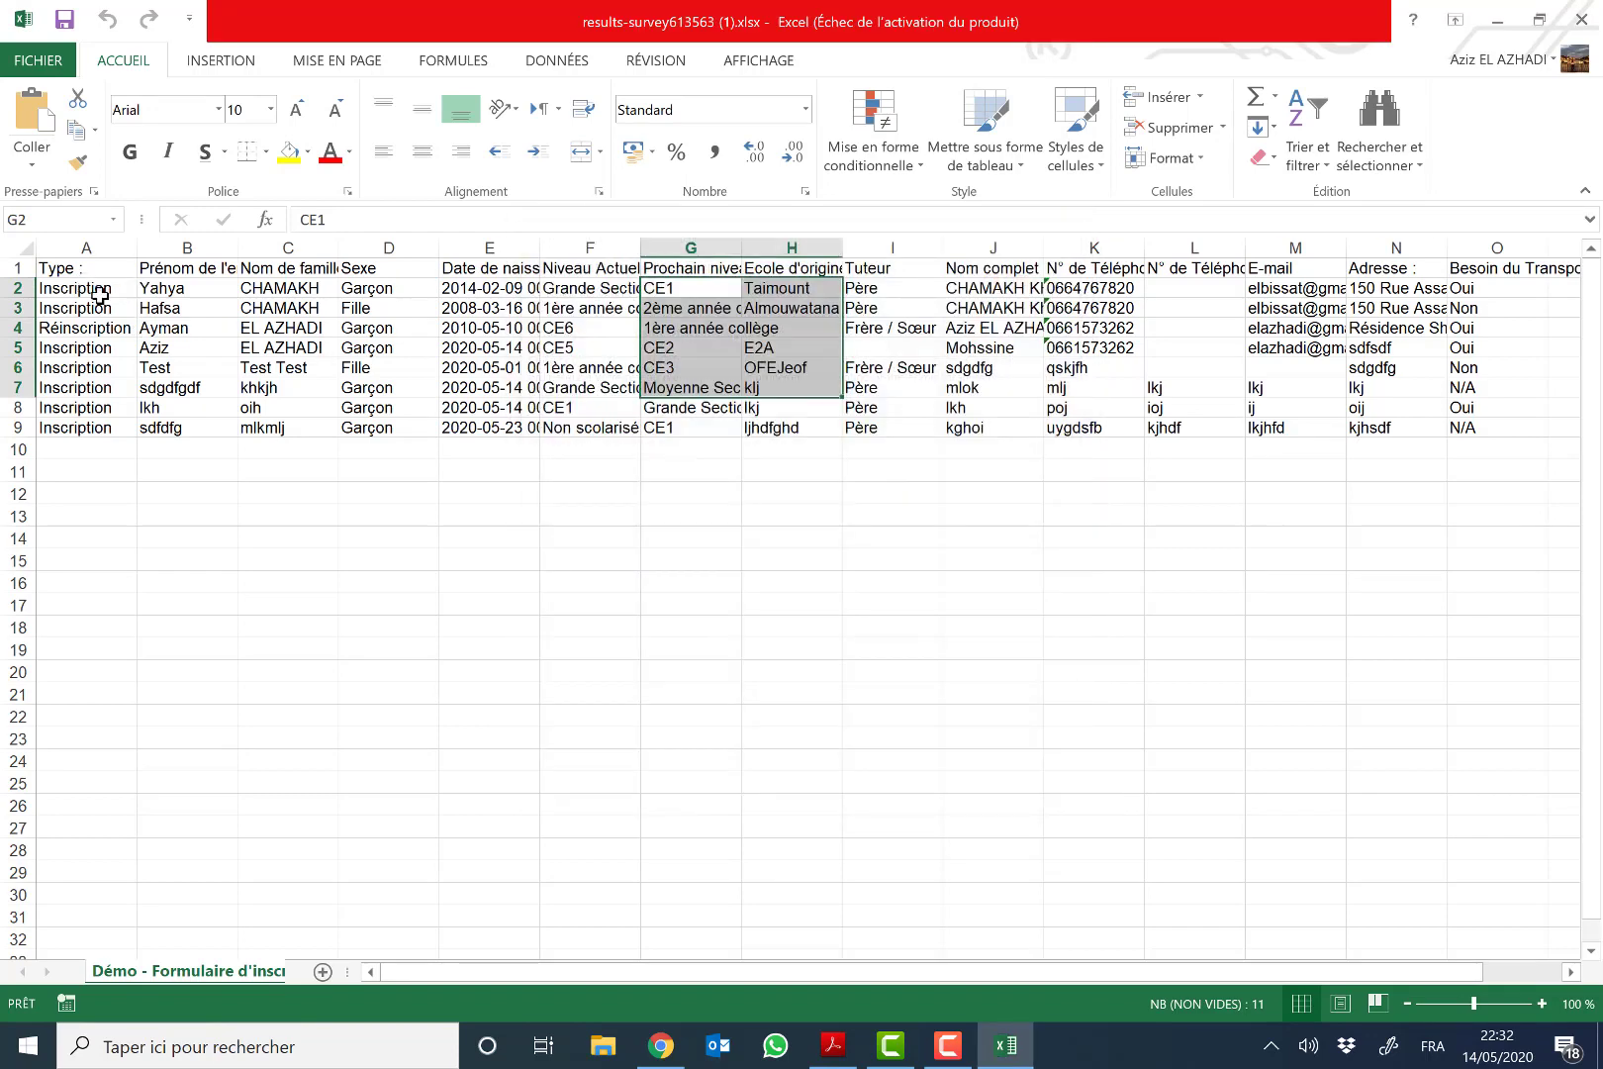
drag(100, 294, 105, 307)
click(171, 289)
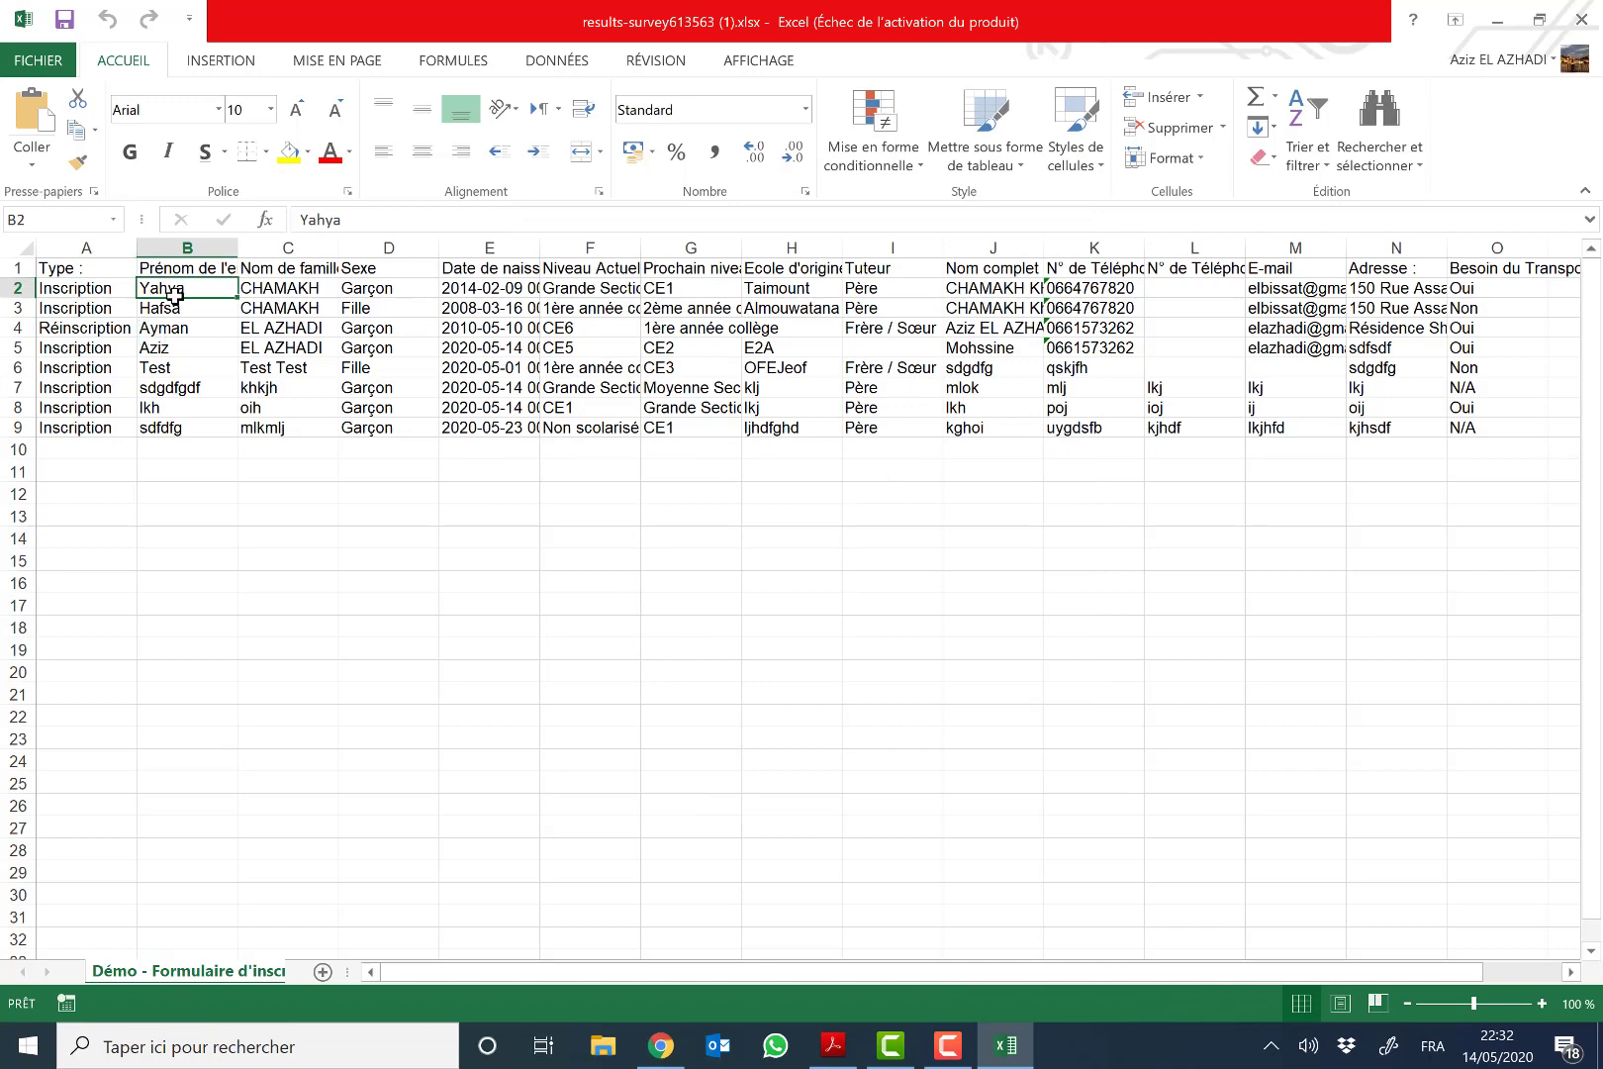
Step: Convert the entire exported worksheet into a table that has headers, accepting the large-operation warning
click(27, 249)
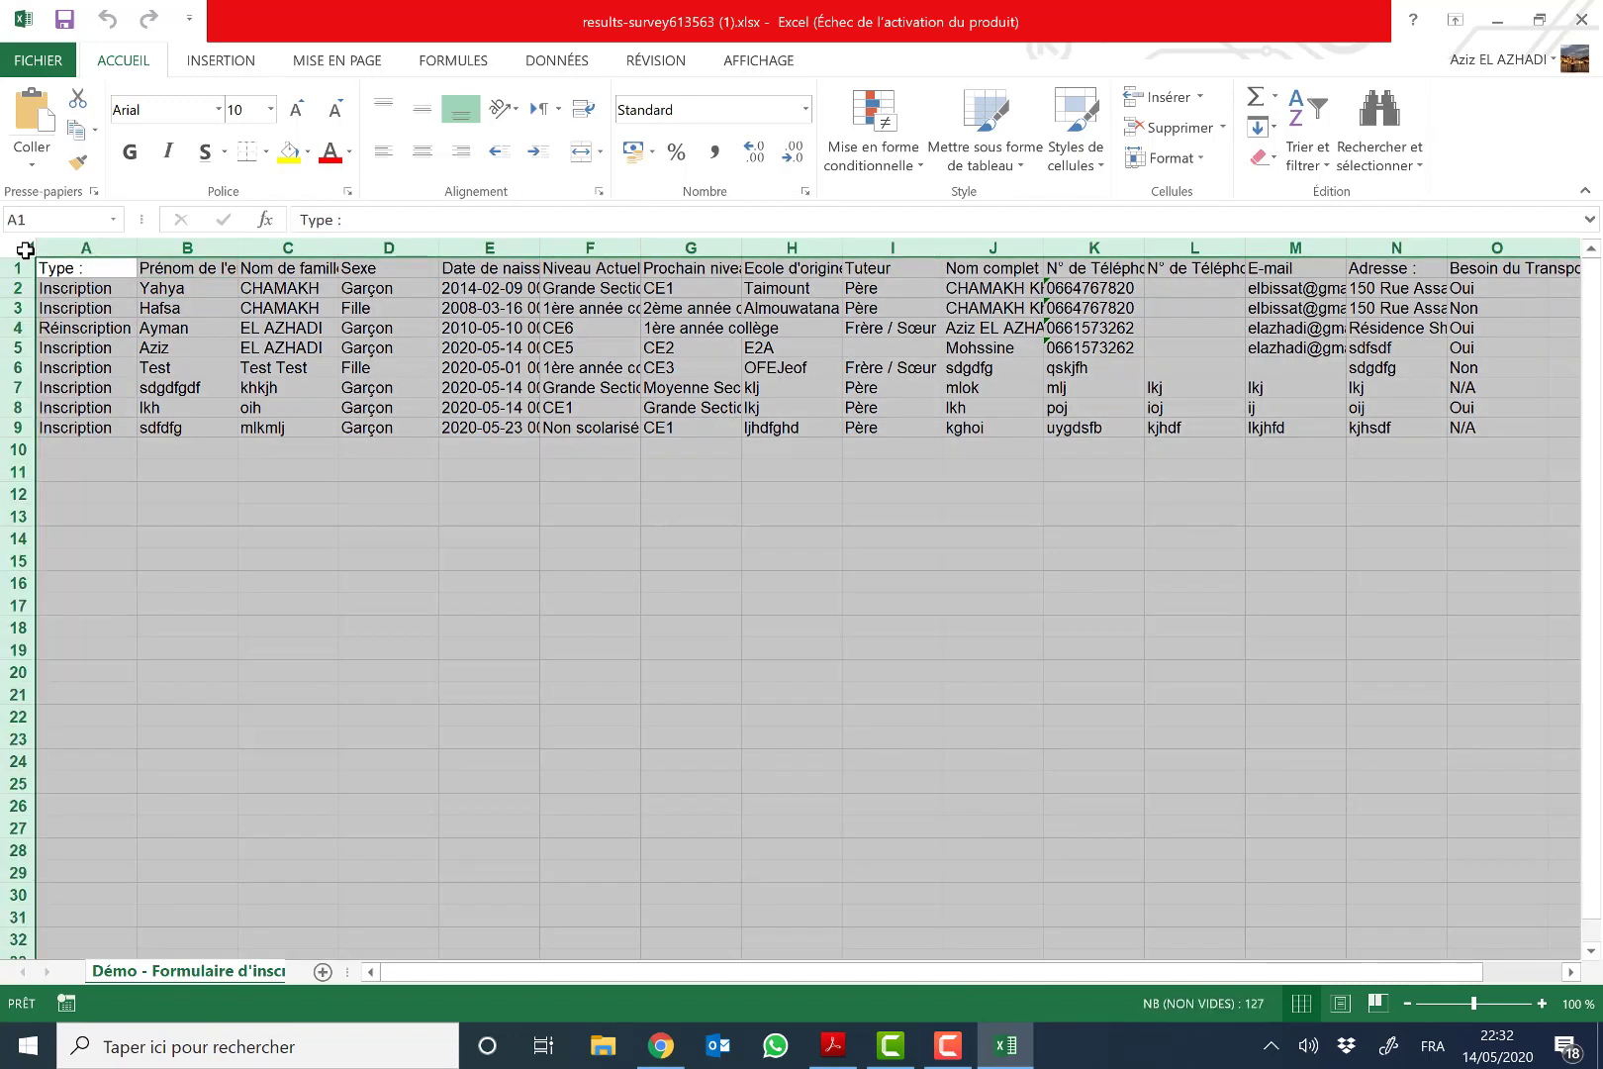
click(219, 61)
click(227, 119)
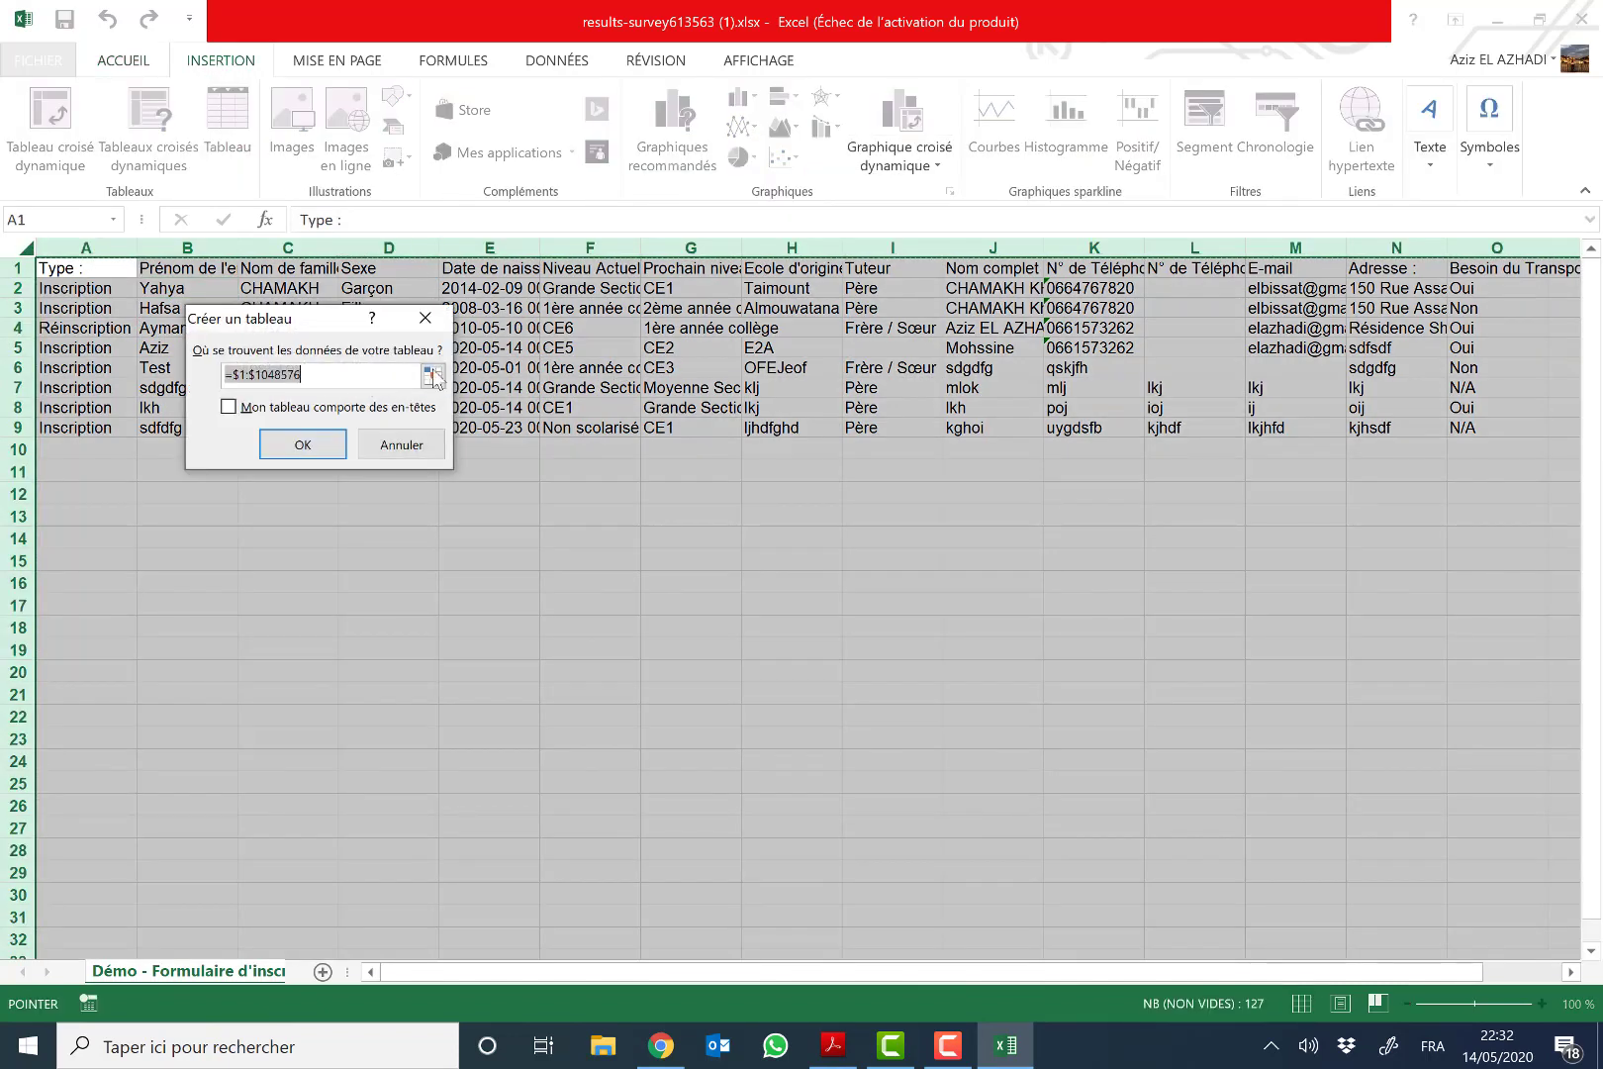
click(290, 414)
click(303, 447)
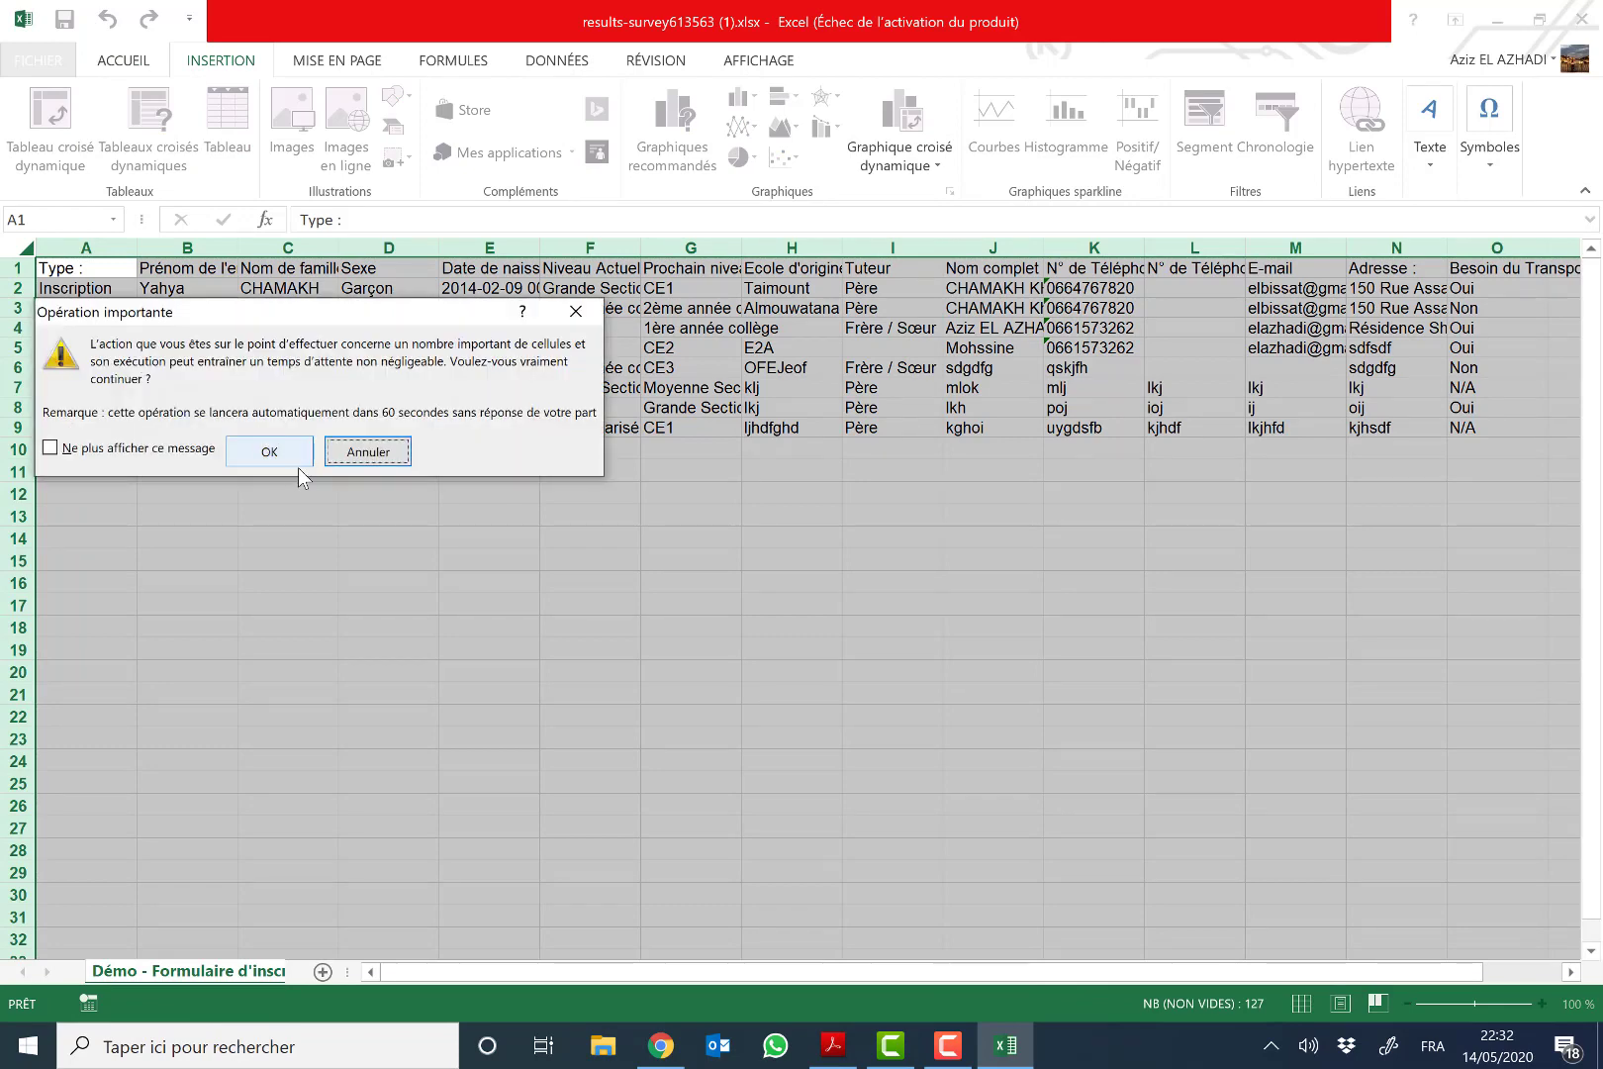
click(269, 453)
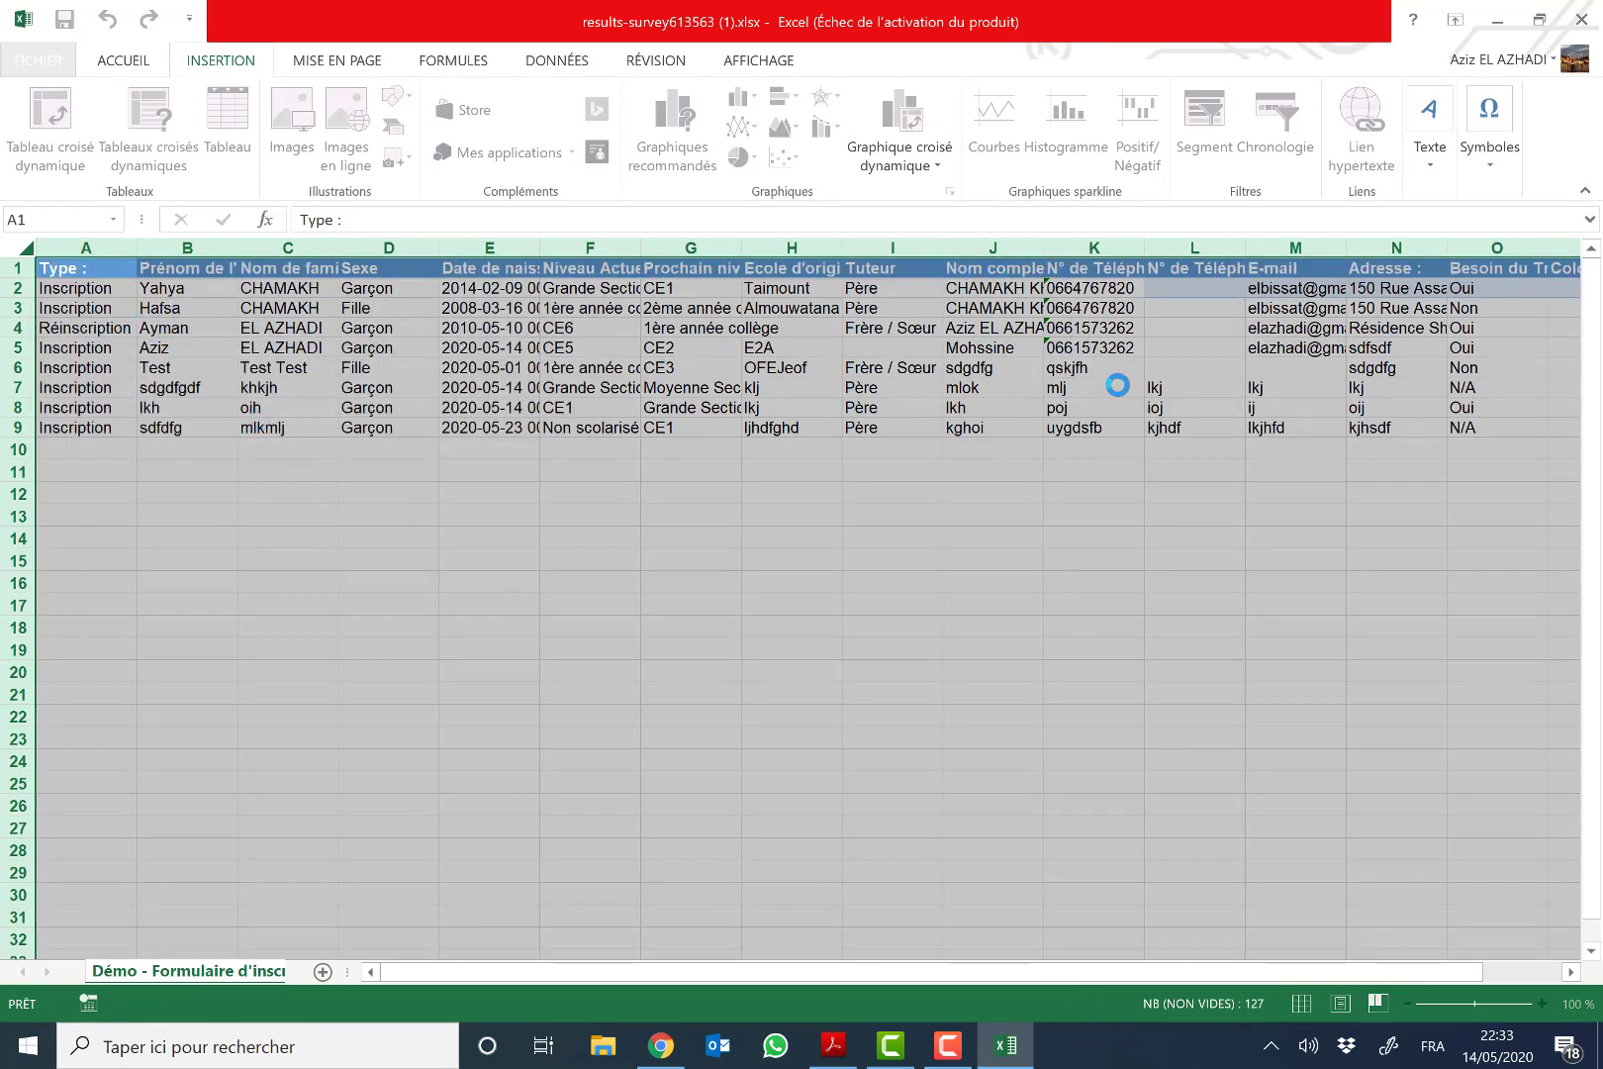
Step: Switch back to AyForms in Chrome and reopen the questionnaire's list of responses
click(661, 1046)
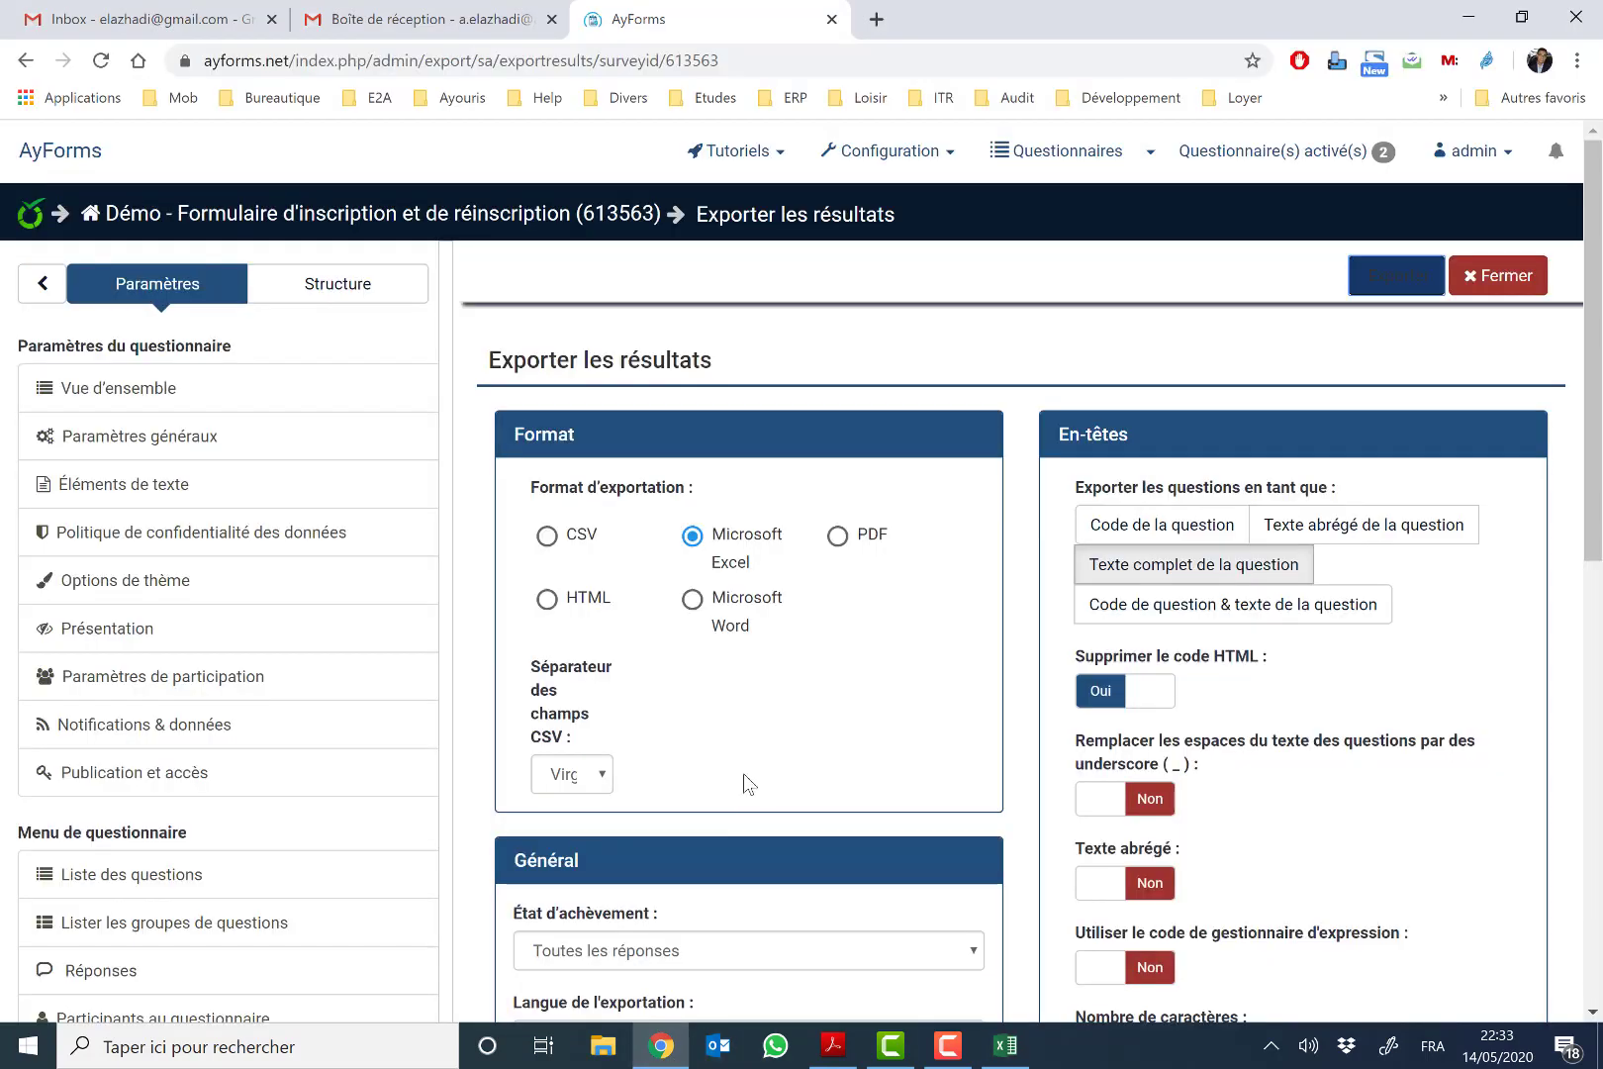
click(208, 967)
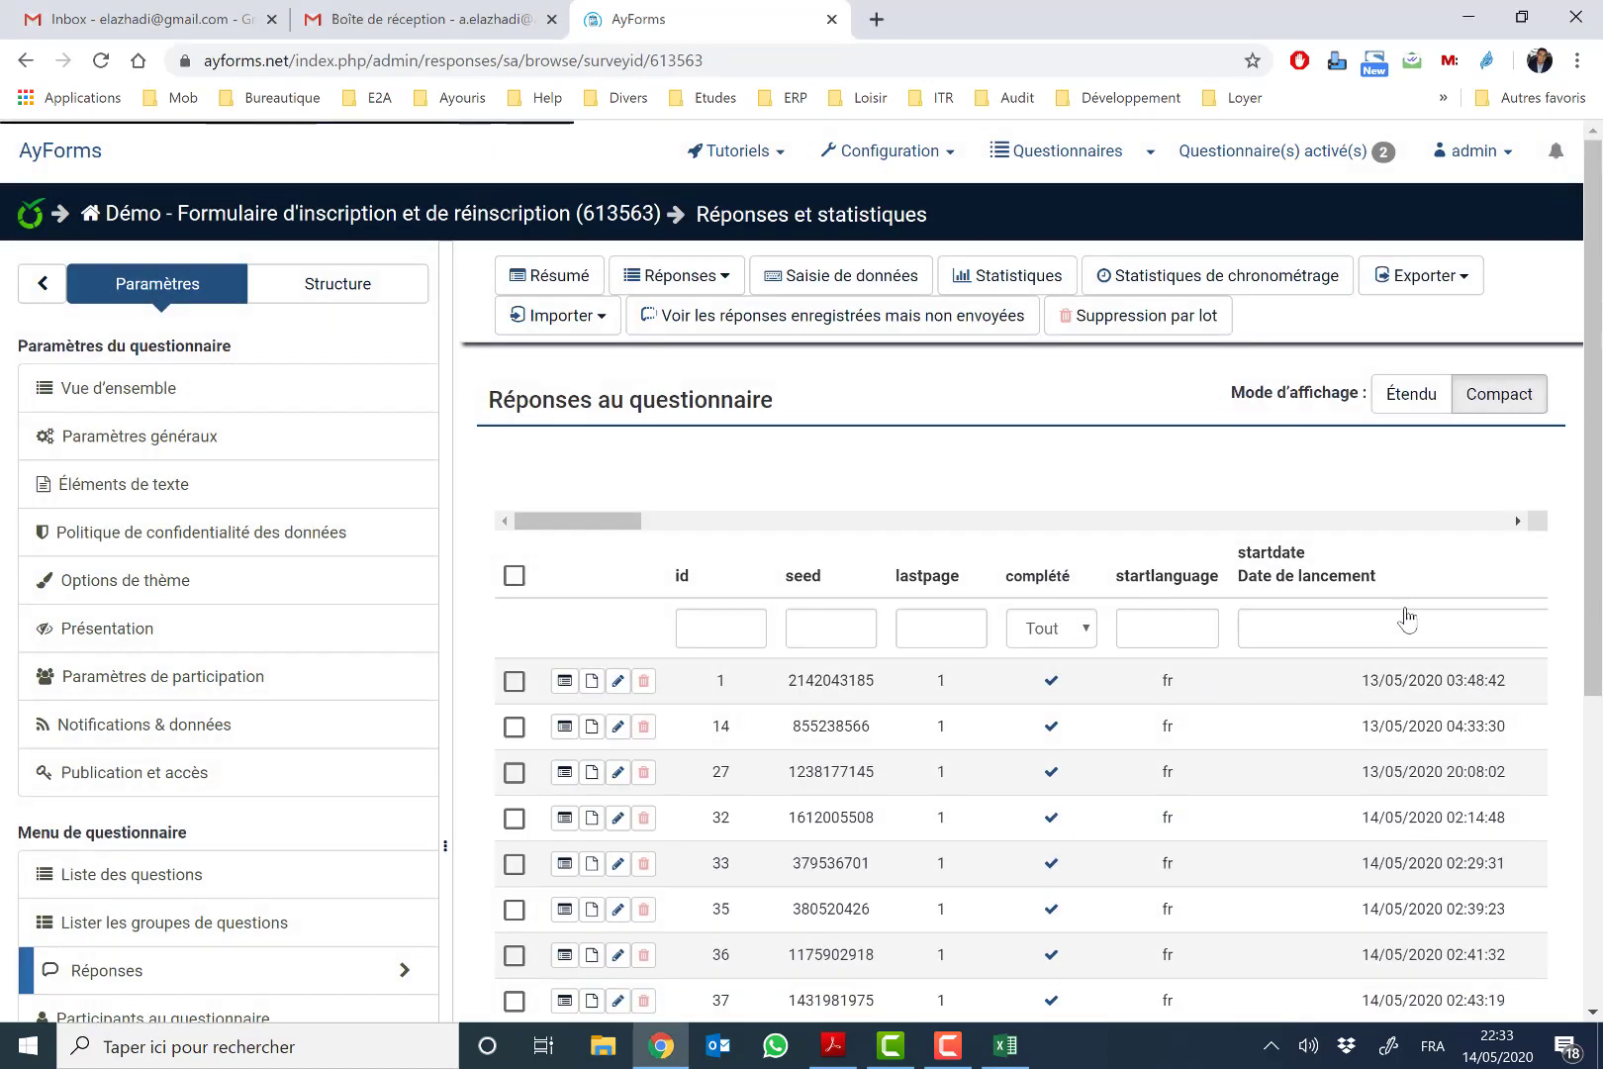
drag(1595, 560, 1600, 627)
scroll(1253, 715, down, 1)
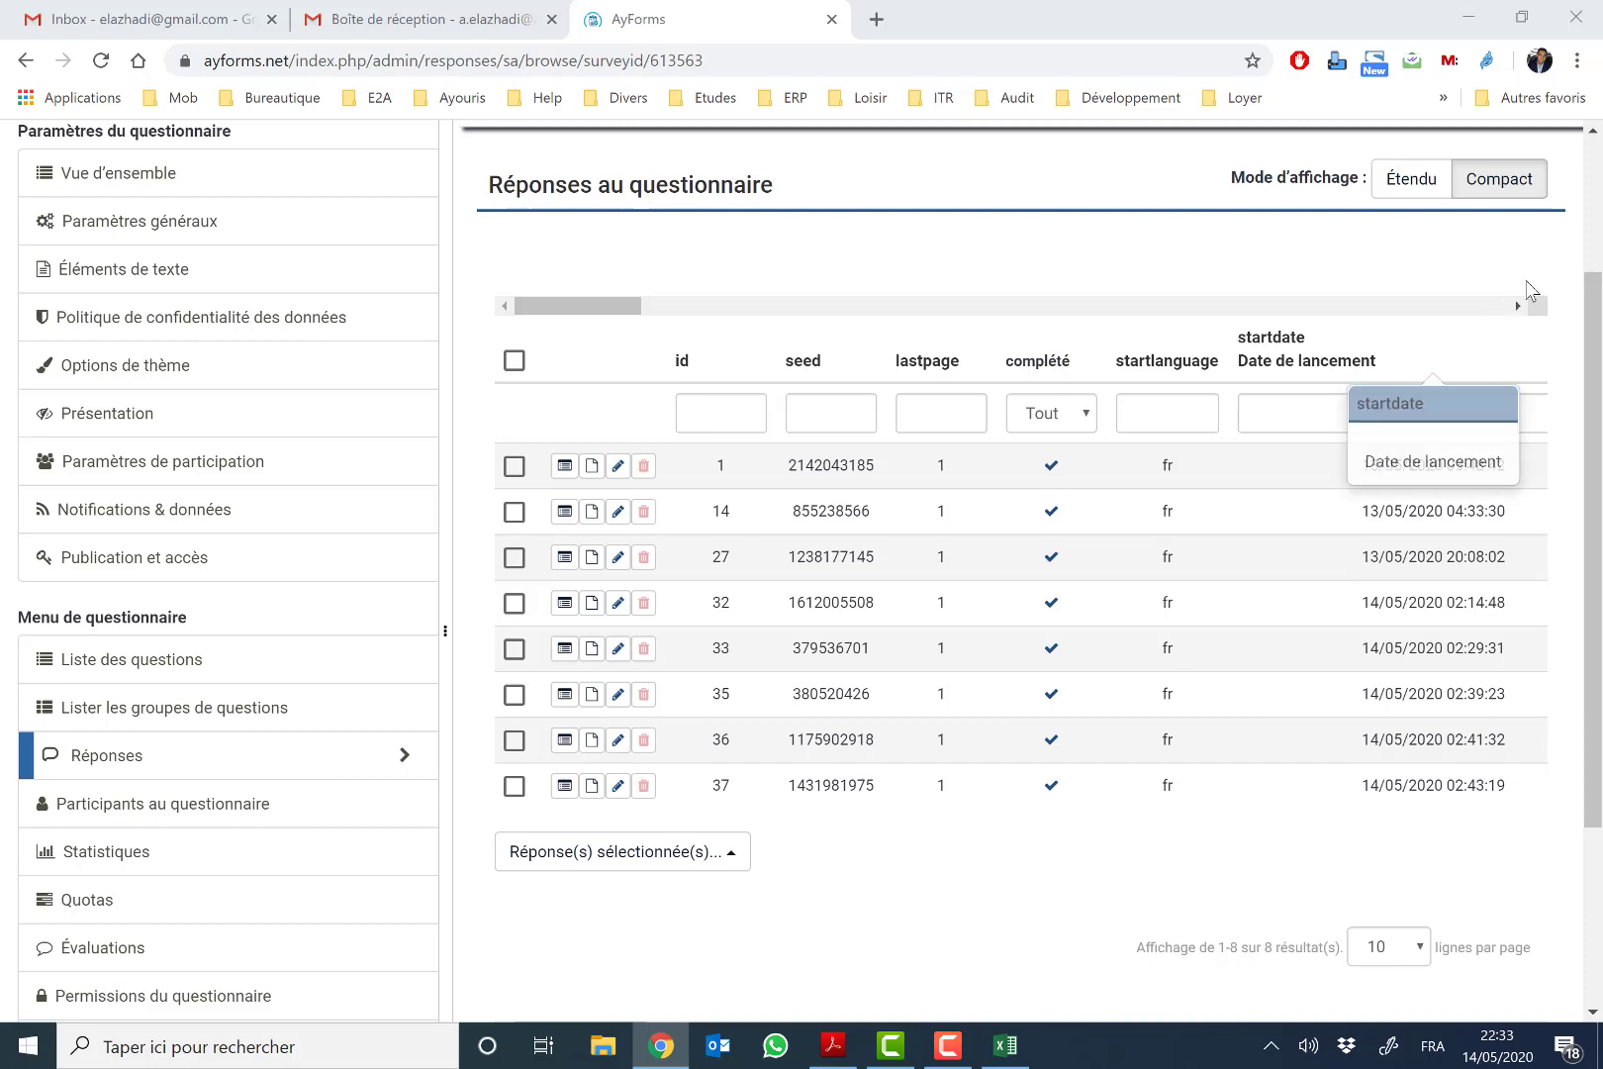
Step: Filter the responses by "insc" in the Q00001 Type column
click(1520, 305)
drag(1520, 305, 1520, 305)
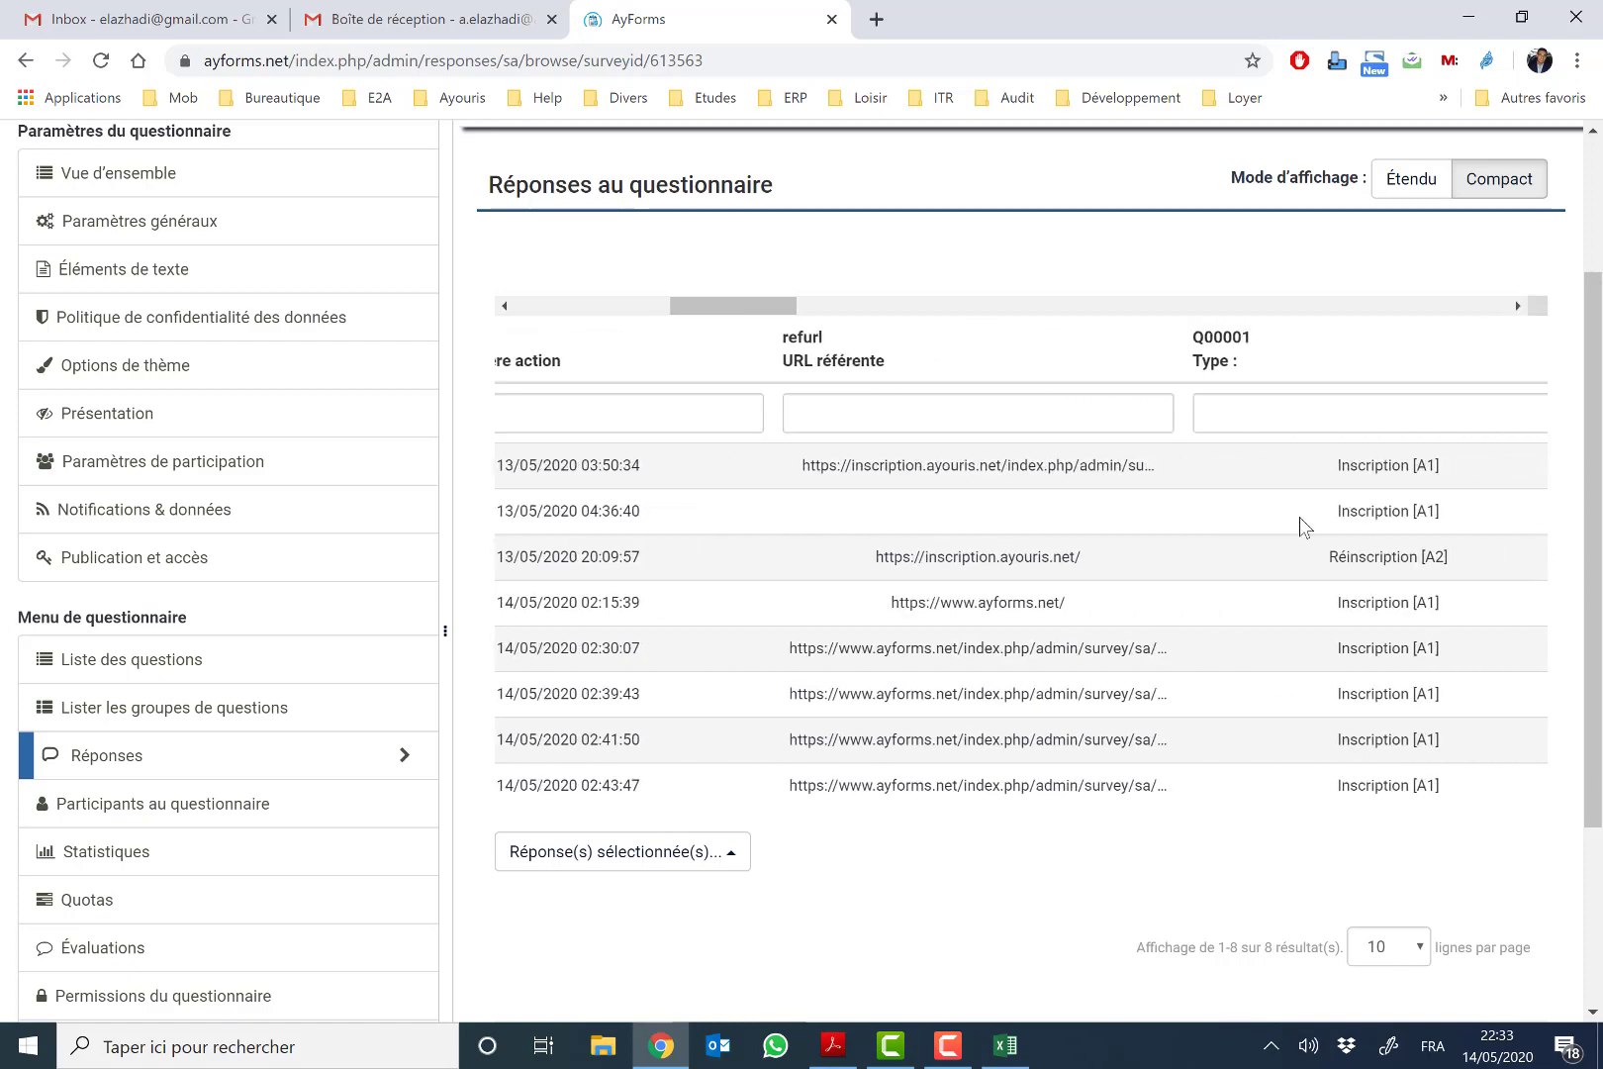
click(1309, 427)
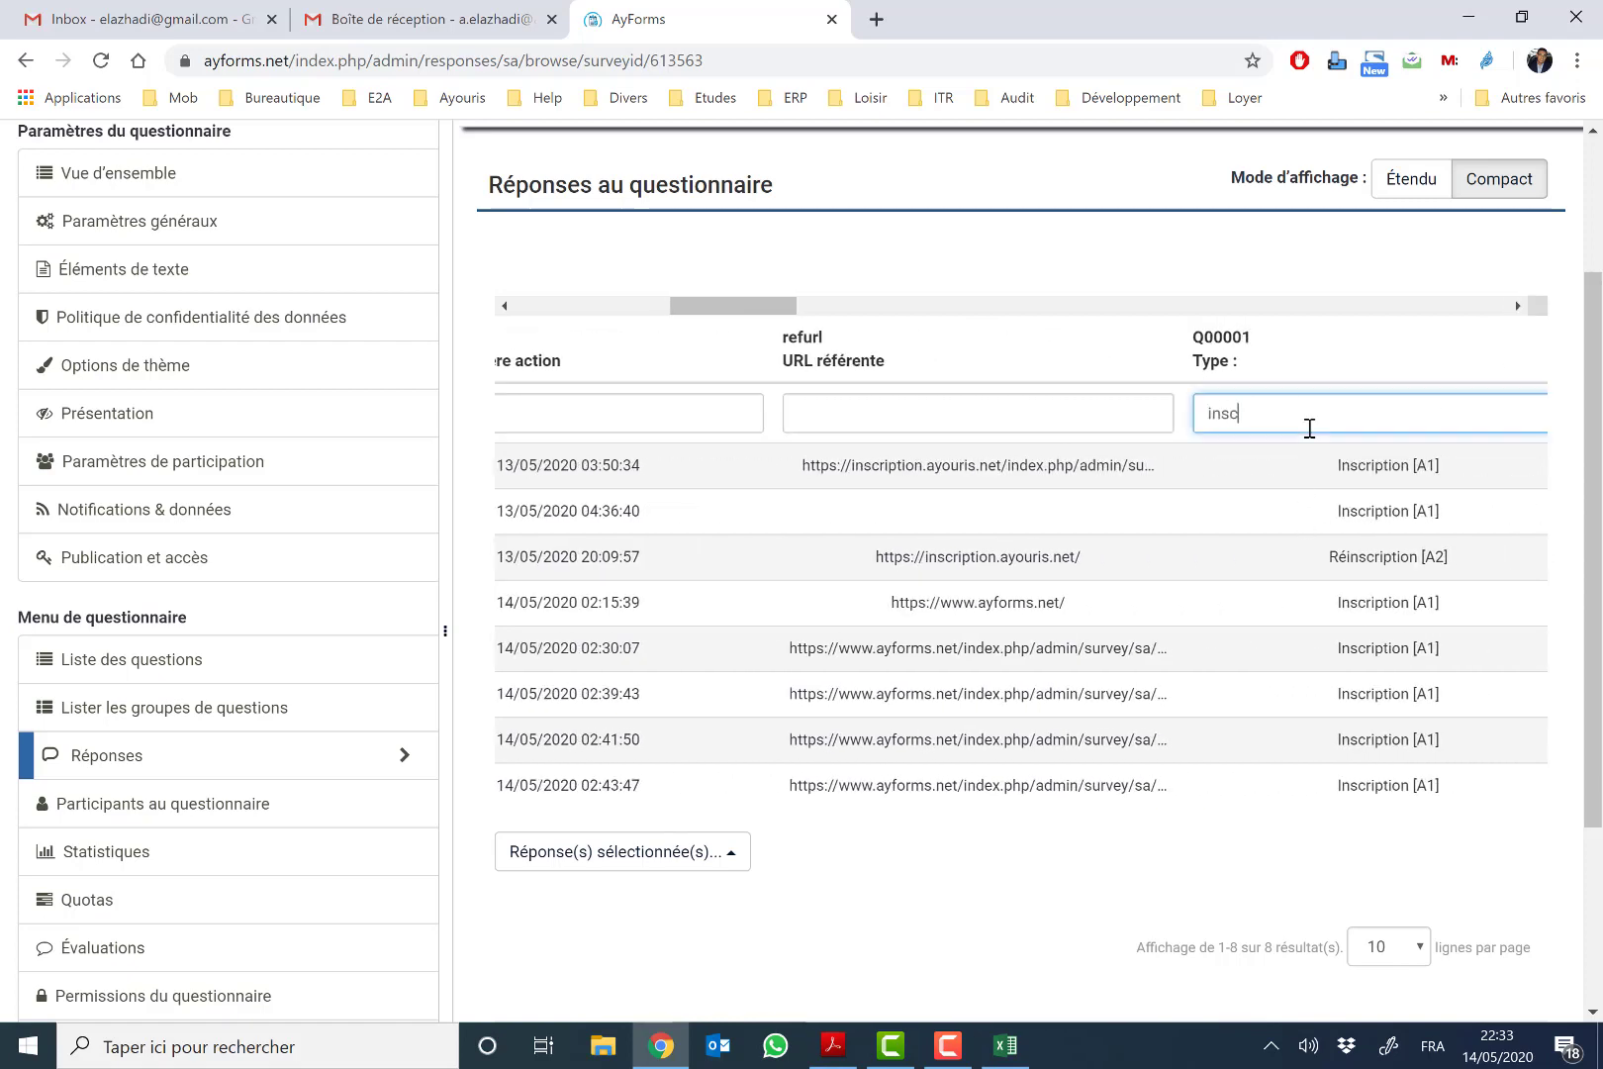
text(insc)
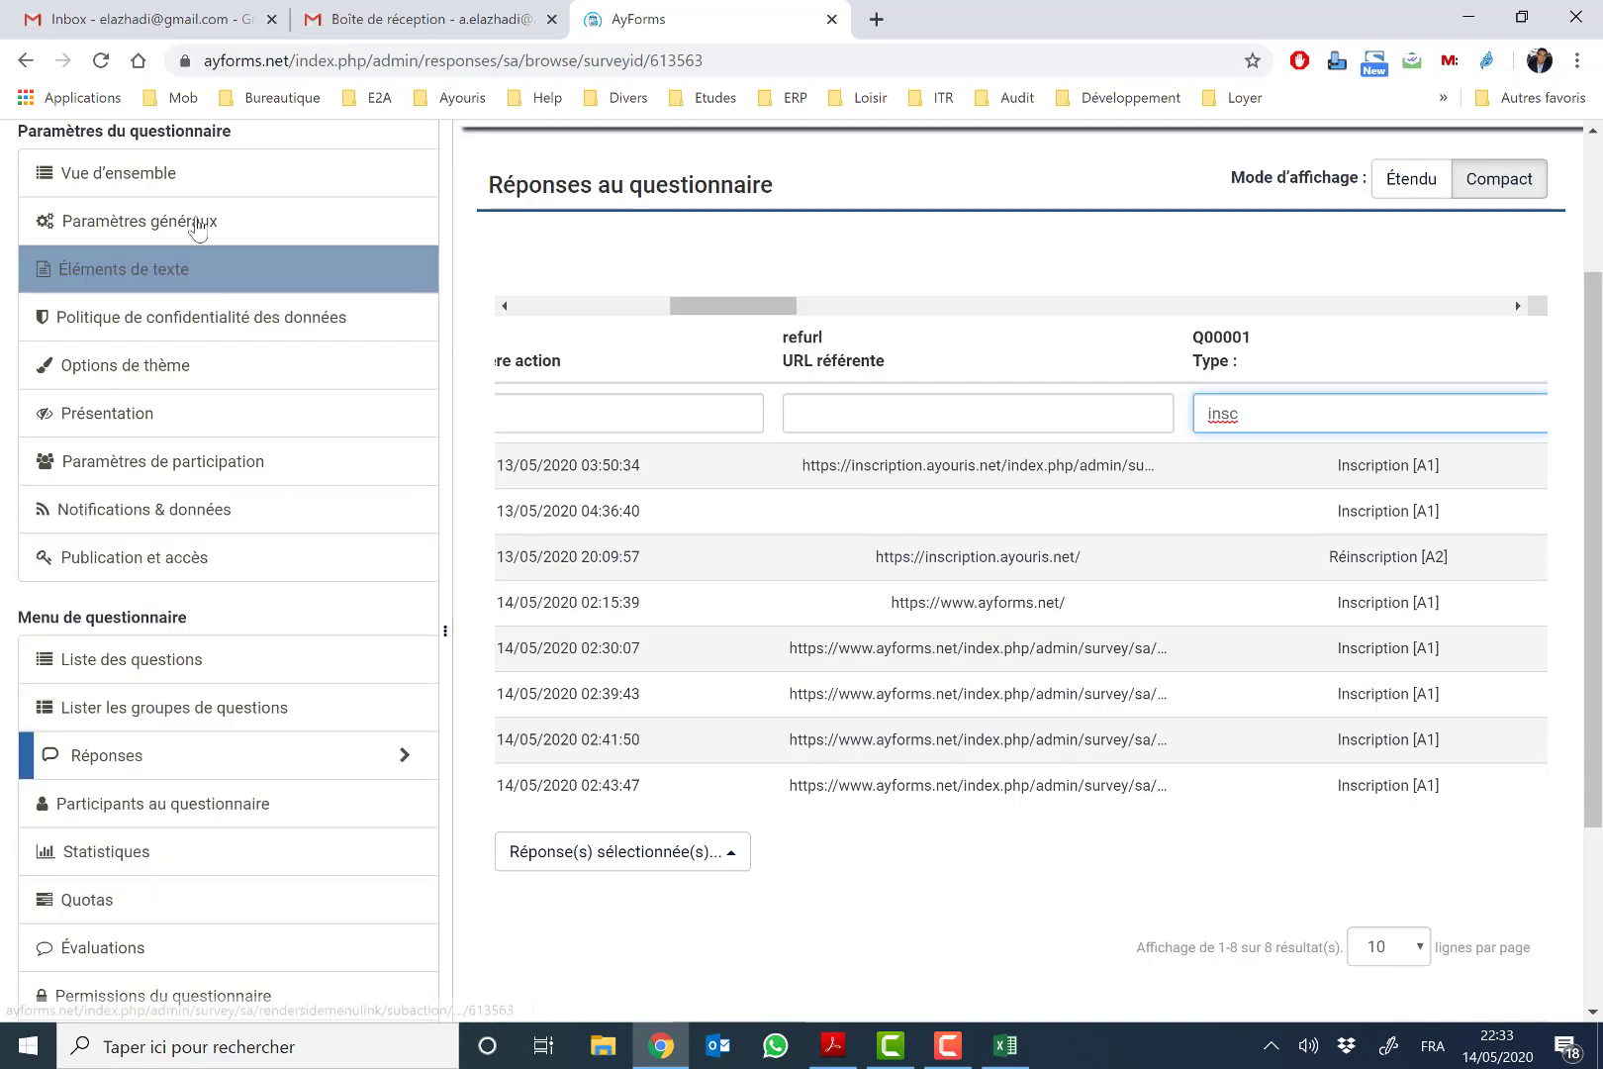
Step: Return to the questionnaire overview, launch the French version of the questionnaire and view its first questions
click(291, 184)
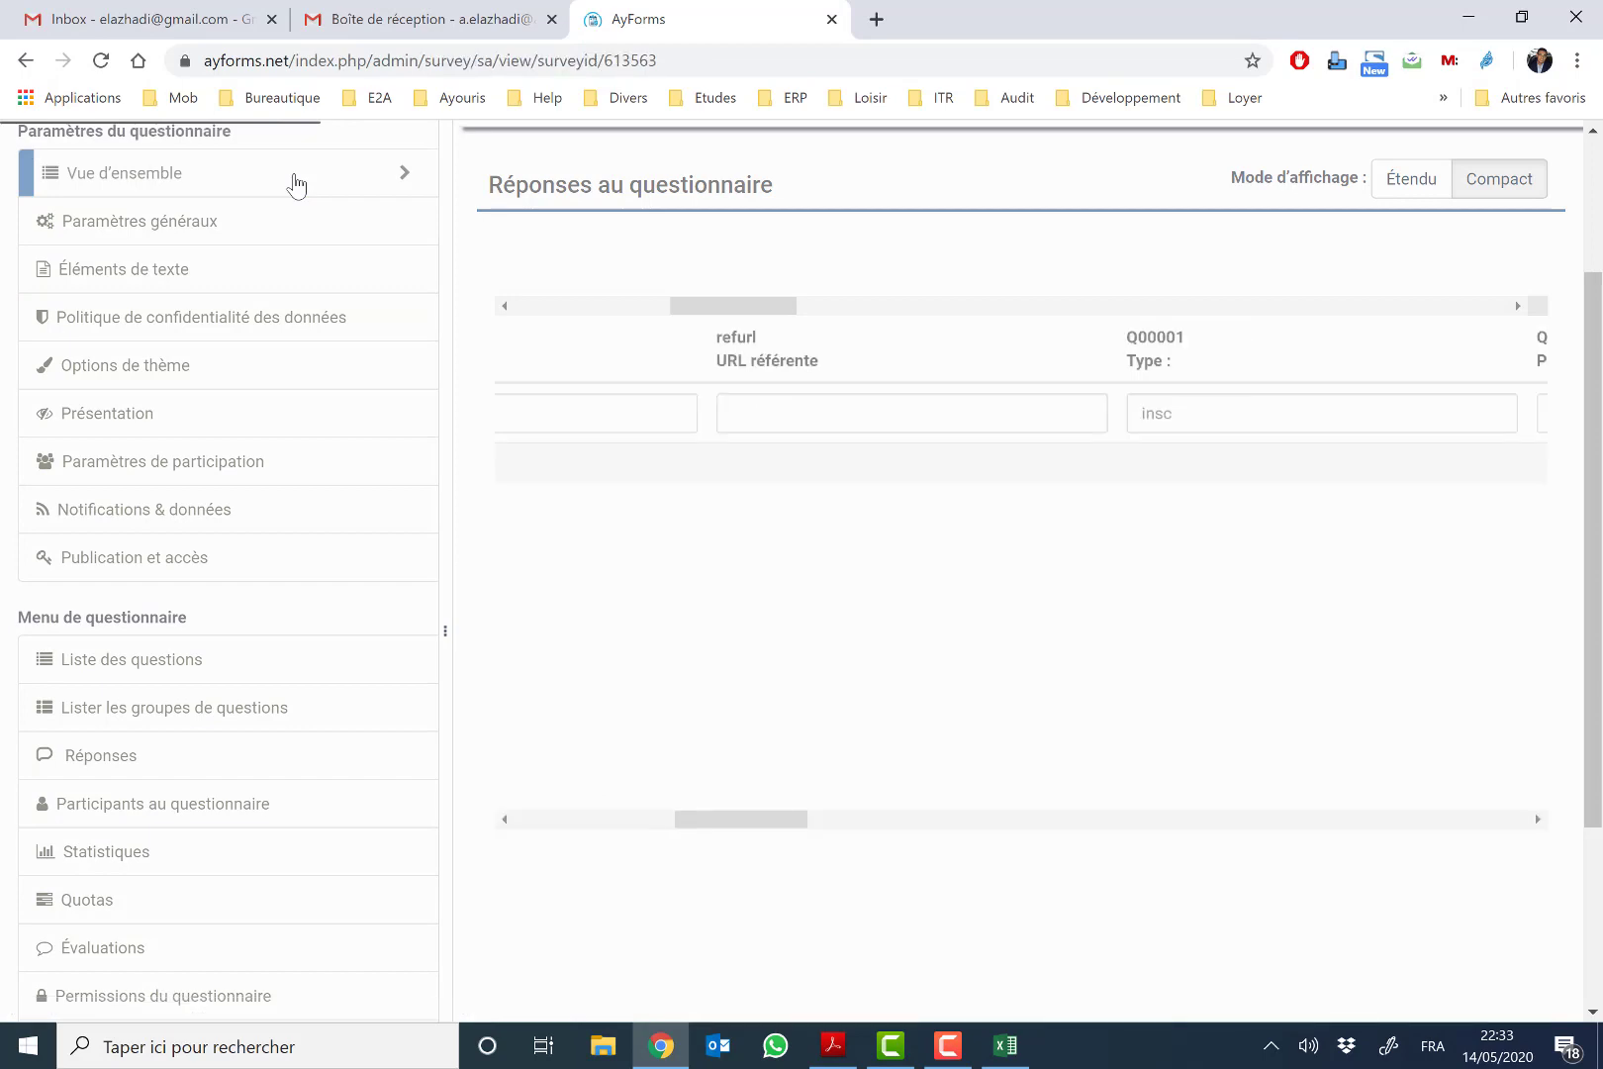
click(859, 278)
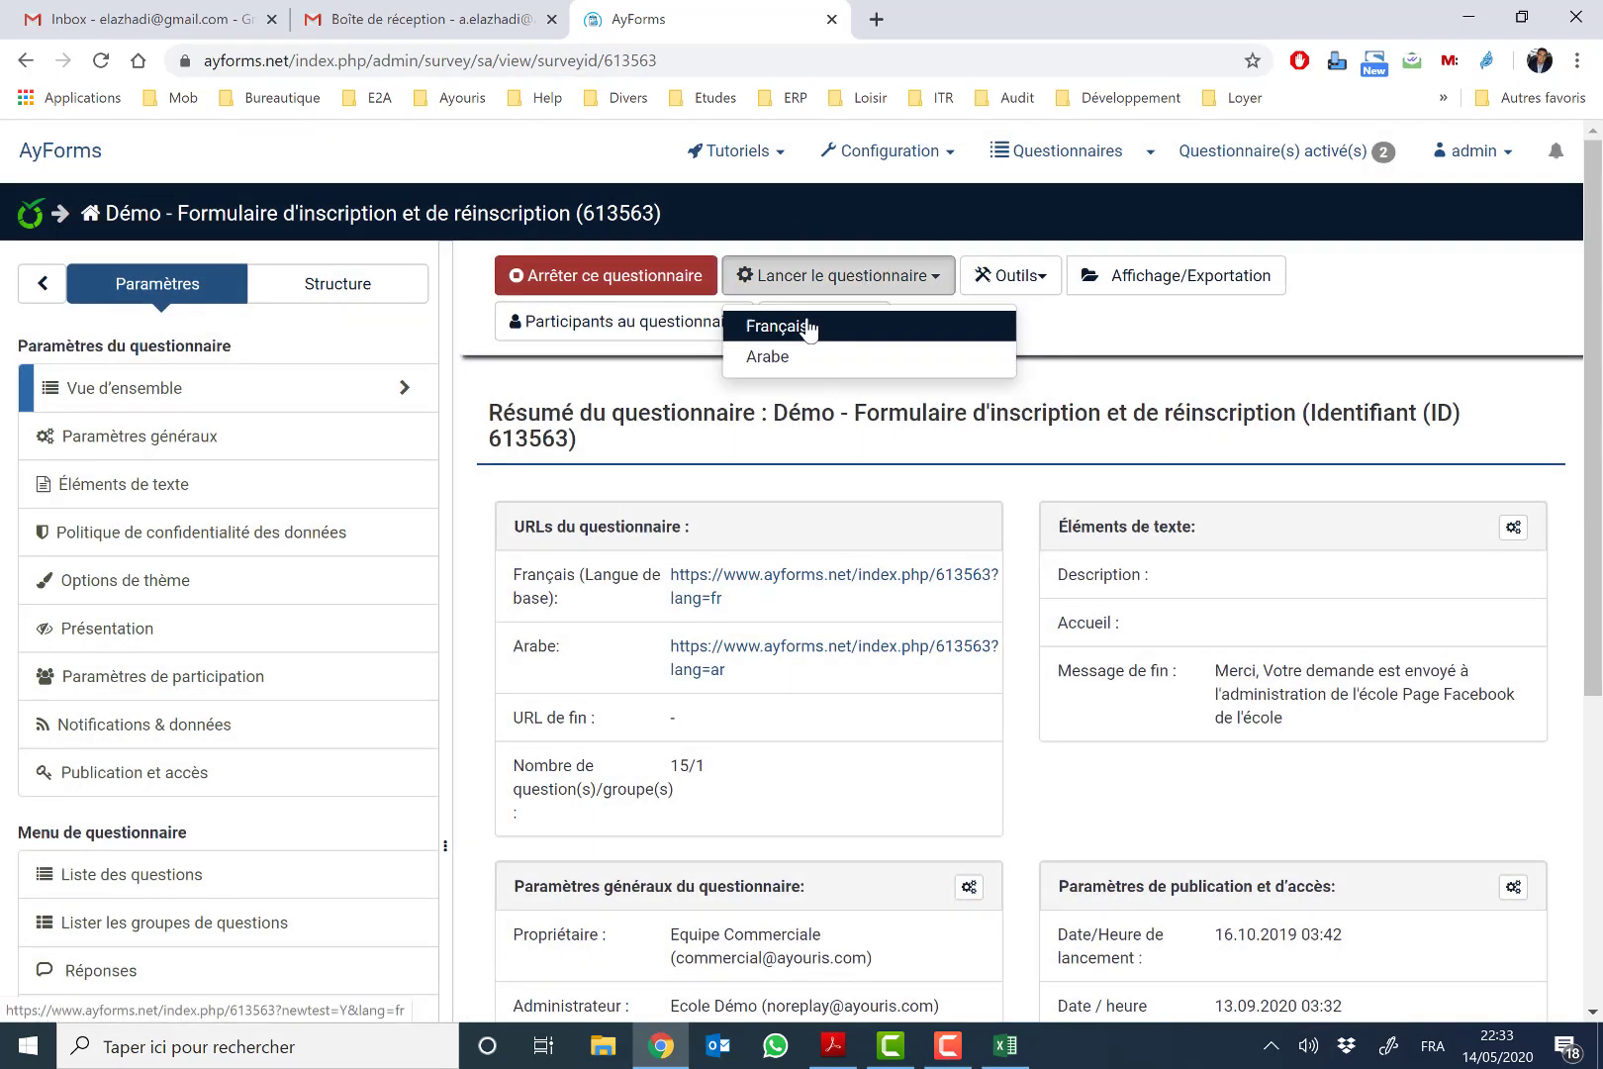
click(809, 327)
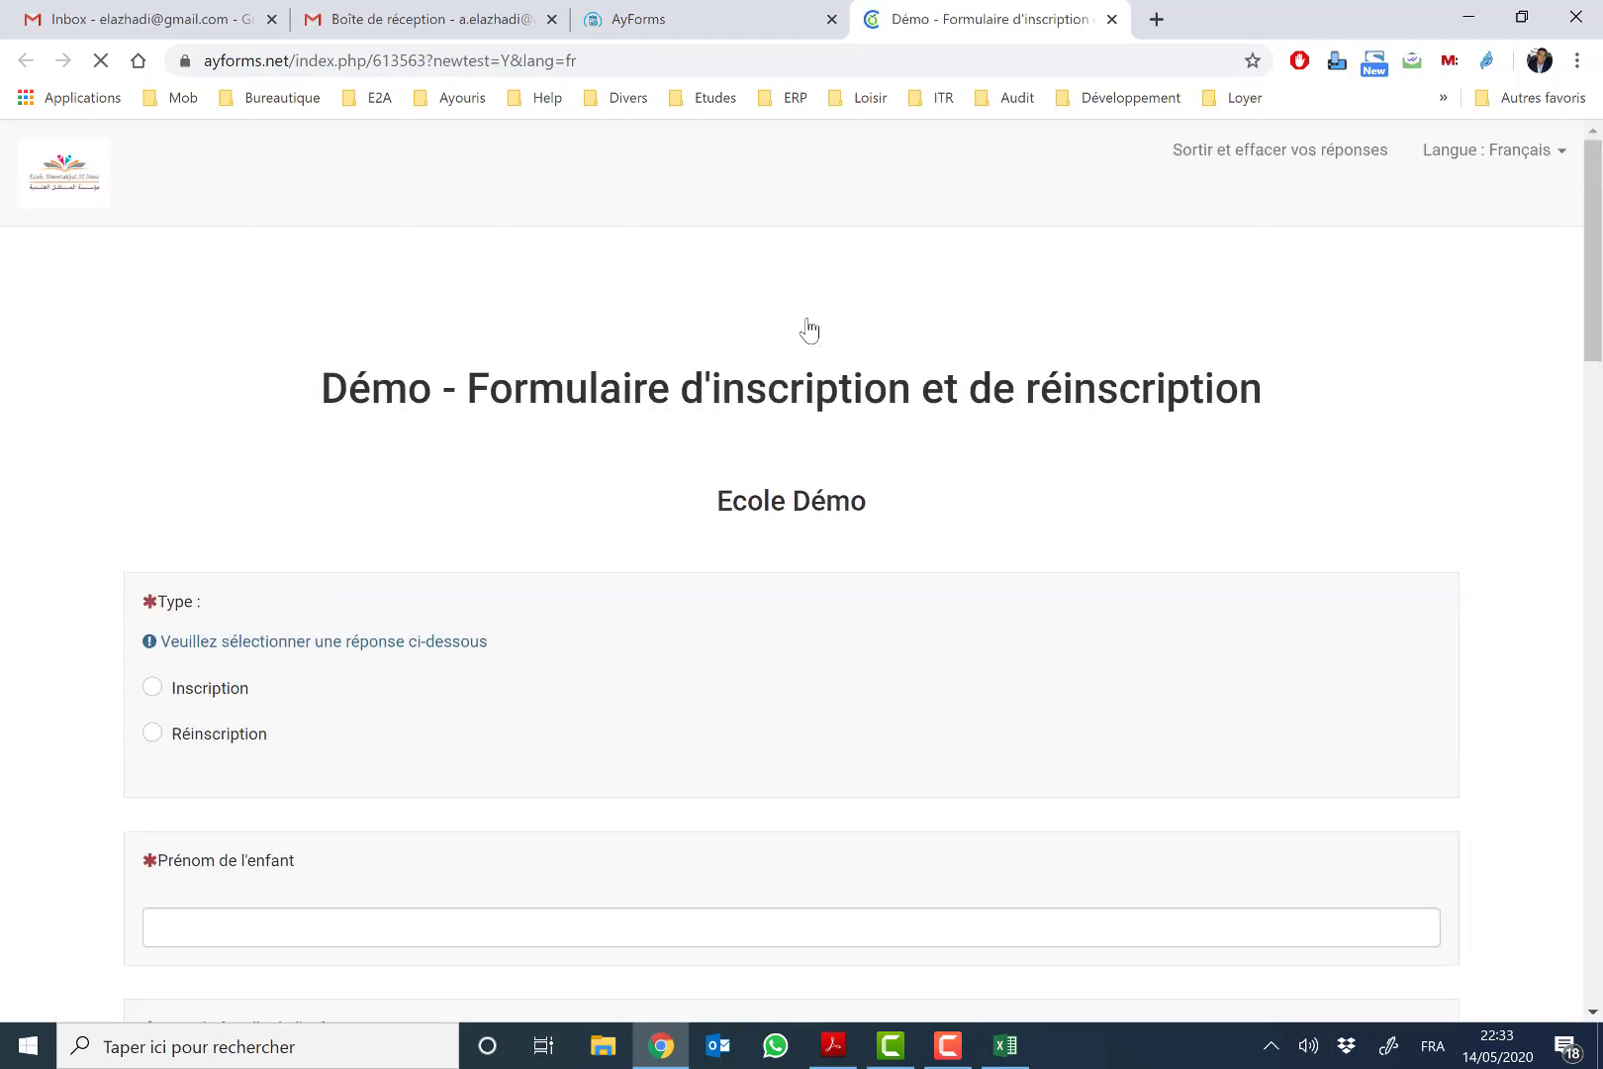
mouse_move(1596, 226)
mouse_down()
mouse_move(1600, 275)
mouse_move(1600, 238)
mouse_move(1600, 253)
mouse_up()
scroll(792, 609, down, 2)
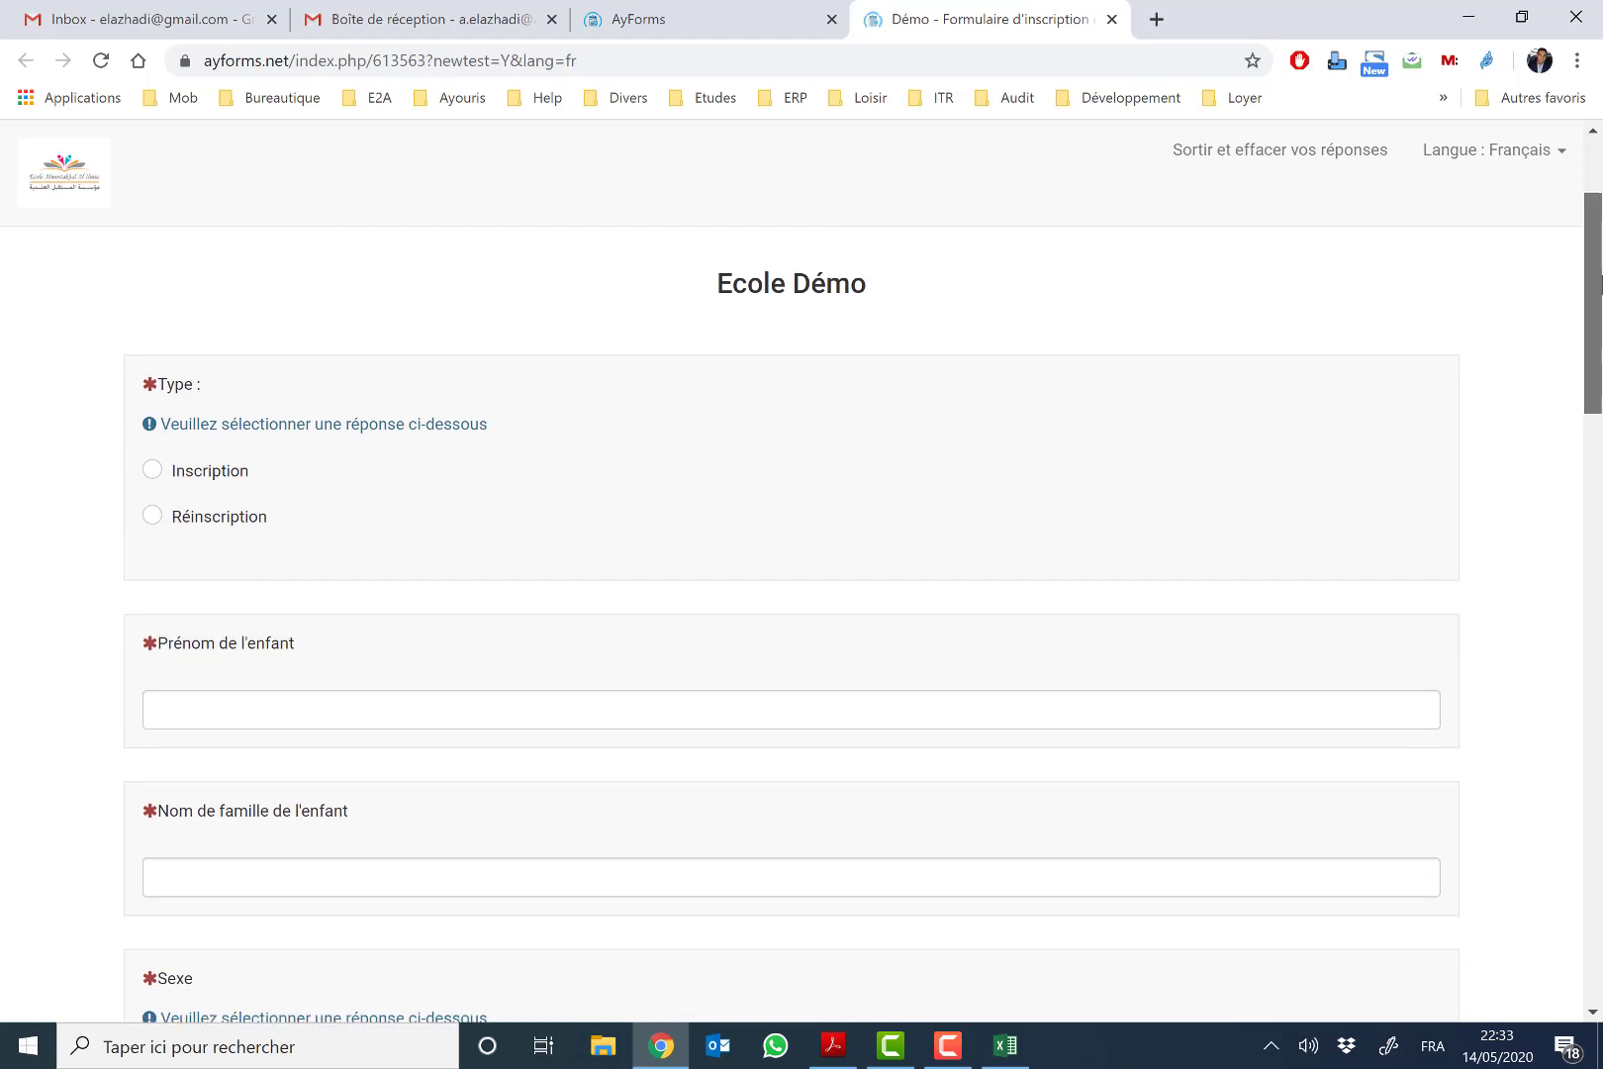
Step: Switch the form's language to Arabic and look through its questions and the 2020/2021 level options
scroll(1598, 265, up, 4)
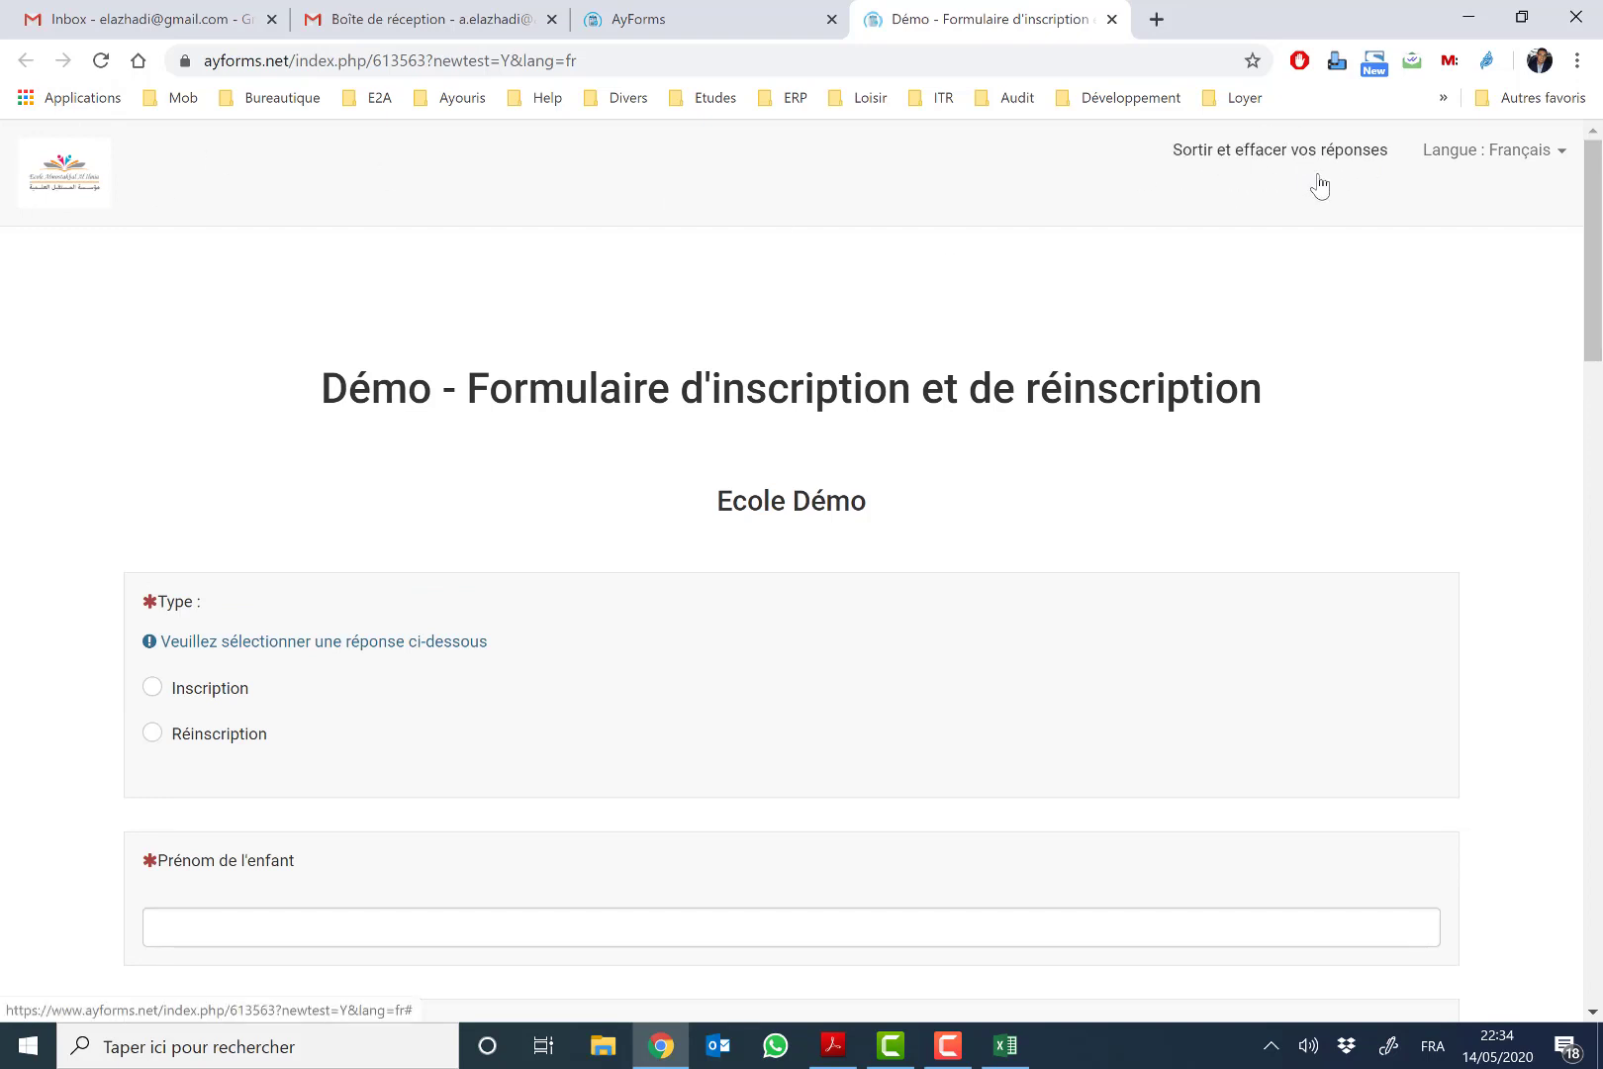
click(1504, 161)
click(1436, 202)
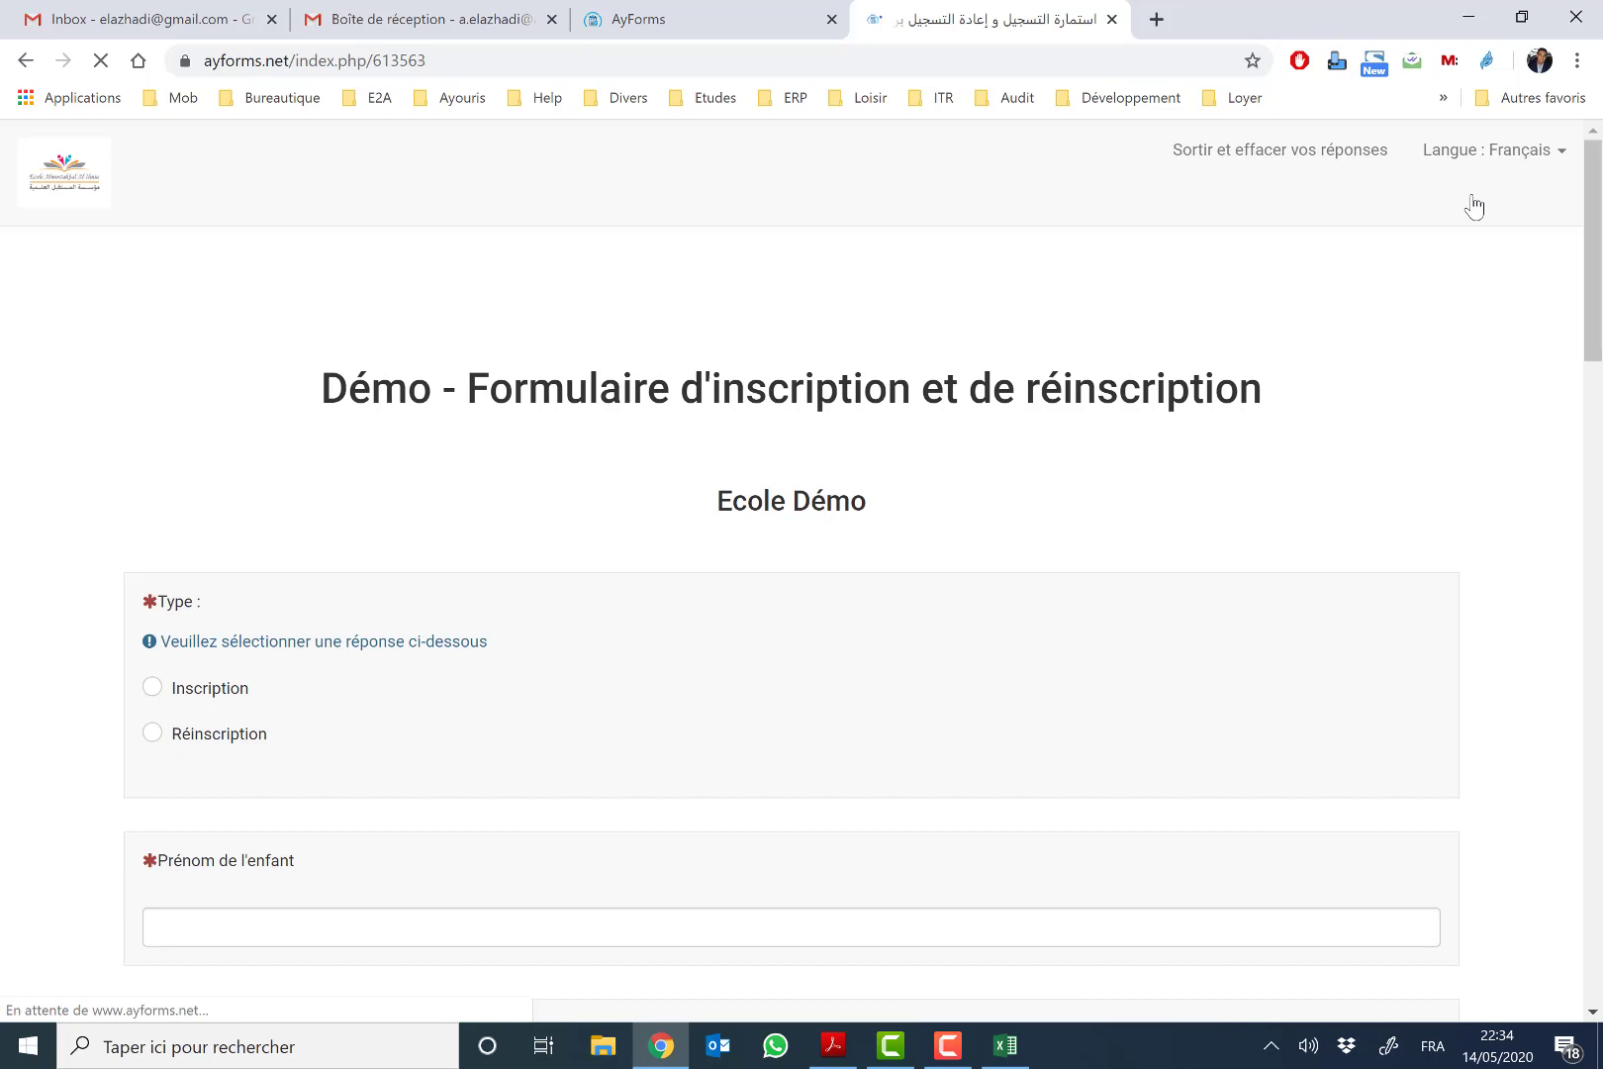
scroll(1443, 258, down, 3)
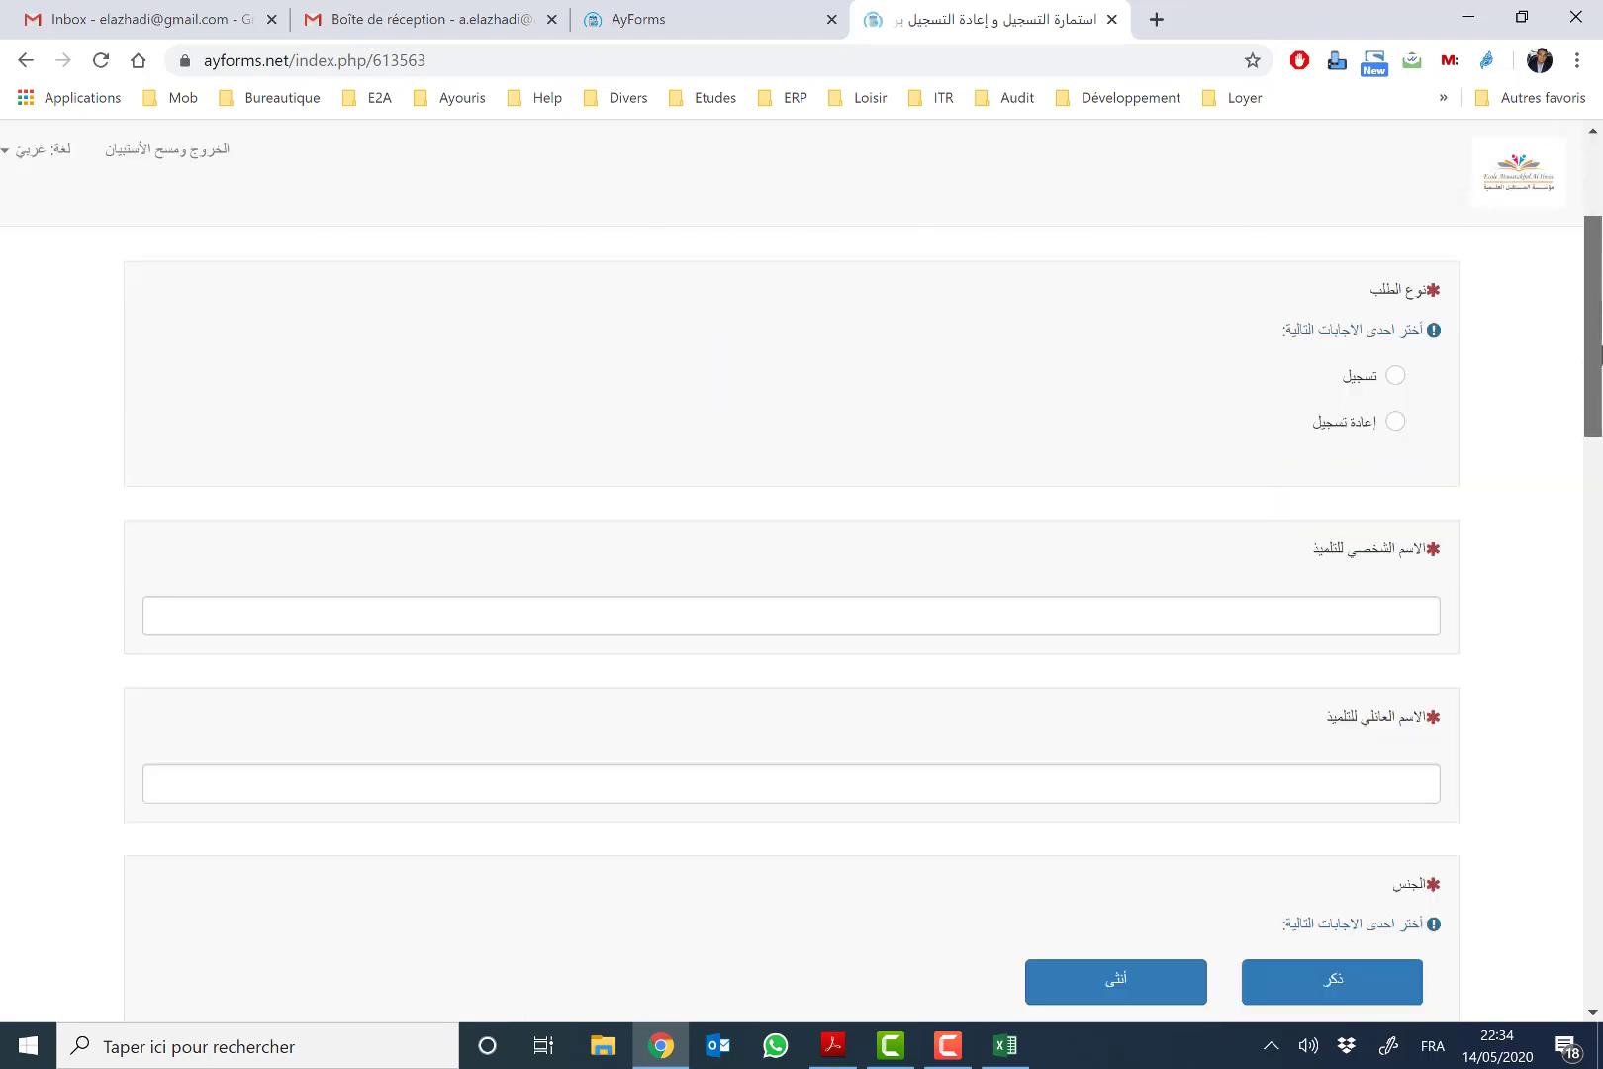
drag(1600, 351, 1601, 574)
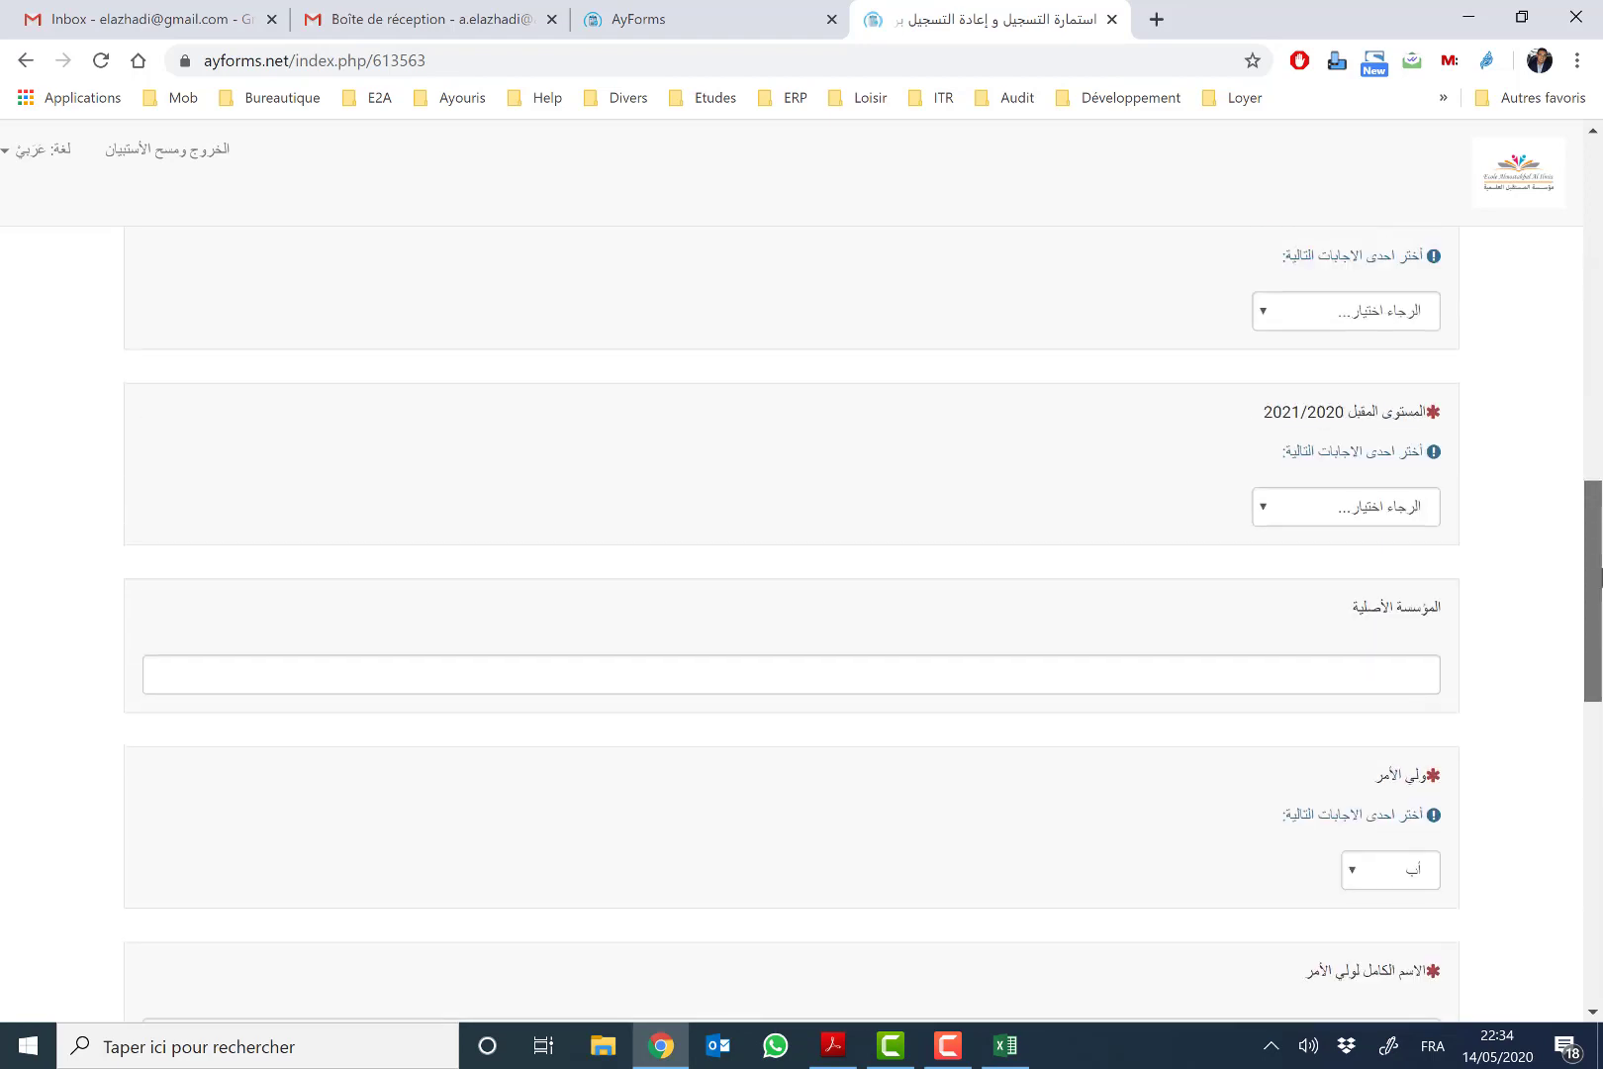
click(1375, 508)
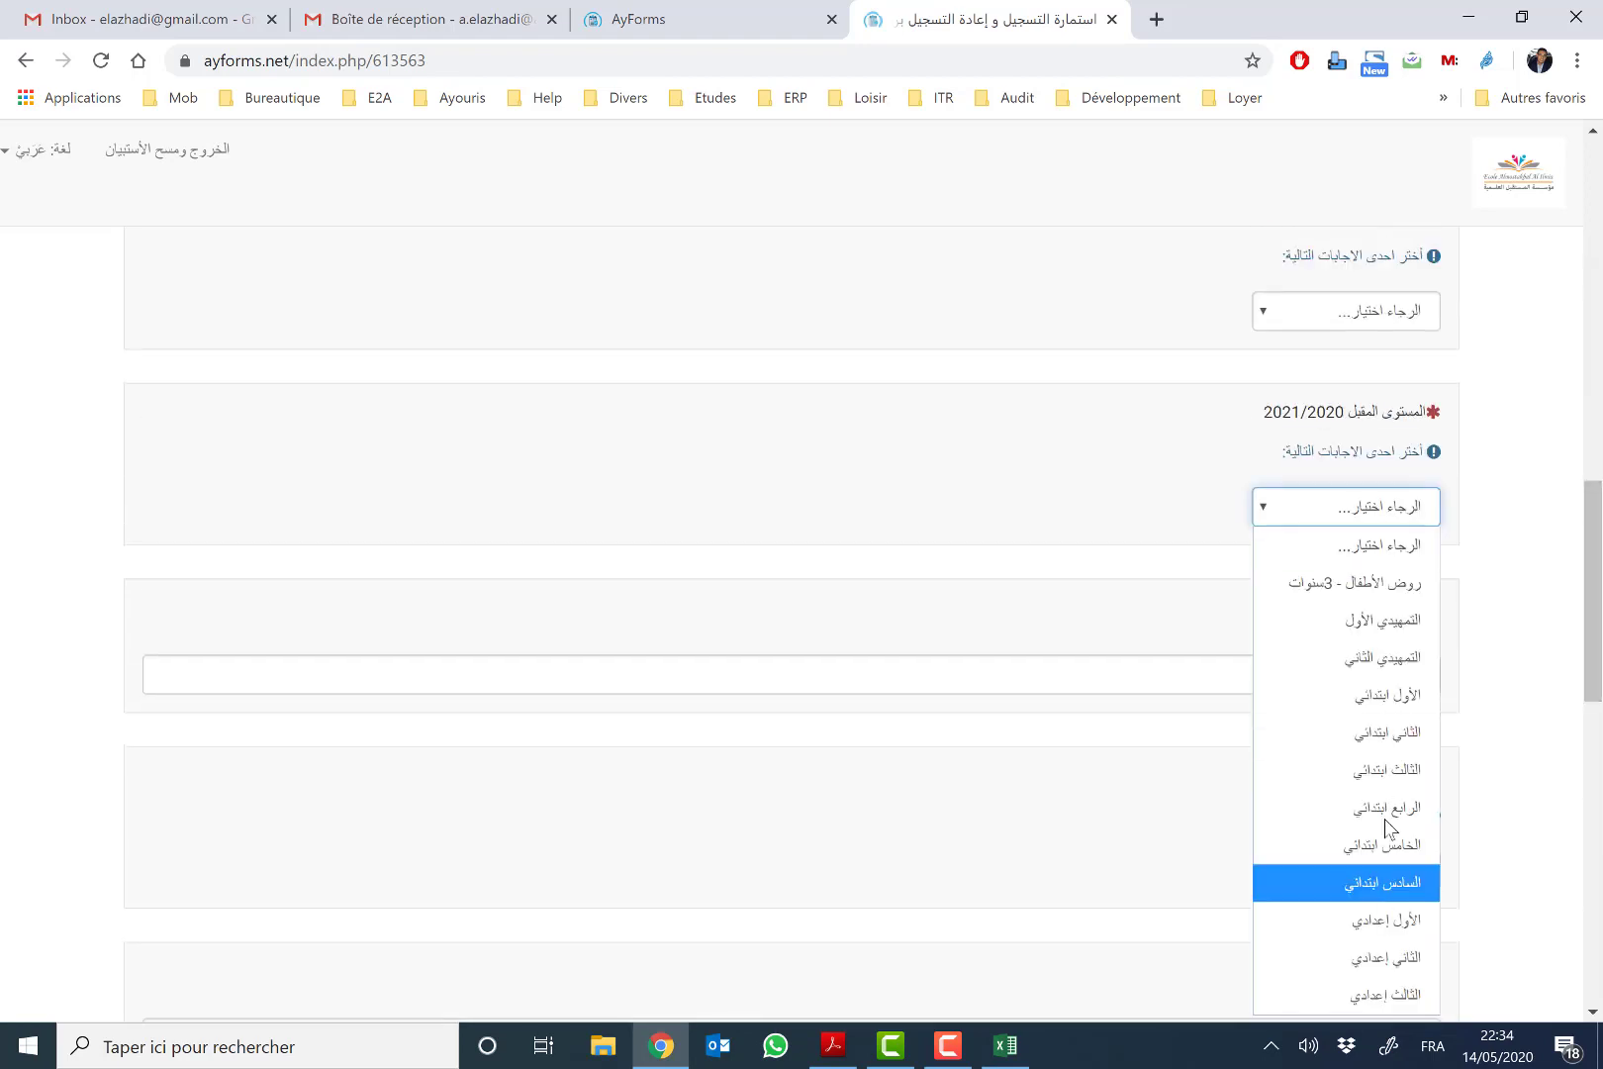
drag(1585, 568, 1594, 249)
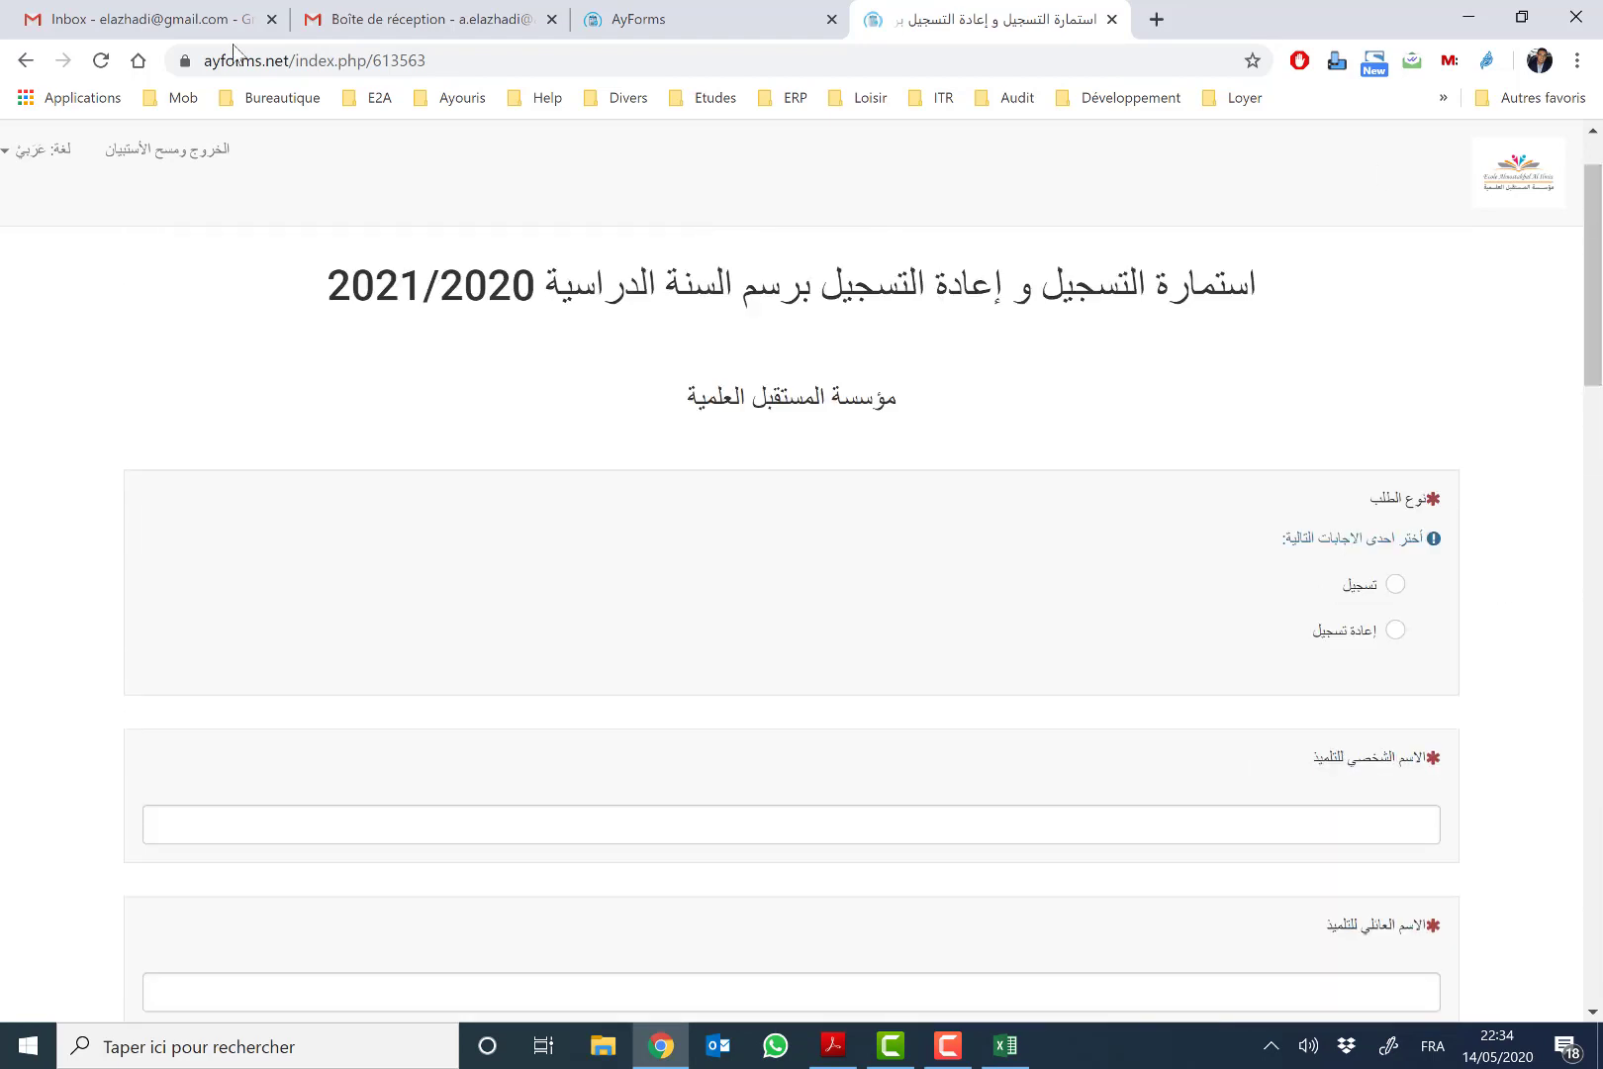
Step: Switch the form back to Français and choose Inscription as the request type
click(30, 156)
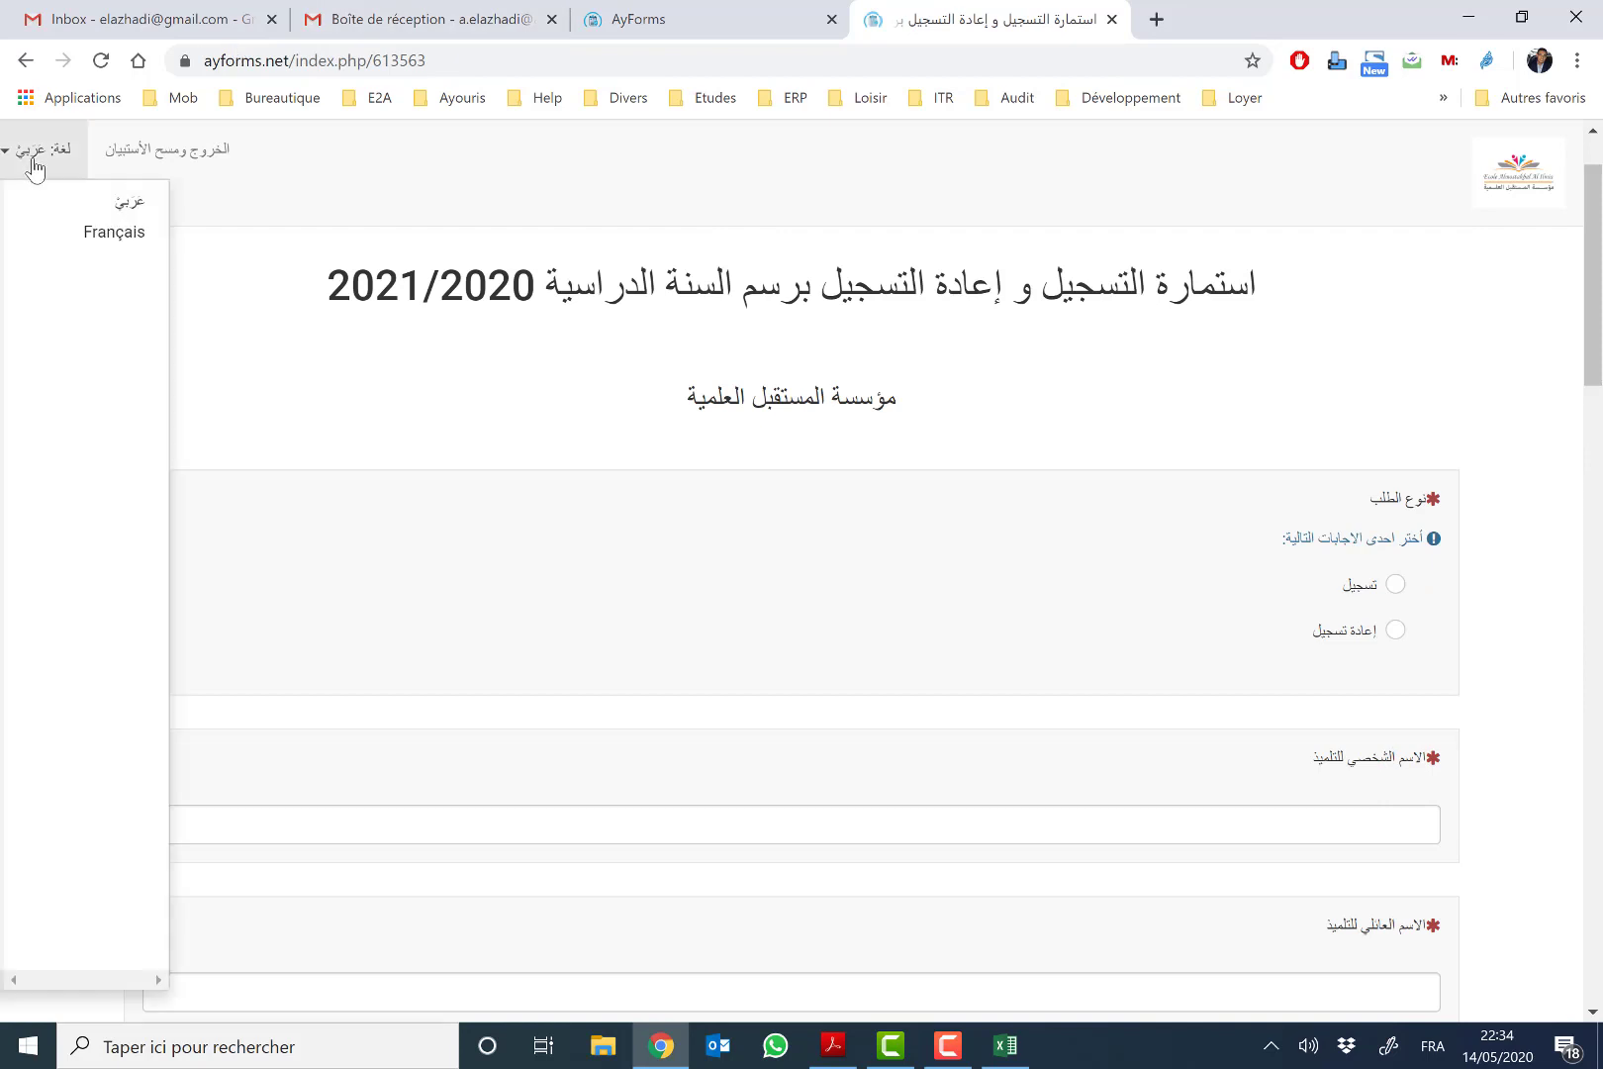
click(102, 236)
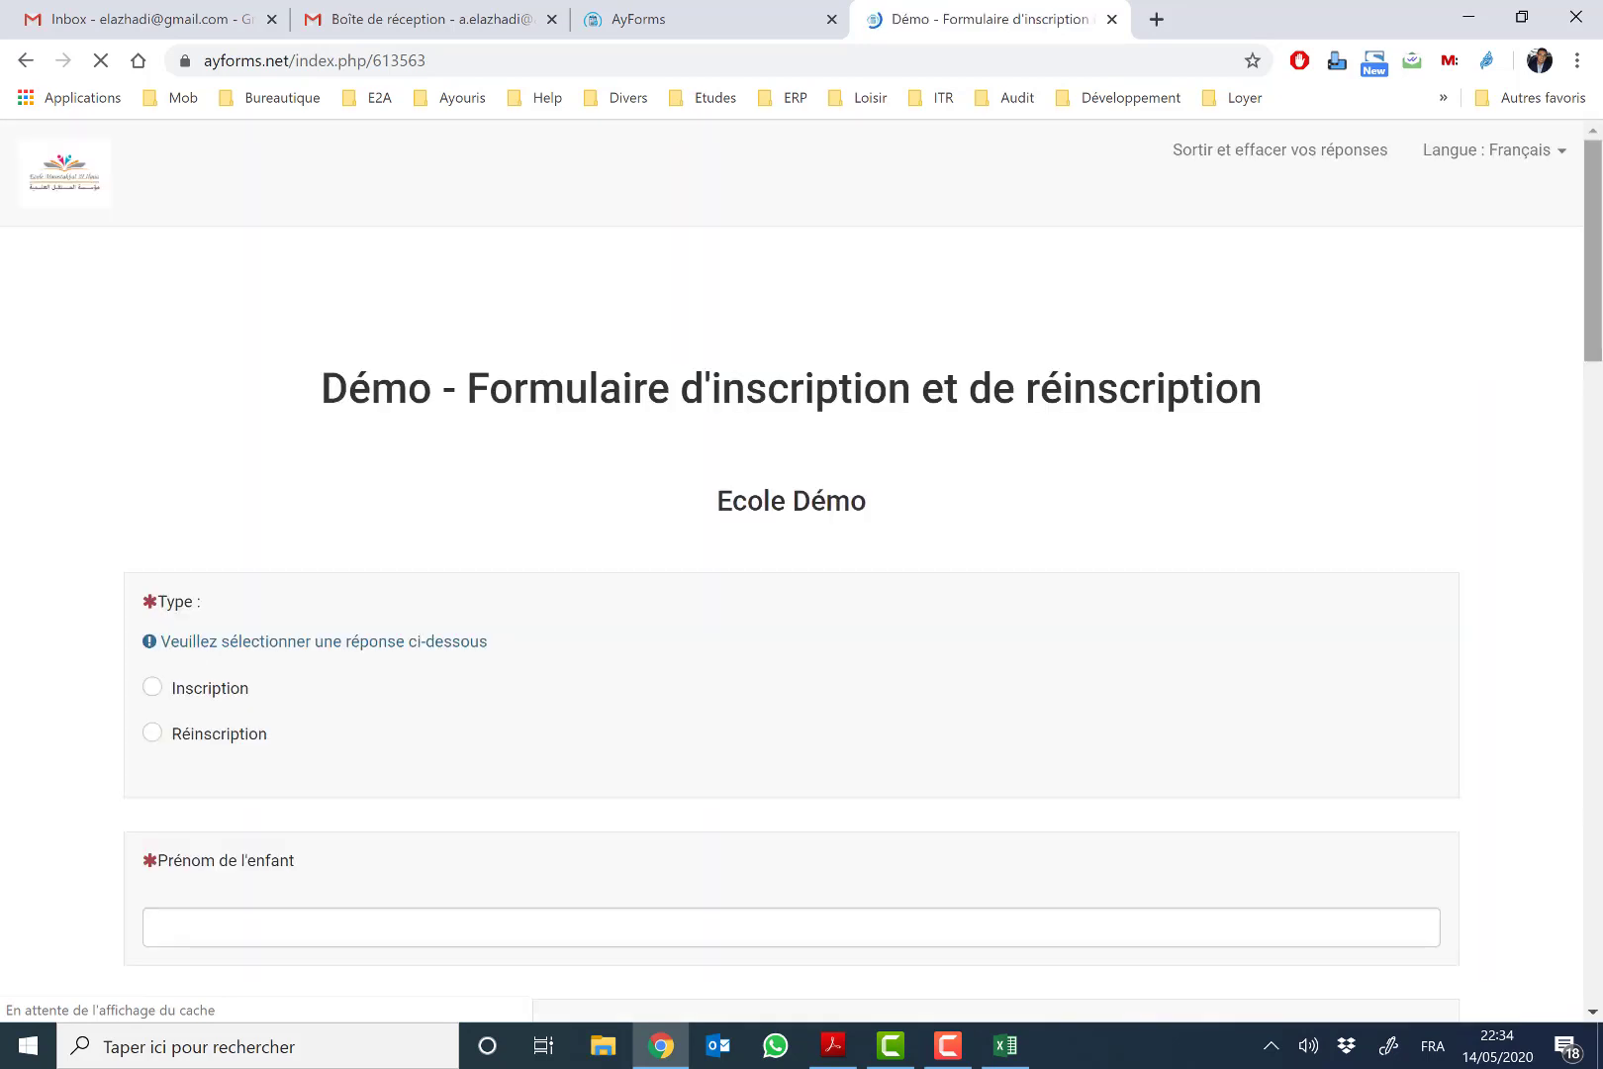
click(185, 692)
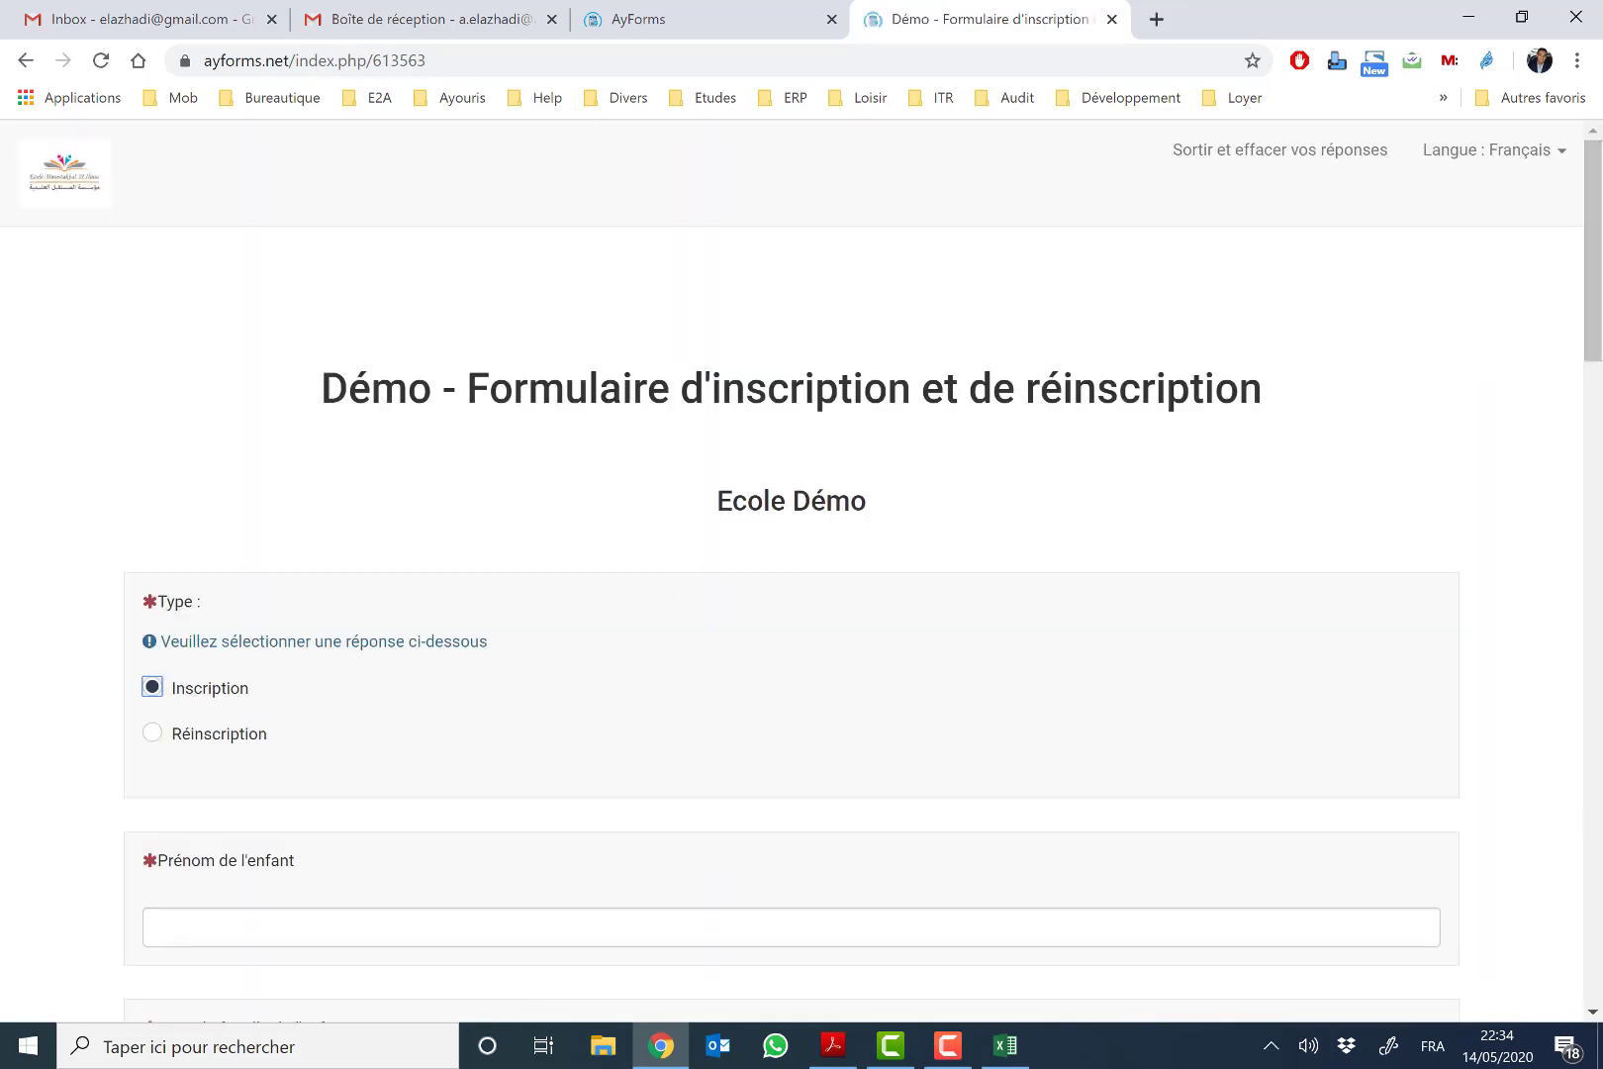
Step: Enter the child's first name and family name and choose Garçon as the sex
scroll(1410, 424, down, 4)
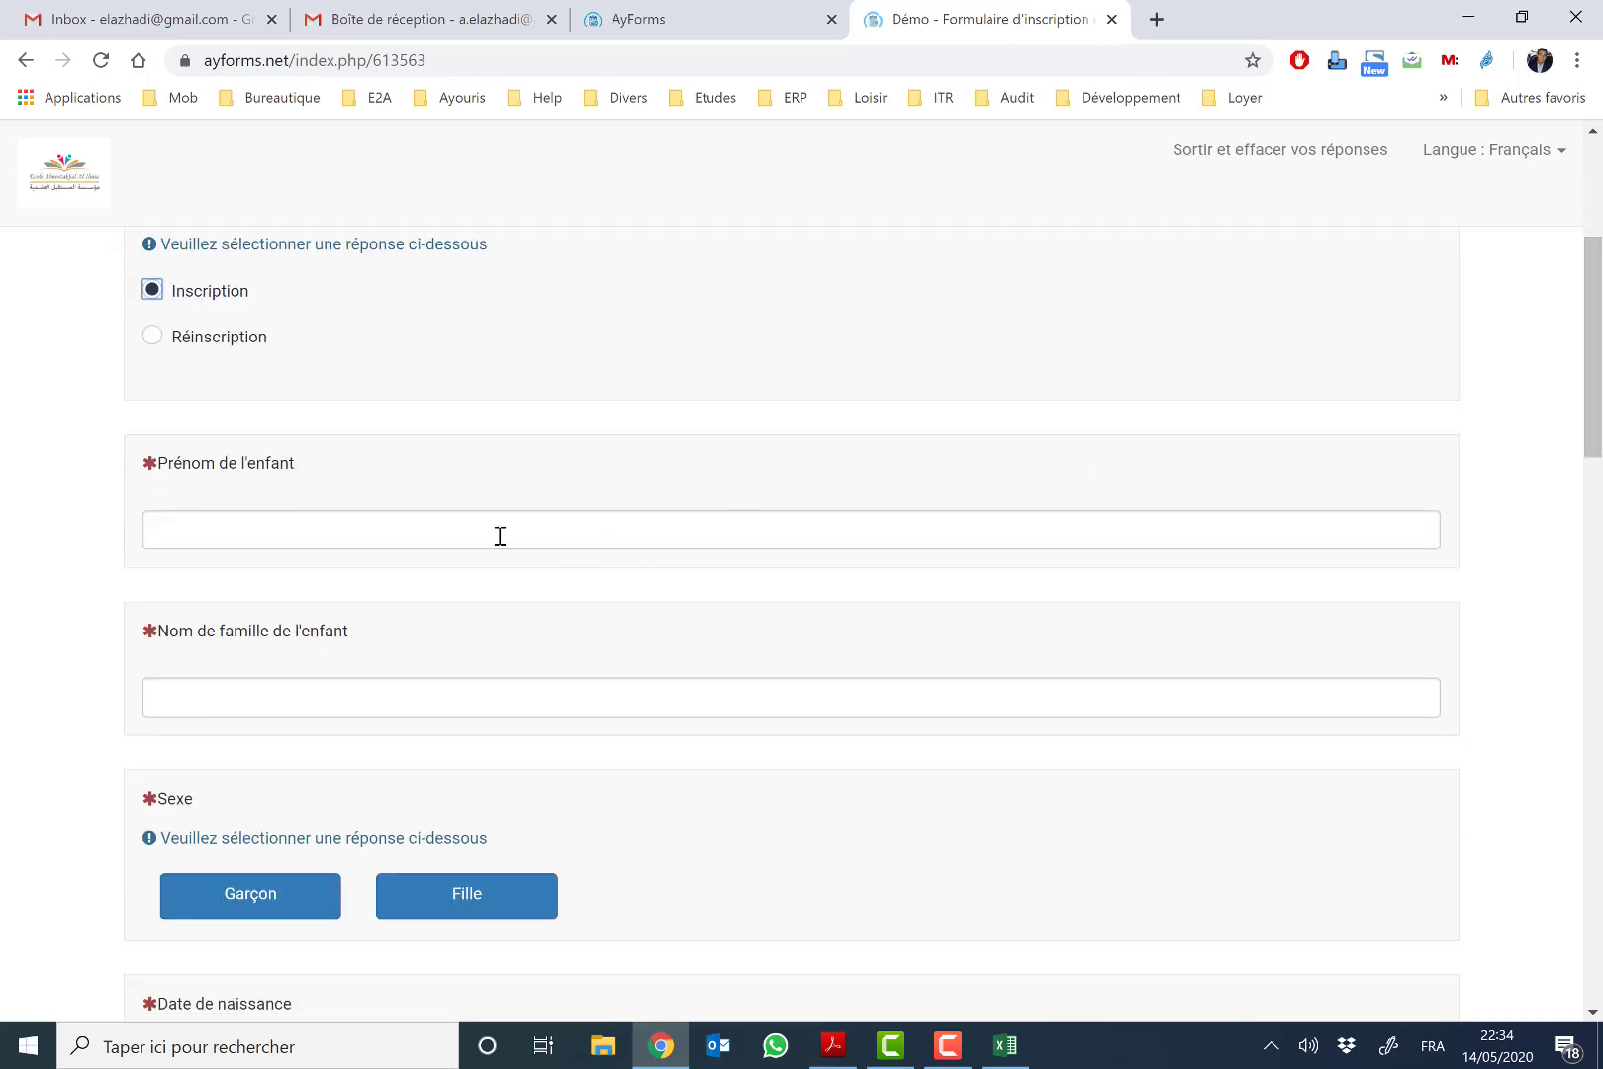
click(496, 533)
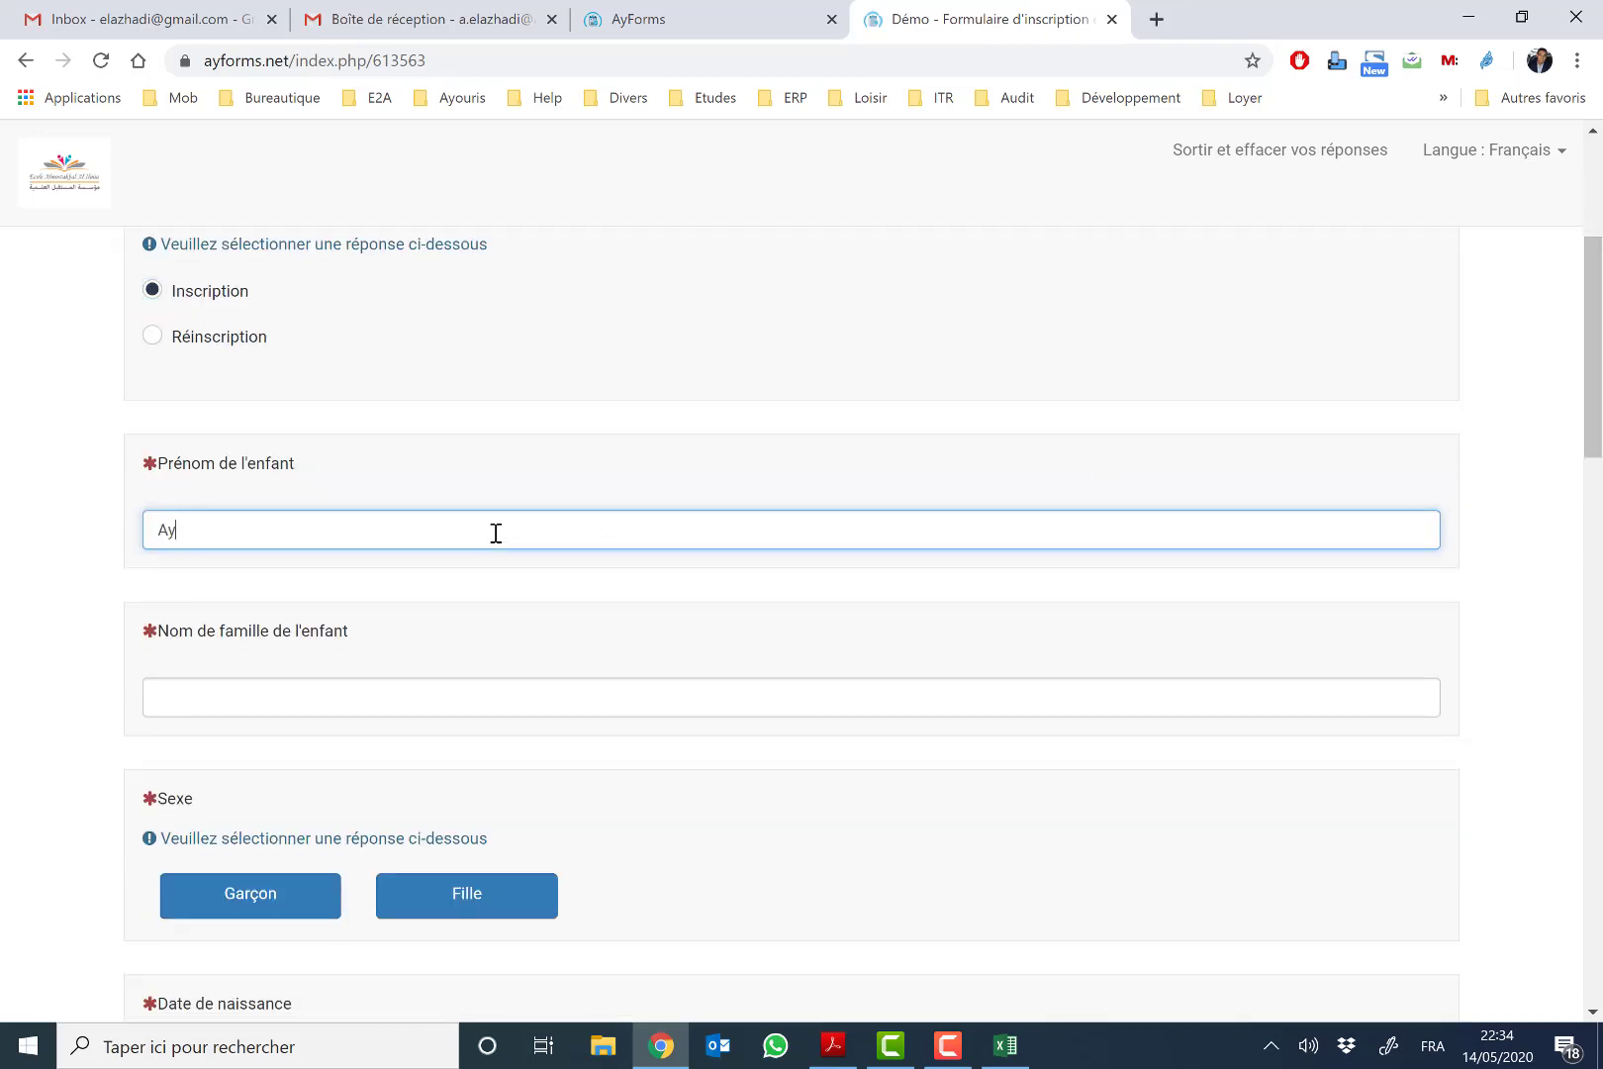
key(Tab)
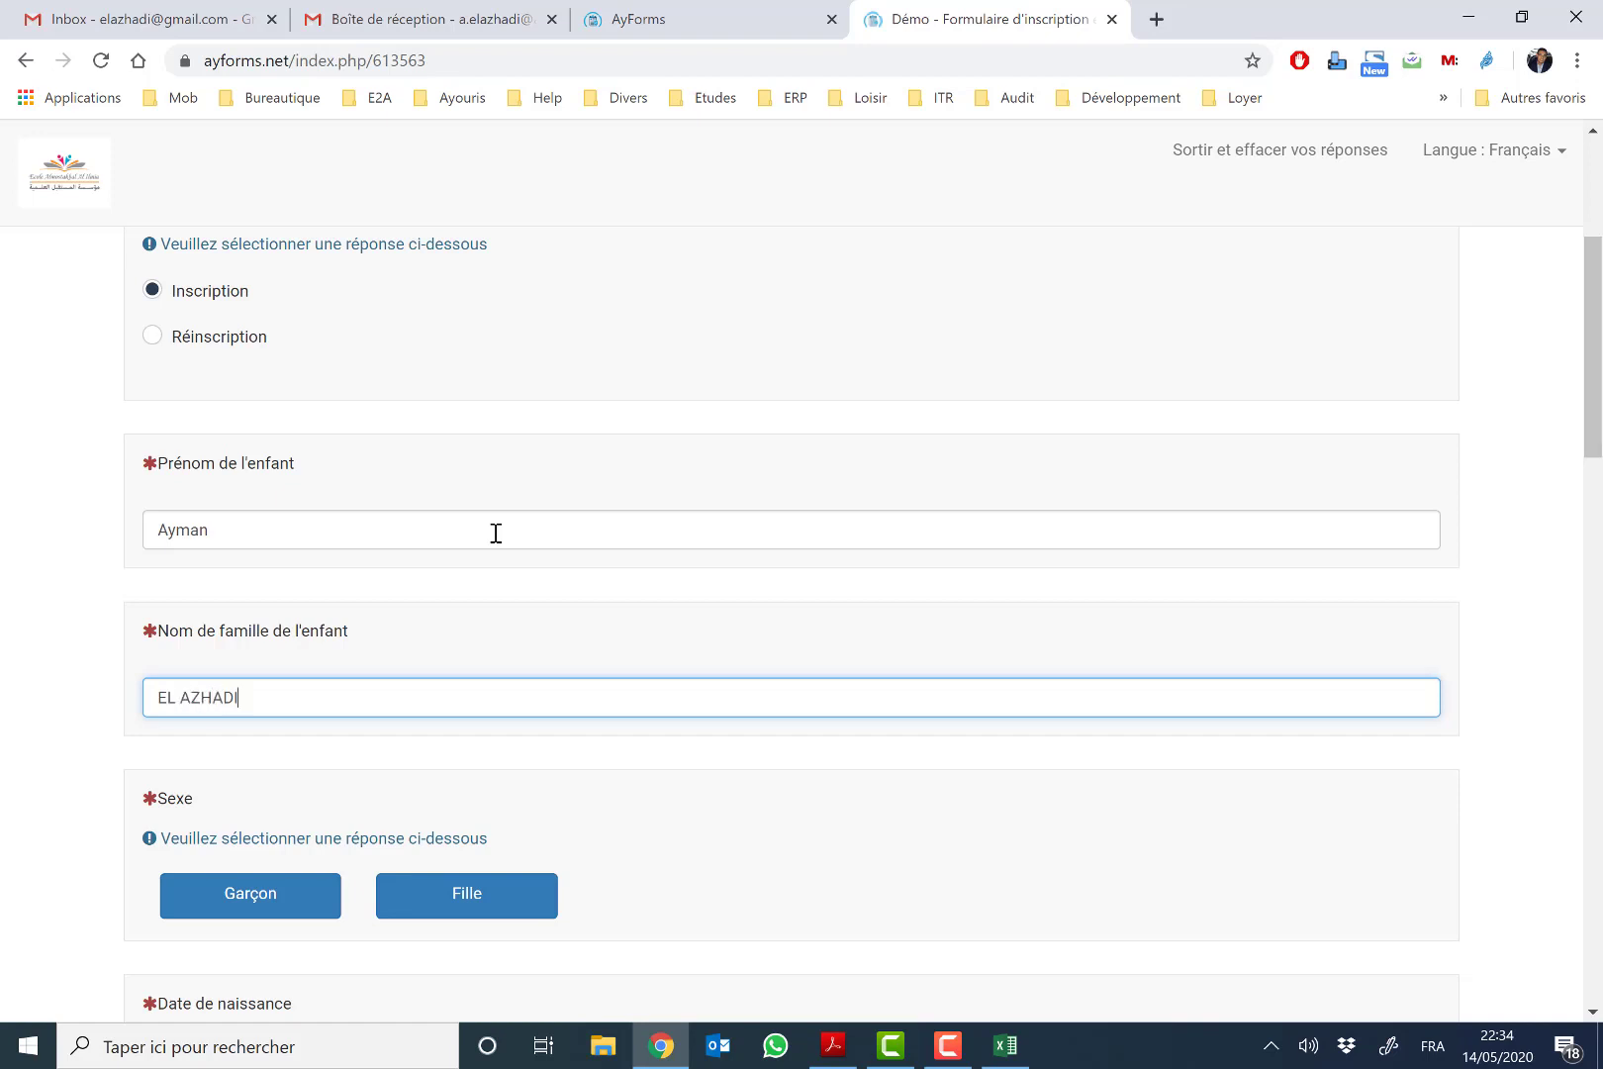
click(270, 891)
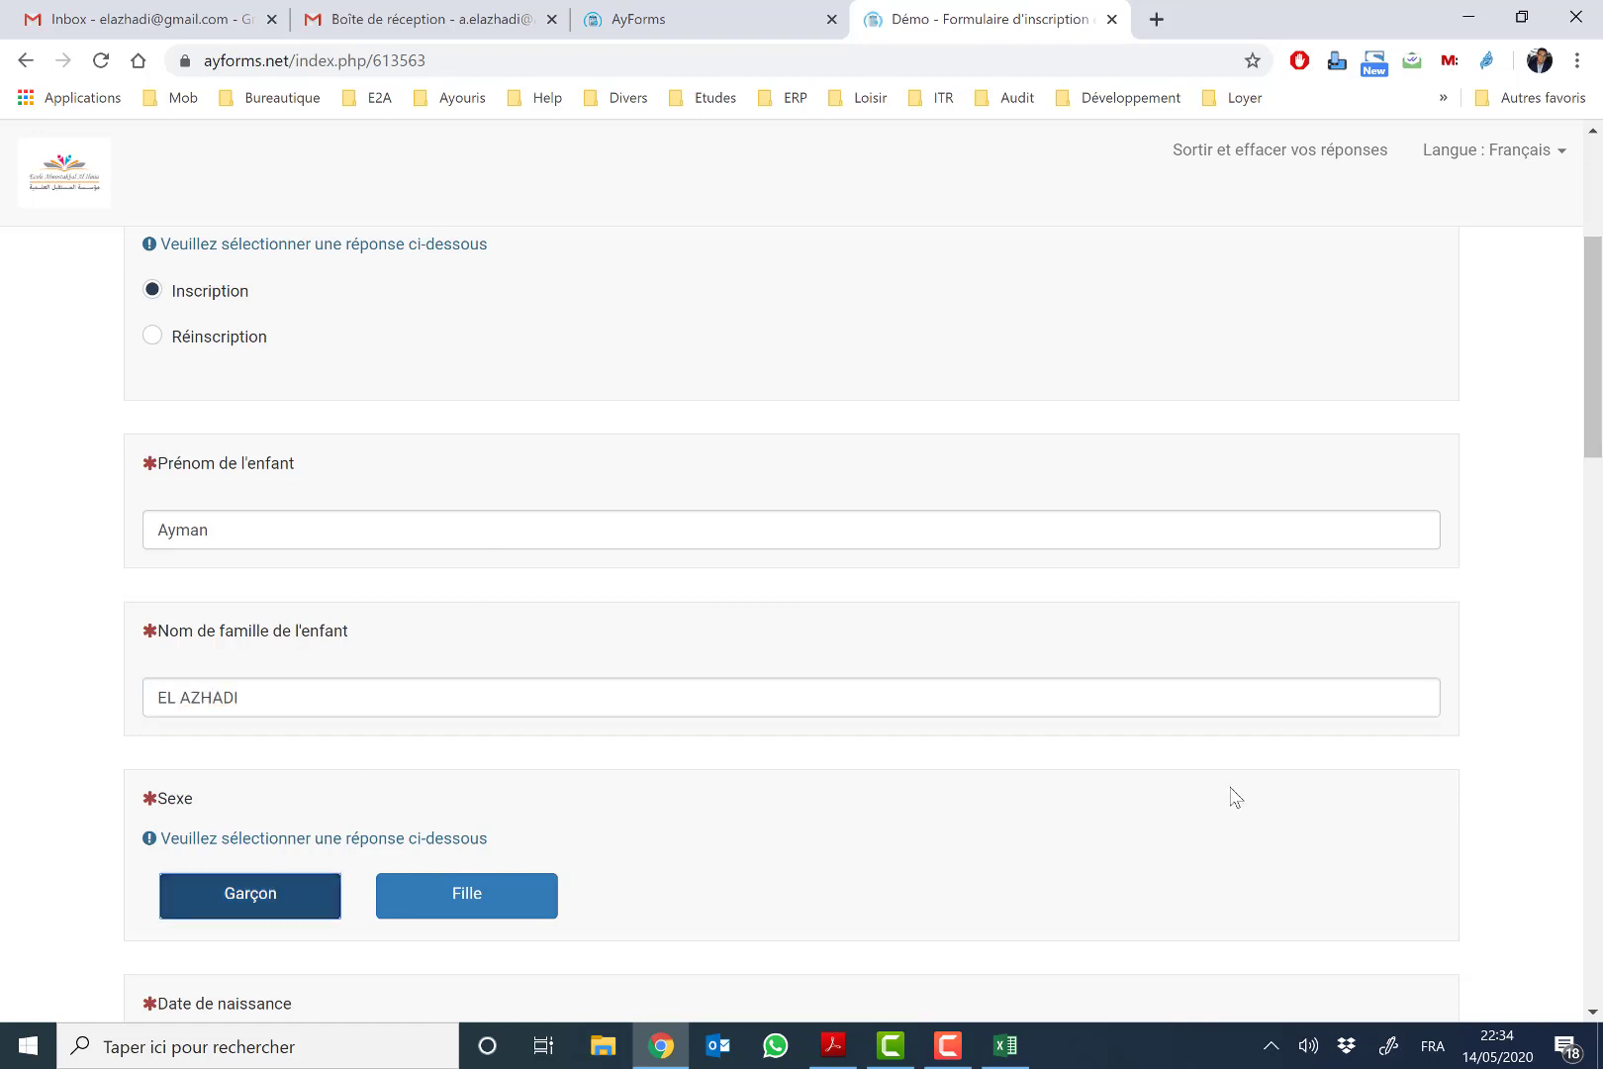
Step: Fill in the child's date of birth, picking the day from the calendar and correcting the year
scroll(451, 621, down, 4)
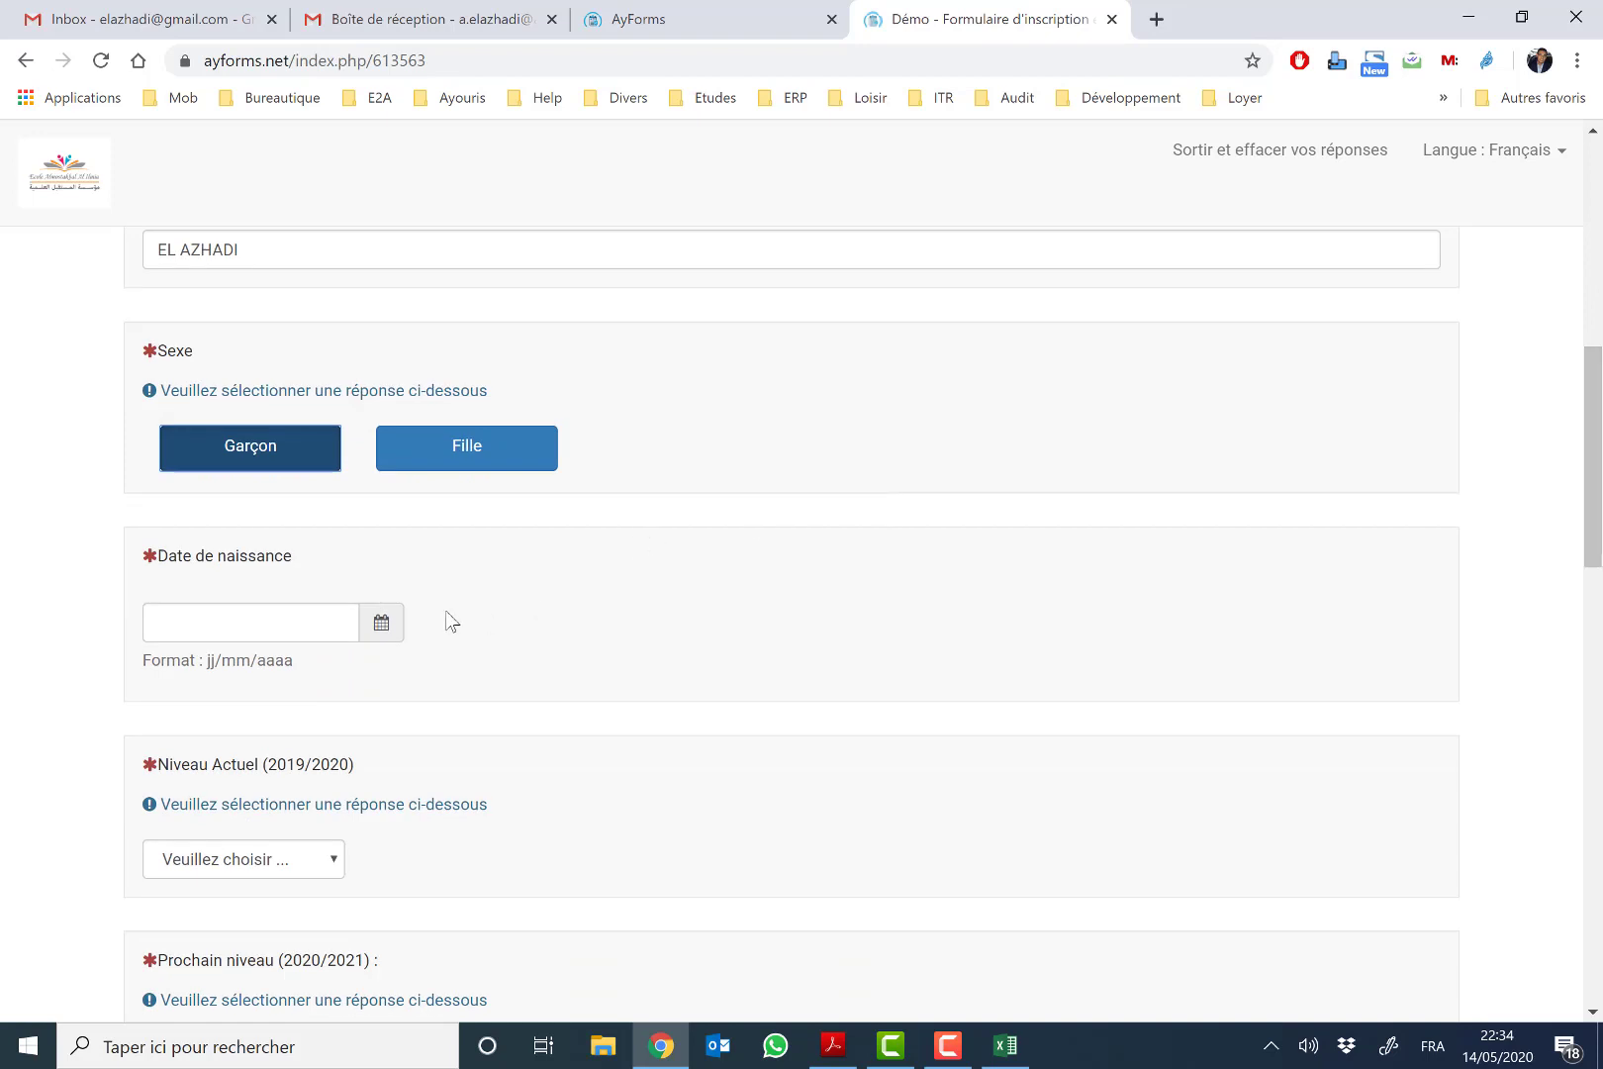
click(381, 623)
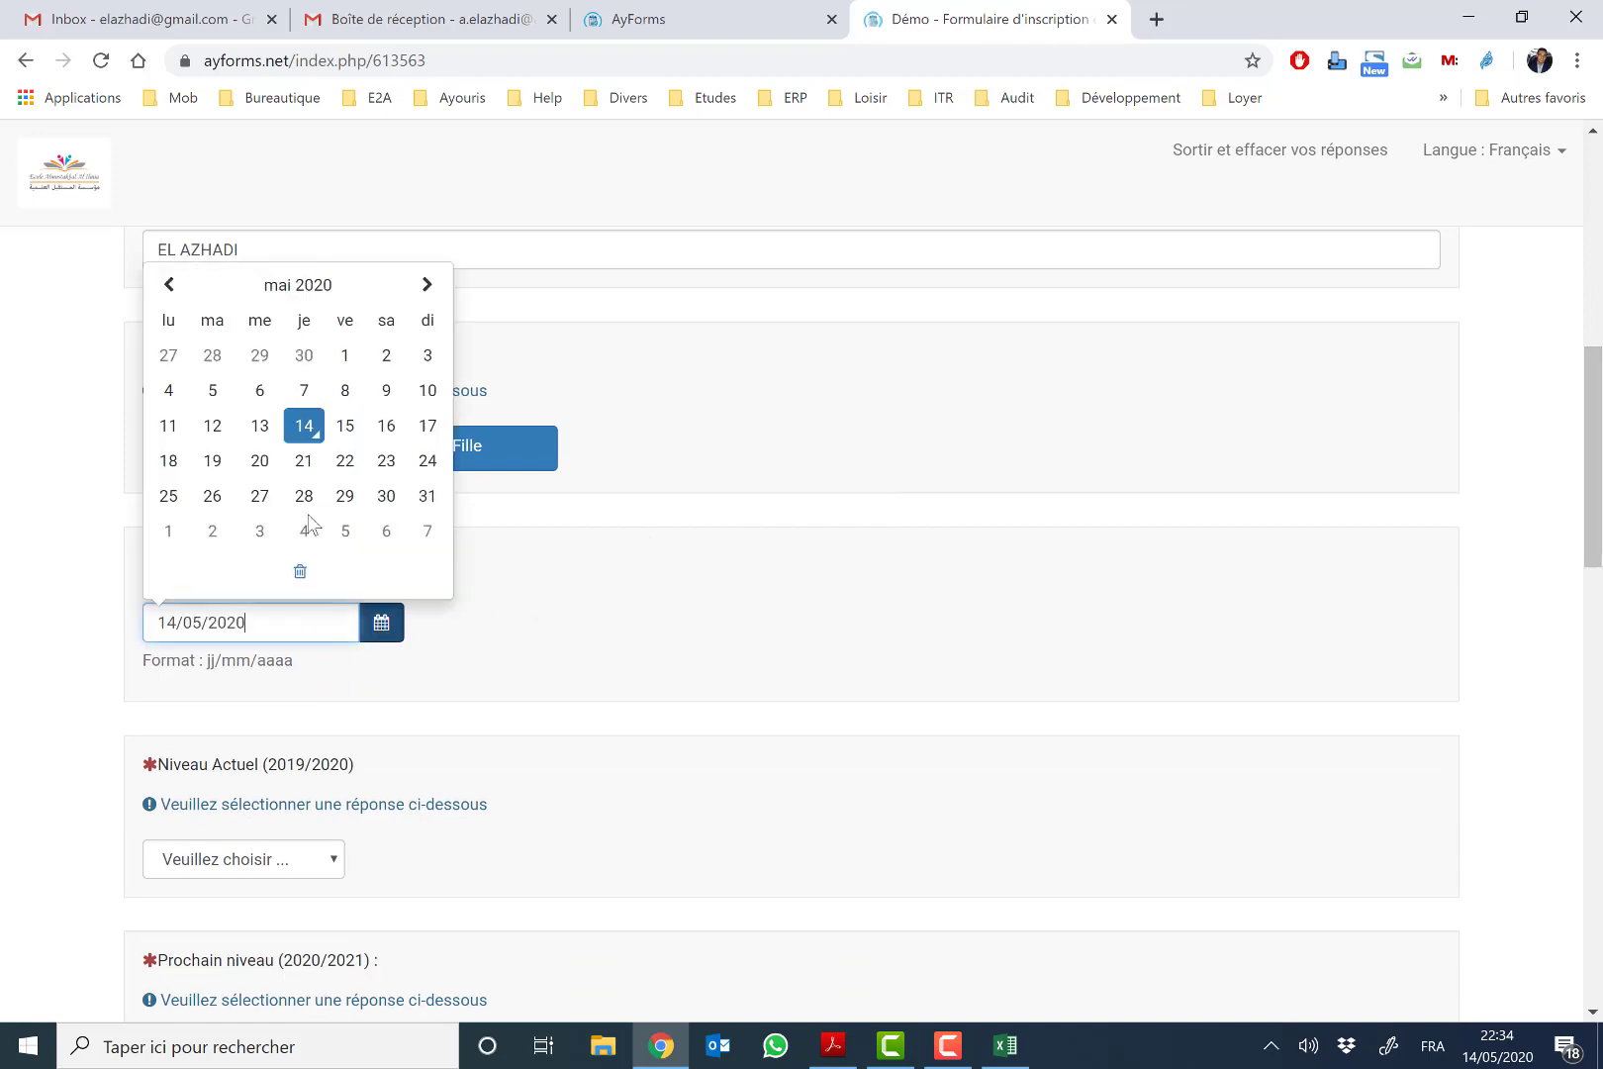
click(259, 460)
click(272, 613)
key(BackSpace)
key(BackSpace)
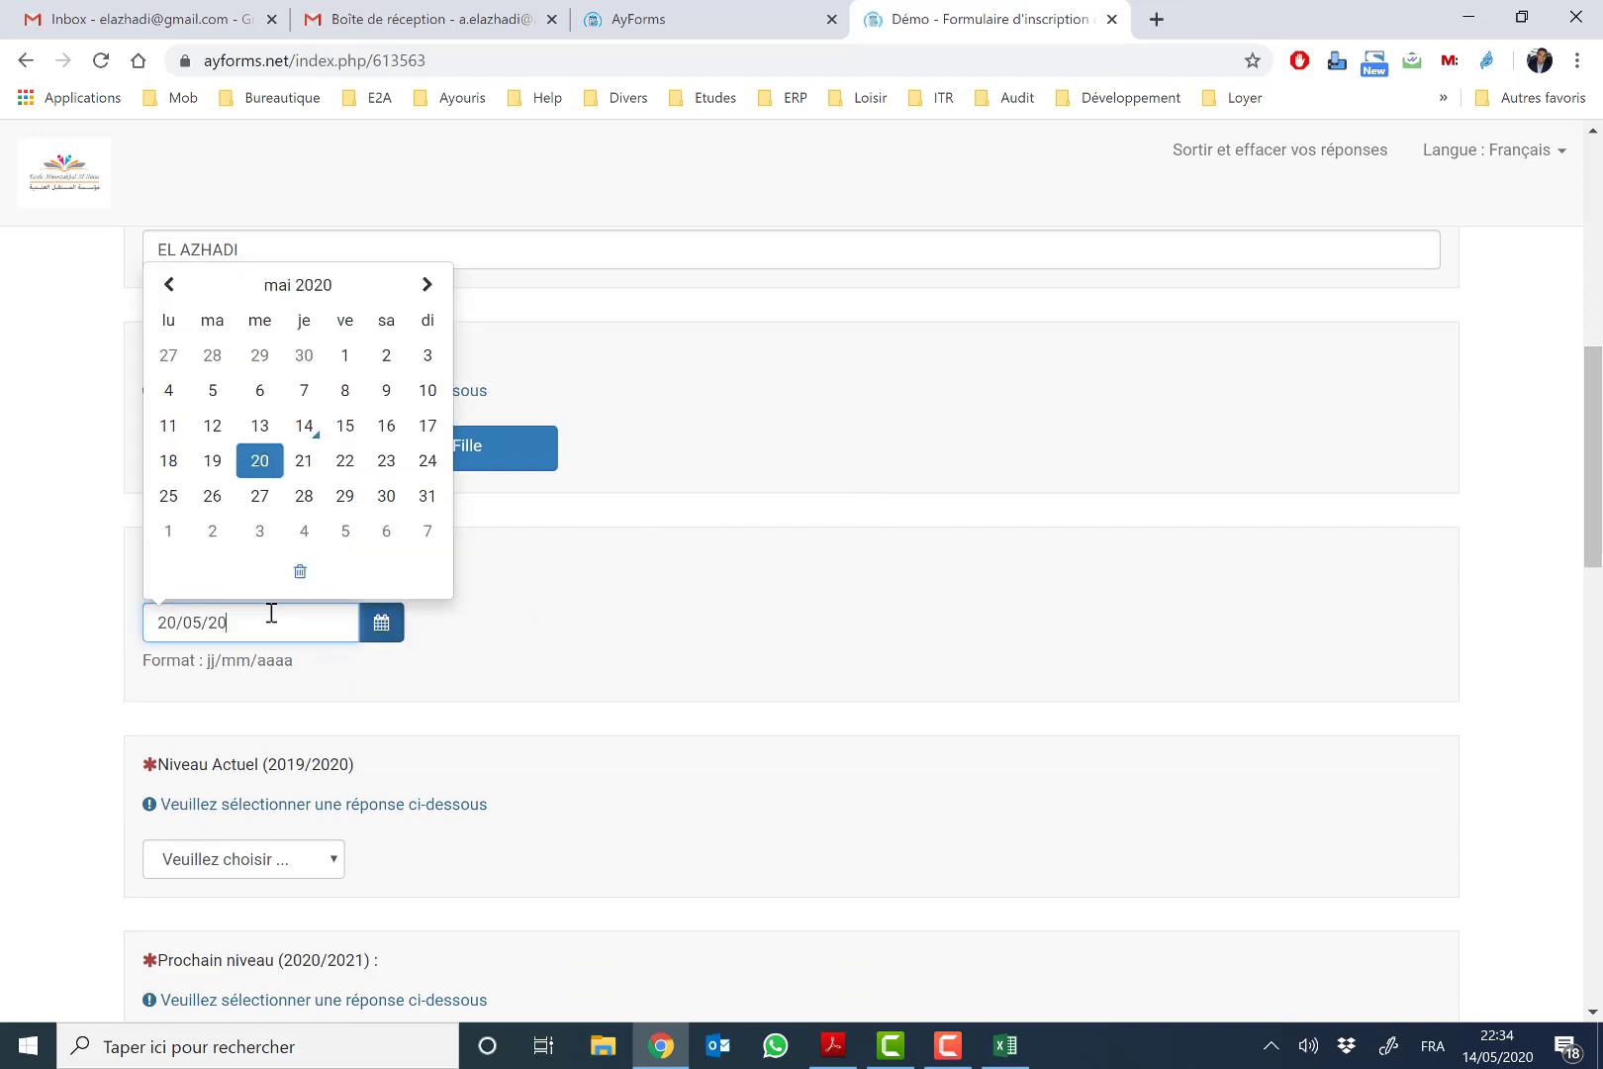
Step: Set the current level (2019/2020) to CE6 and the next level (2020/2021) to 1ère année collège
click(274, 859)
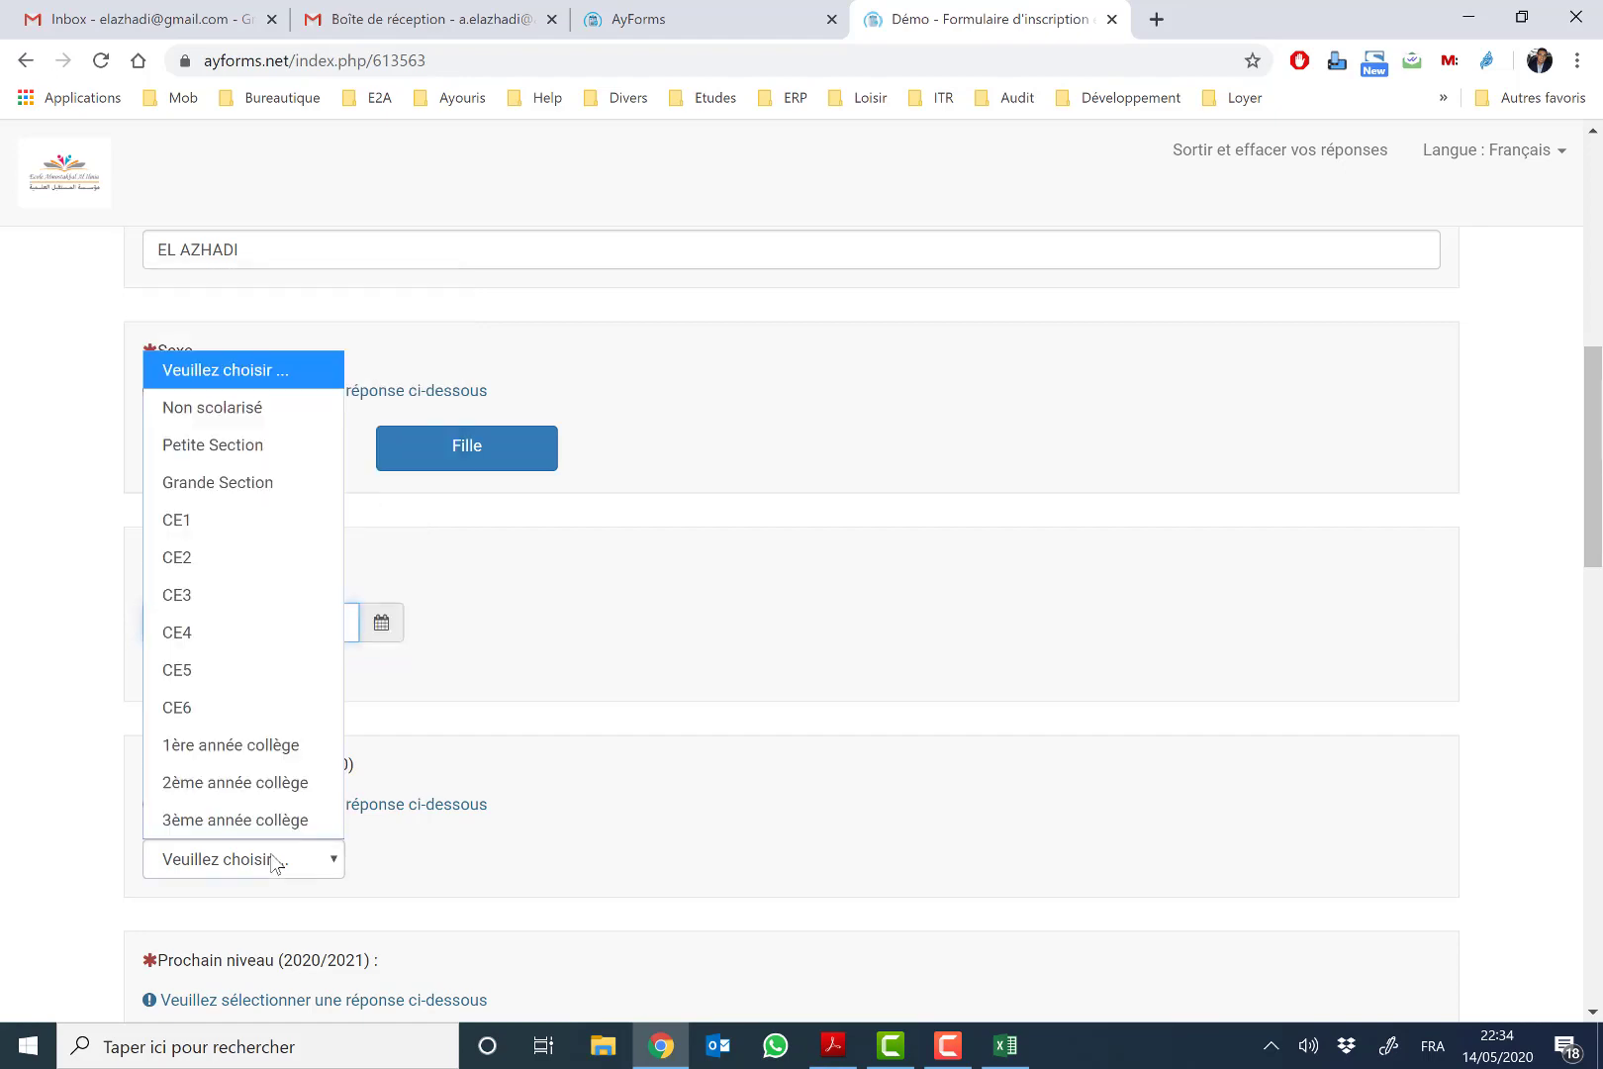
click(244, 699)
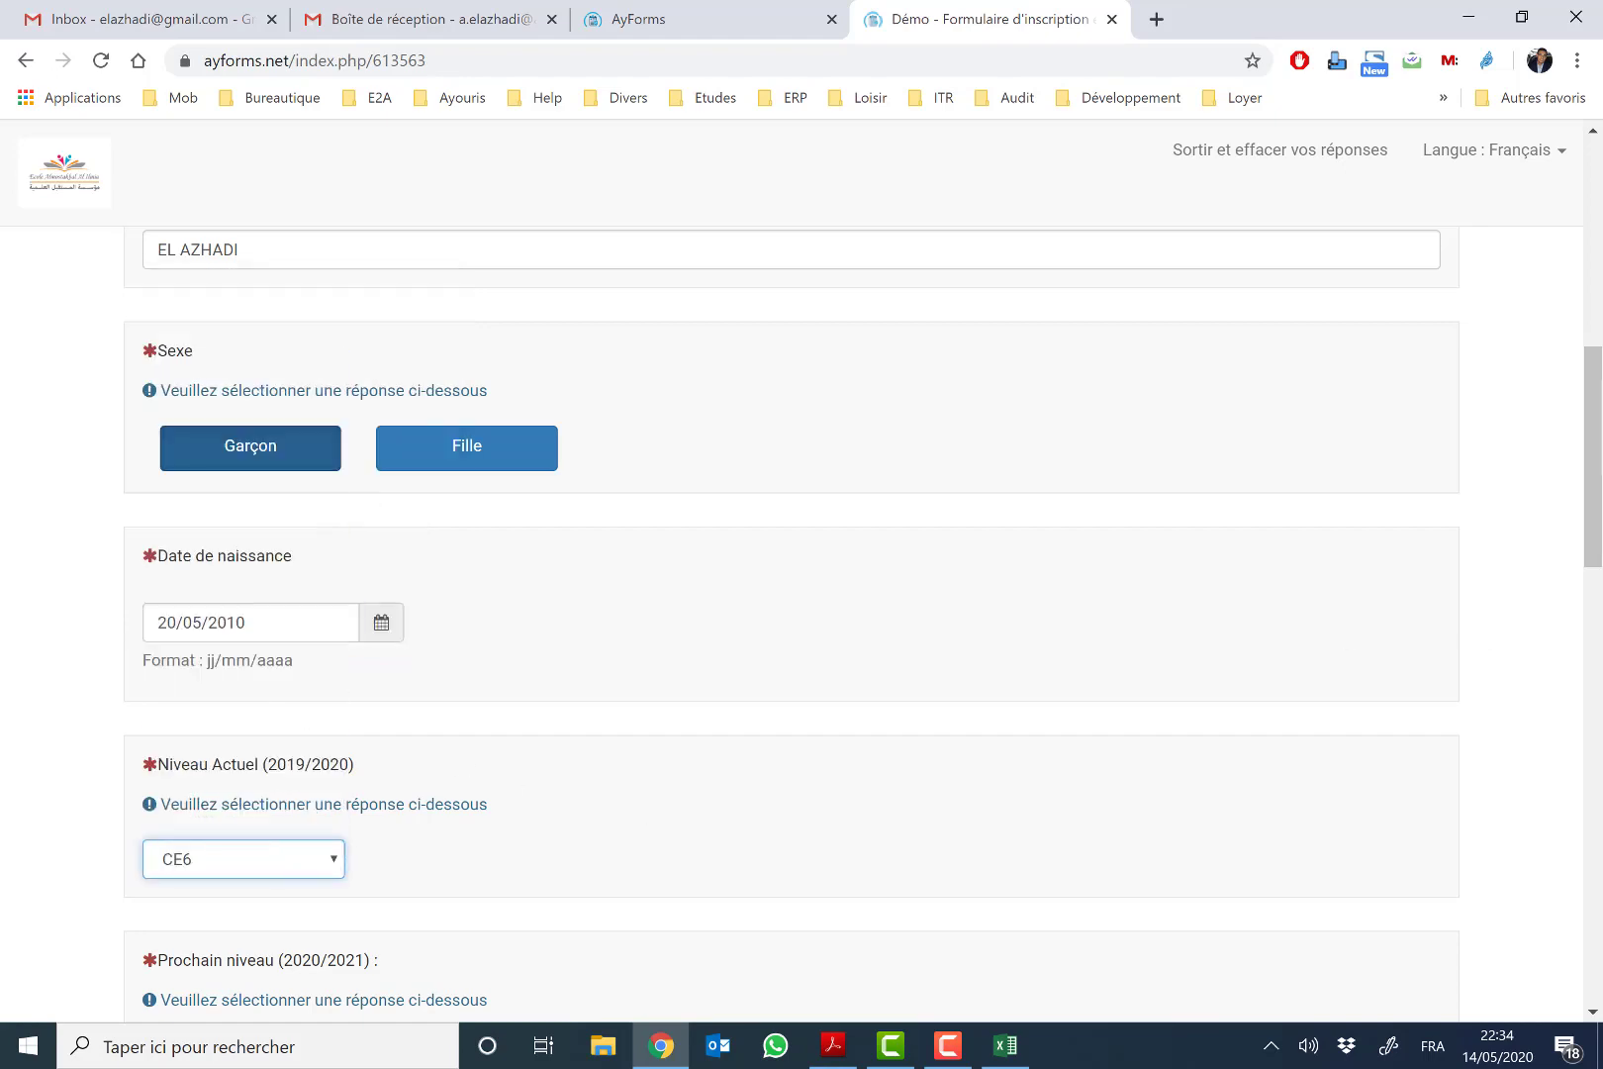
scroll(497, 577, down, 5)
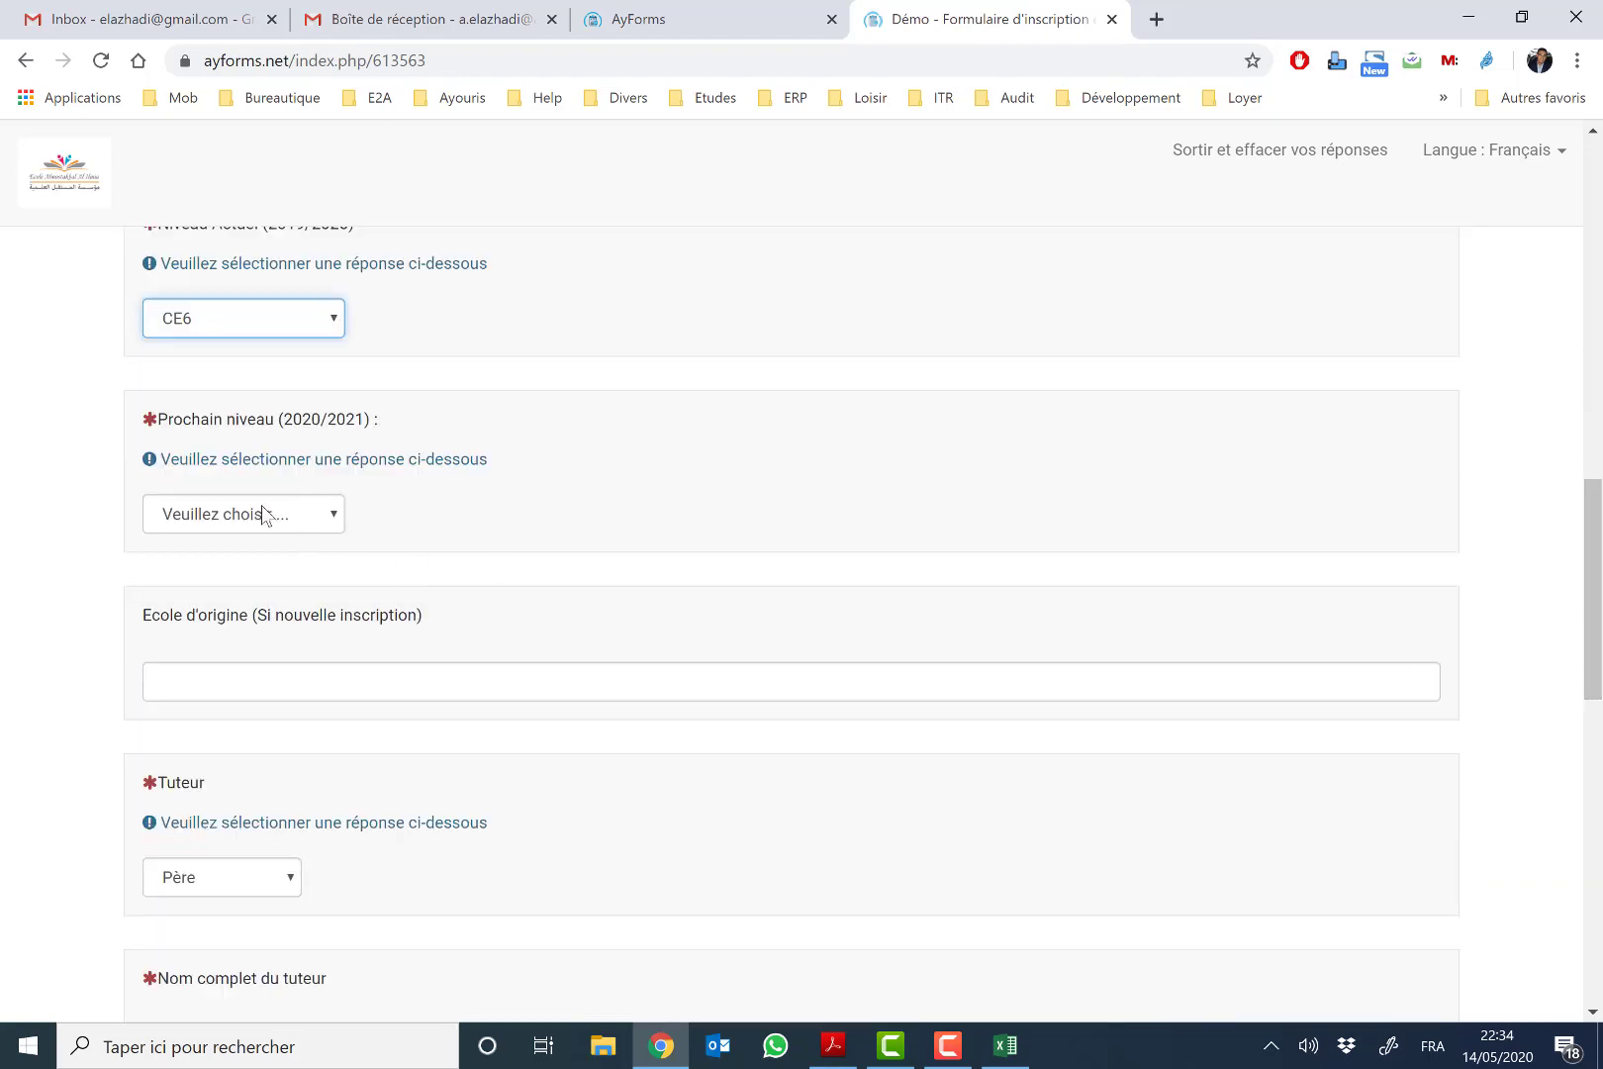
click(264, 513)
click(250, 927)
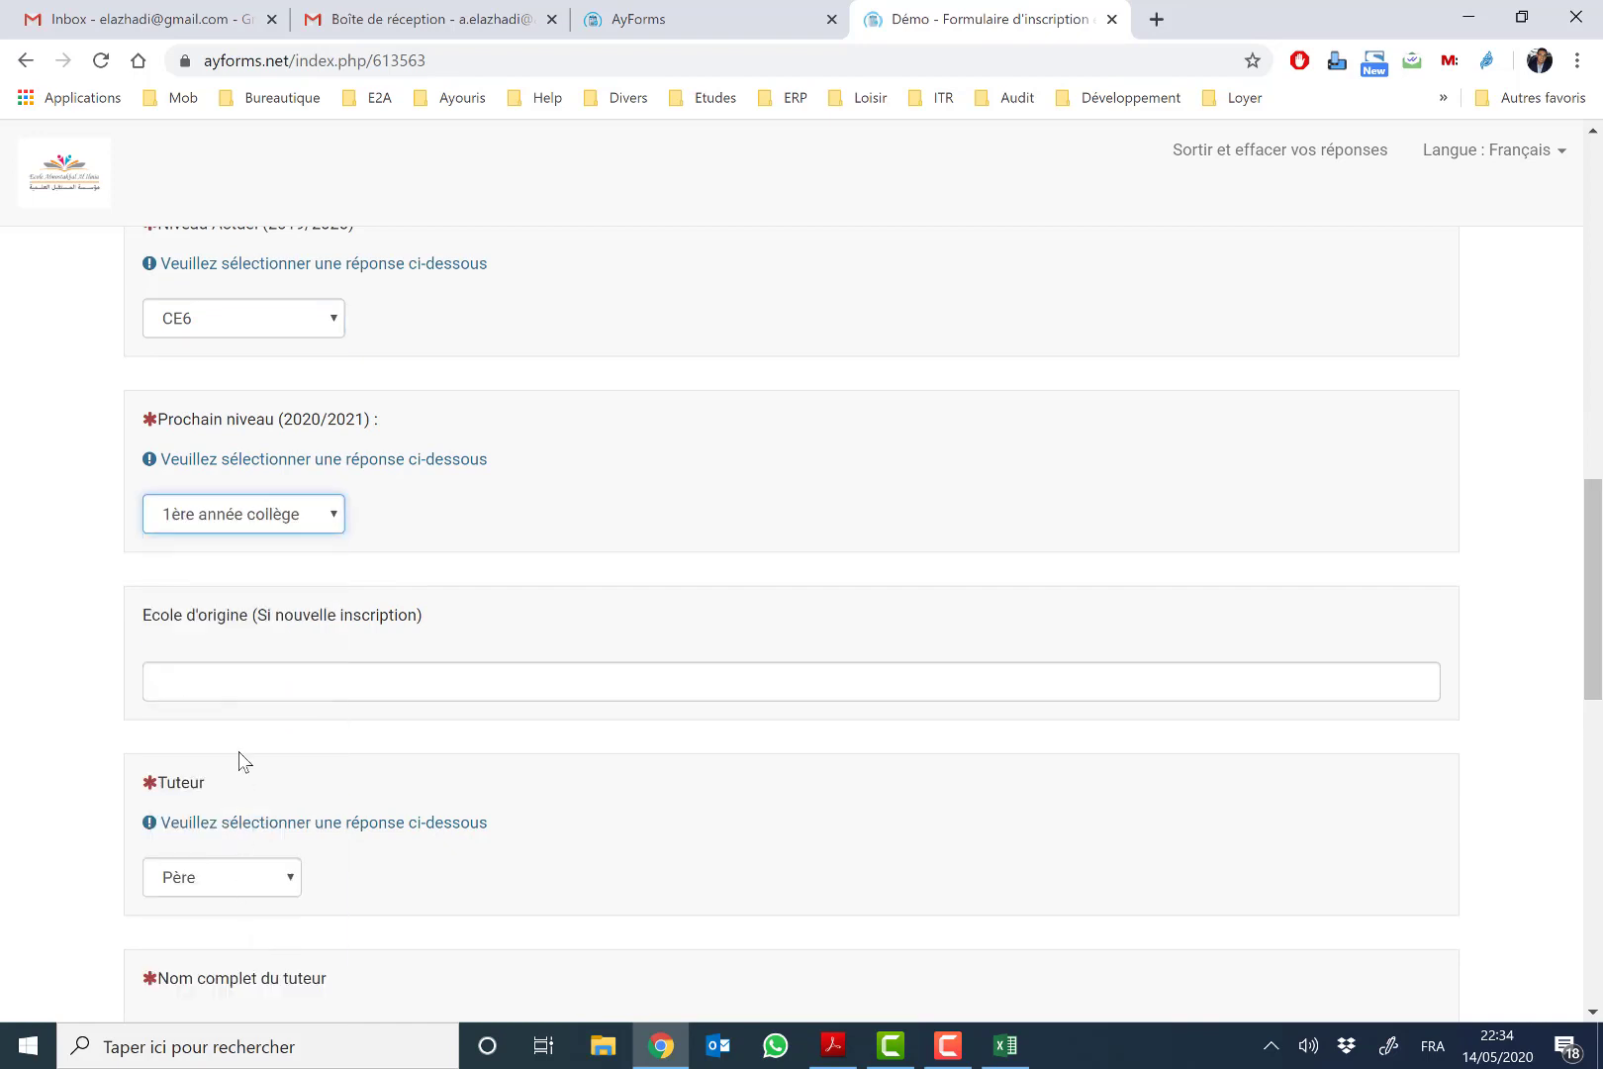
Step: Leave the school of origin empty, keep Père as the guardian, and enter the guardian's full name and first phone number
click(262, 671)
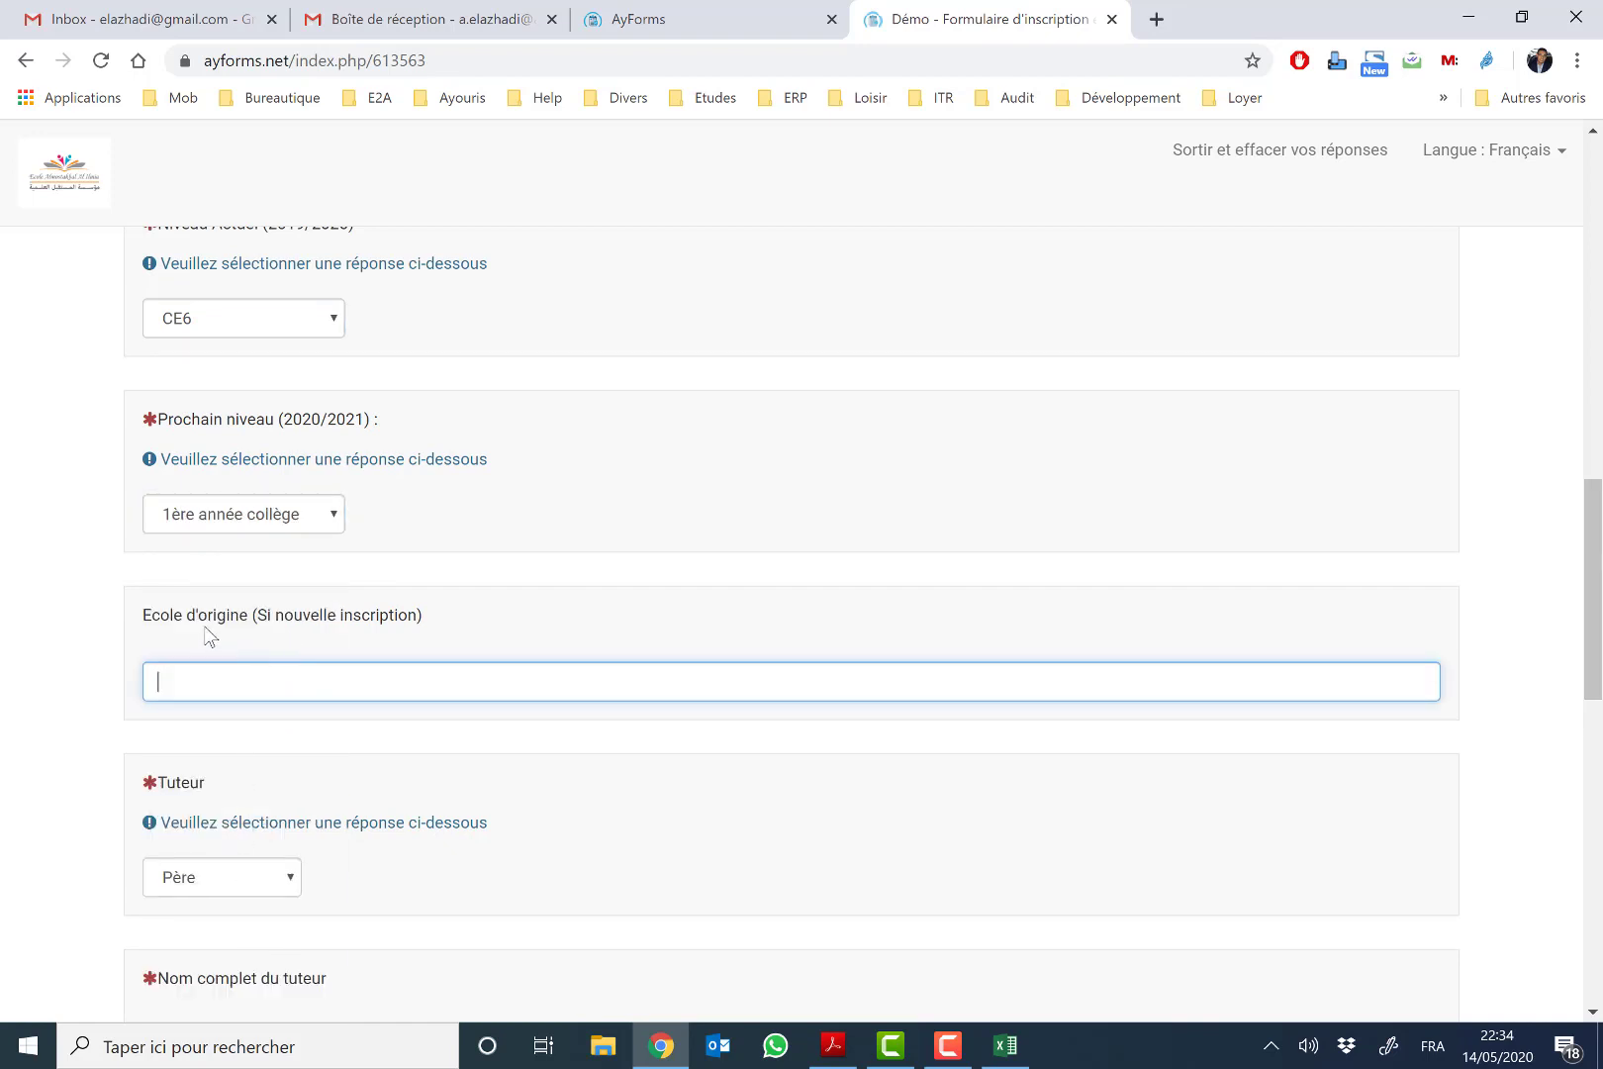
drag(196, 615, 423, 615)
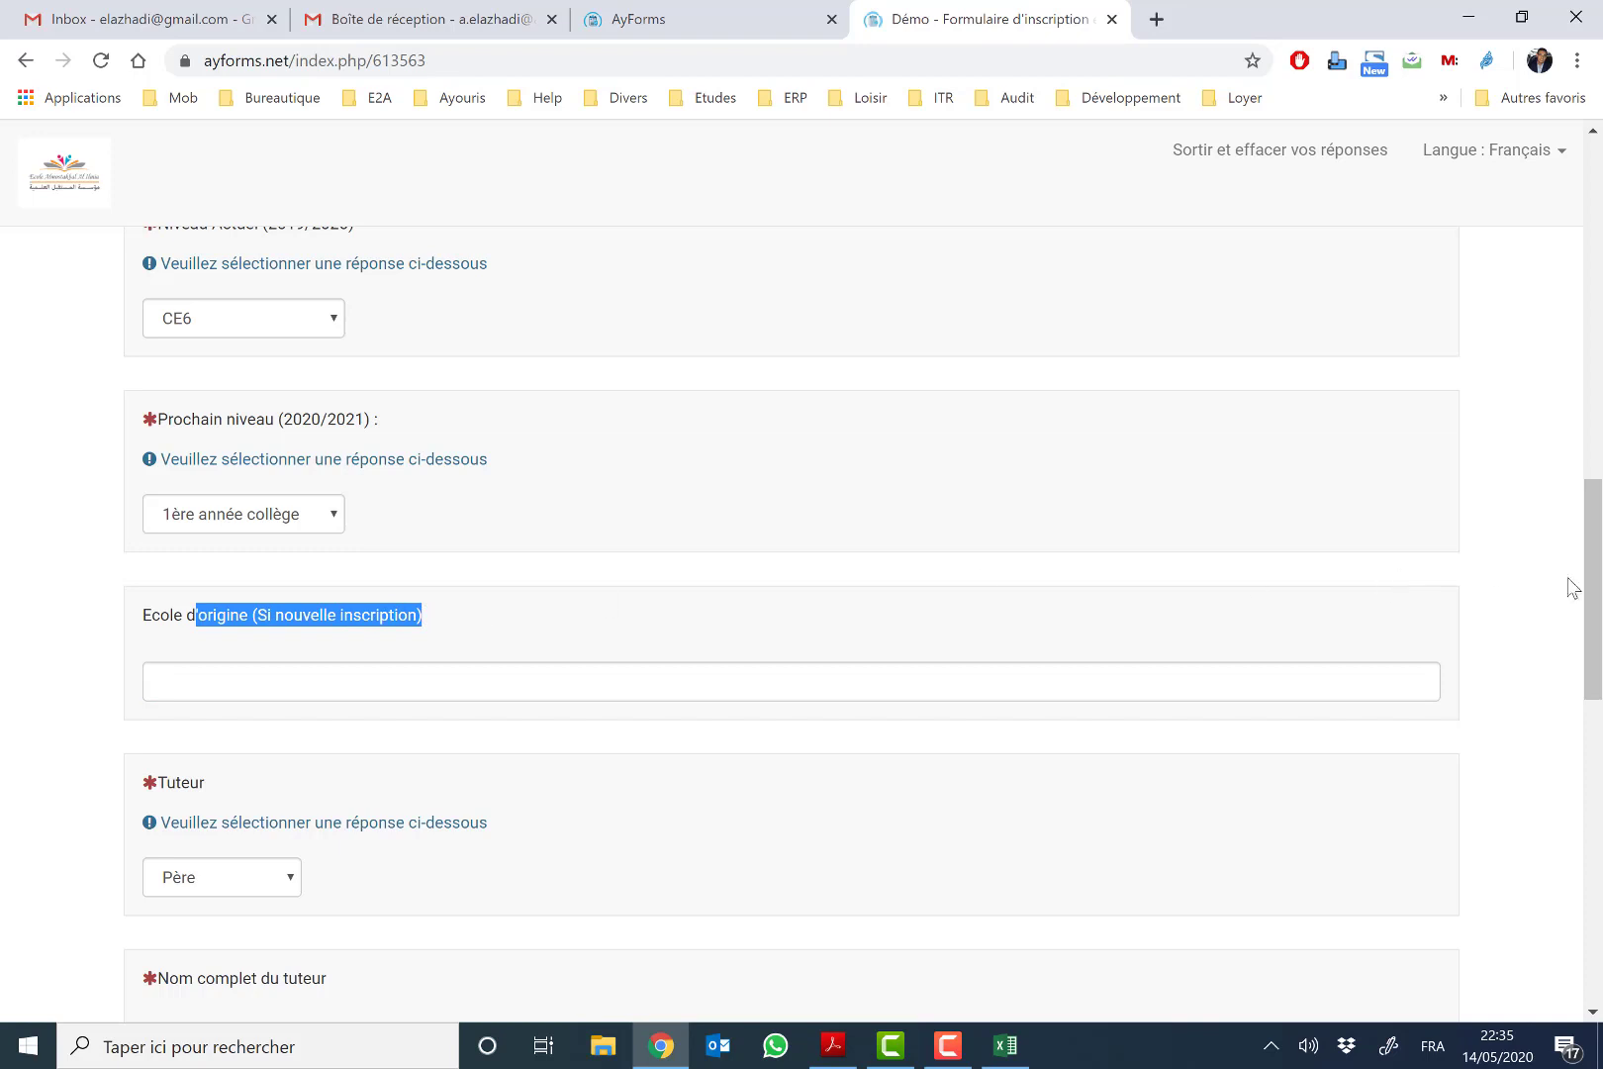
scroll(1568, 583, down, 4)
click(245, 510)
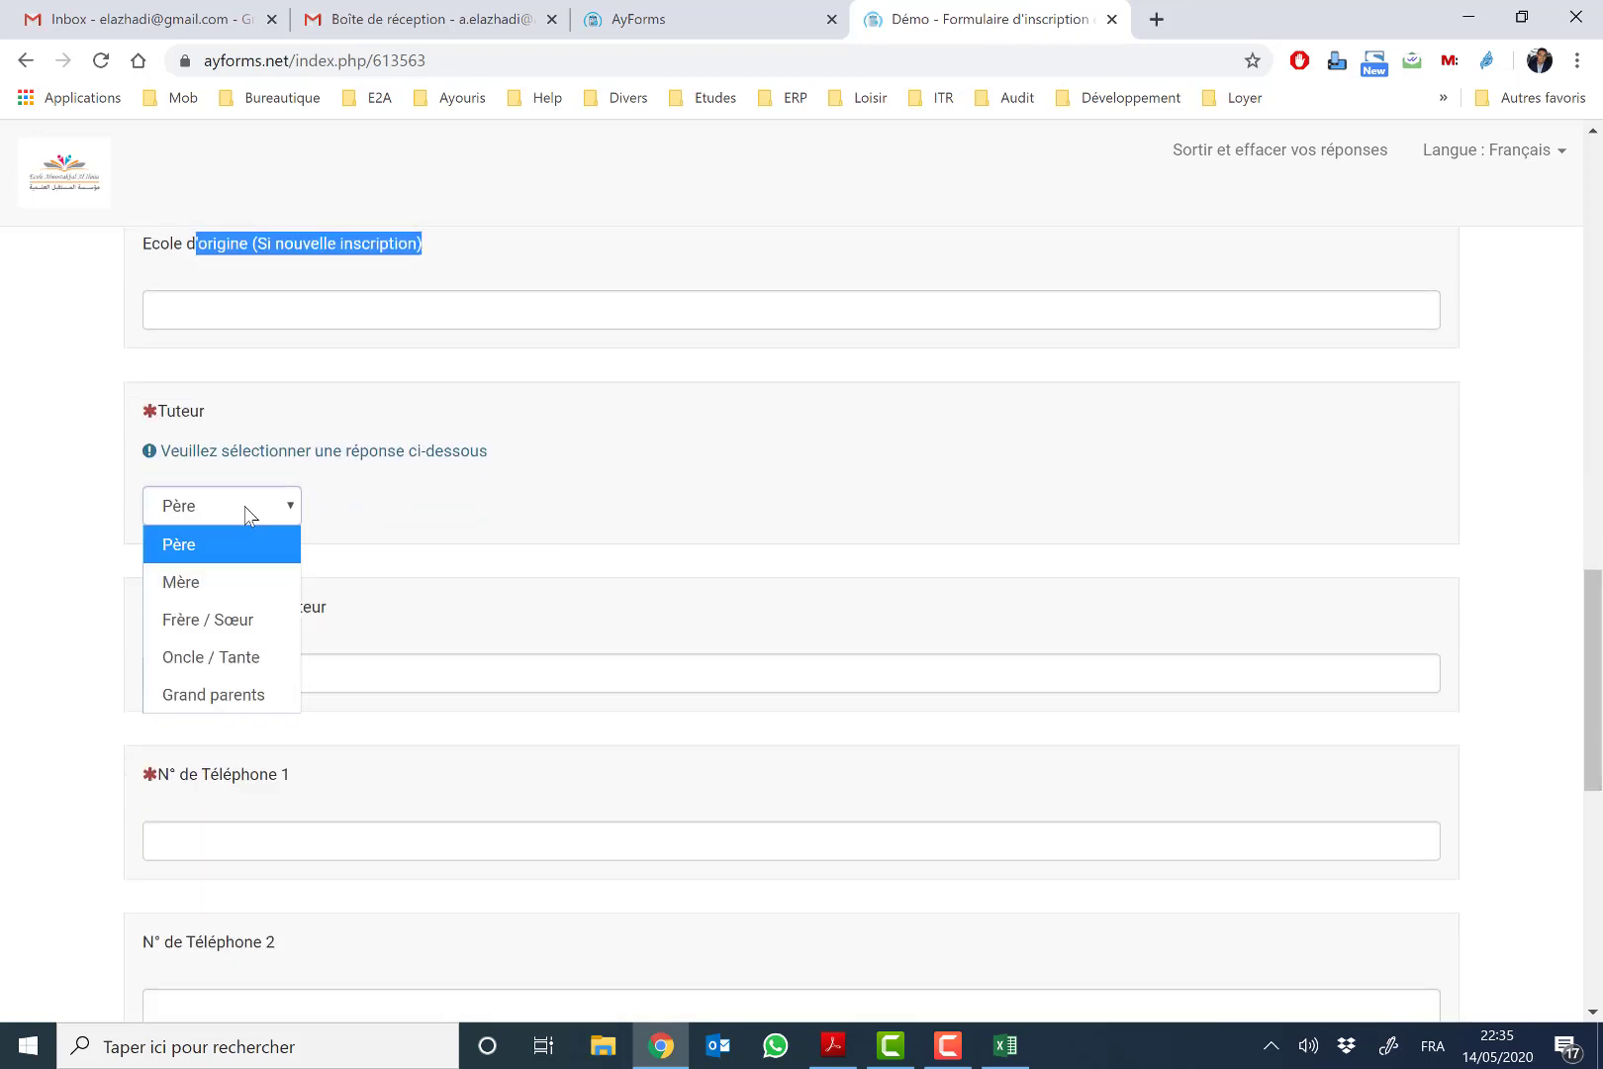
click(247, 513)
click(296, 672)
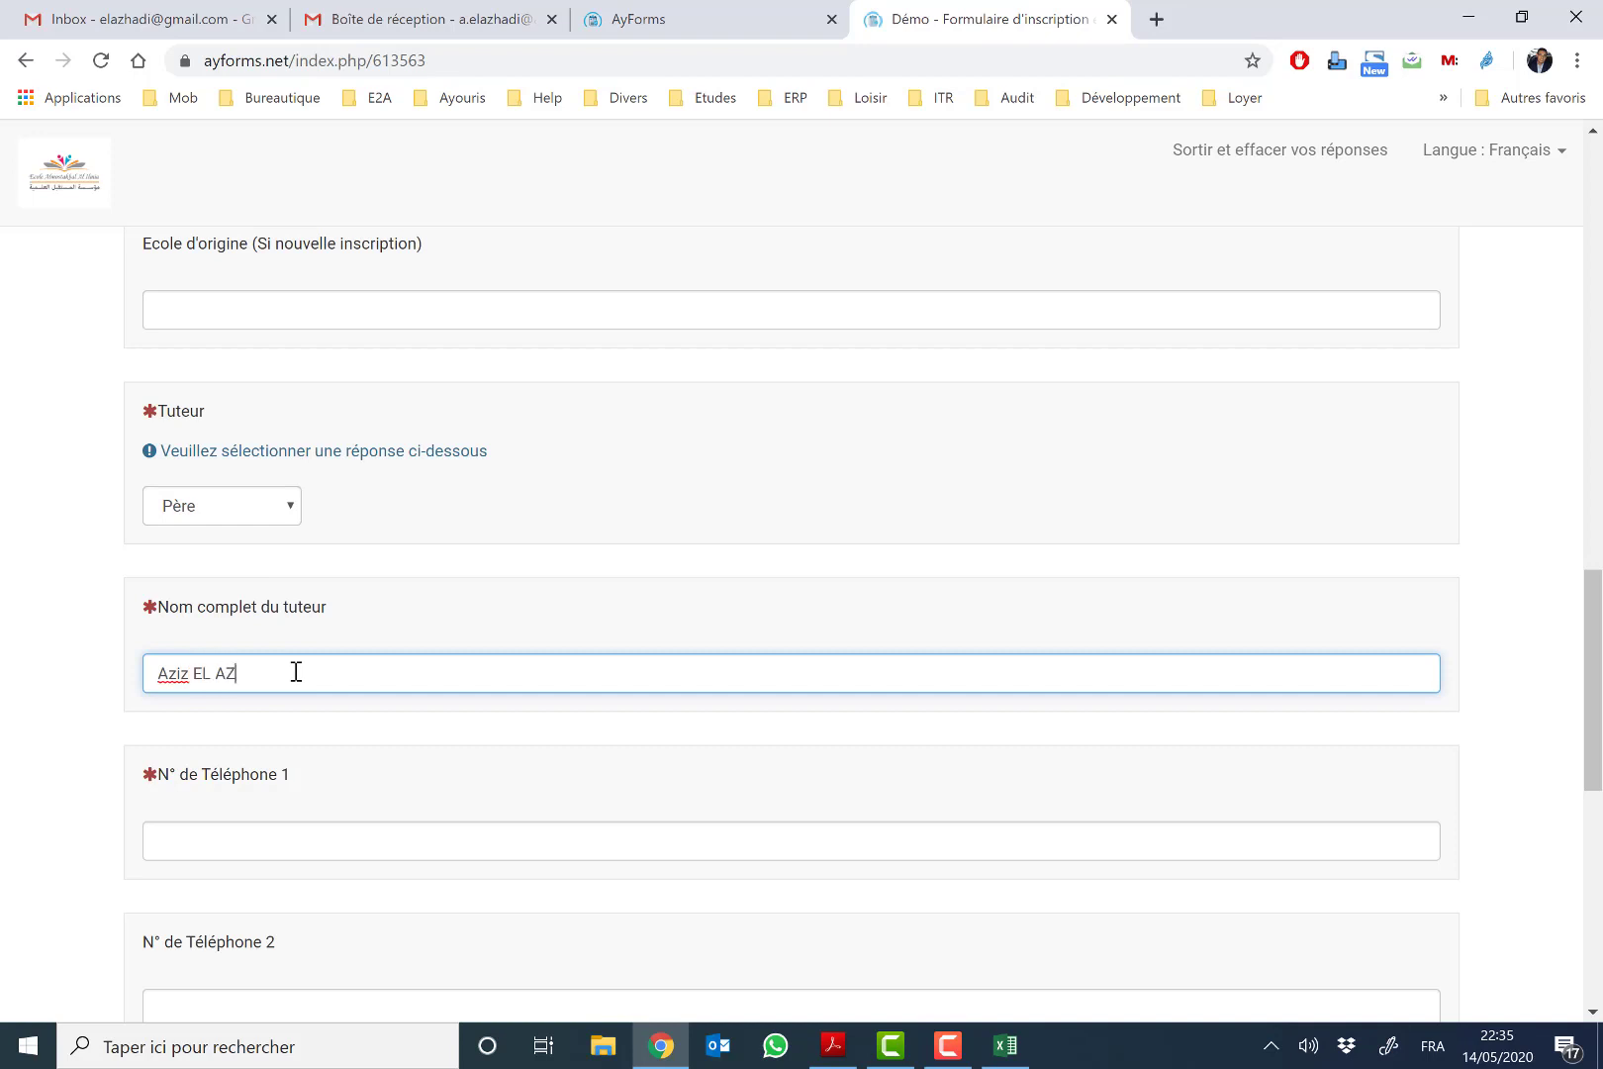
click(293, 859)
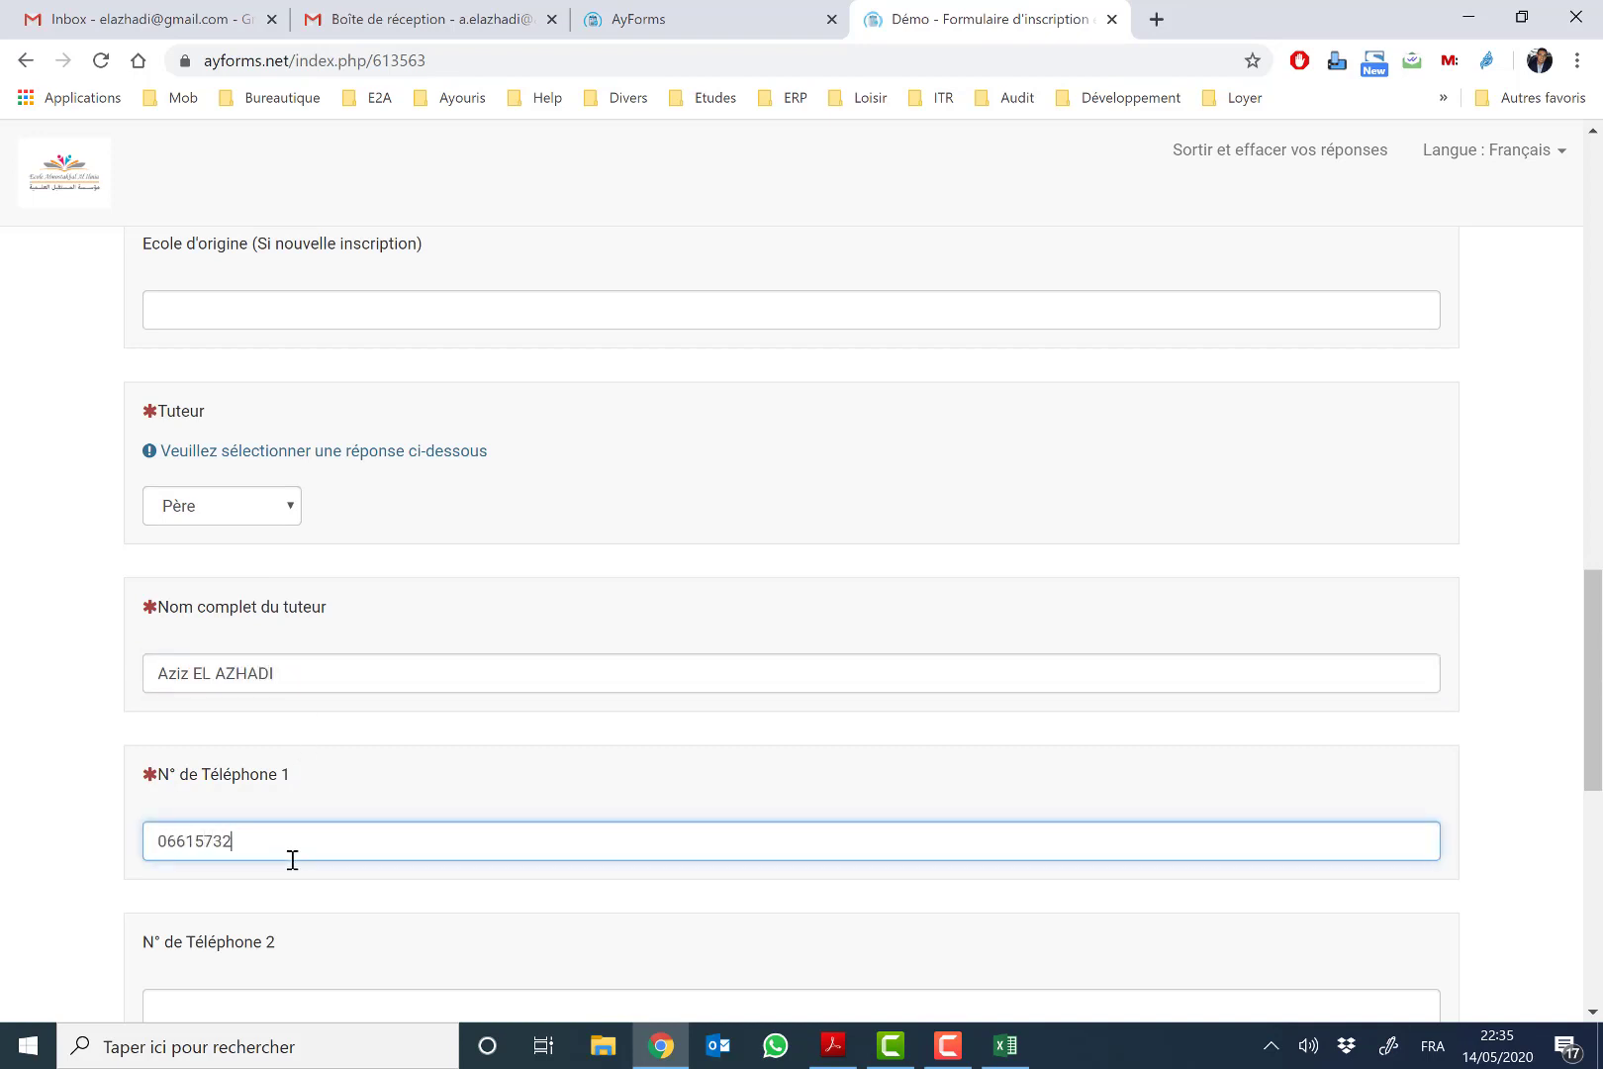
Step: Fill in the guardian's e-mail and enter "Adresse" as the address
drag(1596, 737, 1593, 861)
click(328, 615)
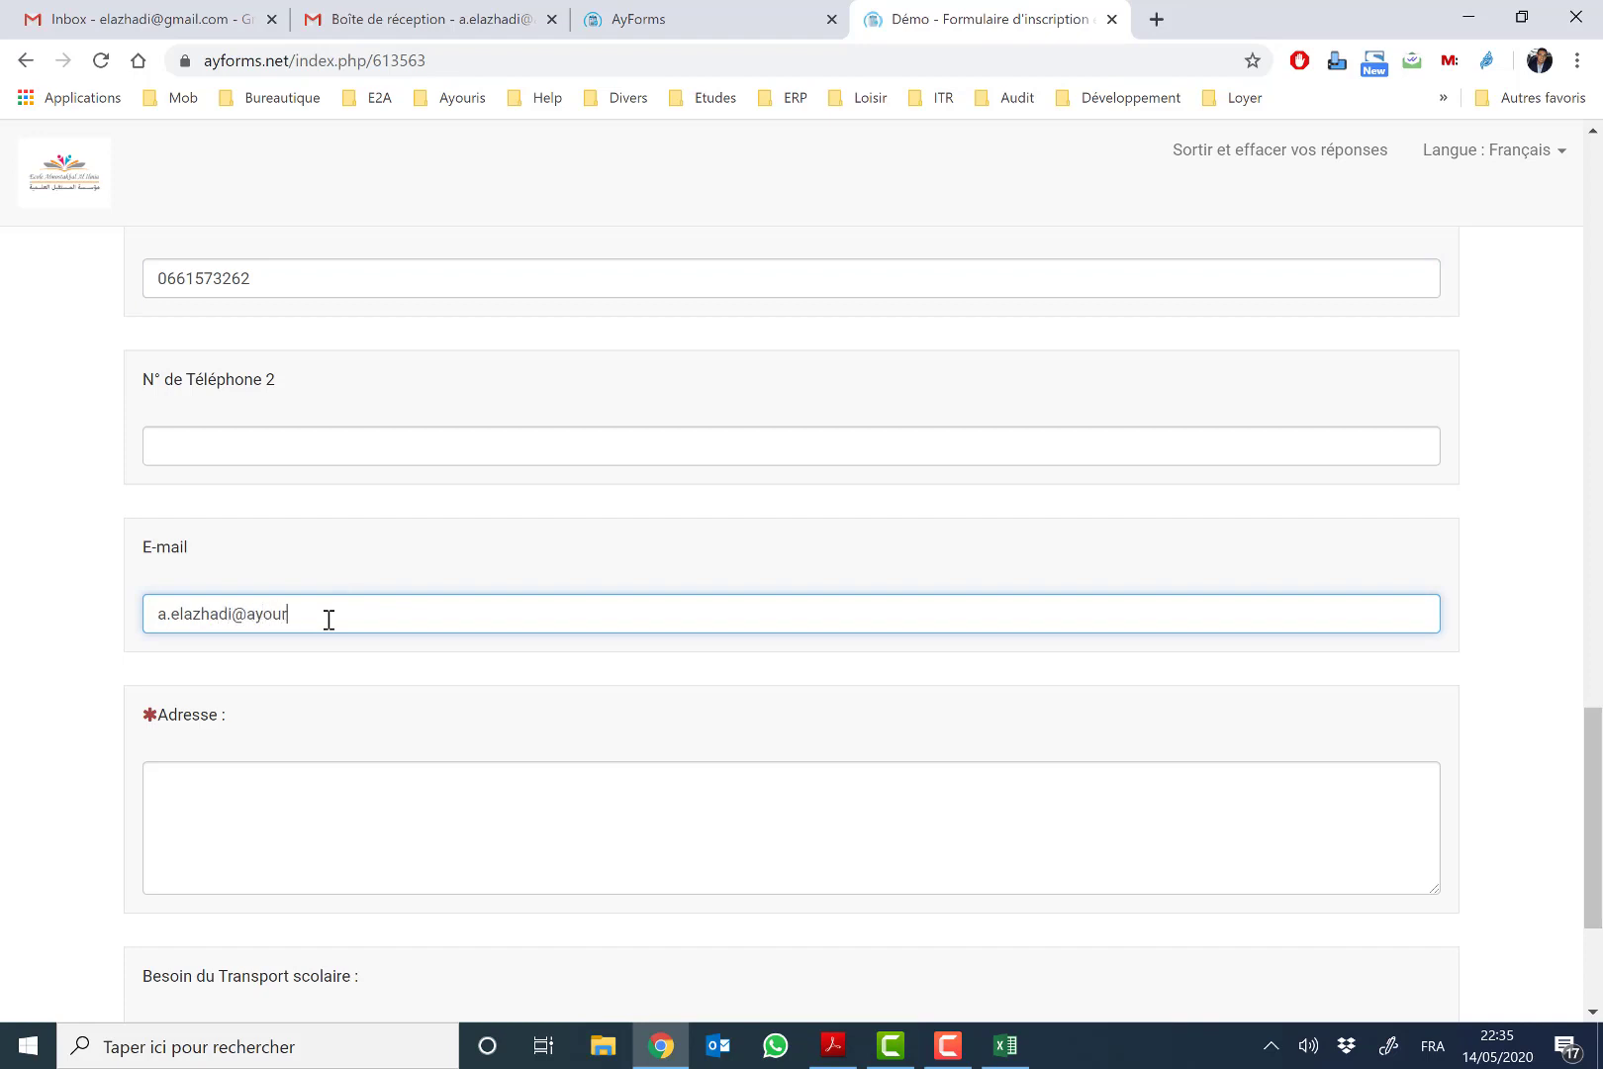
key(Tab)
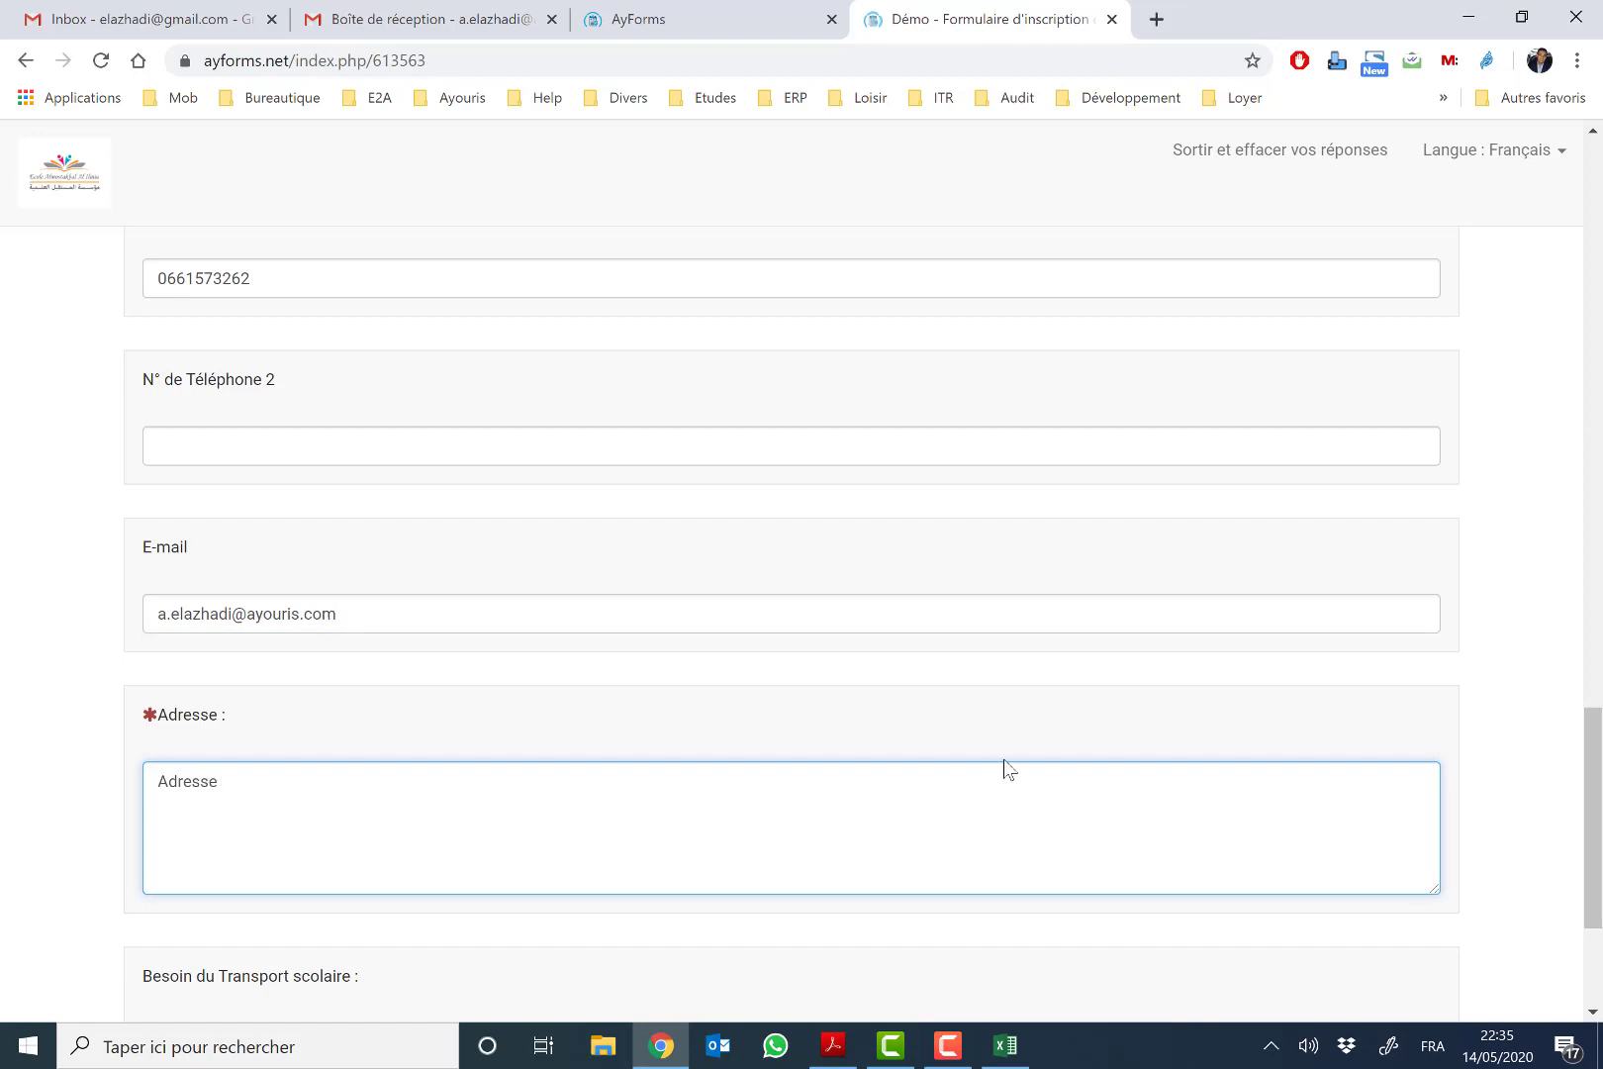
Step: Answer Oui to the school transport question, submit the form and read the closing message
scroll(1596, 987, down, 3)
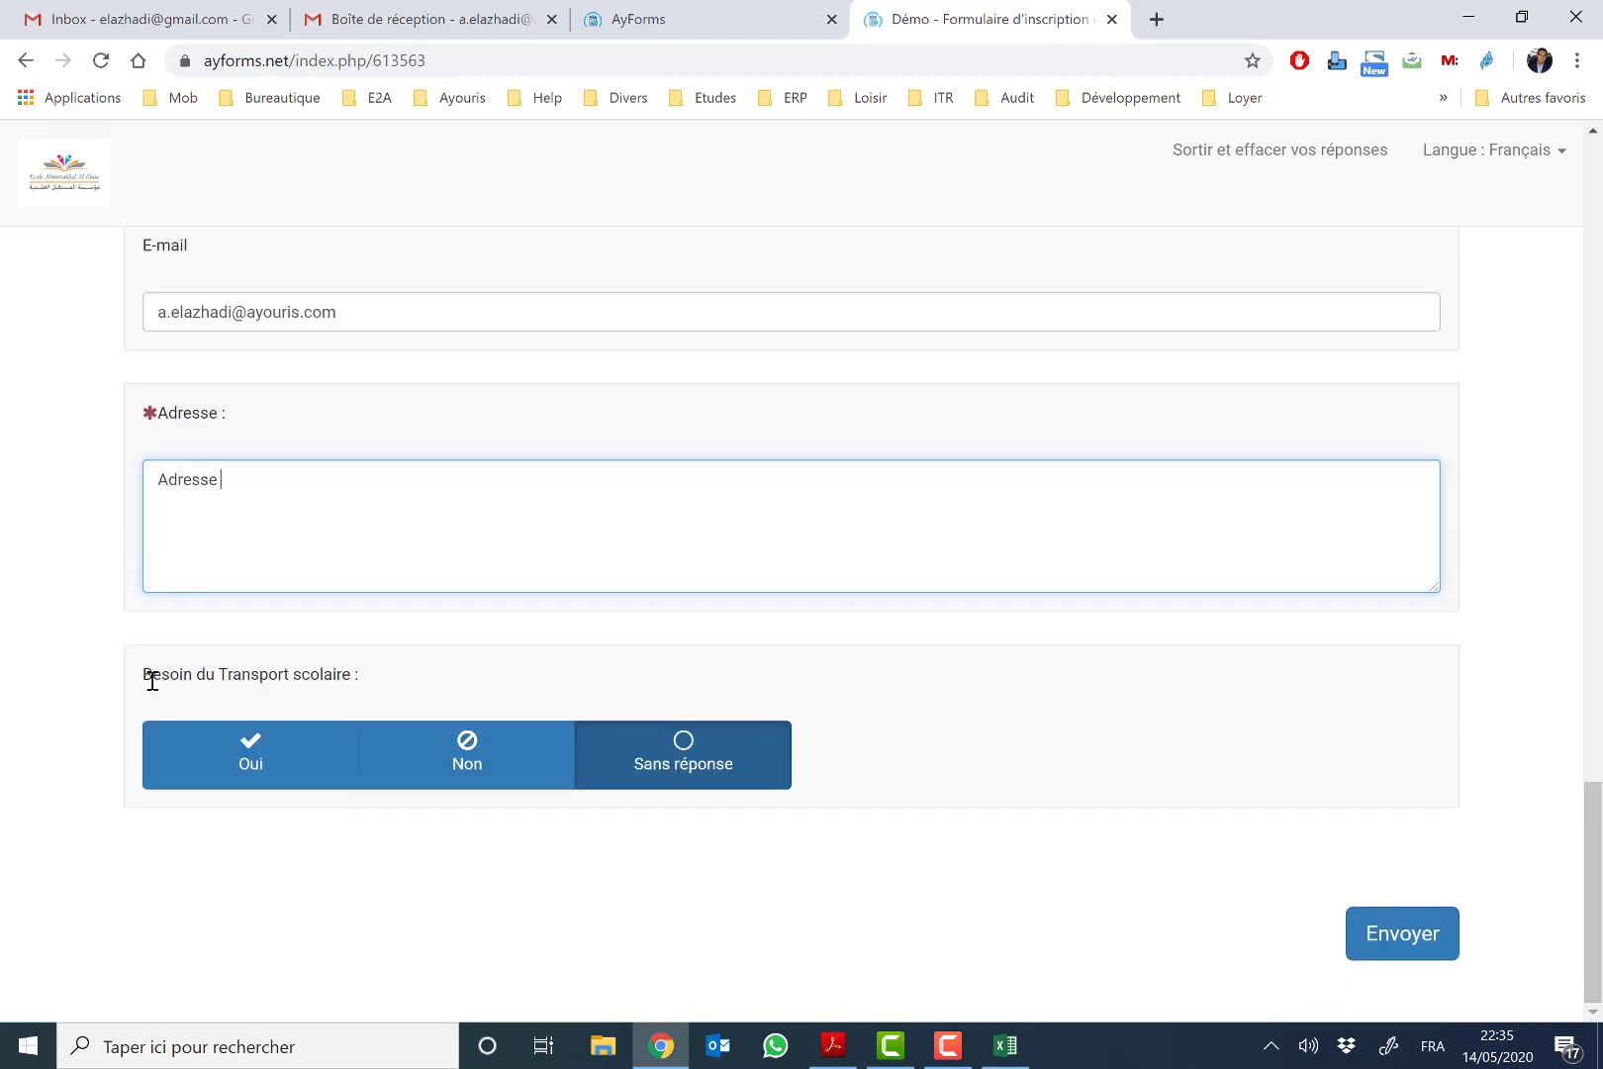
drag(162, 674, 357, 676)
click(282, 780)
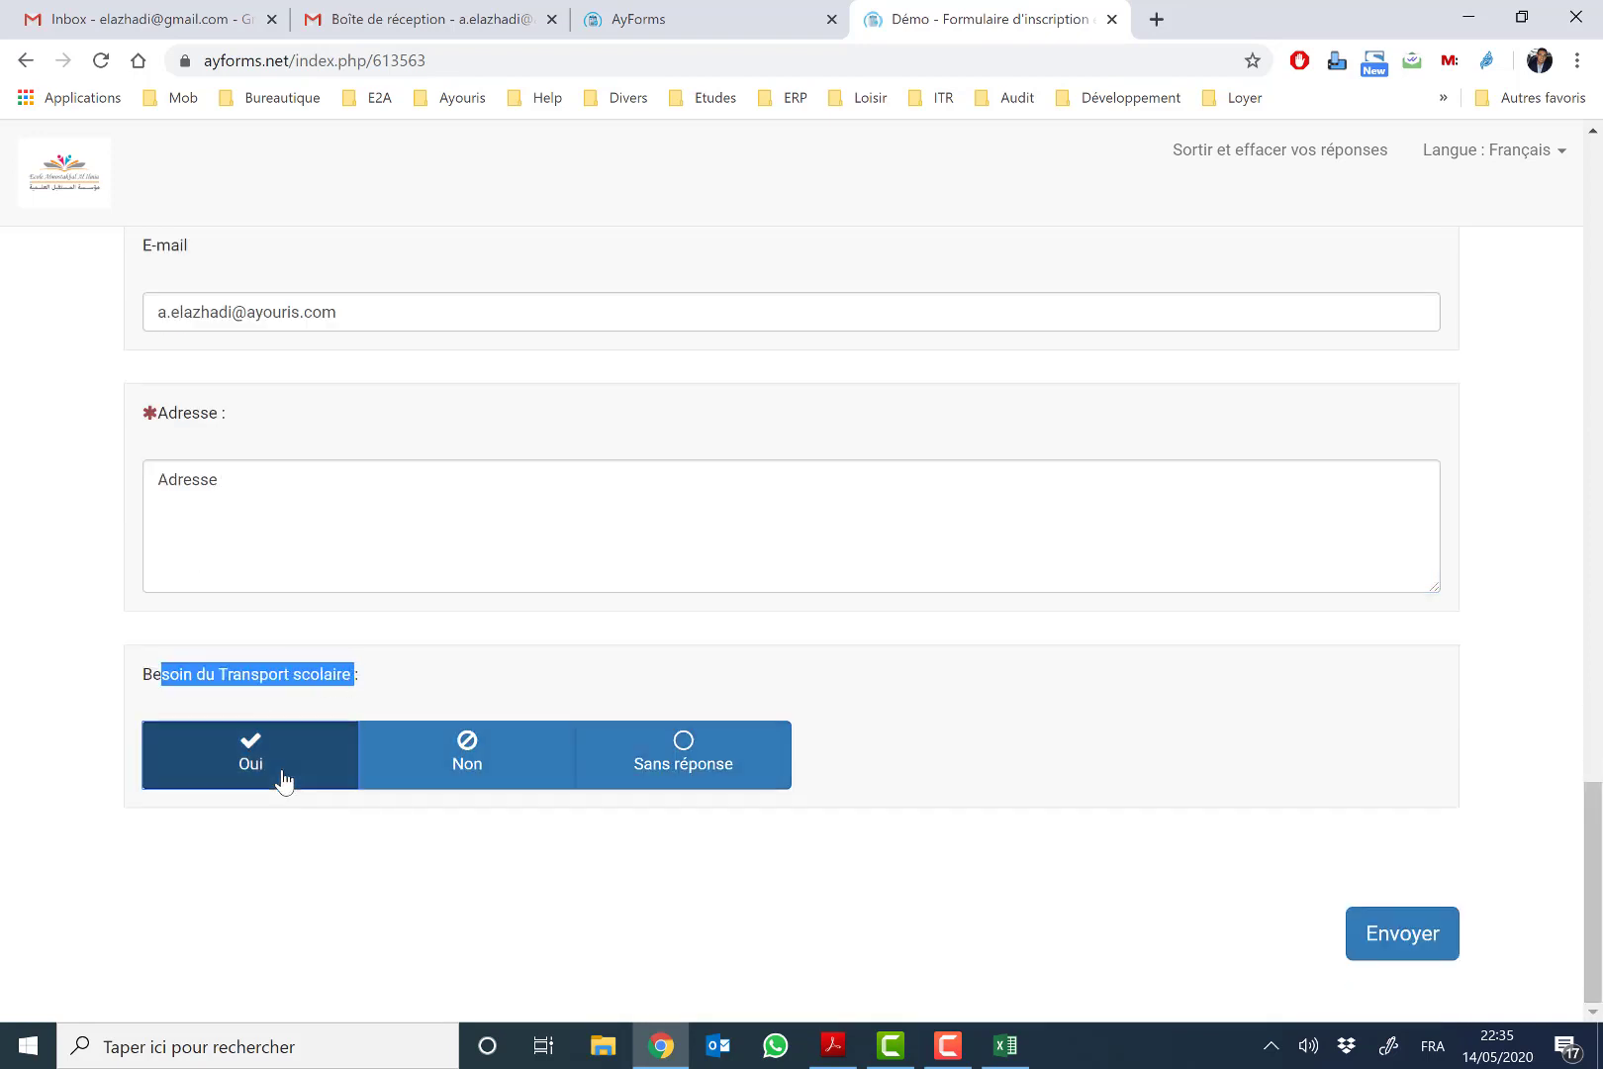
drag(1593, 810, 1597, 904)
click(1412, 936)
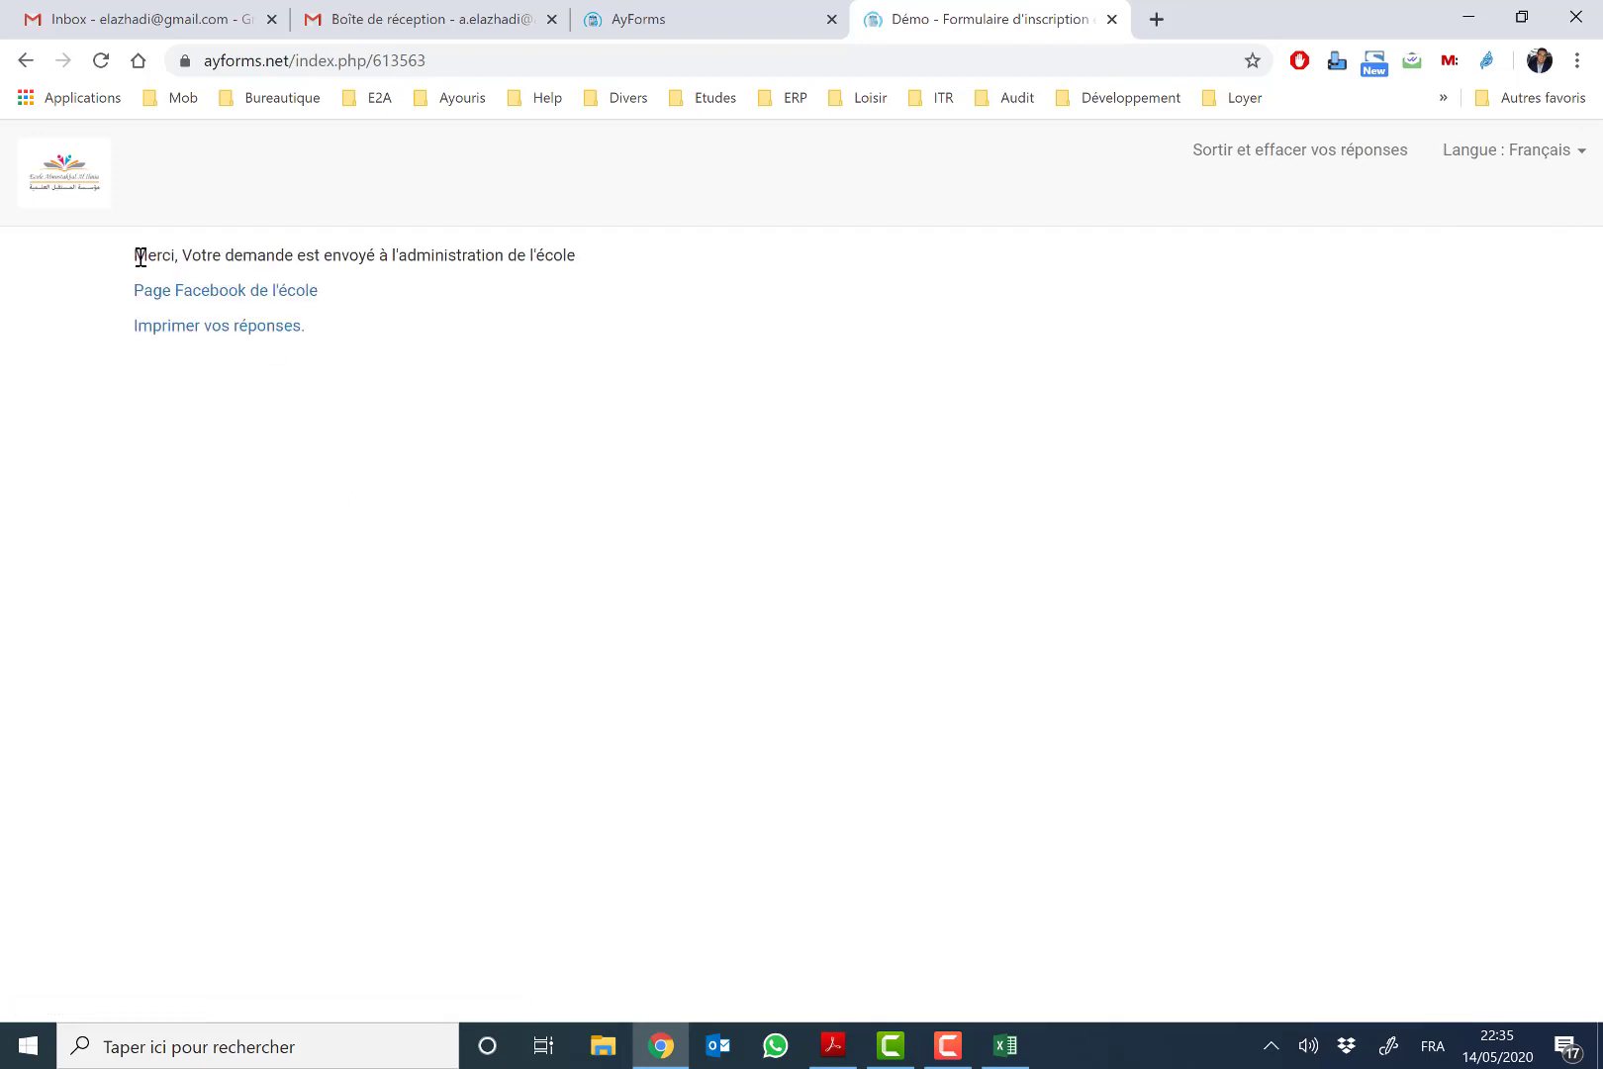
drag(131, 257, 619, 263)
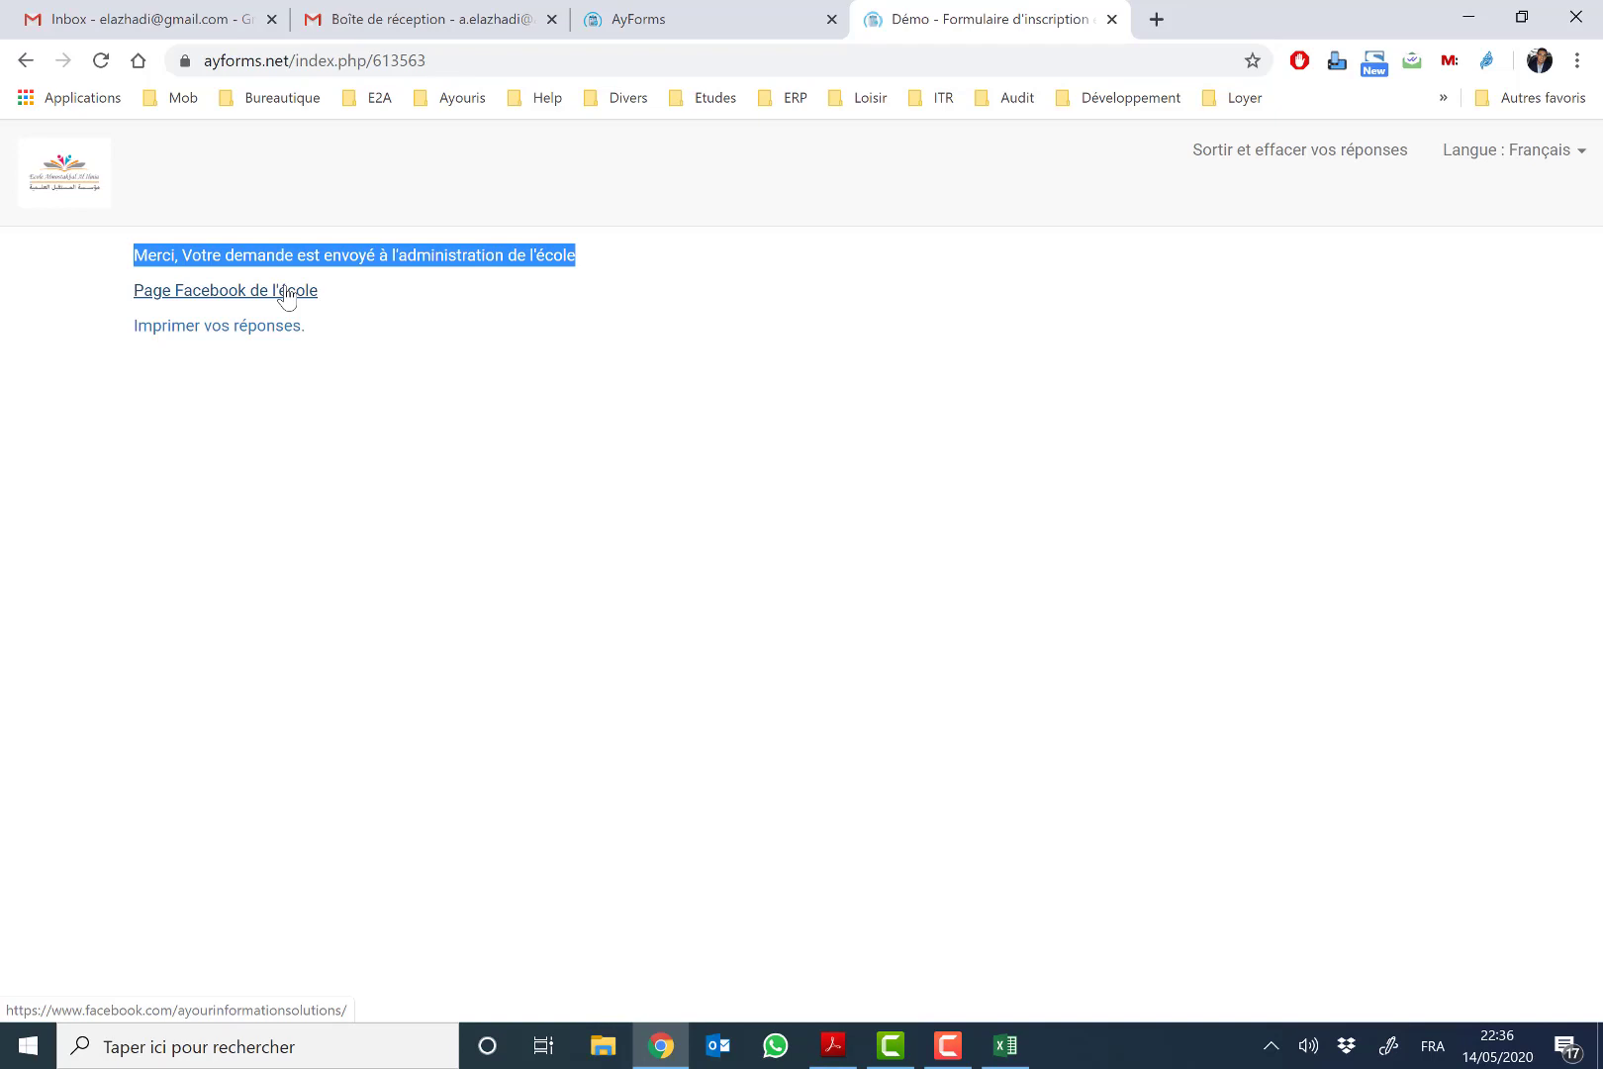
Step: Return to the AyForms administration, open the questionnaire's list of responses and select response 57
click(726, 8)
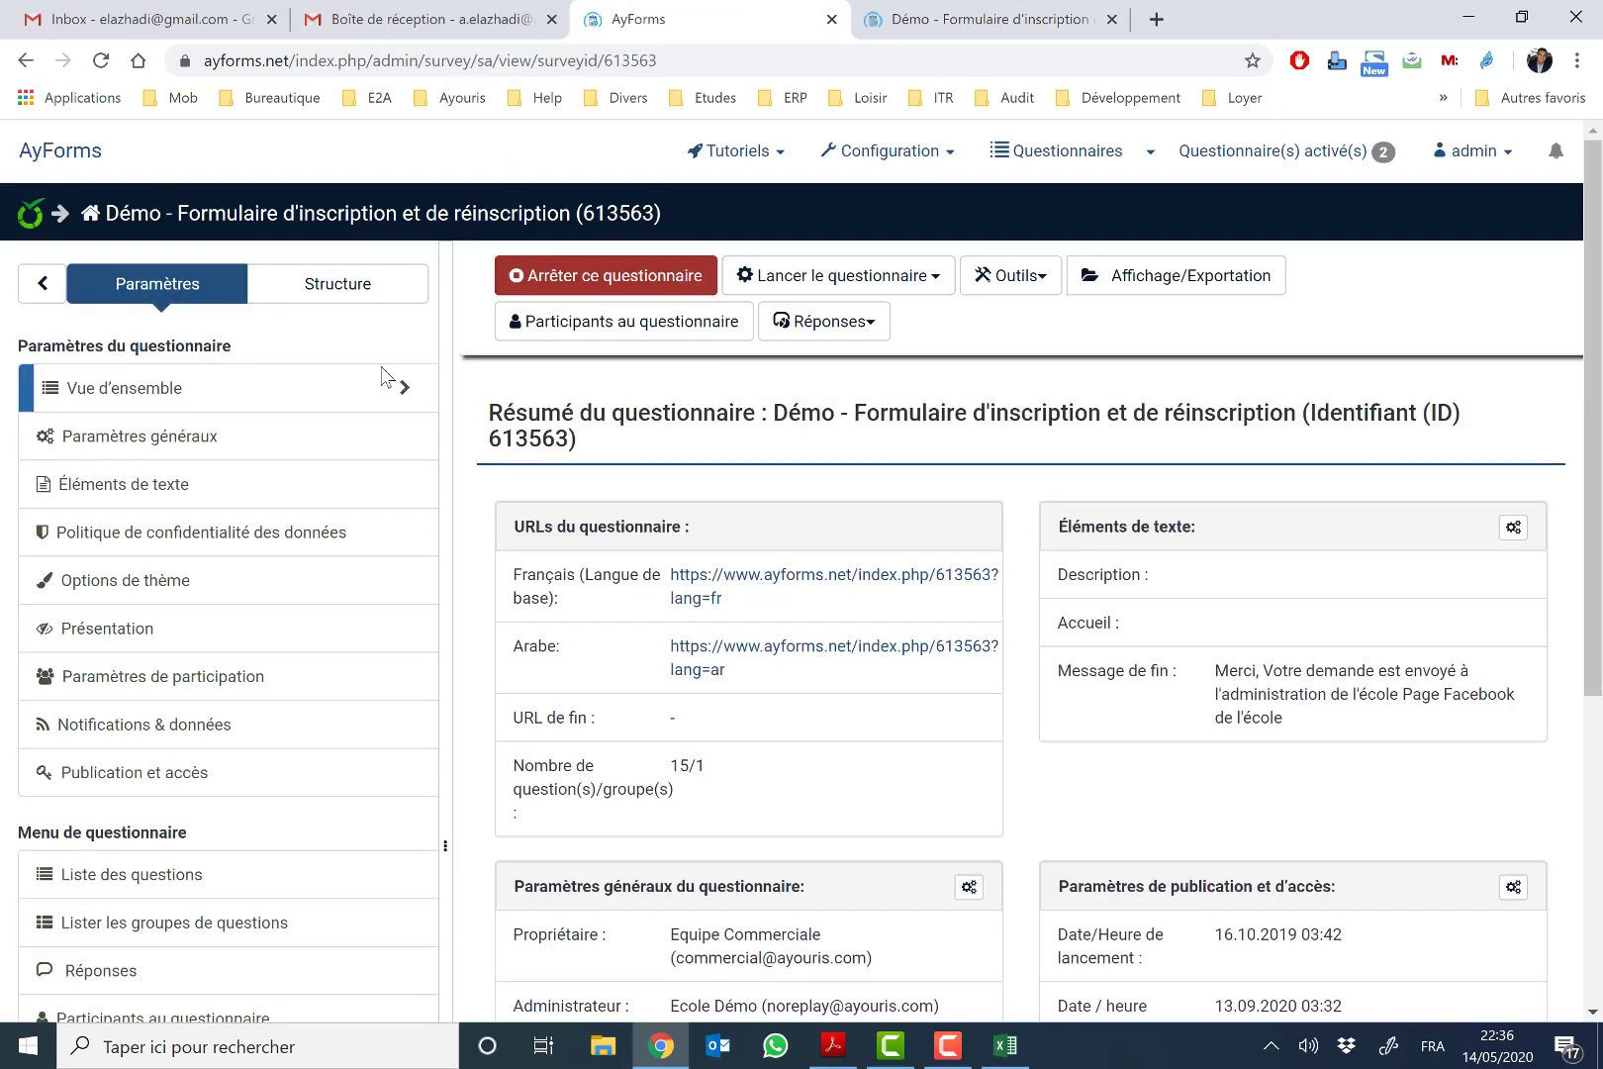
click(222, 978)
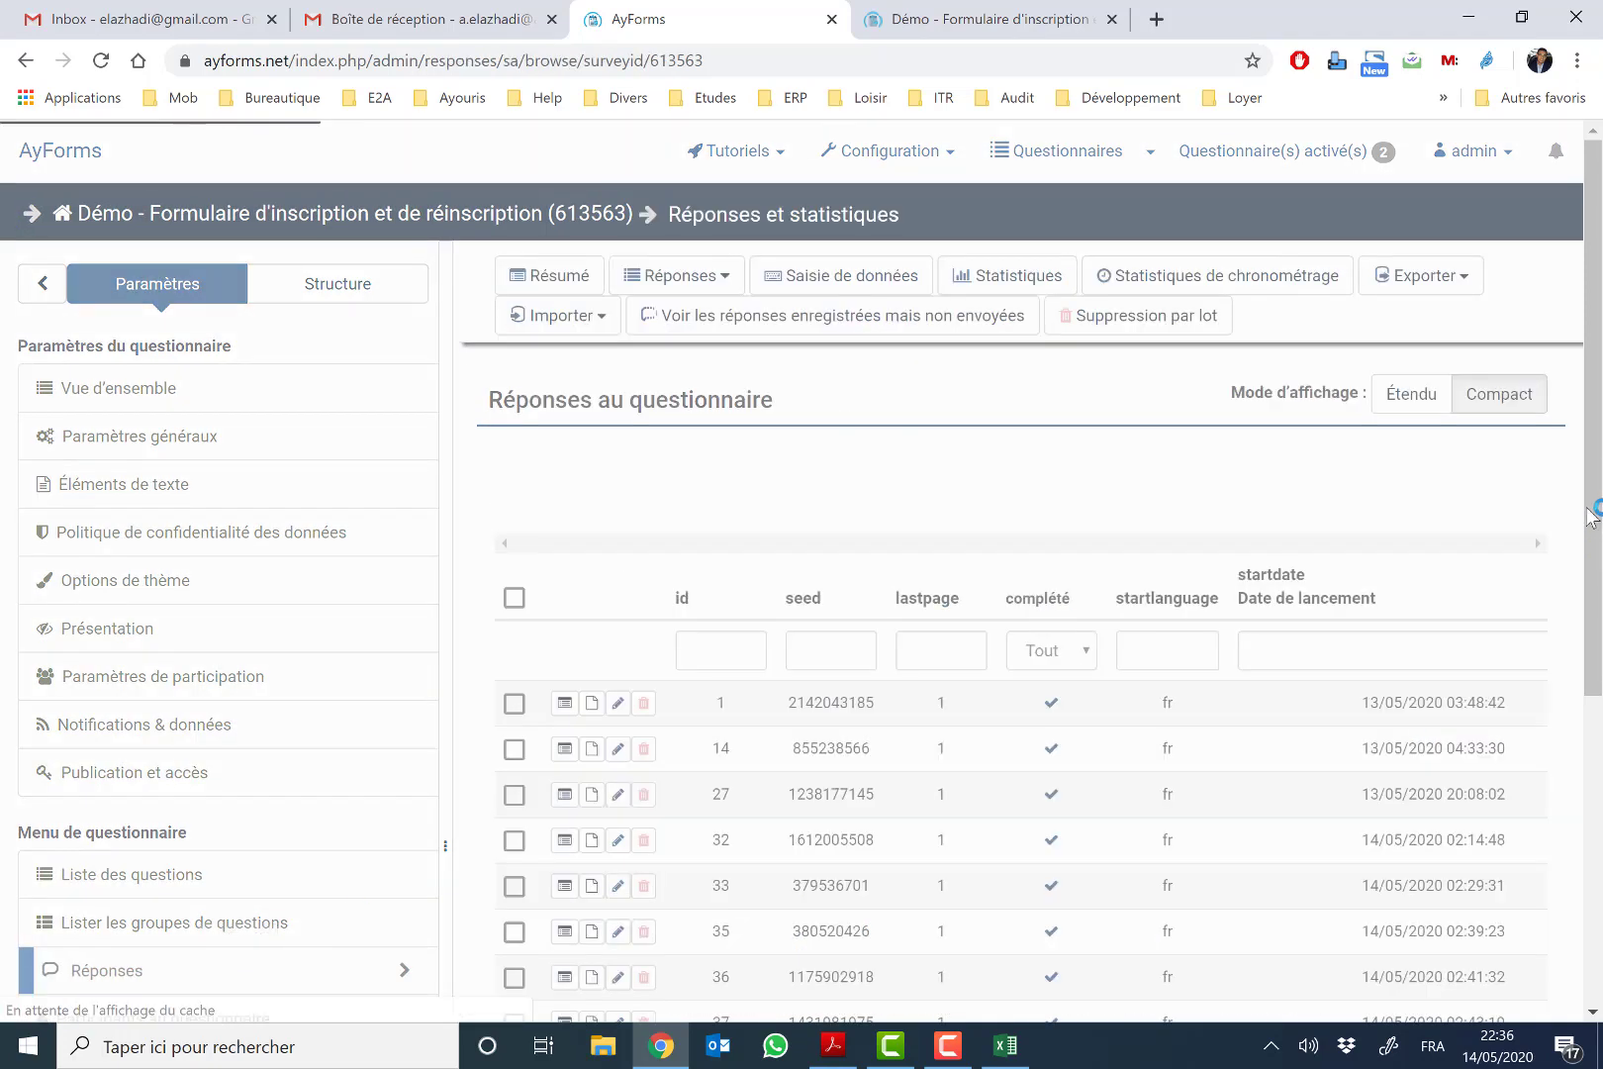
drag(1596, 458, 1600, 661)
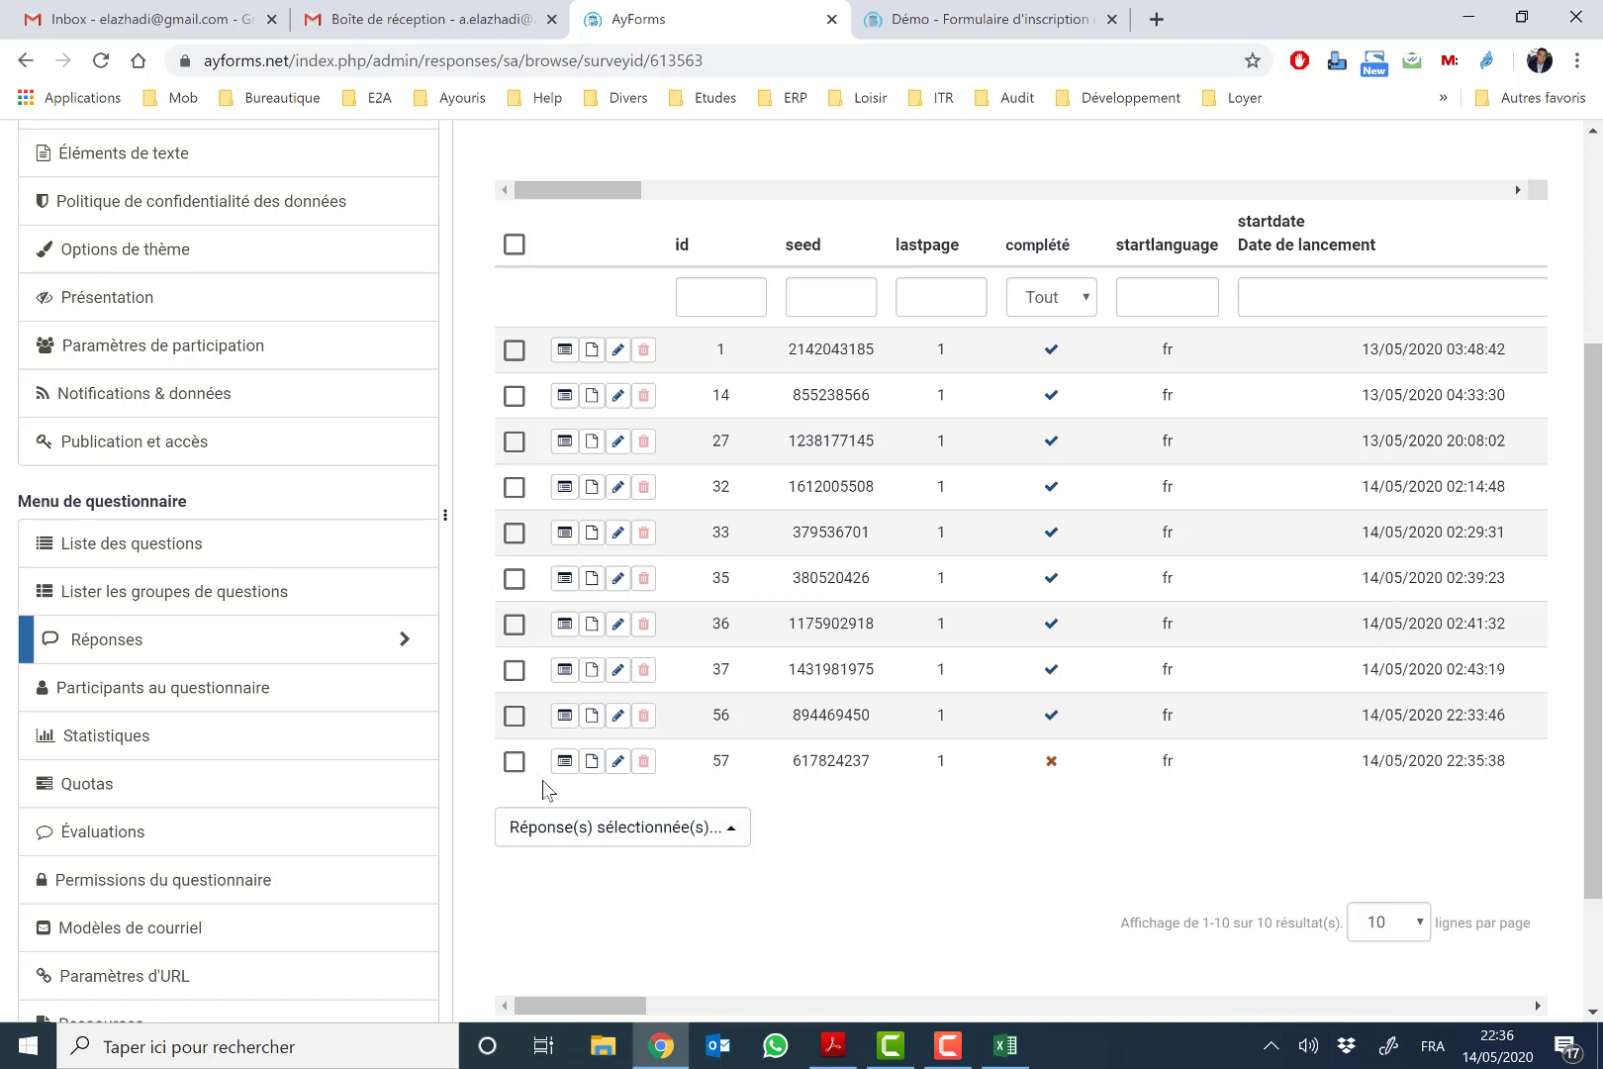
click(512, 762)
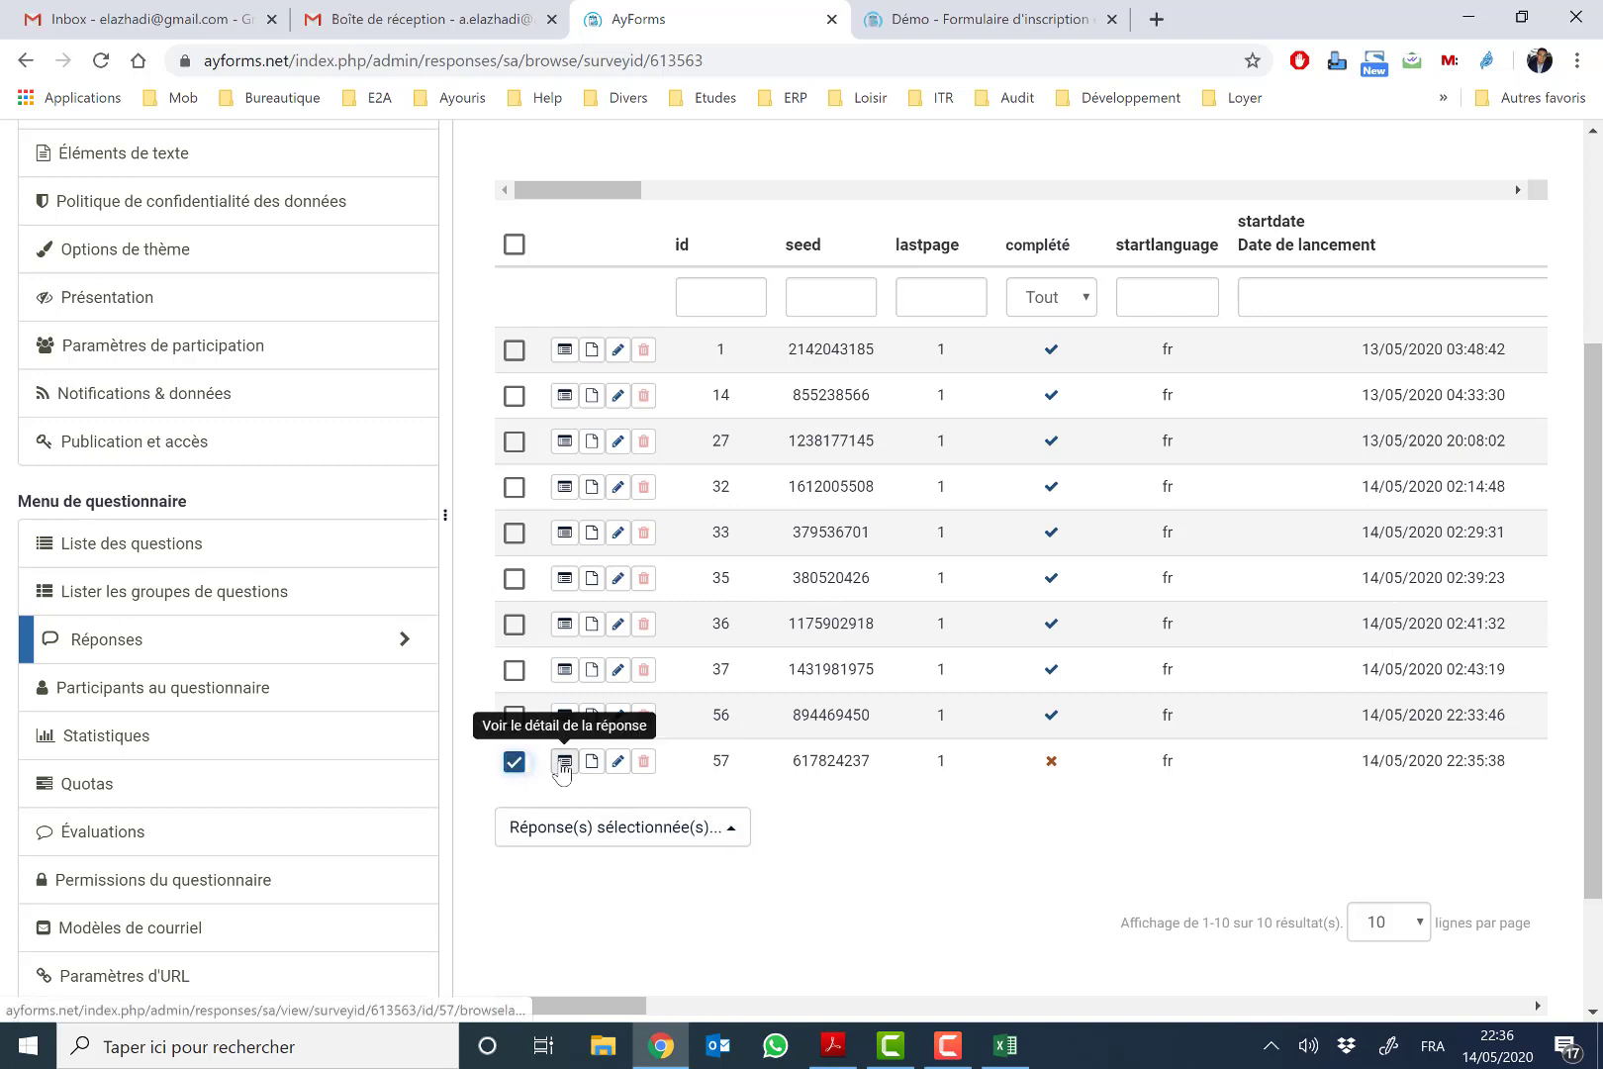
Step: View the details of response 57, and download and open its queXML PDF from the list of responses
click(562, 770)
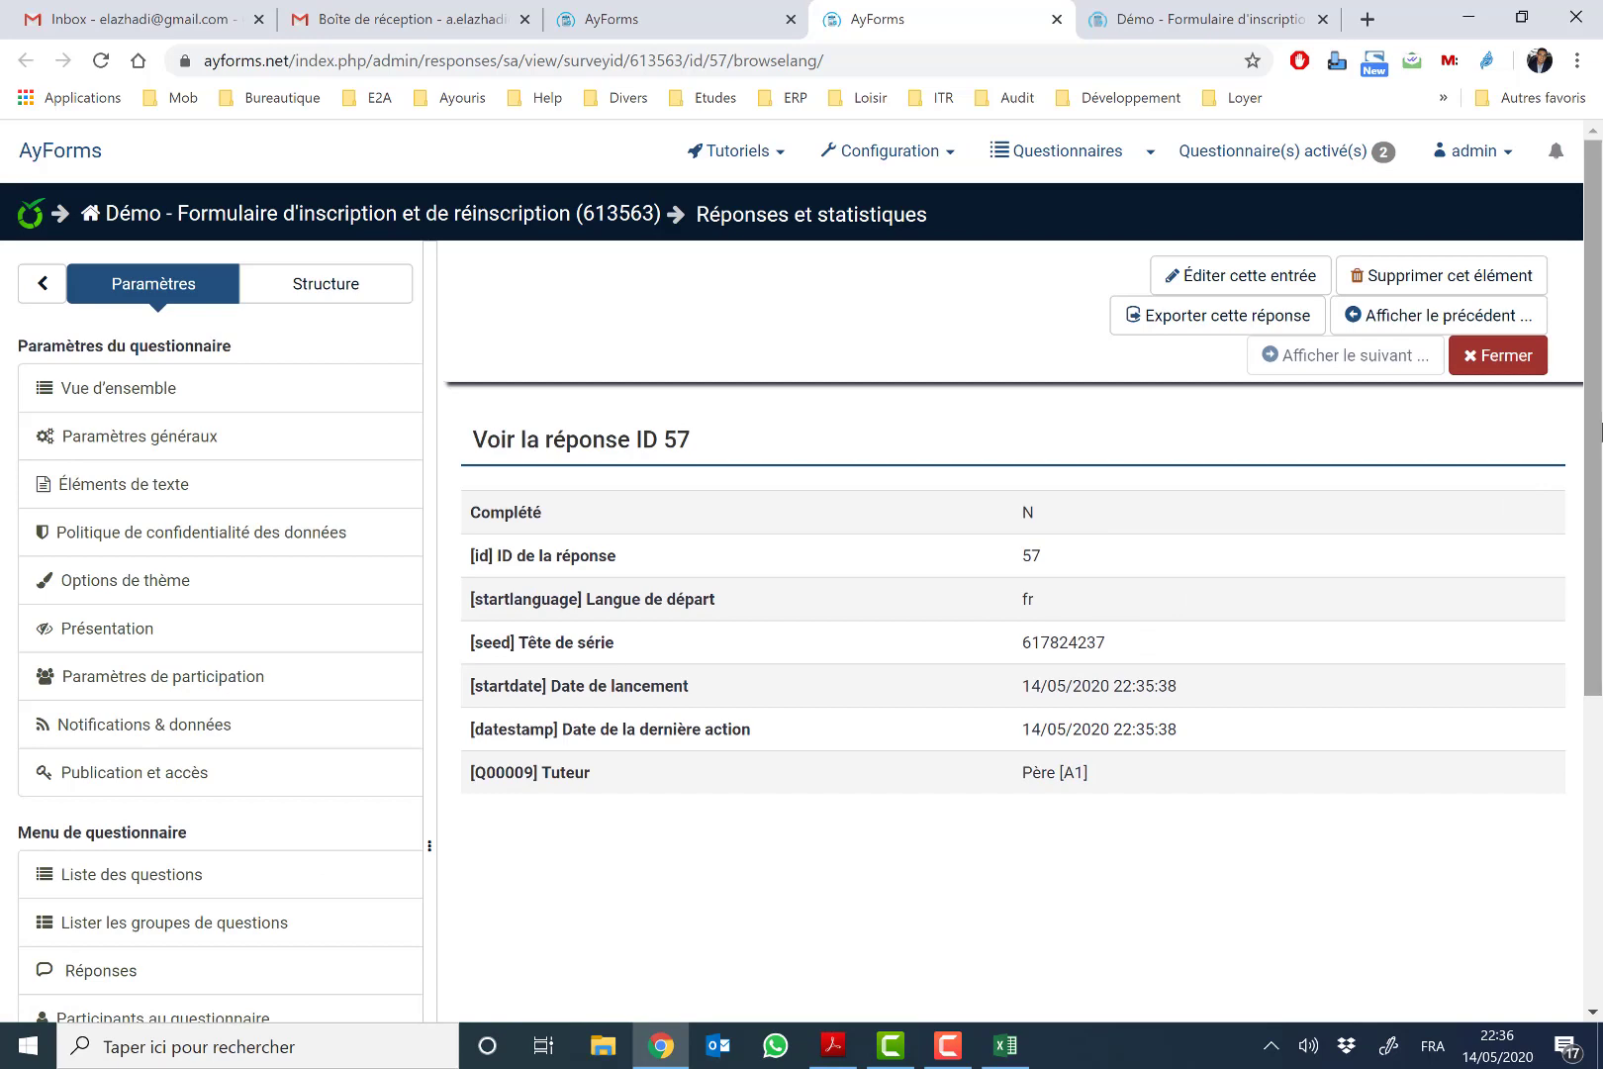
click(704, 18)
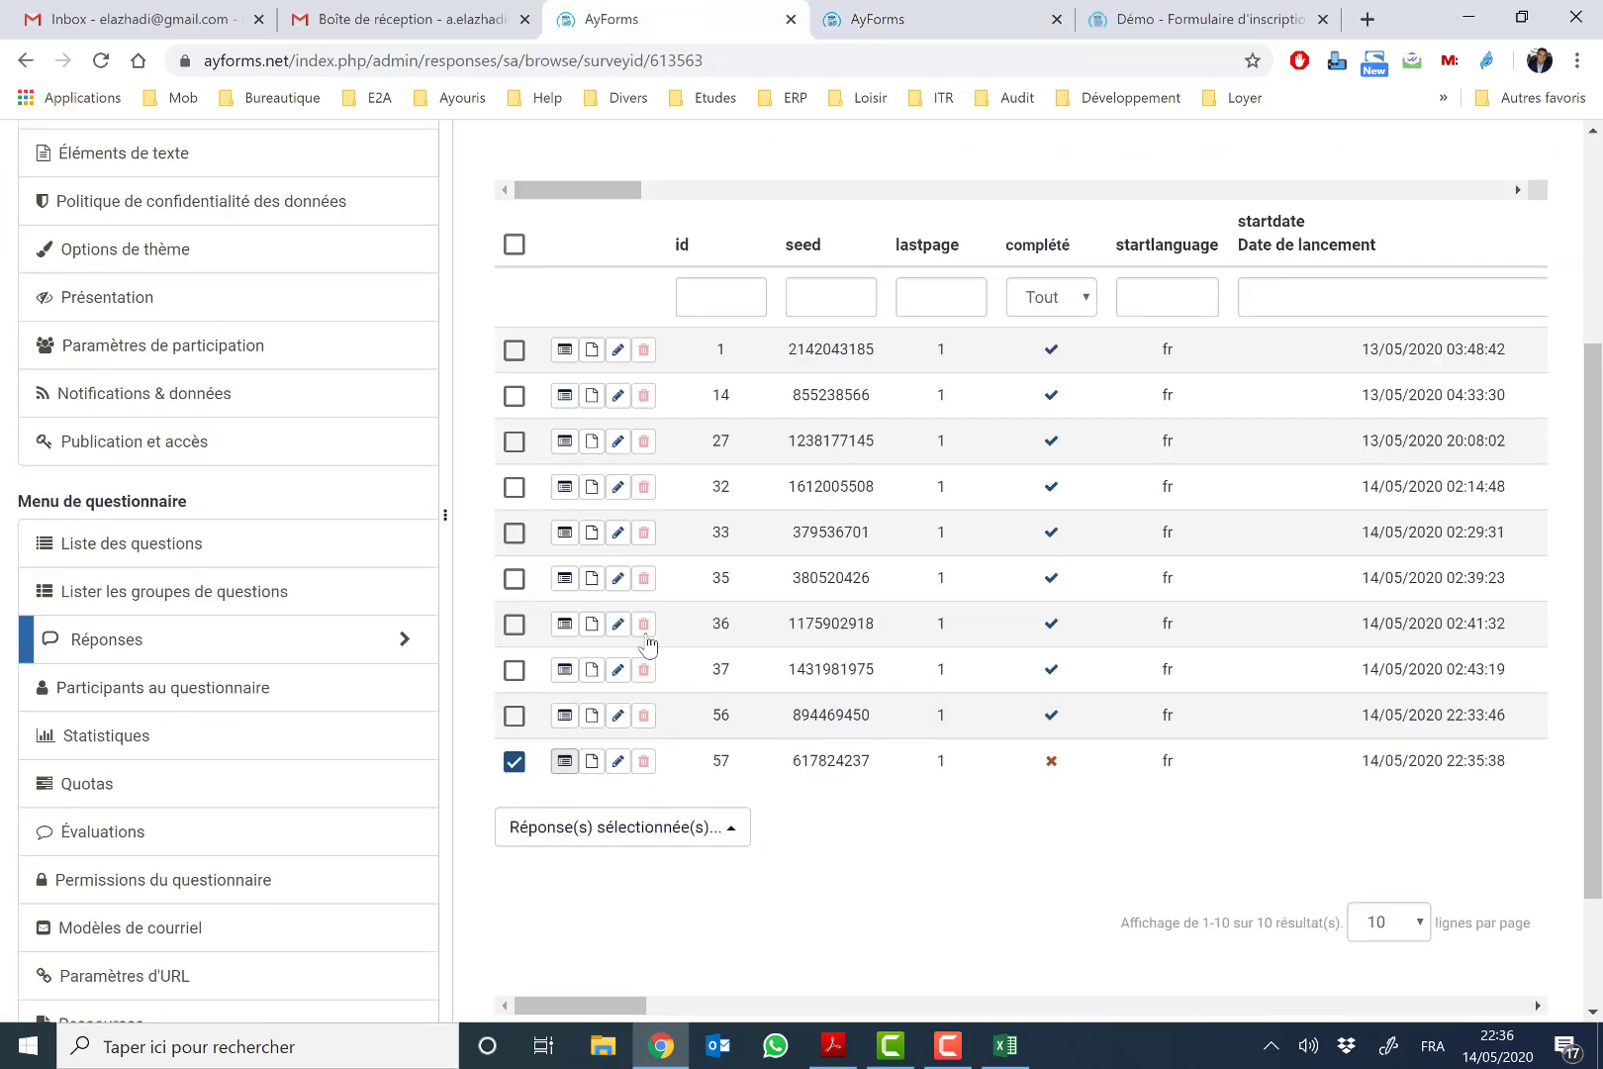
click(592, 762)
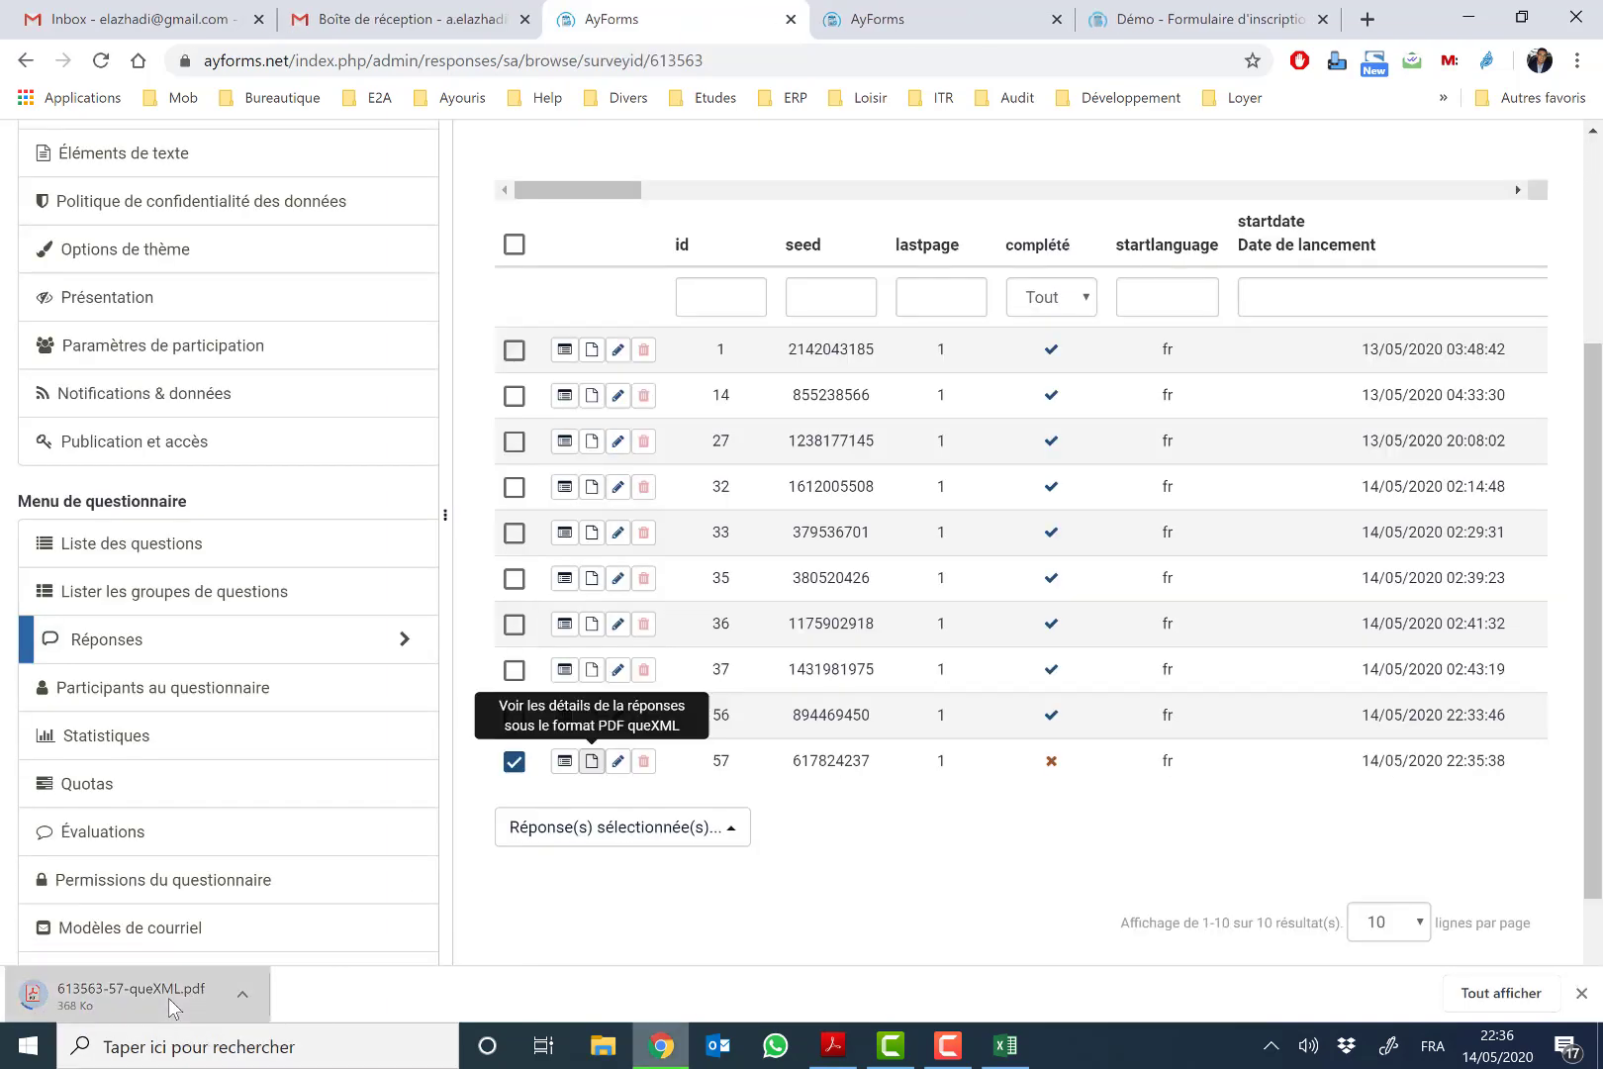
click(168, 998)
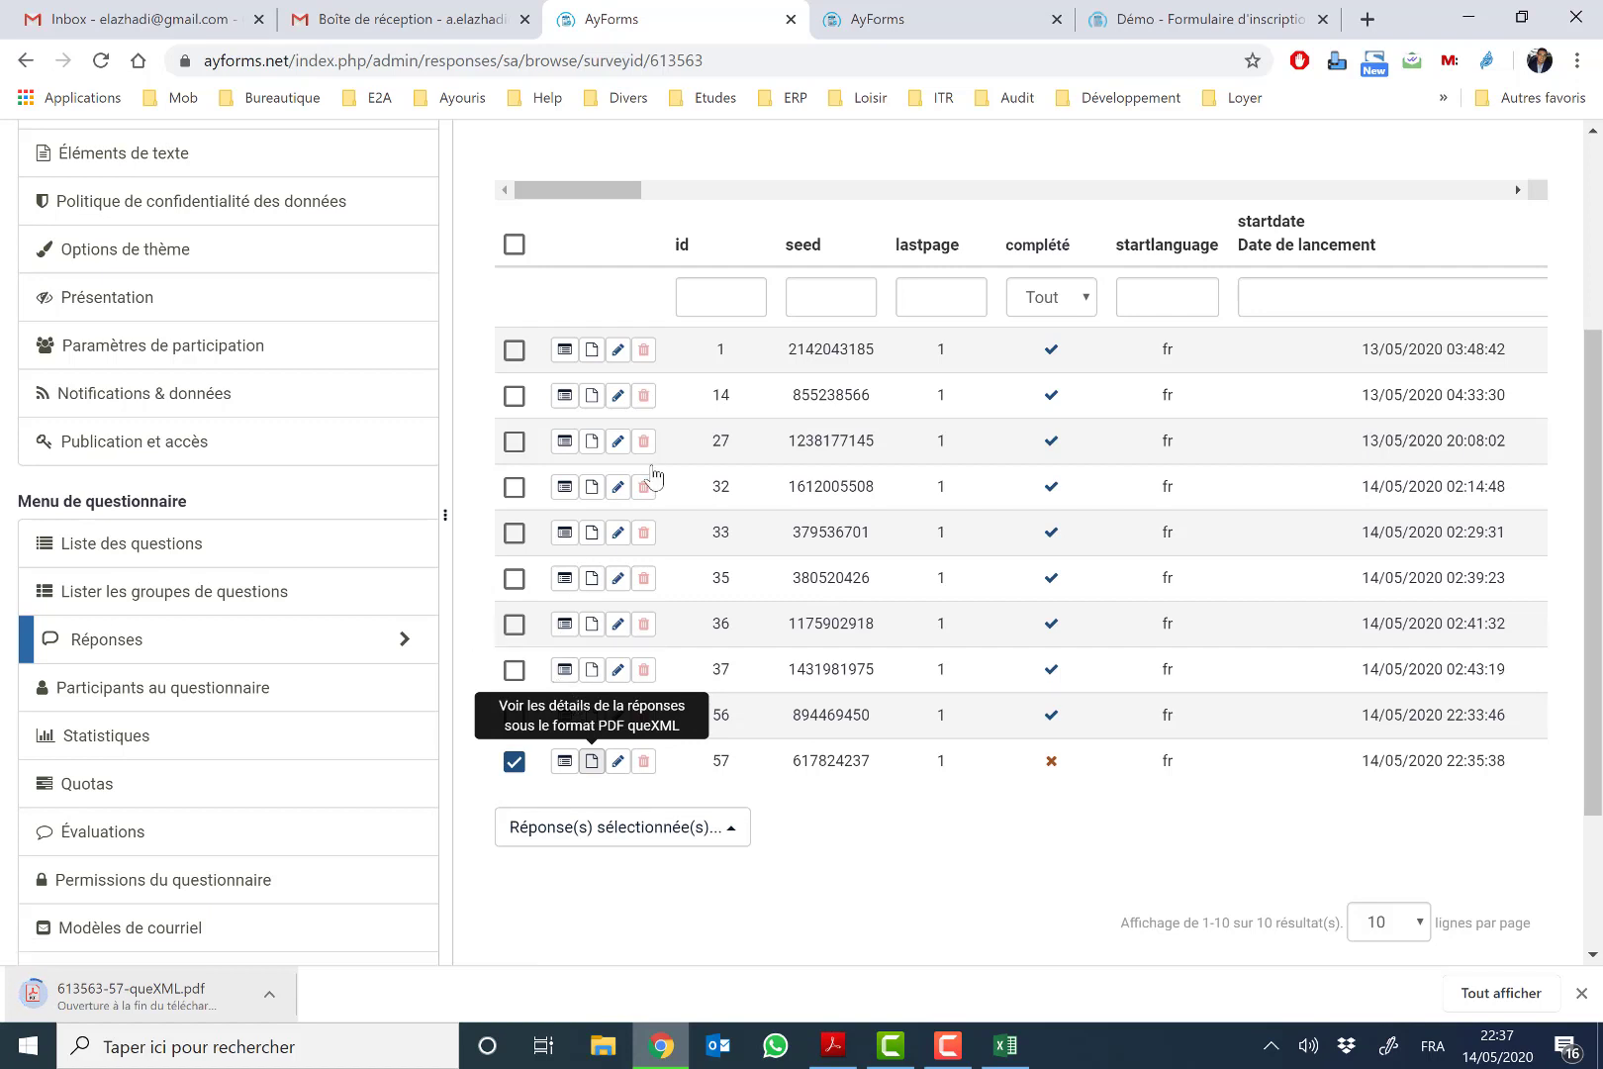
Step: Switch to Gmail, open the school's response submission notification, expand its earlier message and highlight the sentence announcing the new response
click(142, 7)
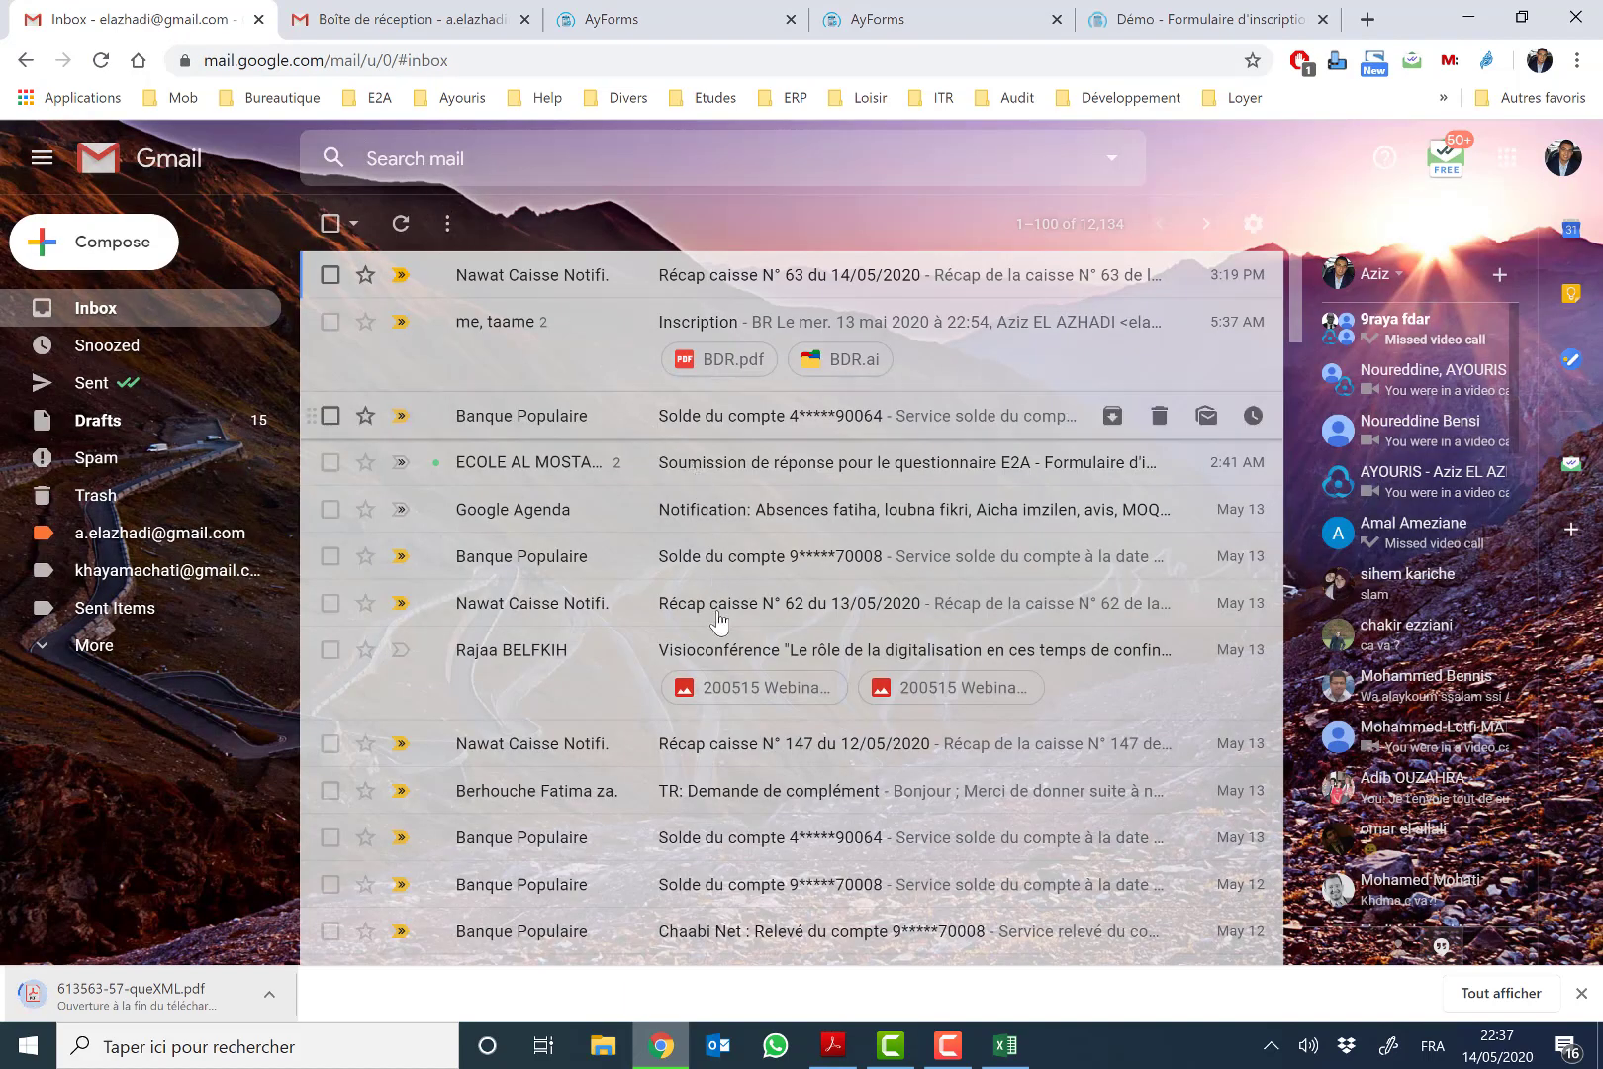
click(720, 477)
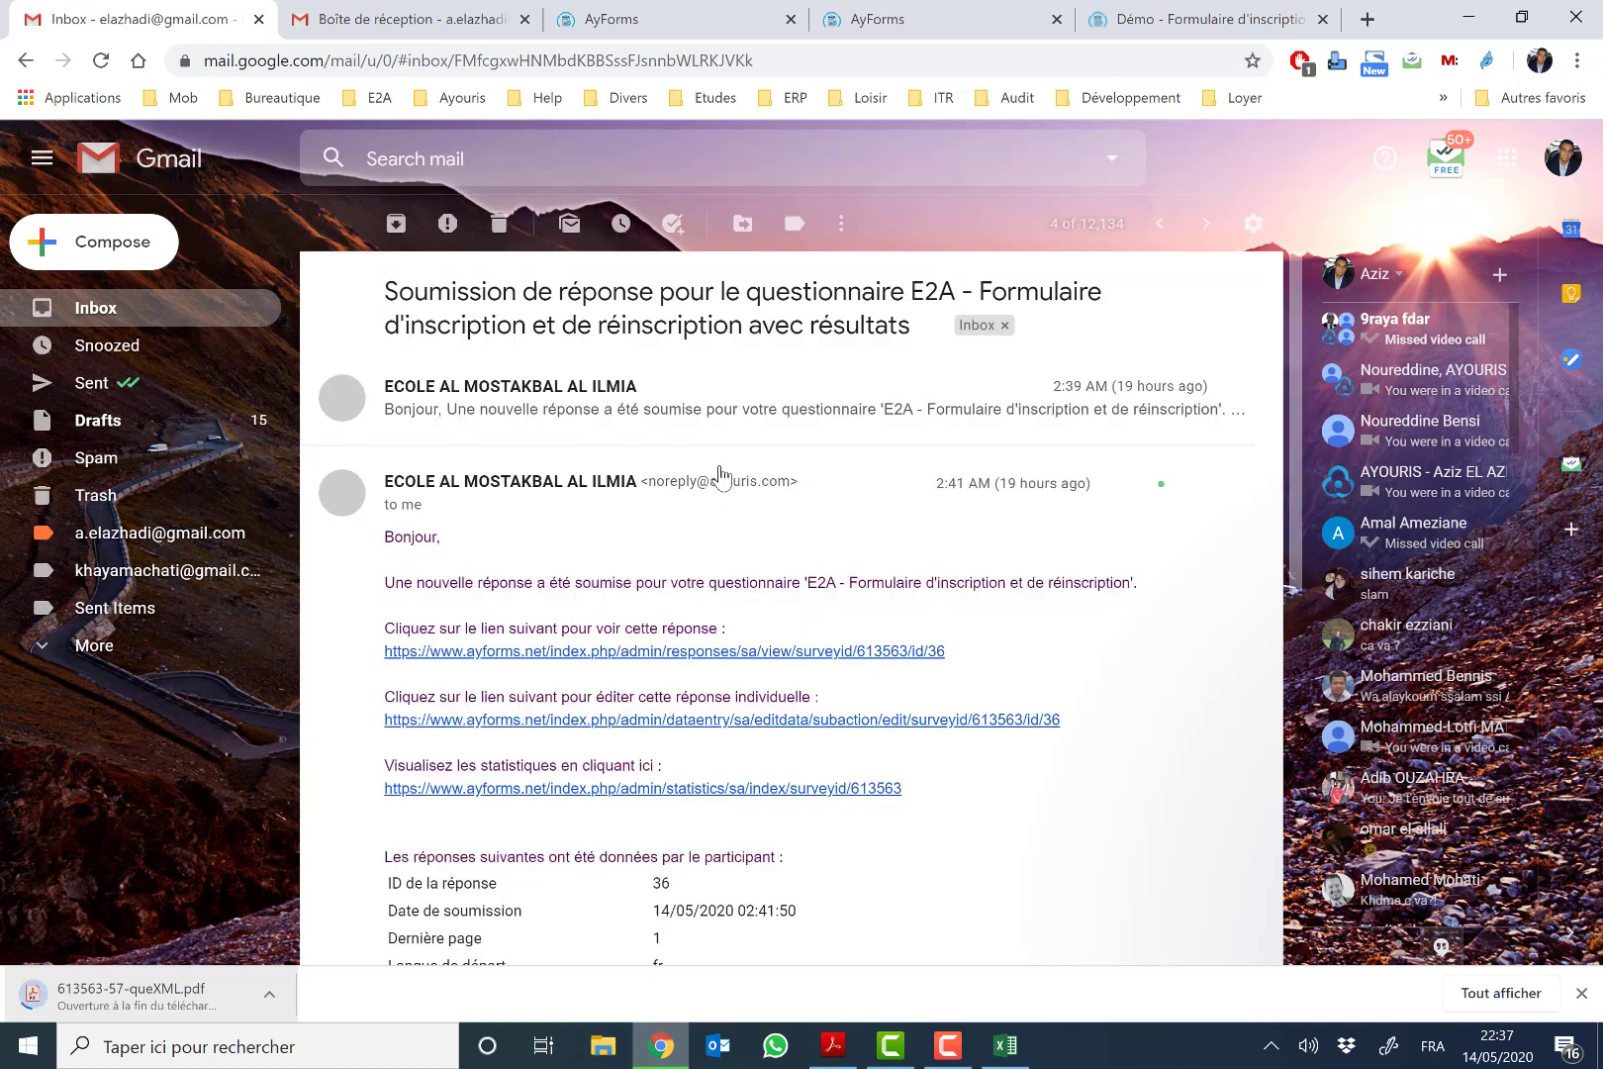
click(691, 412)
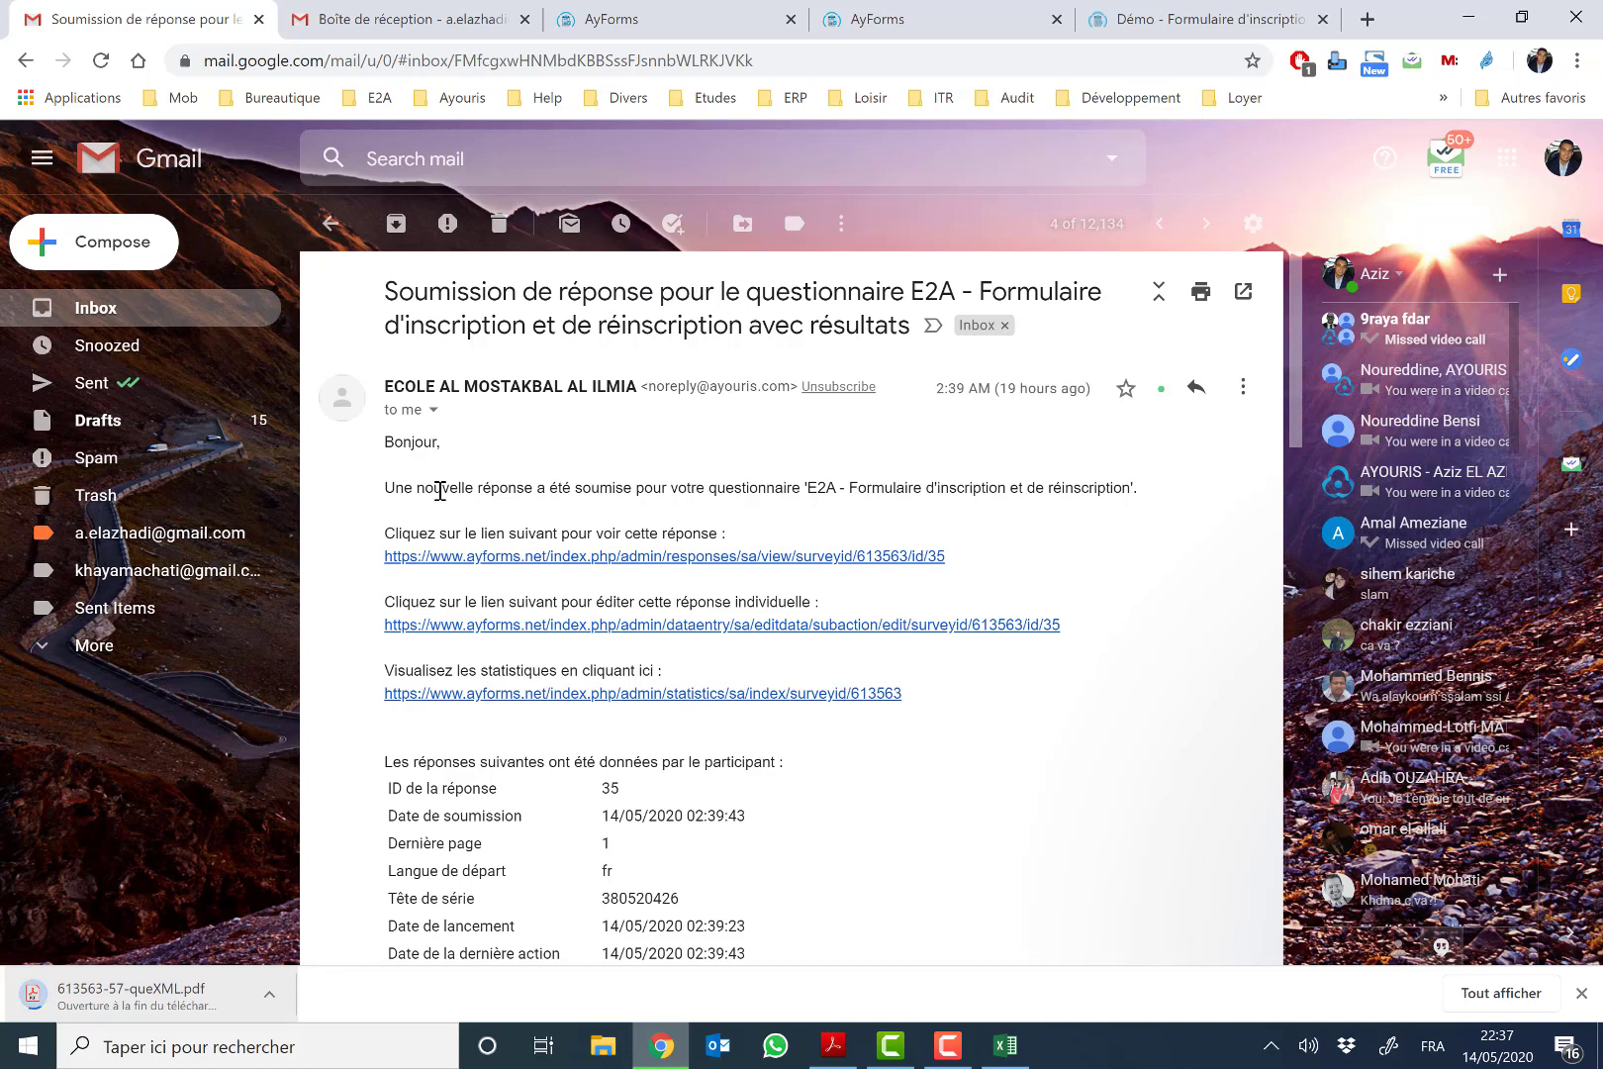
drag(462, 488, 1125, 487)
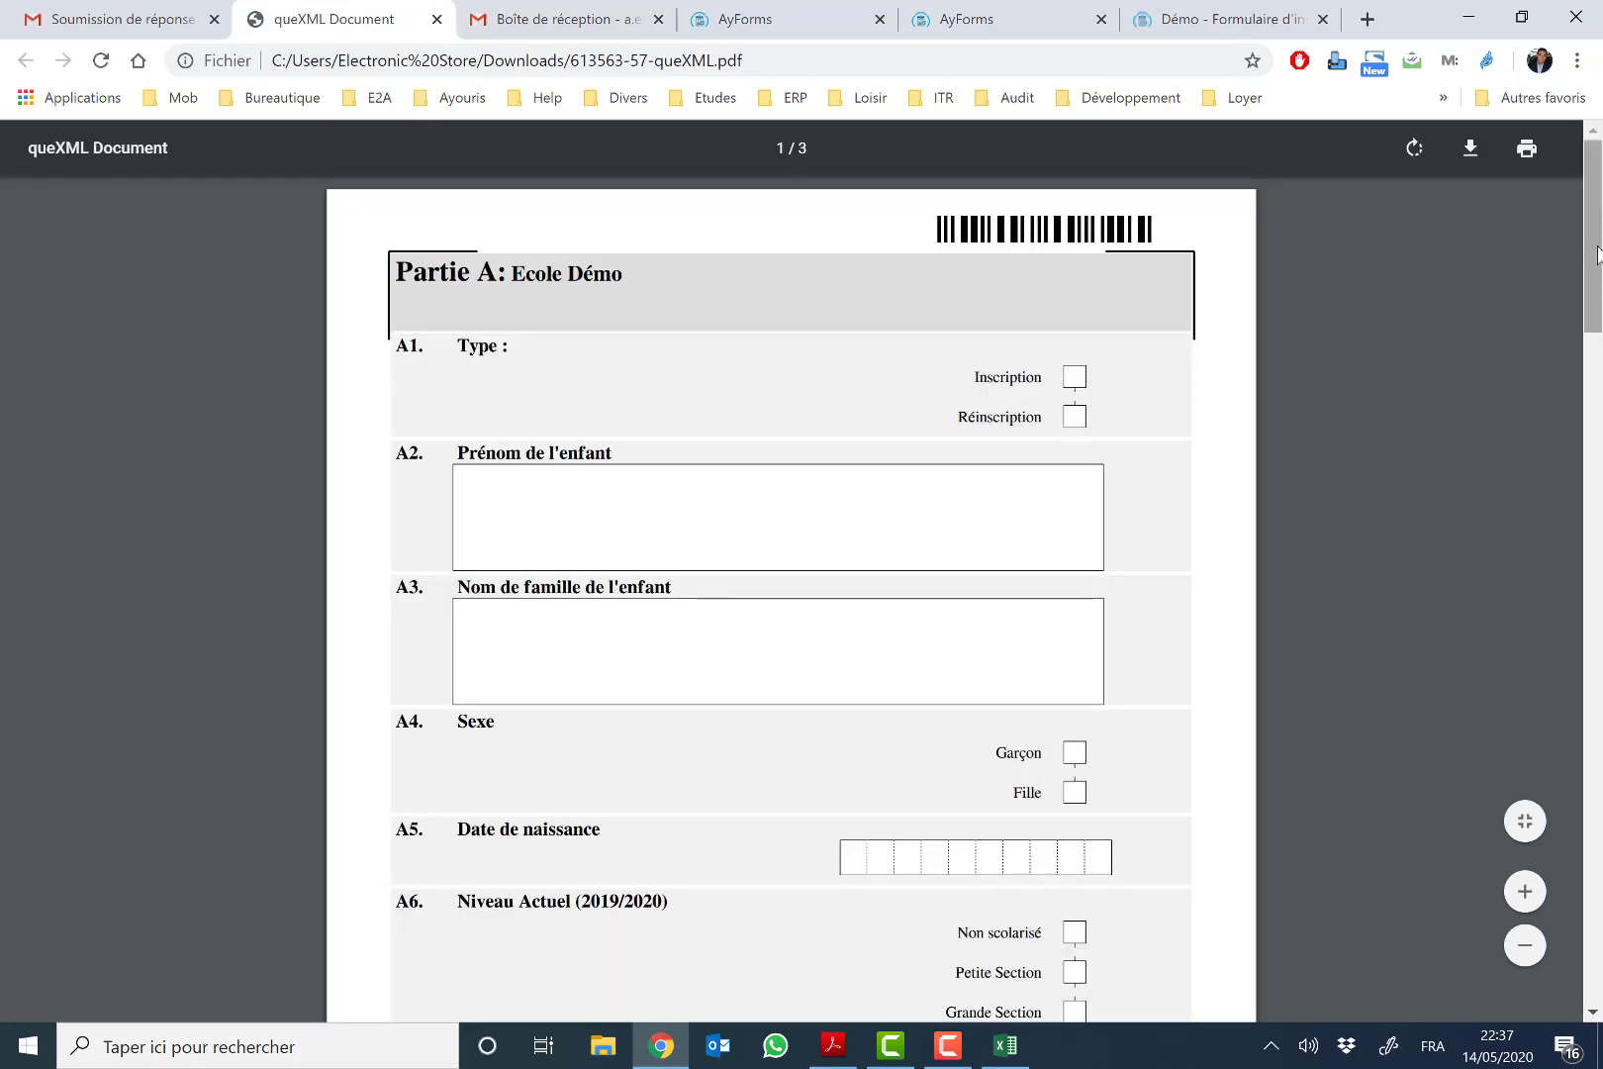
Step: Look through the queXML PDF of response 57 and close it
drag(1600, 316, 1588, 197)
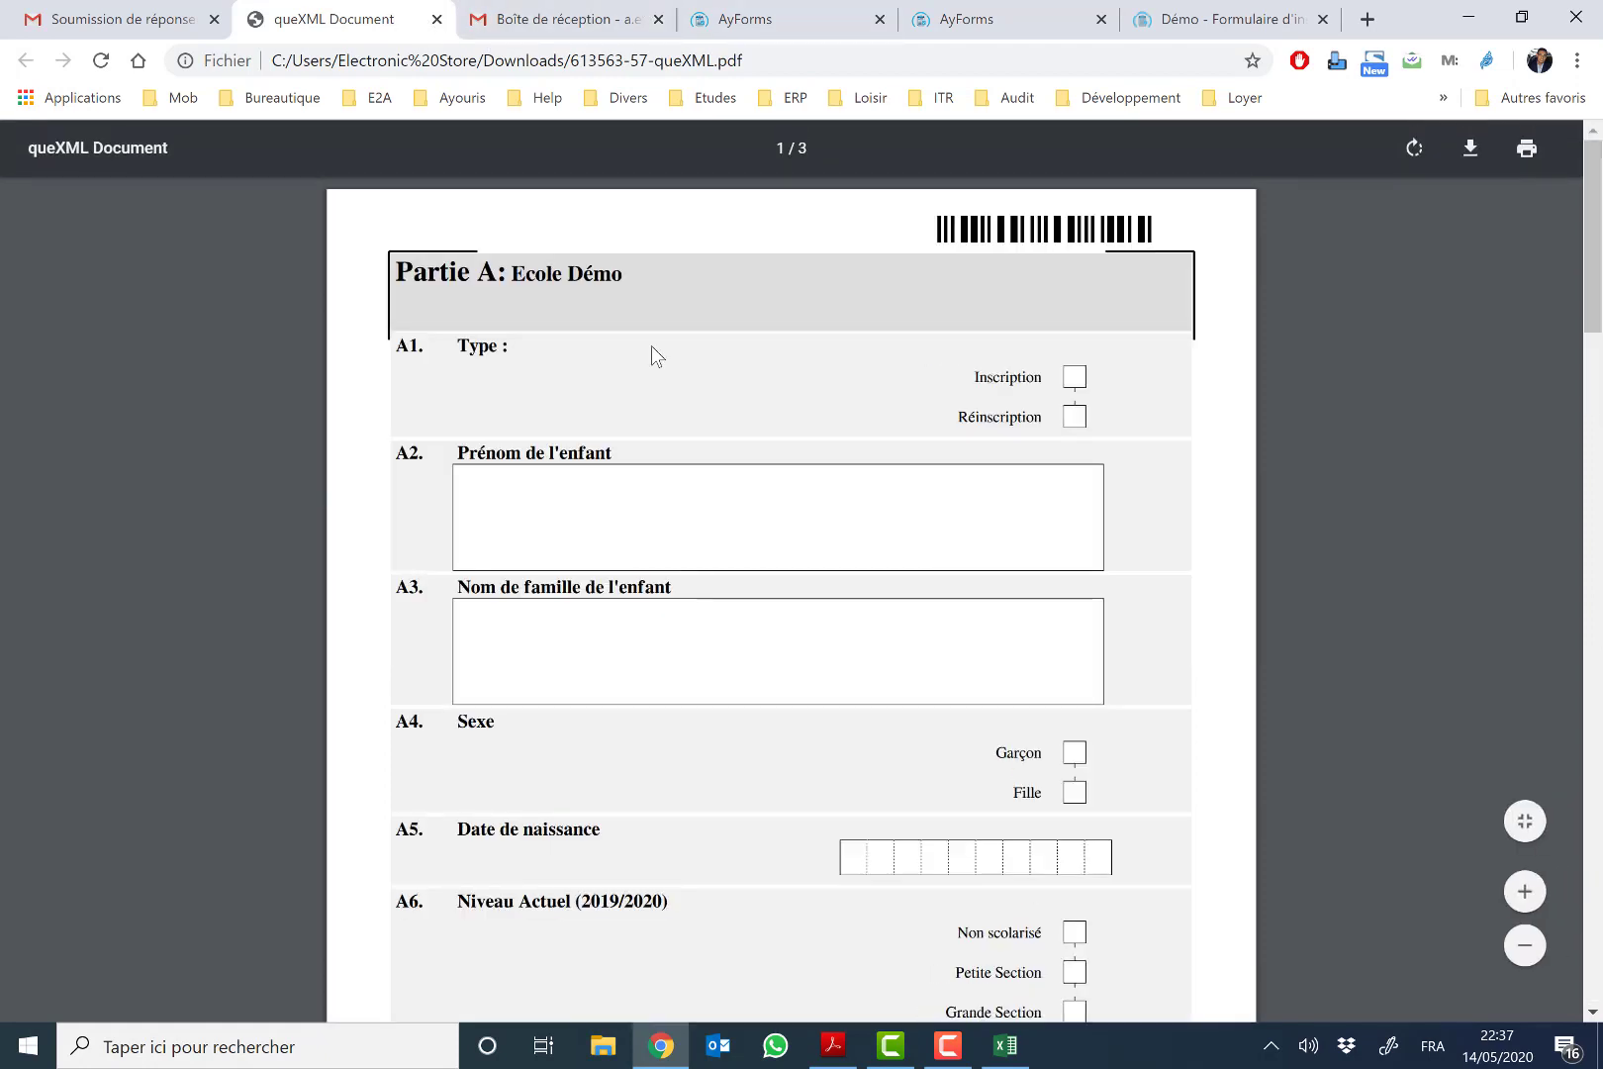
click(437, 20)
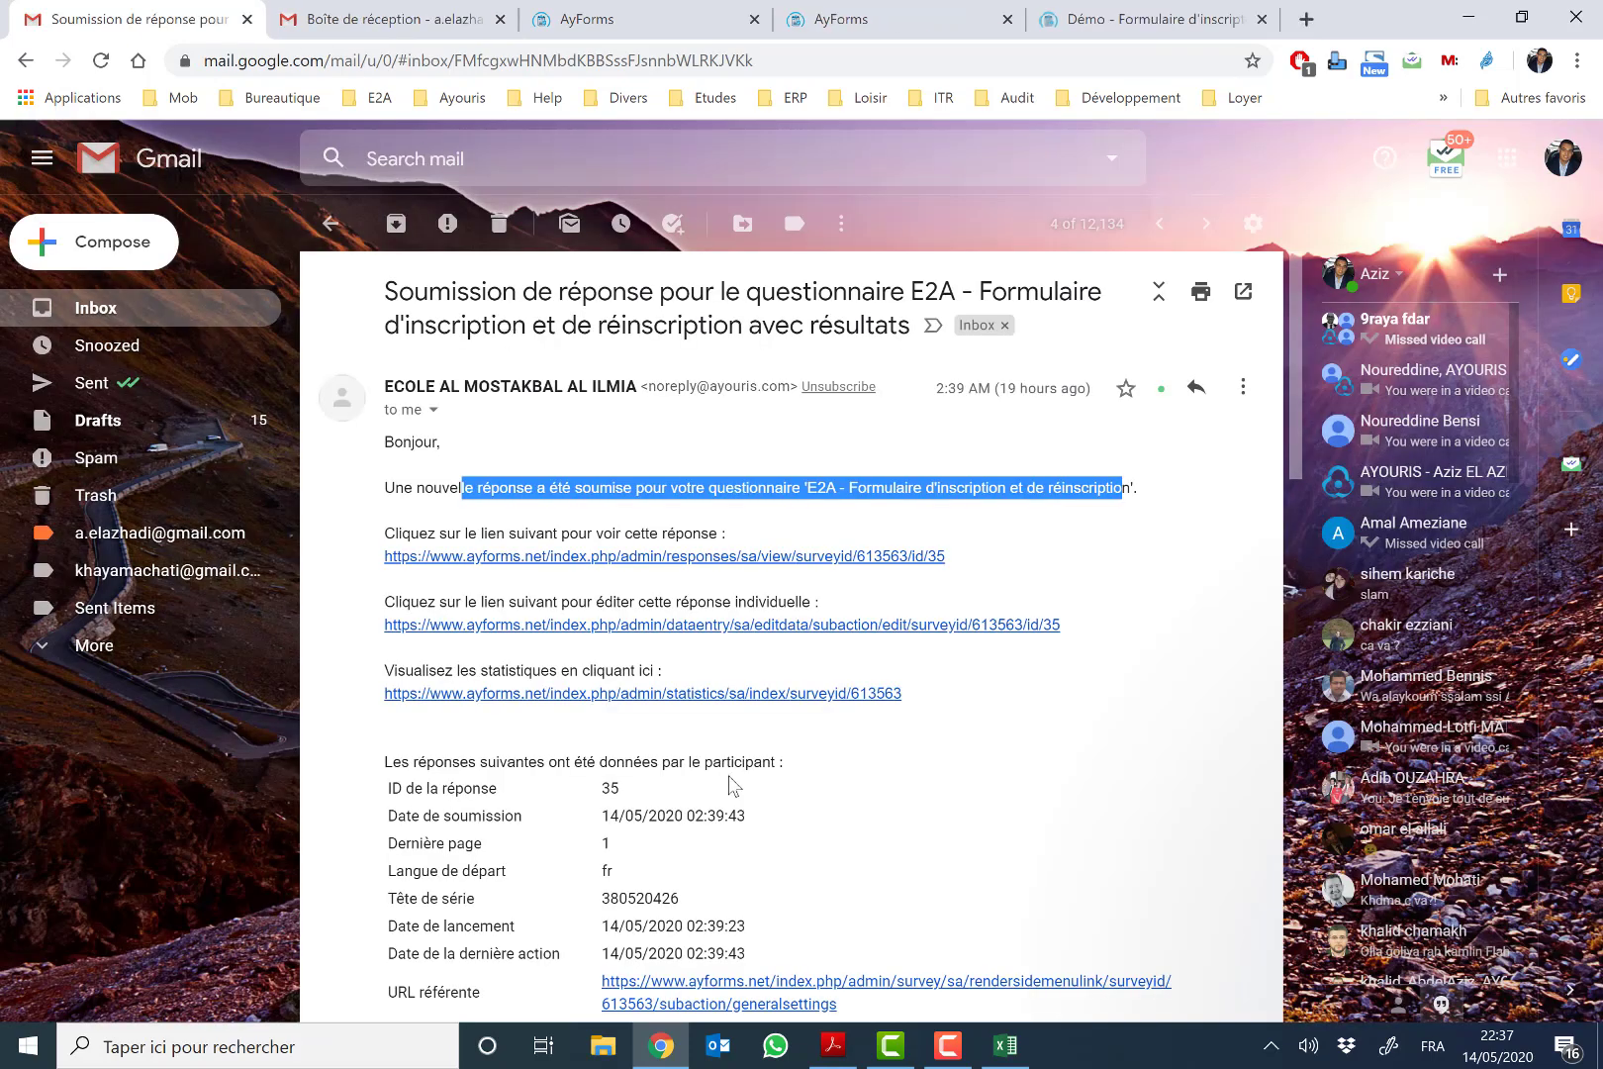
Step: Review the participant's answers listed in the notification e-mail, from the child's details down to the guardian's contact details
drag(1292, 476, 1287, 644)
drag(407, 506, 729, 524)
click(484, 530)
drag(484, 529, 663, 534)
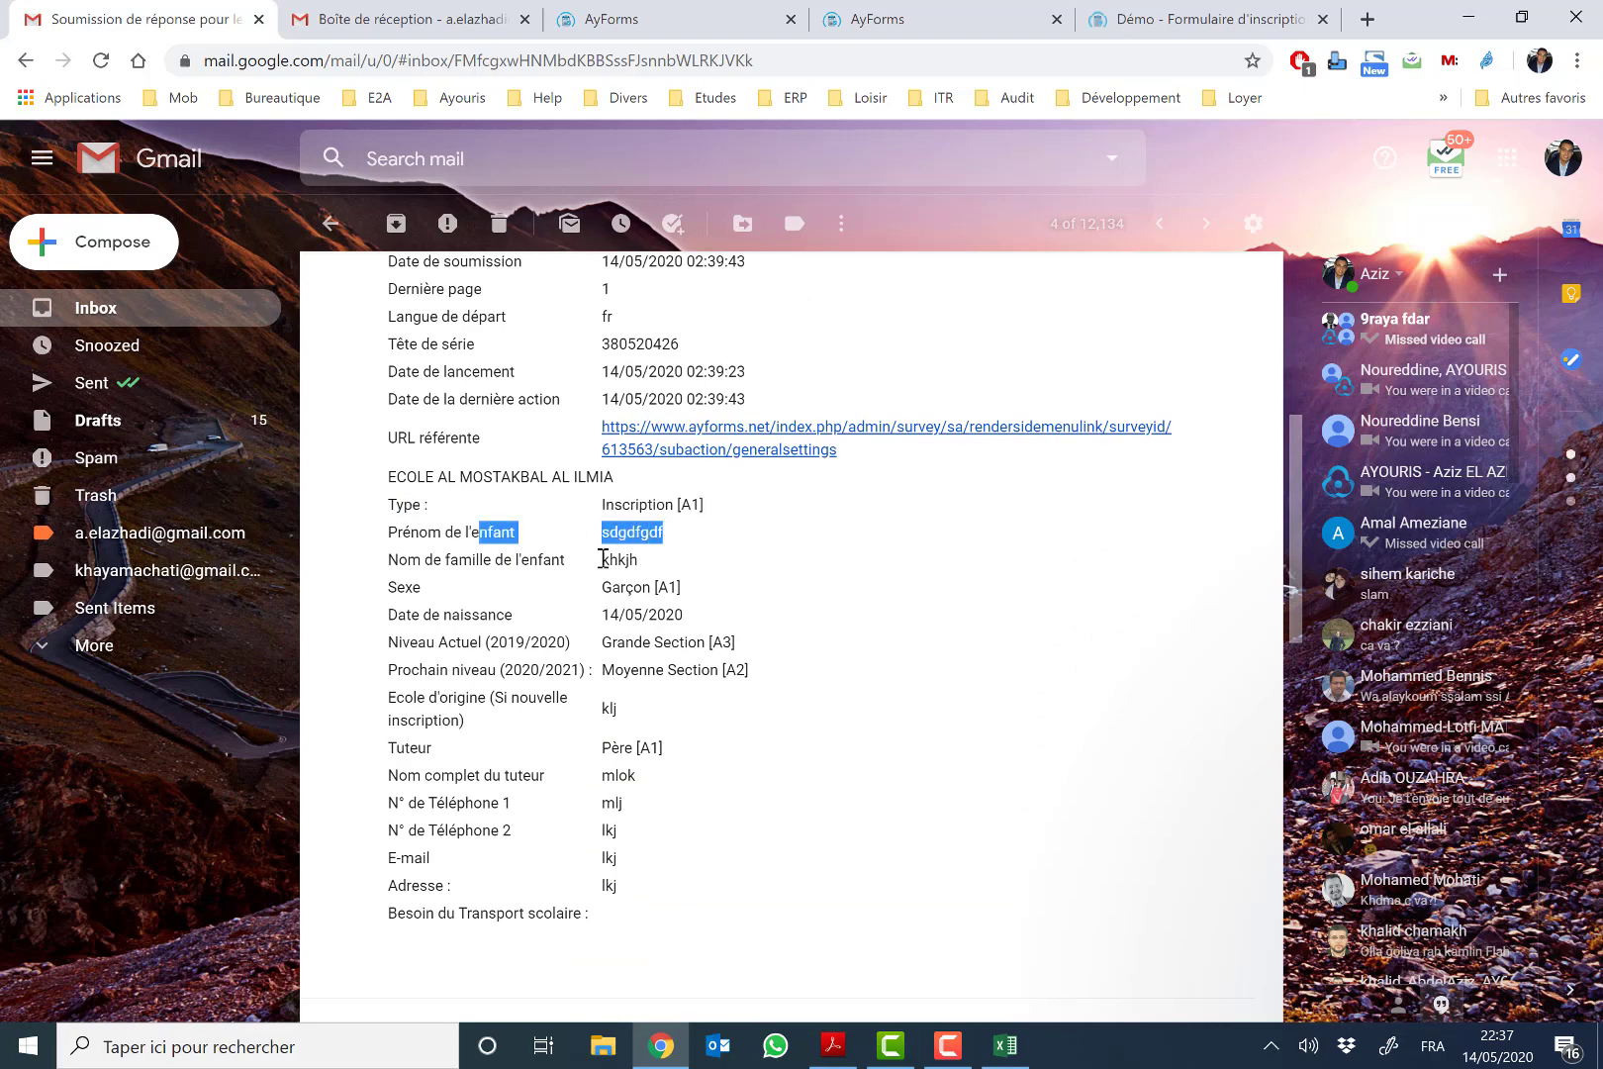
click(621, 594)
drag(622, 594, 683, 853)
click(683, 853)
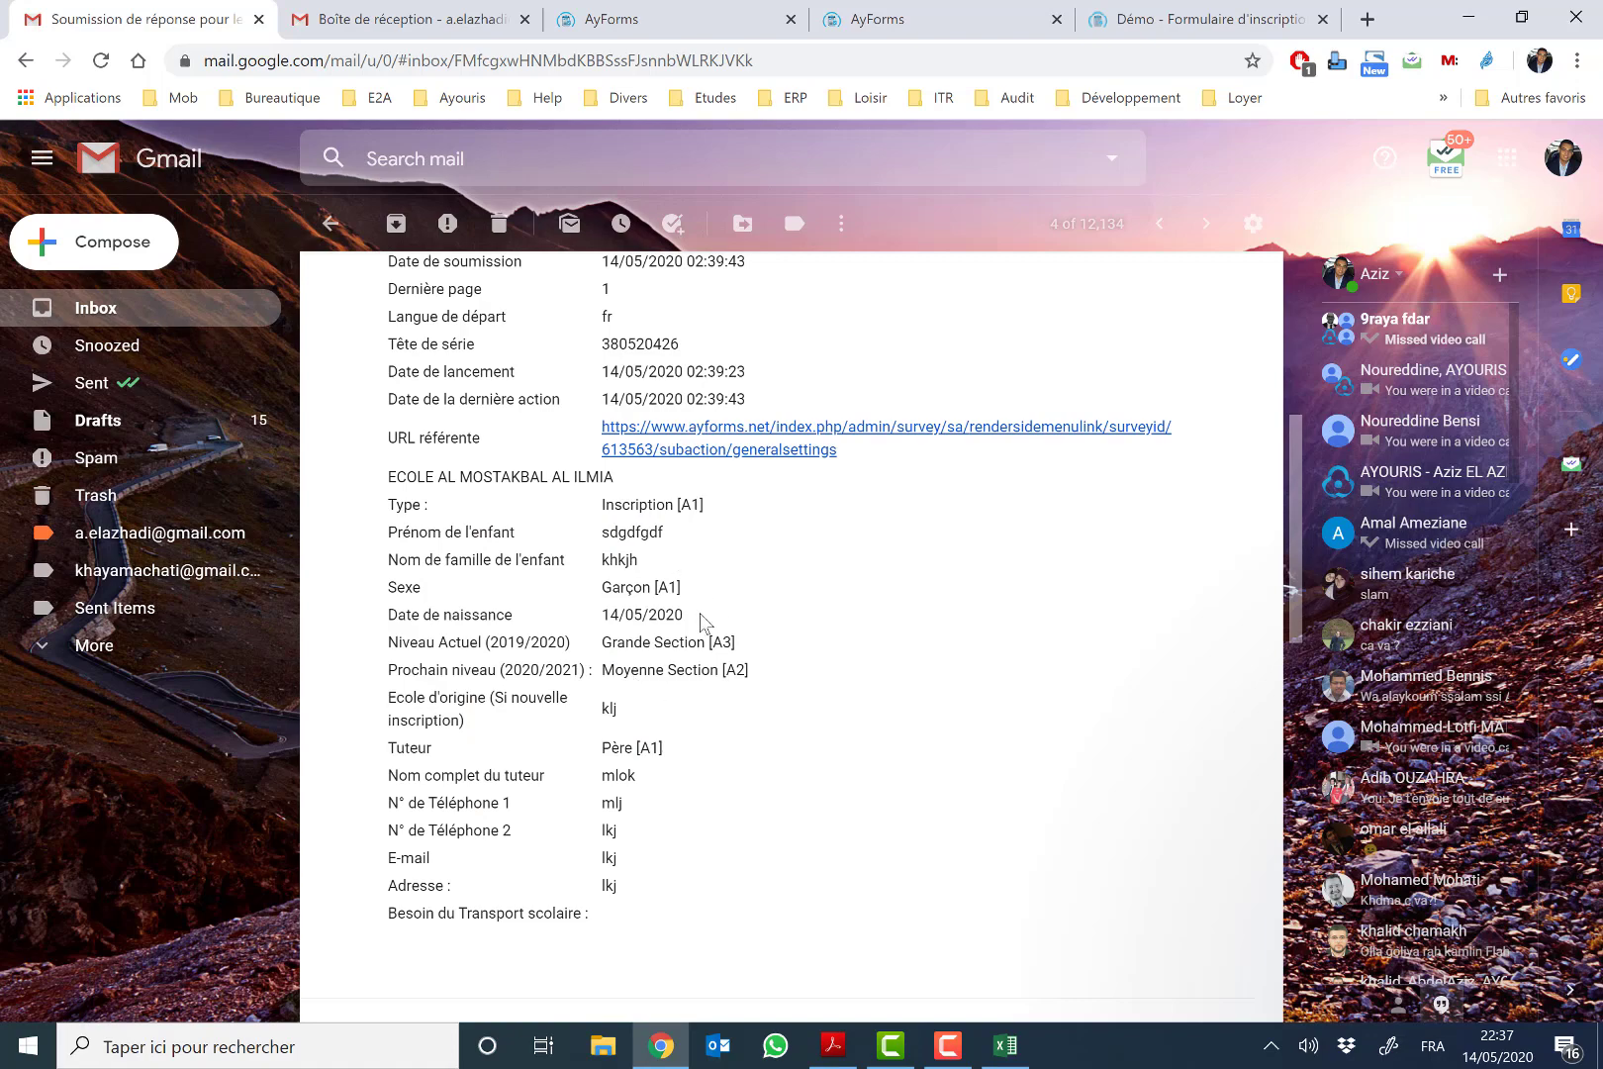
Step: Return to the AyForms administration and go back to the beginning of the questionnaire's responses page
click(639, 14)
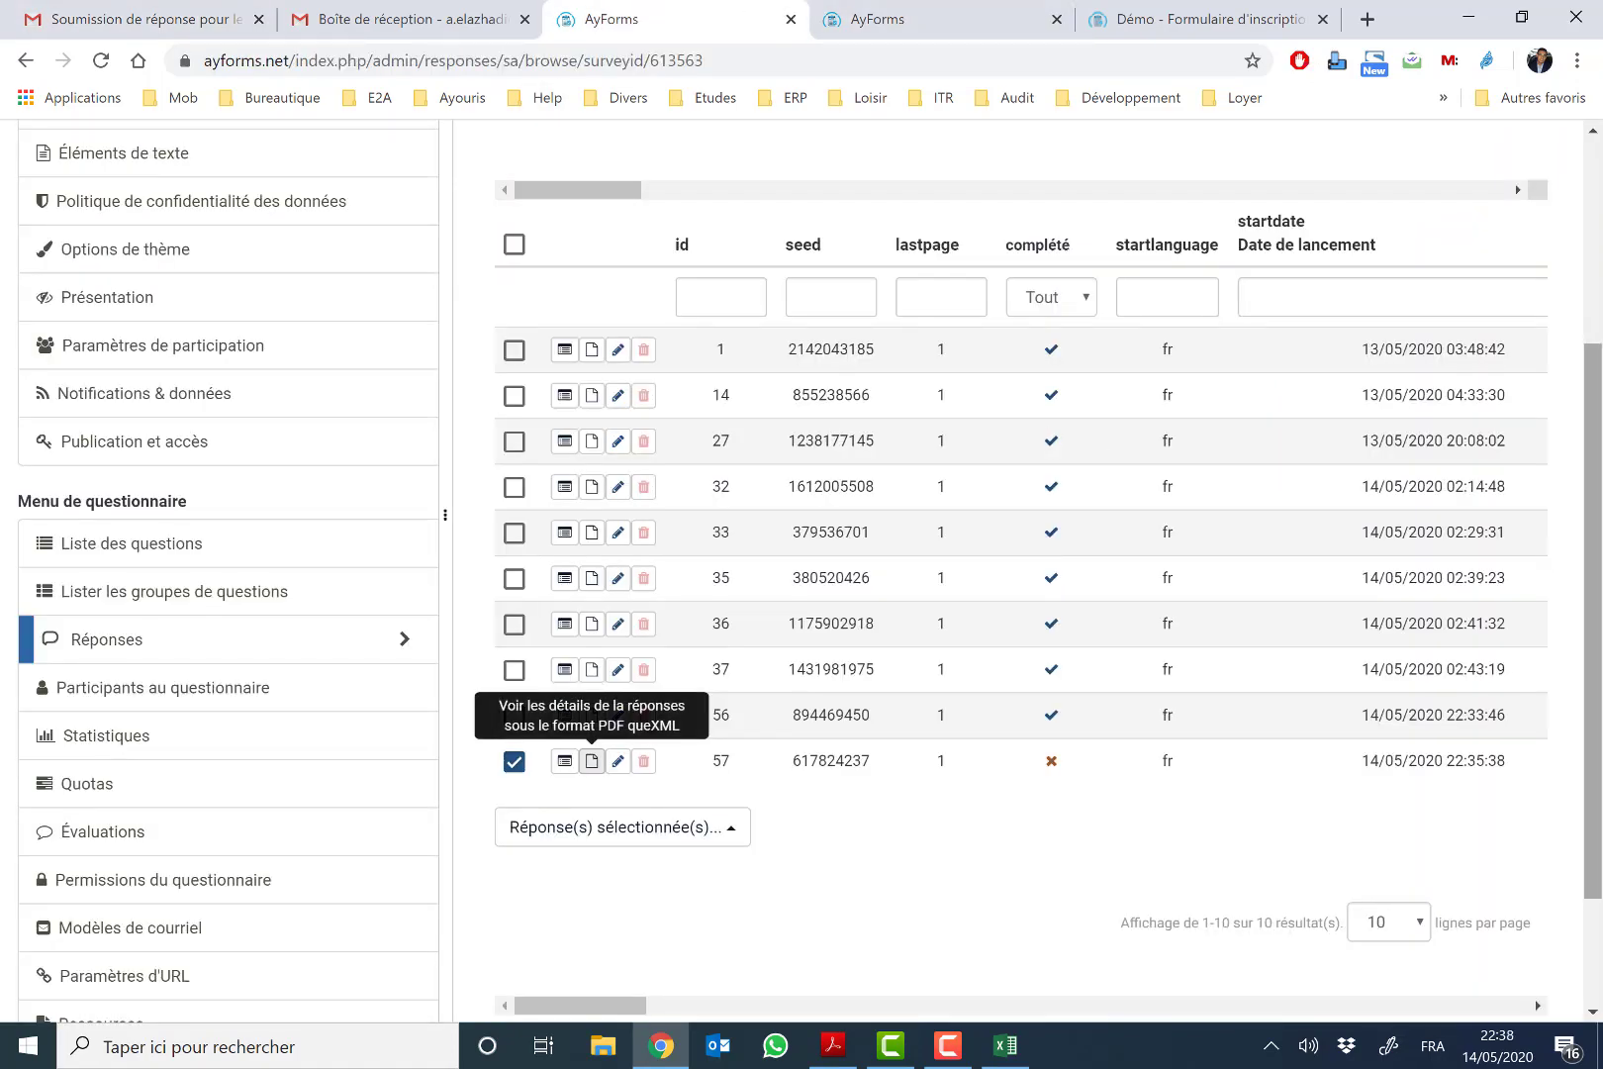
scroll(1534, 983, down, 1)
scroll(1534, 984, up, 4)
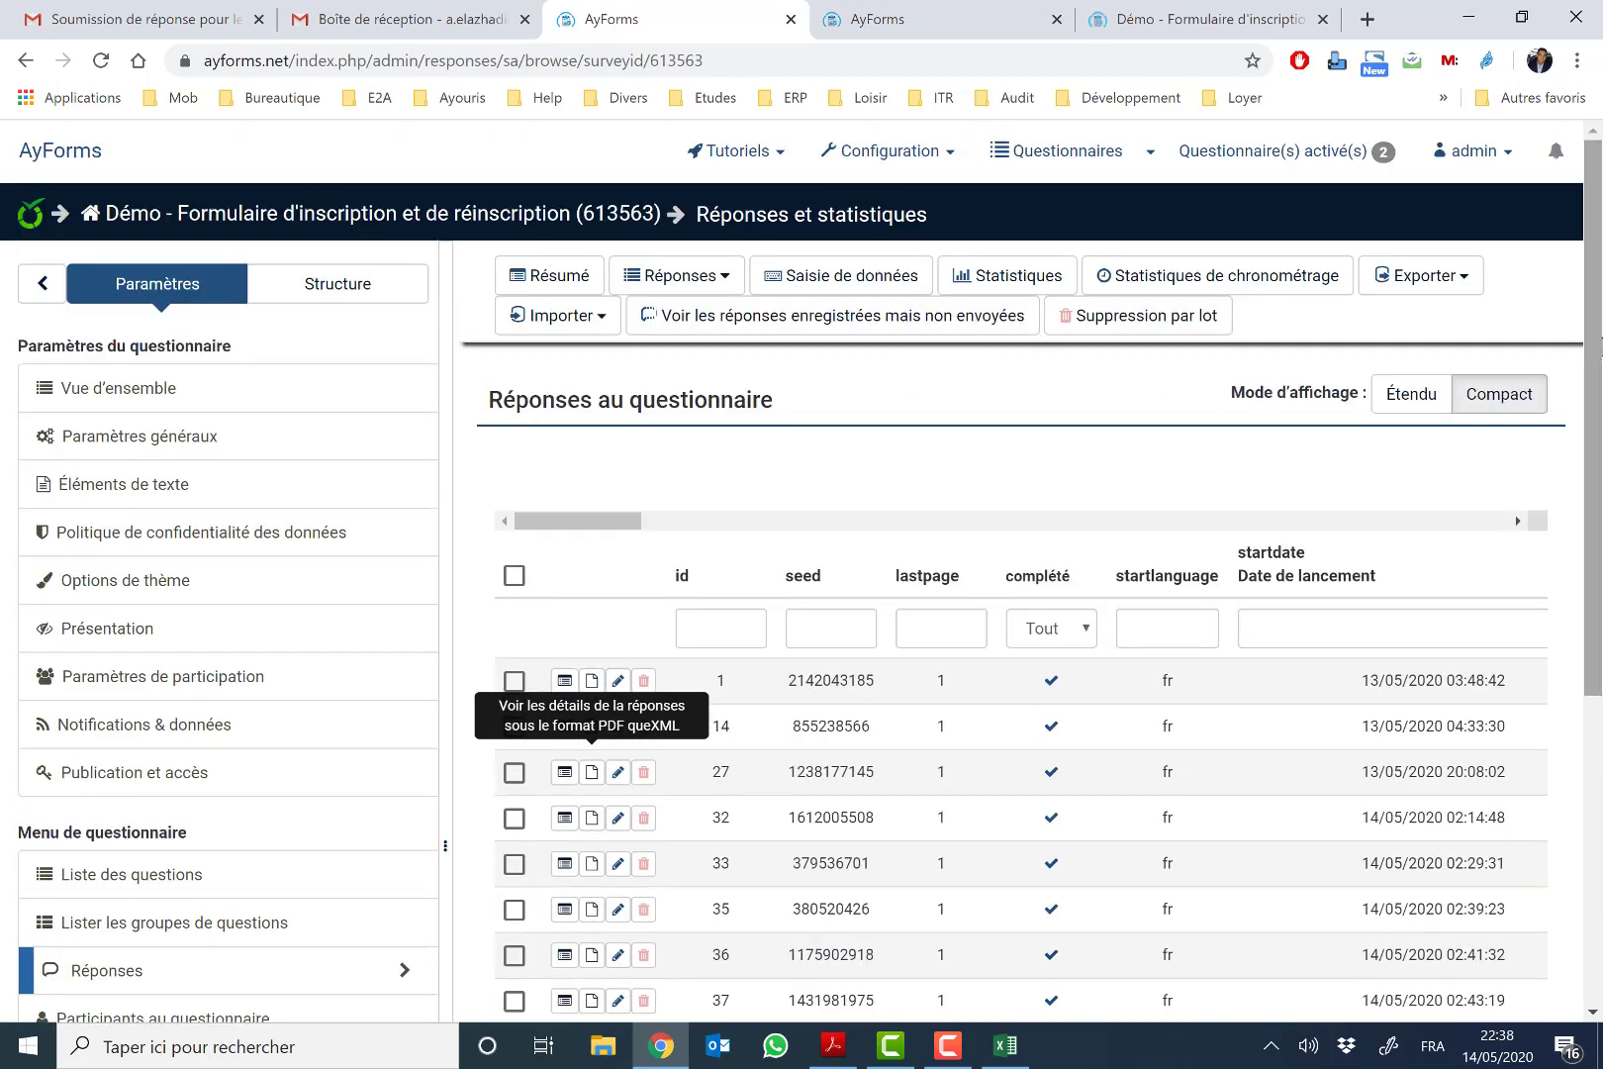